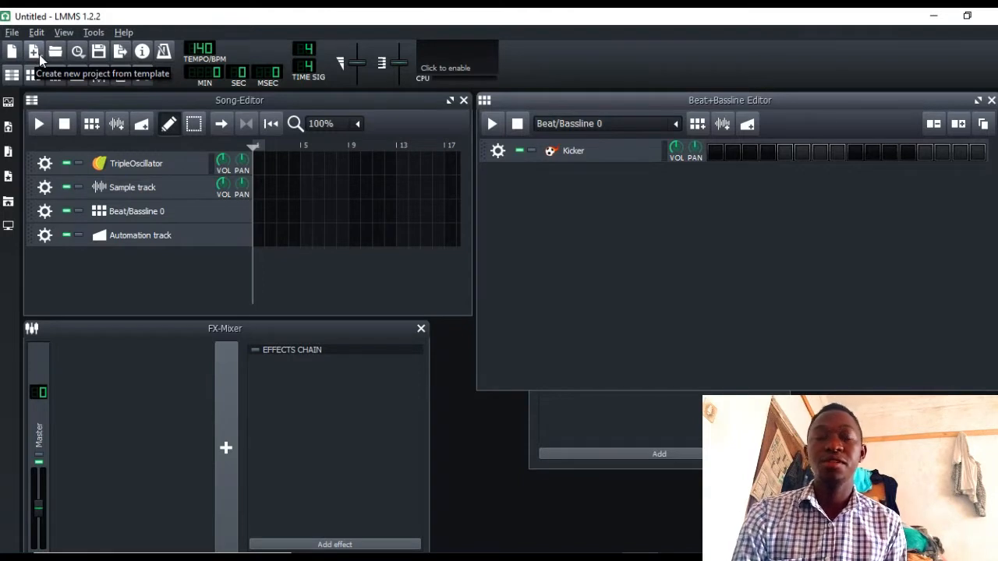
Create a project from the AcousticDrumset template and replace it with a new project from the default template
left_click(34, 52)
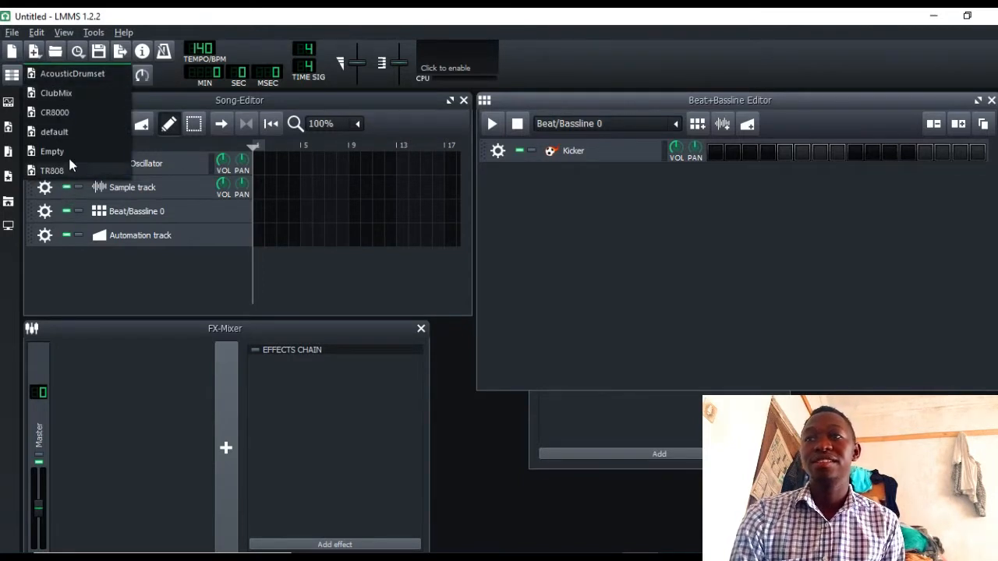
left_click(72, 75)
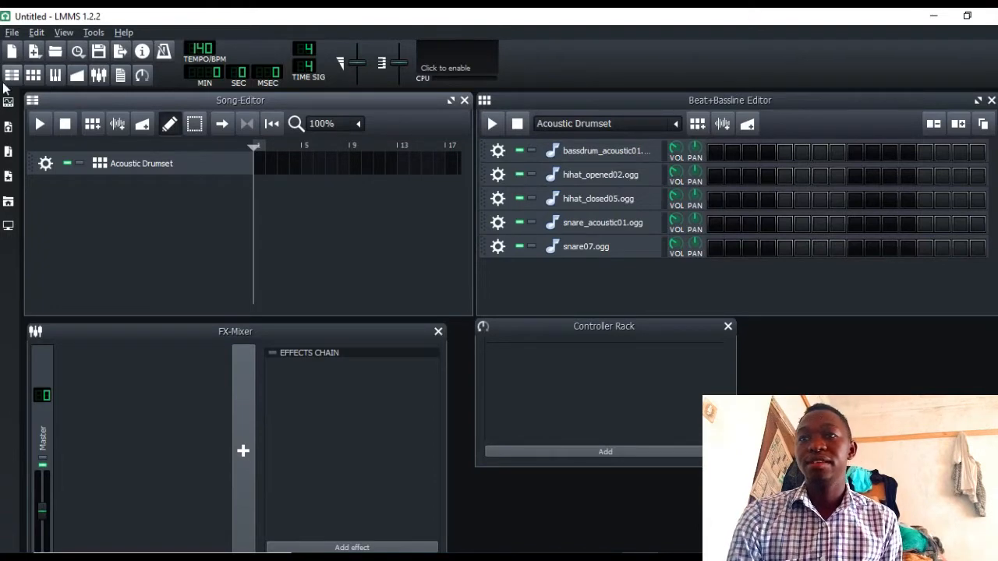
left_click(35, 53)
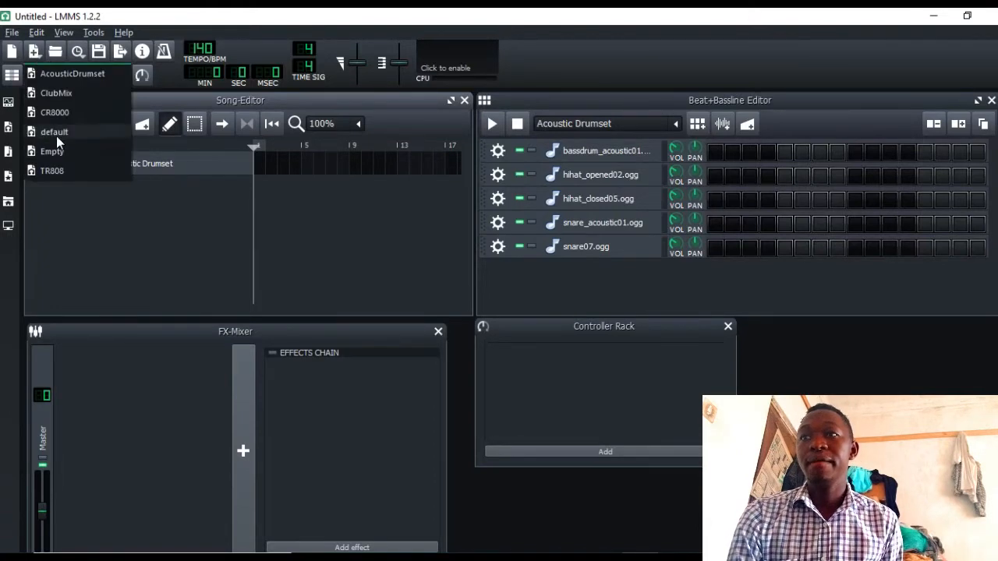
left_click(53, 170)
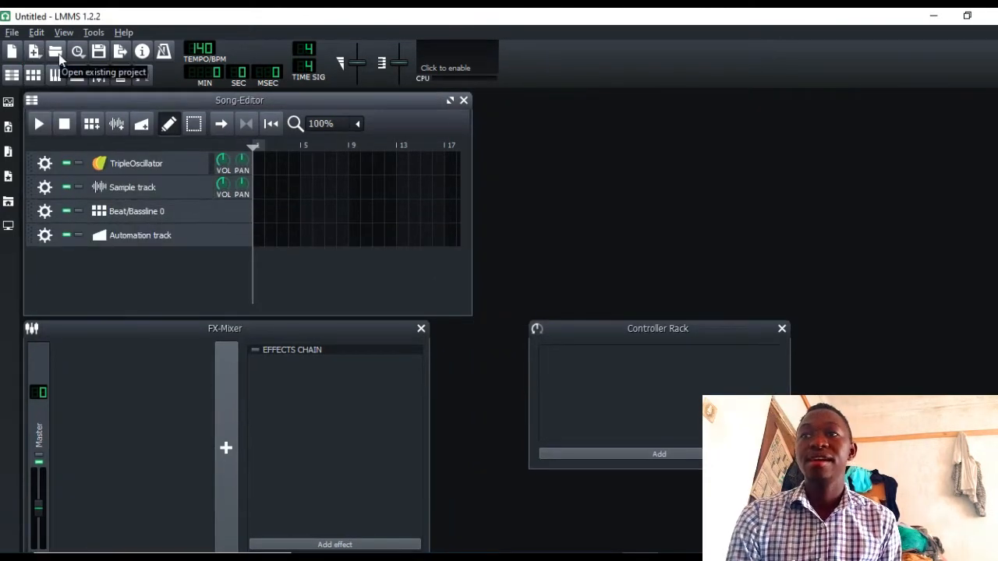
Open and dismiss the Open Project dialog, and look through the list of recently opened projects
left_click(59, 54)
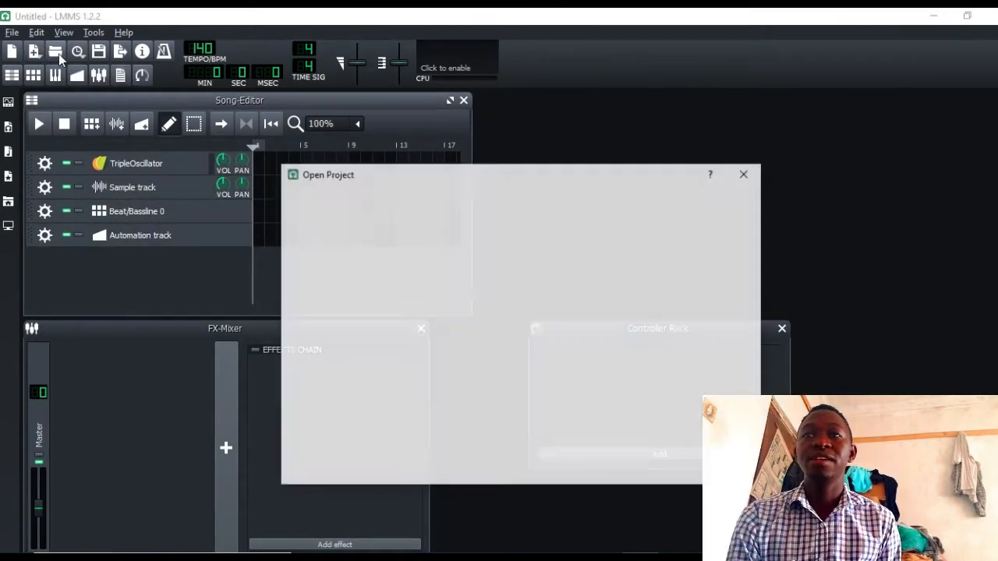
left_click(745, 175)
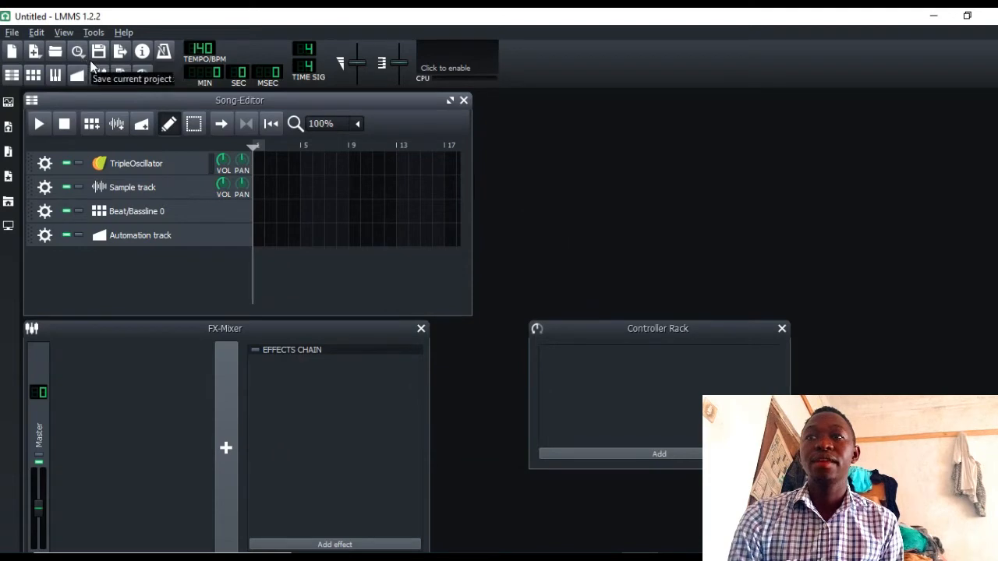
left_click(77, 53)
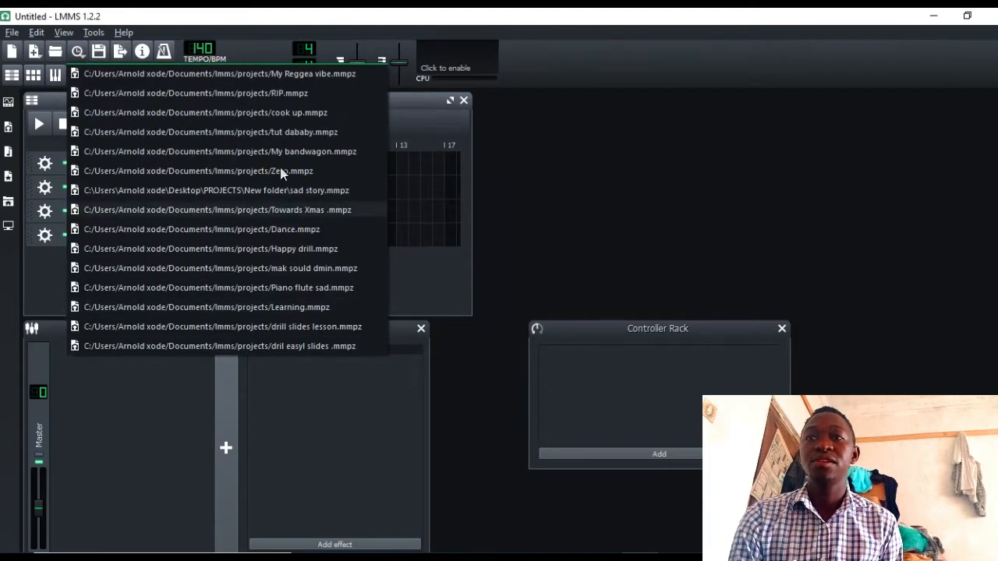
left_click(77, 53)
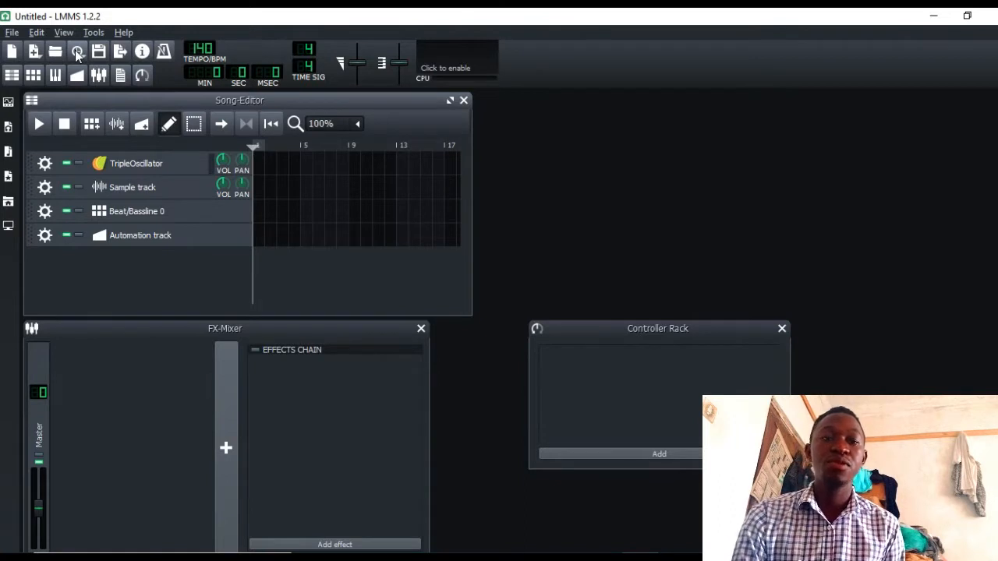
Try to export the empty project, and try the What's This help on the Song-Editor's stop control
left_click(121, 55)
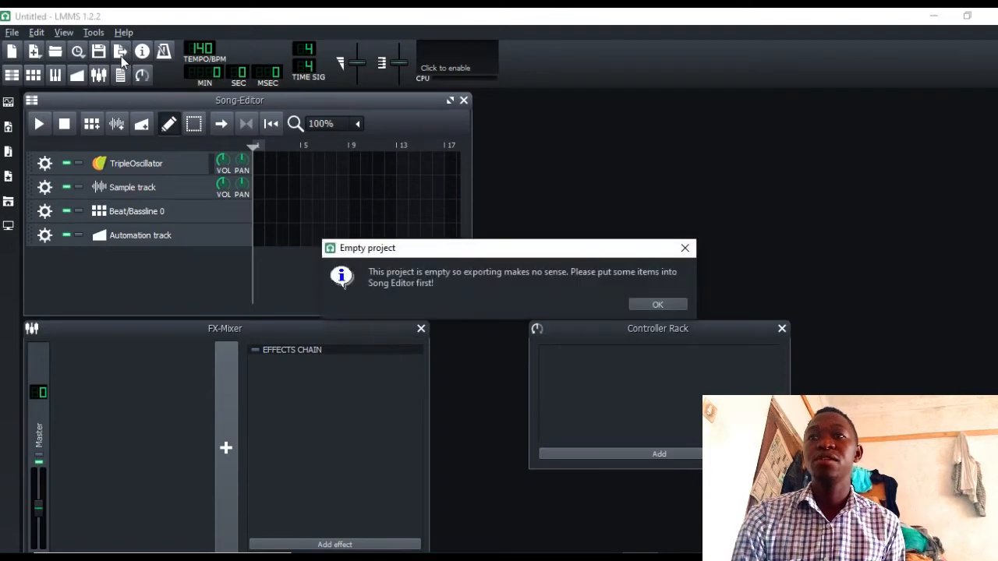
left_click(655, 304)
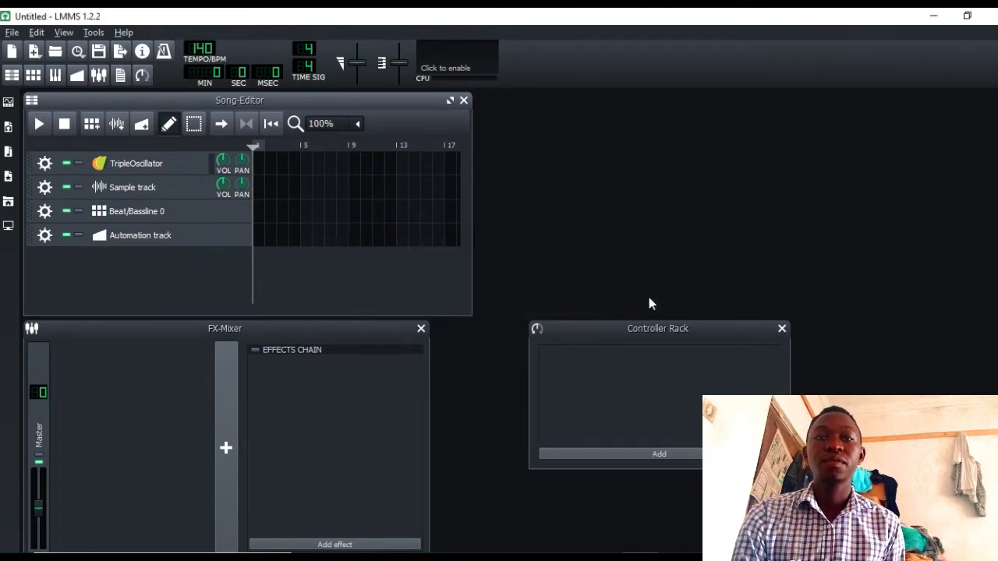
left_click(144, 53)
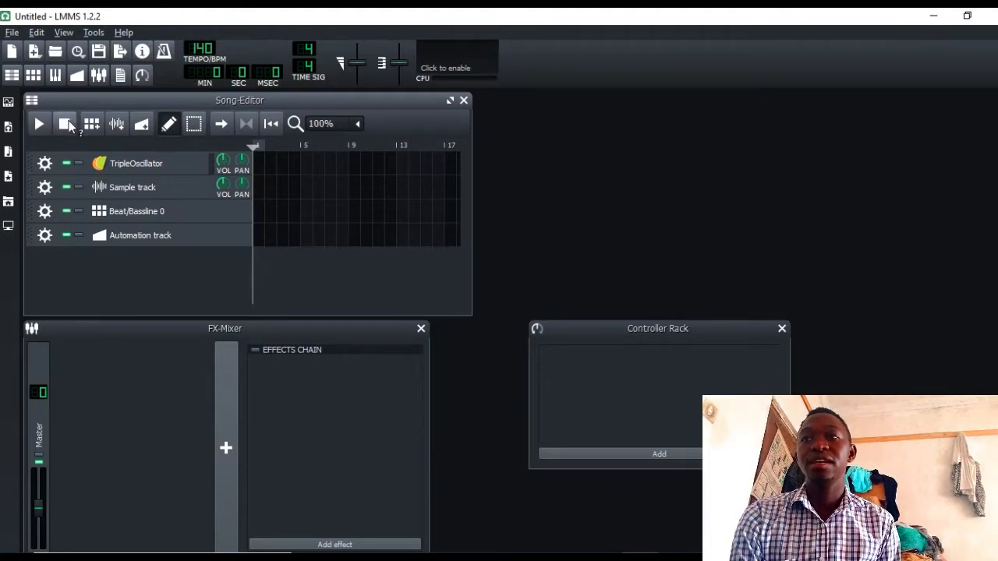
left_click(67, 120)
left_click(142, 52)
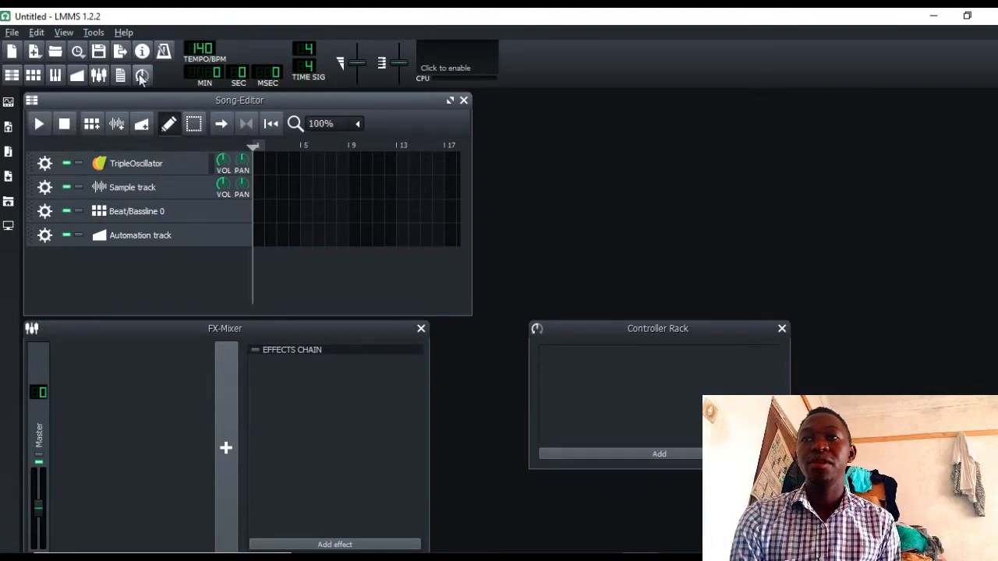
Add a second automation track to the Song-Editor and remove it again
left_click(142, 125)
left_click(45, 259)
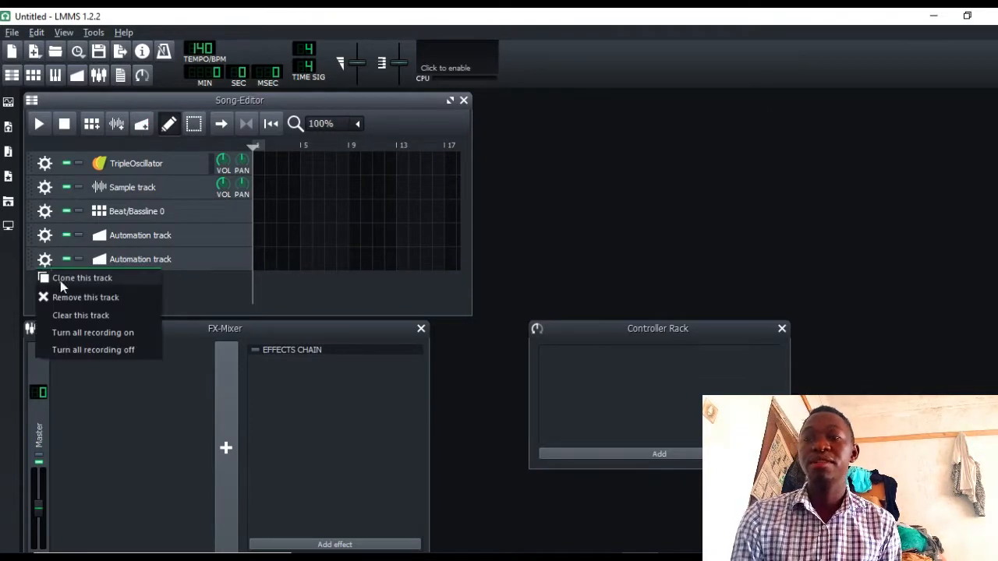
left_click(70, 290)
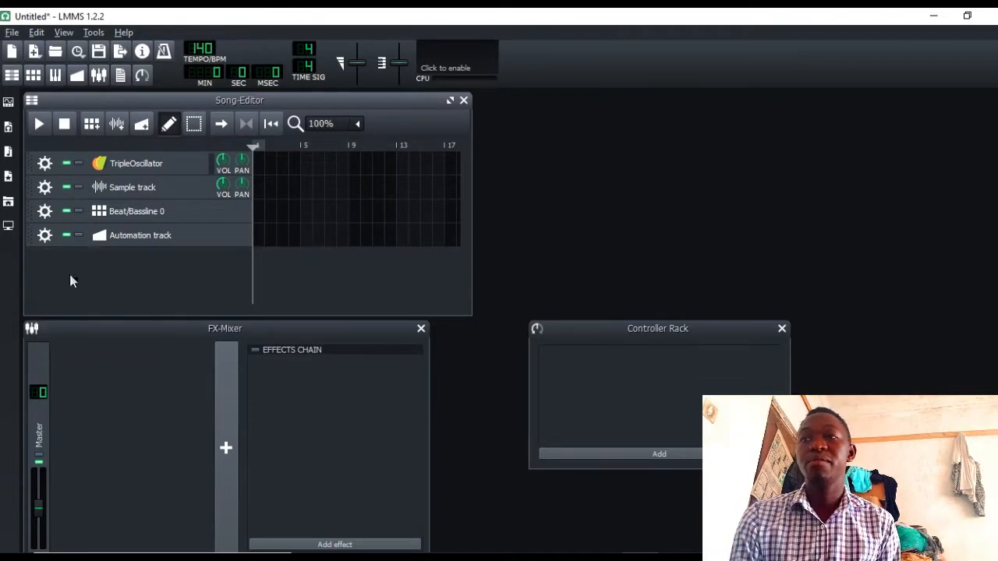
Toggle the metronome, and switch the visibility of the Song-Editor and the Beat+Bassline Editor off and on in turn
left_click(163, 56)
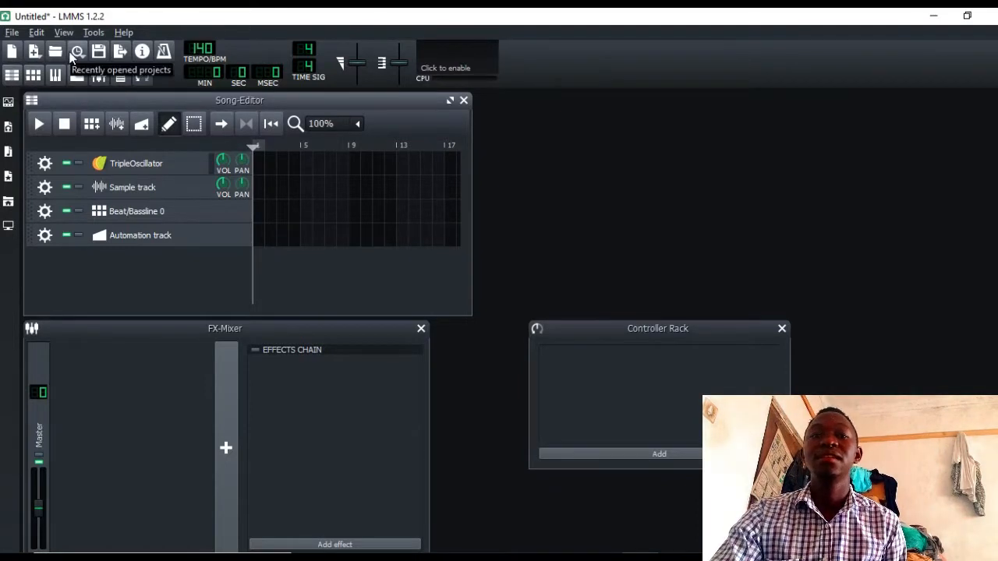
left_click(13, 76)
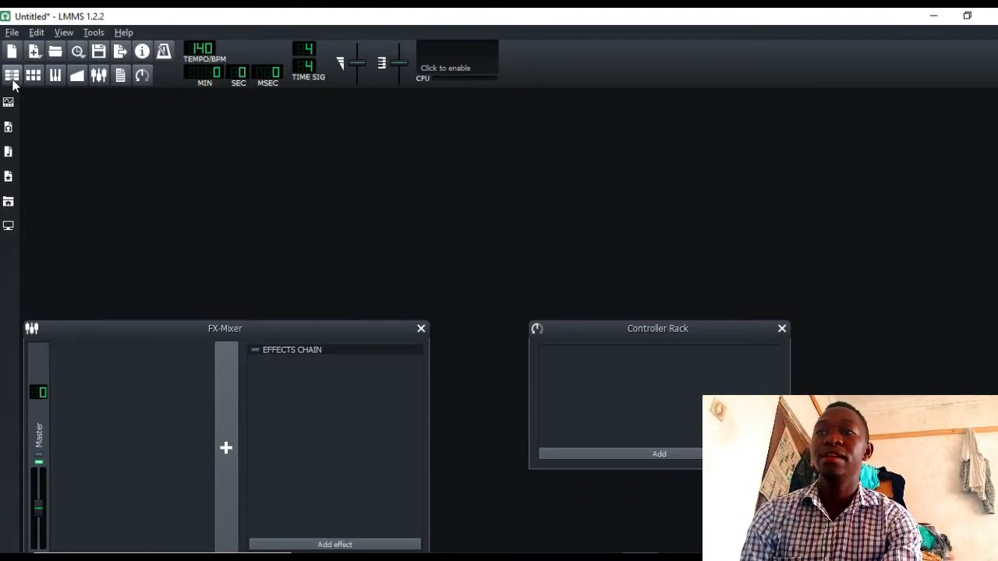
left_click(13, 77)
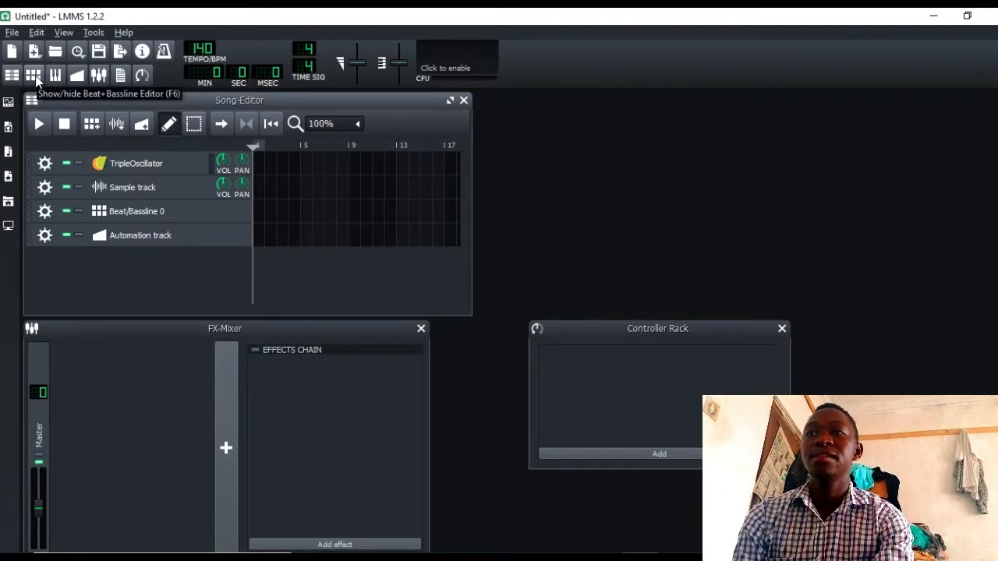
left_click(35, 81)
left_click(36, 80)
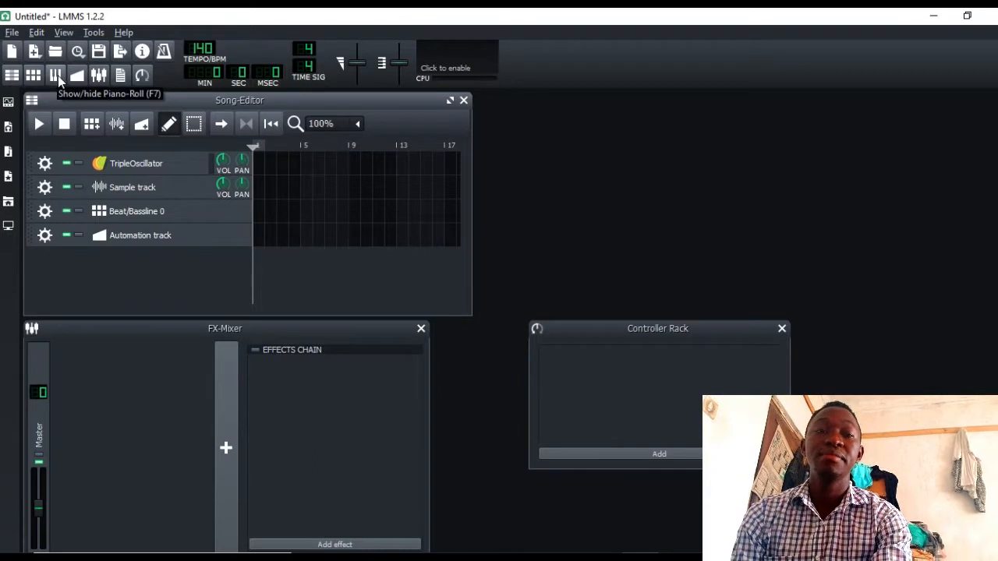
Toggle the Piano-Roll, Automation Editor and FX-Mixer windows one after another, returning to the original window layout
left_click(55, 76)
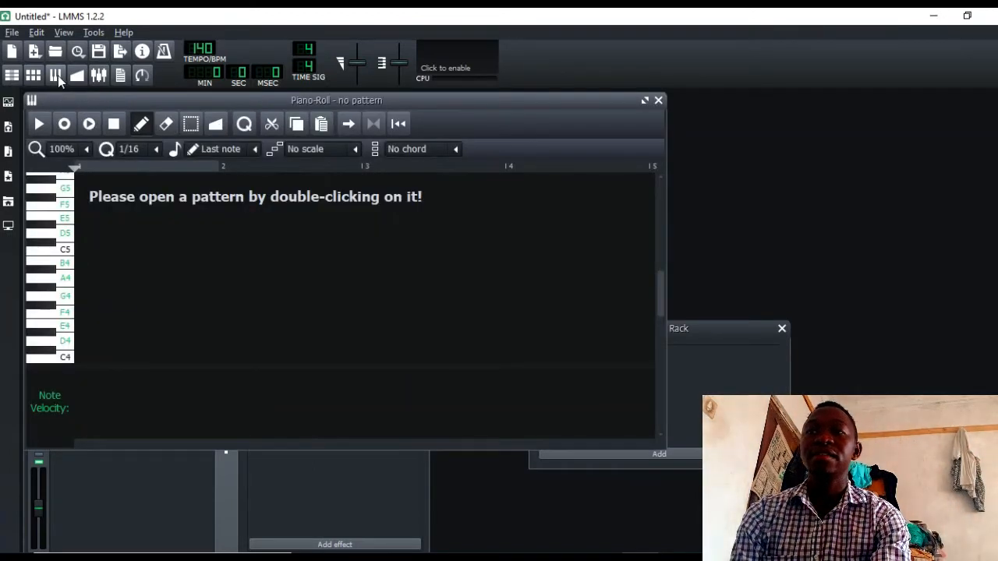
left_click(57, 78)
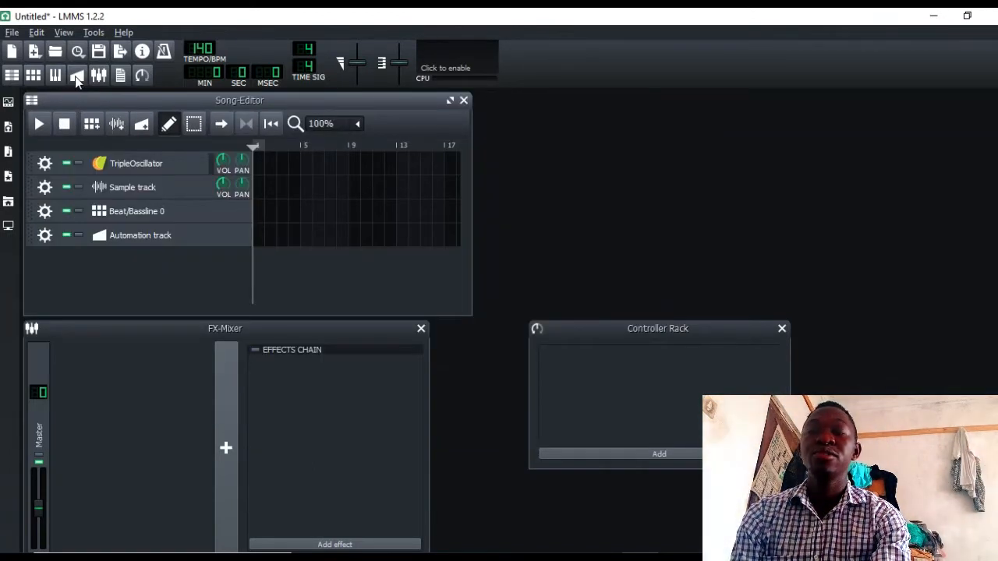
left_click(77, 78)
left_click(77, 77)
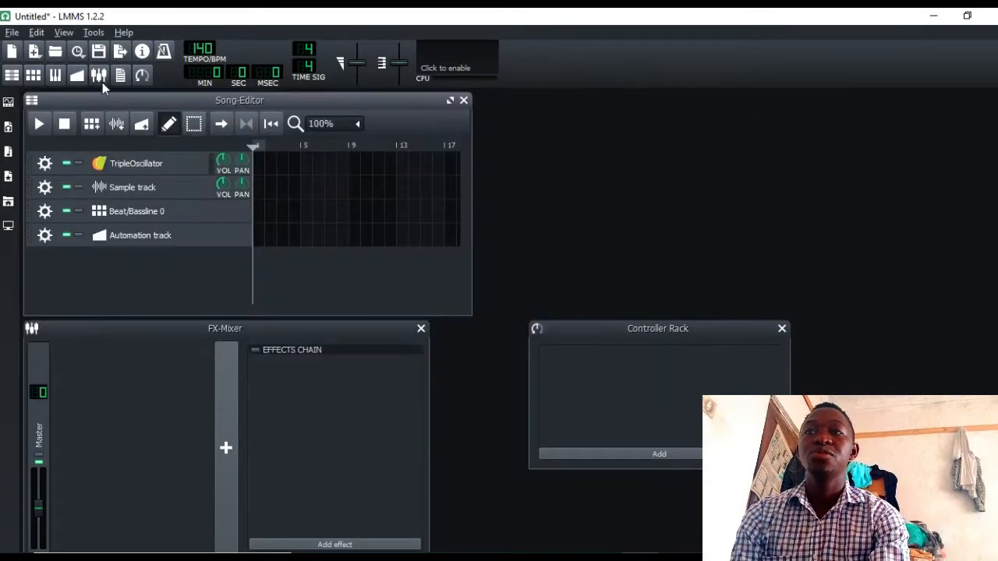
left_click(102, 81)
left_click(103, 82)
left_click(102, 82)
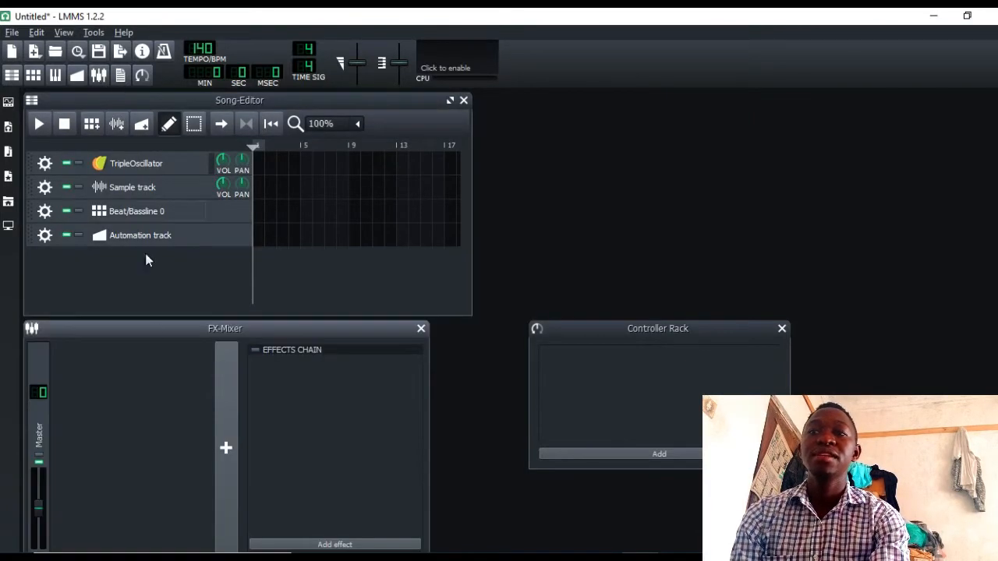
Open the Project Notes, enter the sample text "trereyytruer" and delete it all
left_click(120, 75)
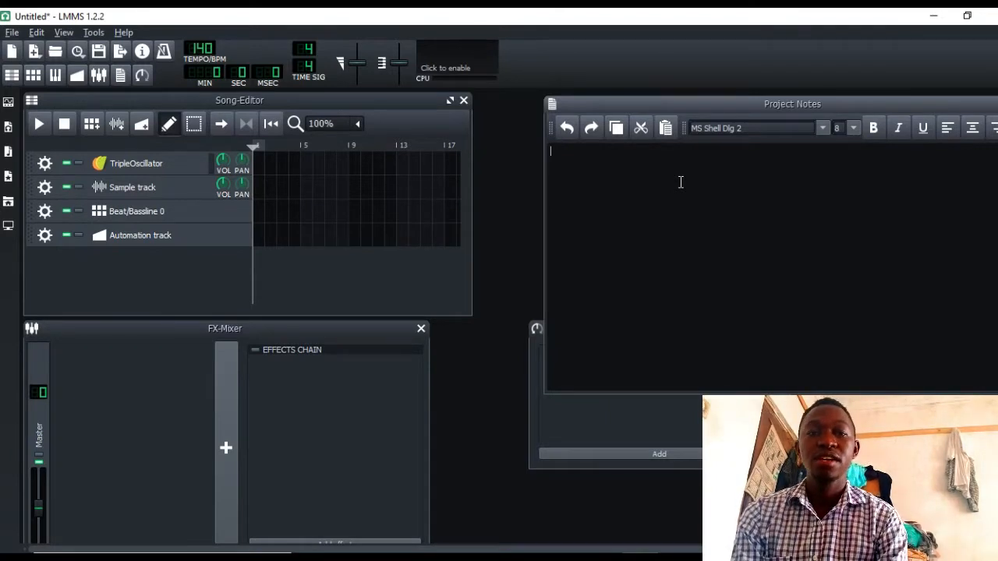
type("t")
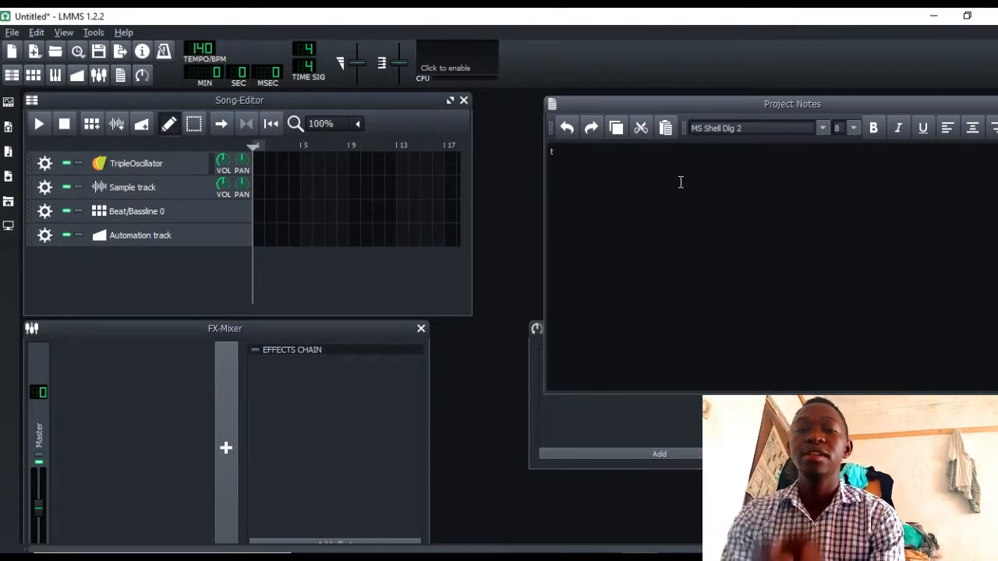
type("rereyytruer")
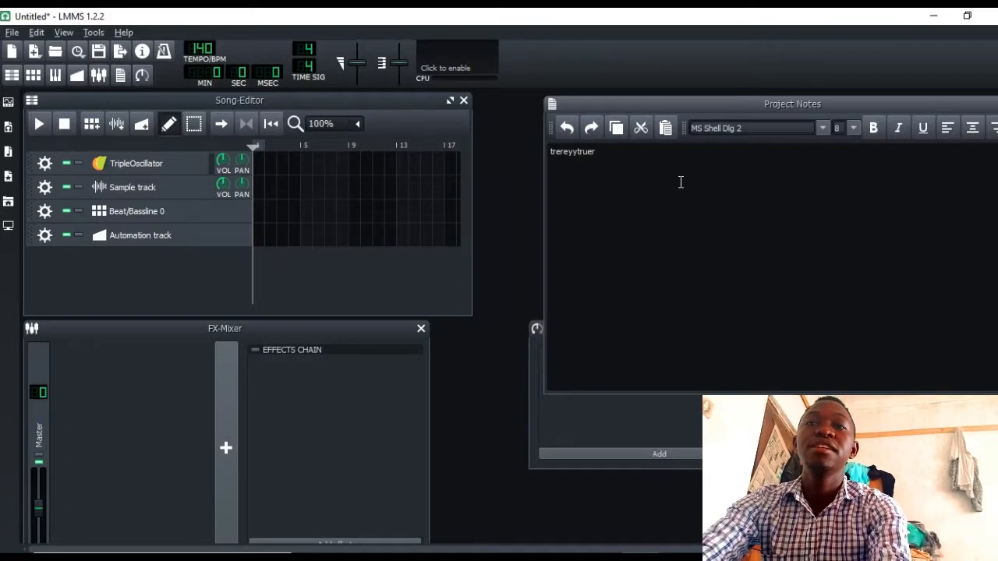
key("BackSpace")
key("BackSpace")
key("BackSpace")
key("BackSpace")
key("BackSpace")
key("BackSpace")
key("BackSpace")
key("BackSpace")
key("BackSpace")
key("BackSpace")
key("BackSpace")
key("BackSpace")
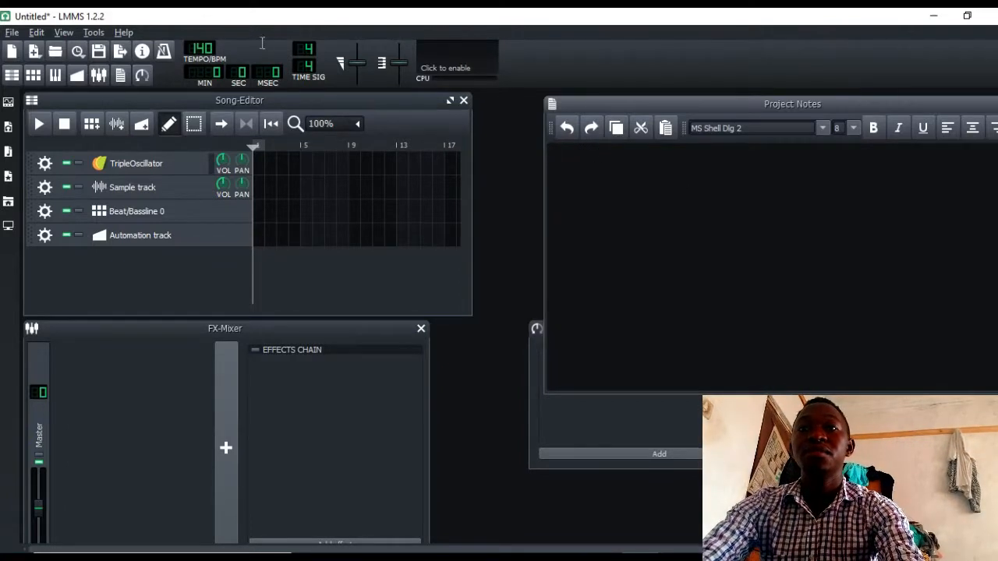
Bring the Controller Rack to the front, and move the Project Notes window fully into view and close it
left_click(148, 74)
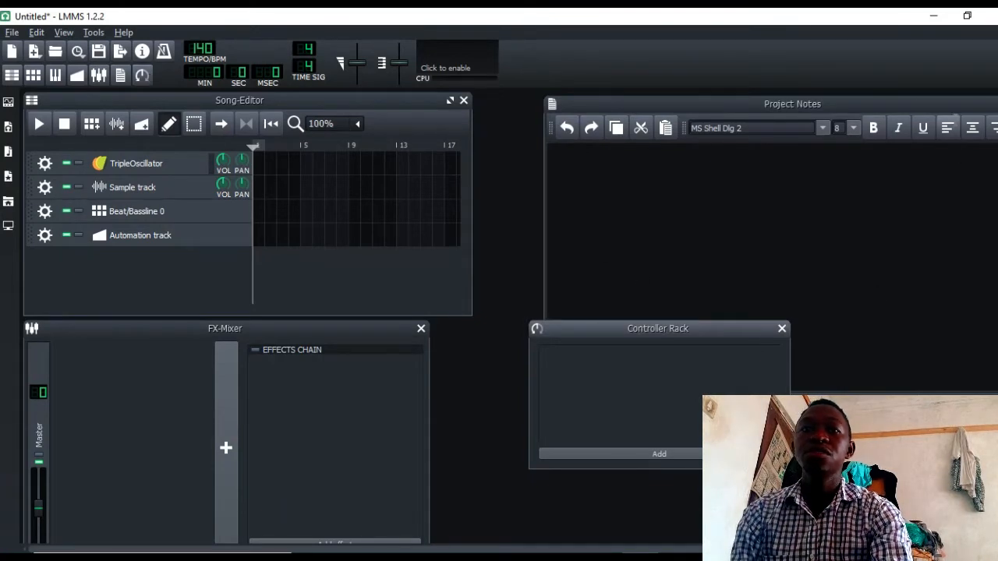
left_click_drag(944, 116, 786, 115)
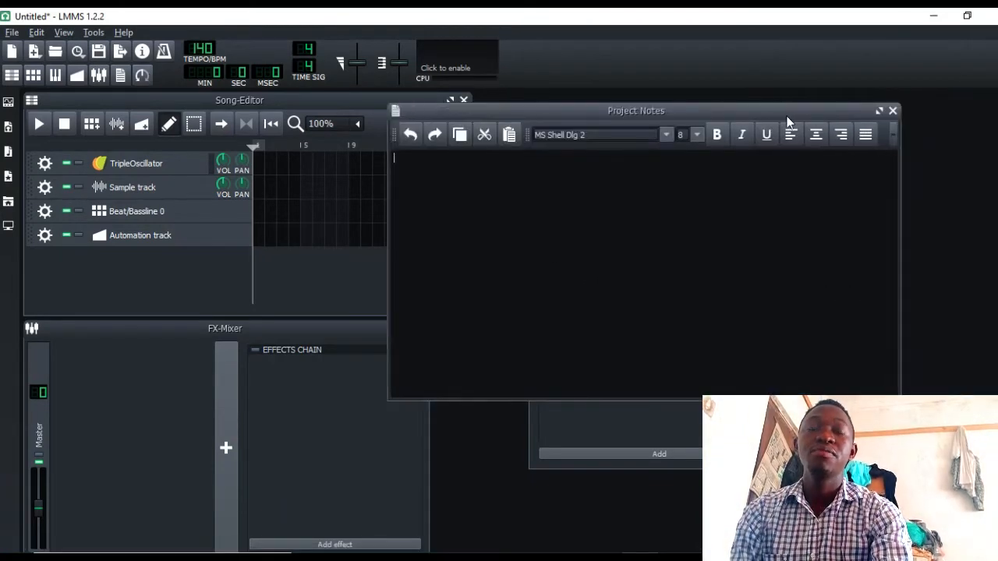
left_click(896, 115)
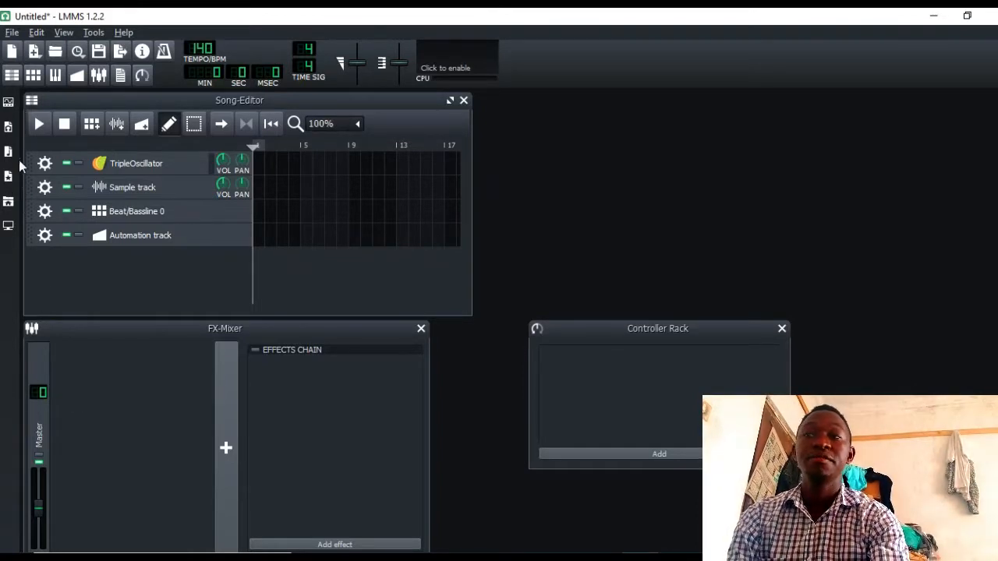
Add an AudioFileProcessor instrument from the Instrument Plugins list as a new Song-Editor track and open its settings window
left_click(9, 103)
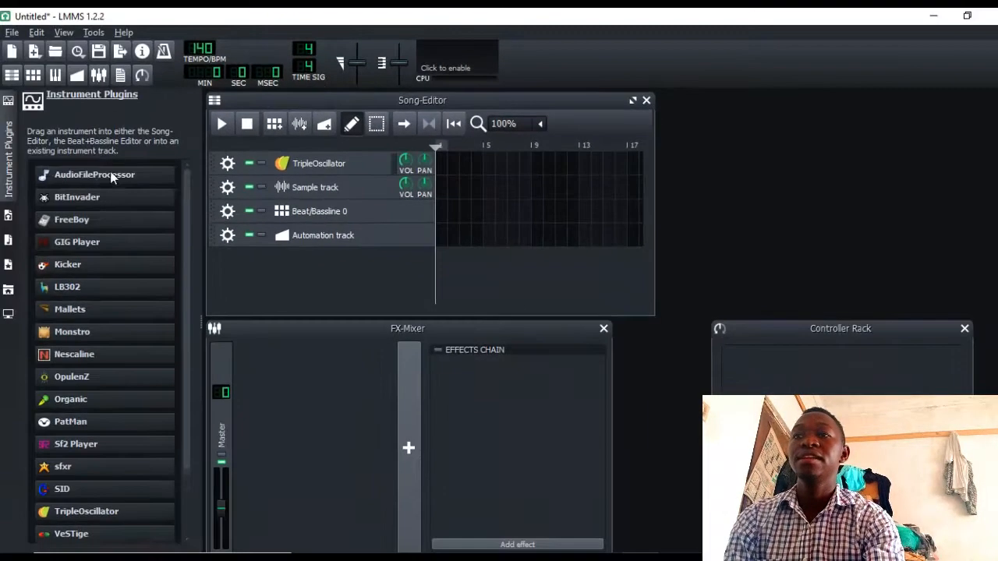
mouse_move(179, 201)
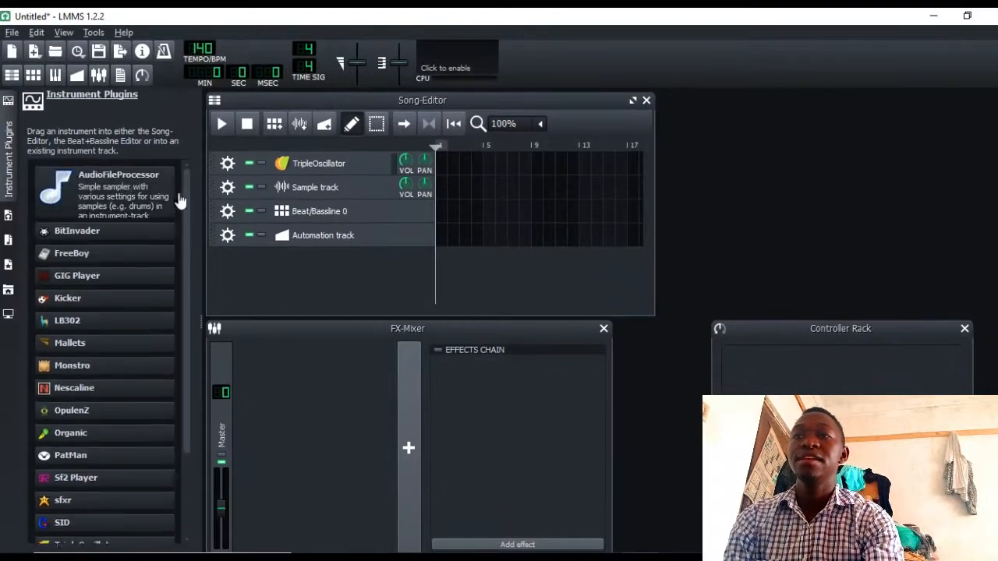
left_click_drag(186, 191, 190, 170)
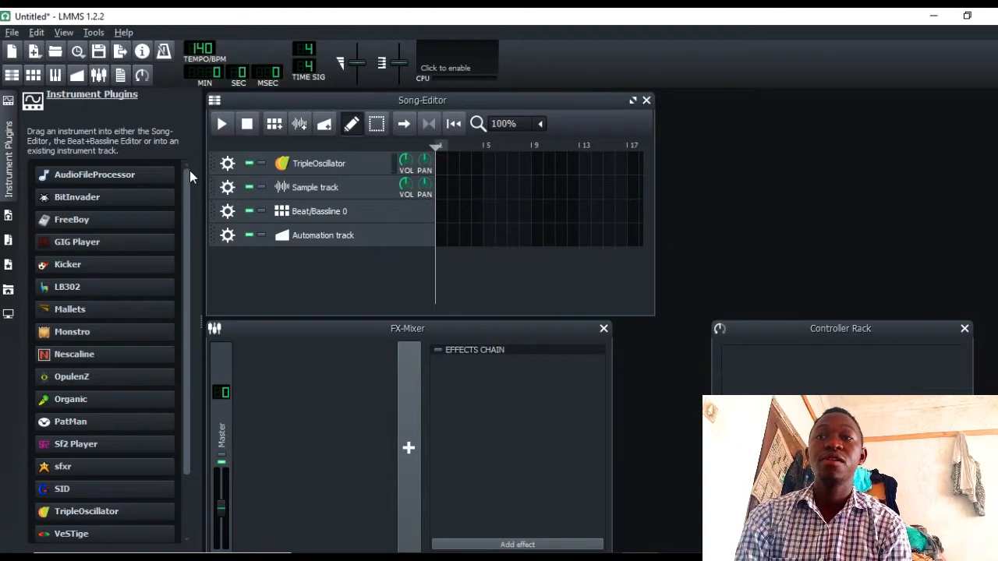
mouse_move(142, 171)
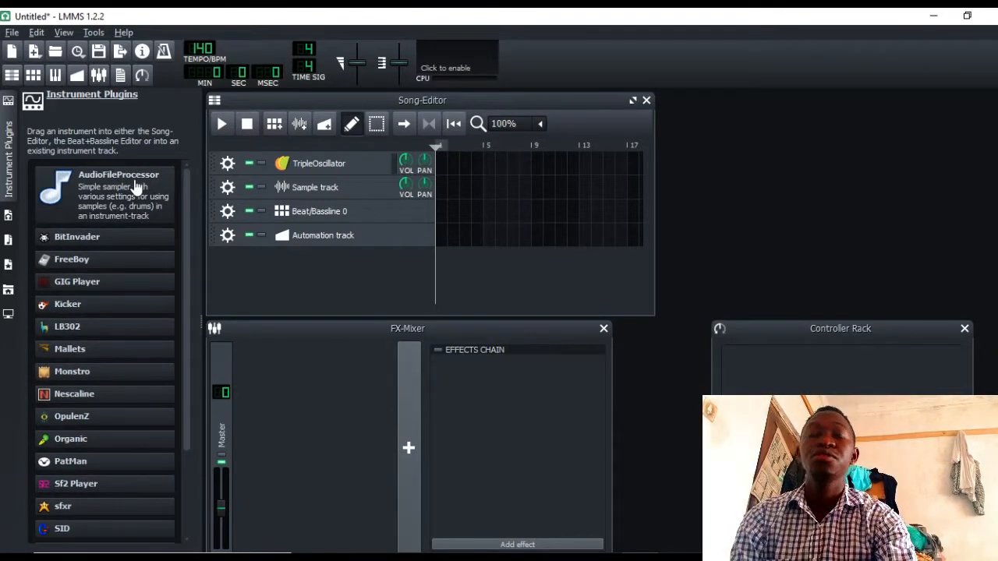
left_click_drag(137, 185, 338, 267)
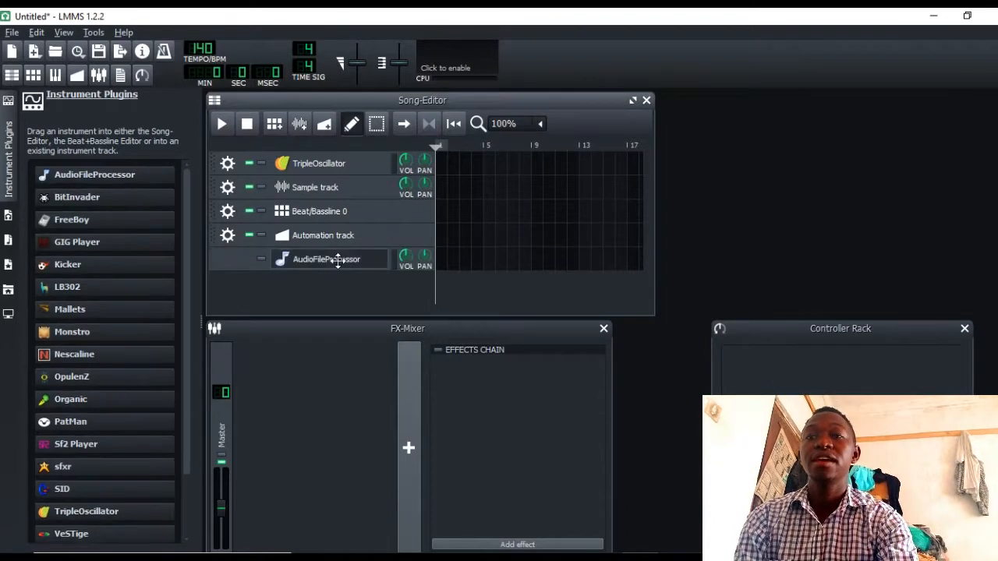
left_click(338, 262)
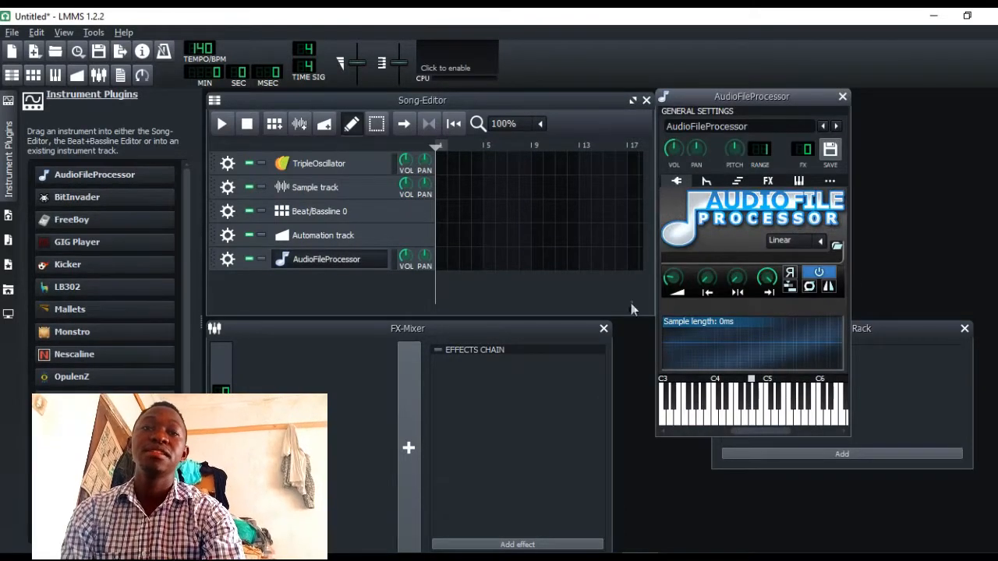
left_click(834, 248)
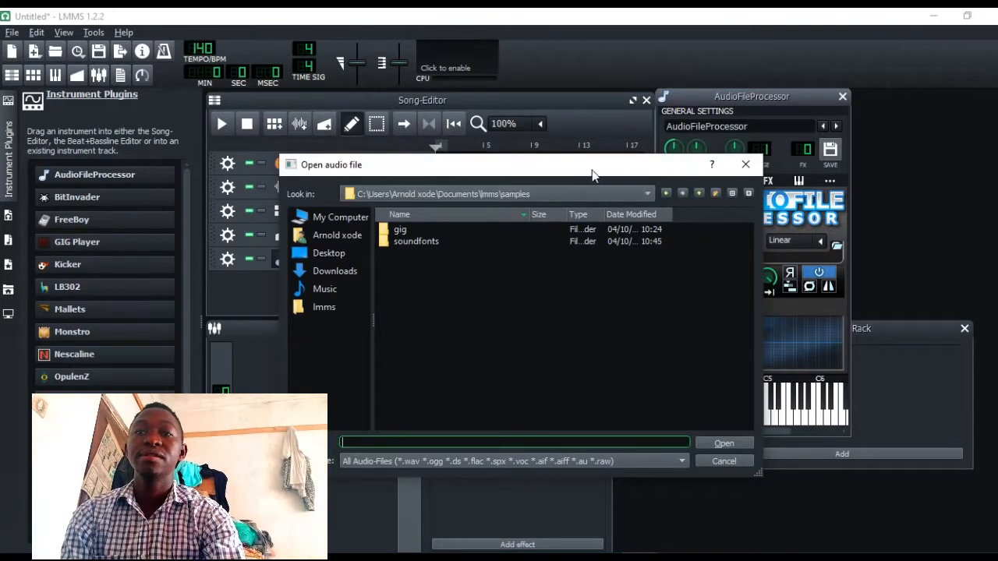
left_click(745, 165)
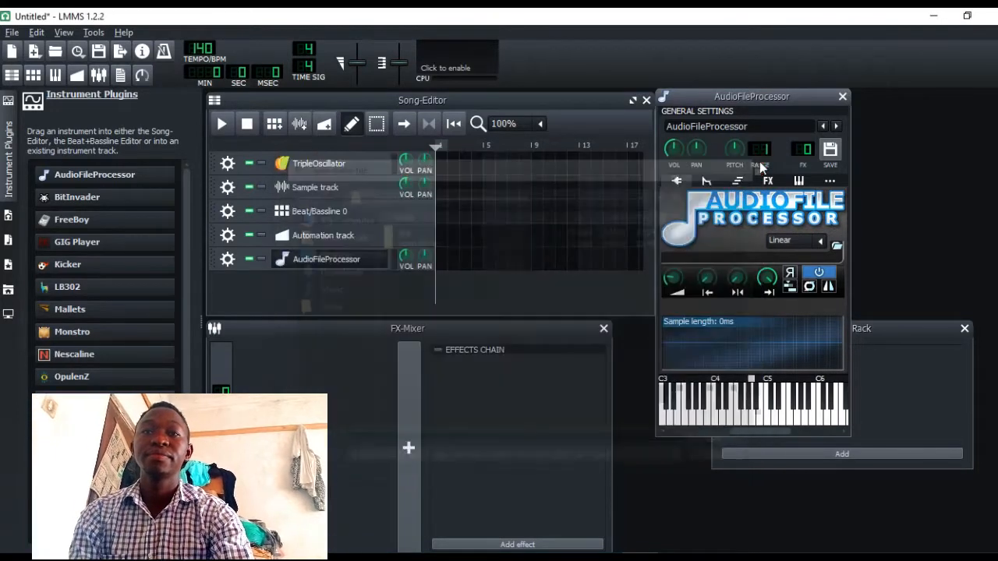
left_click(842, 97)
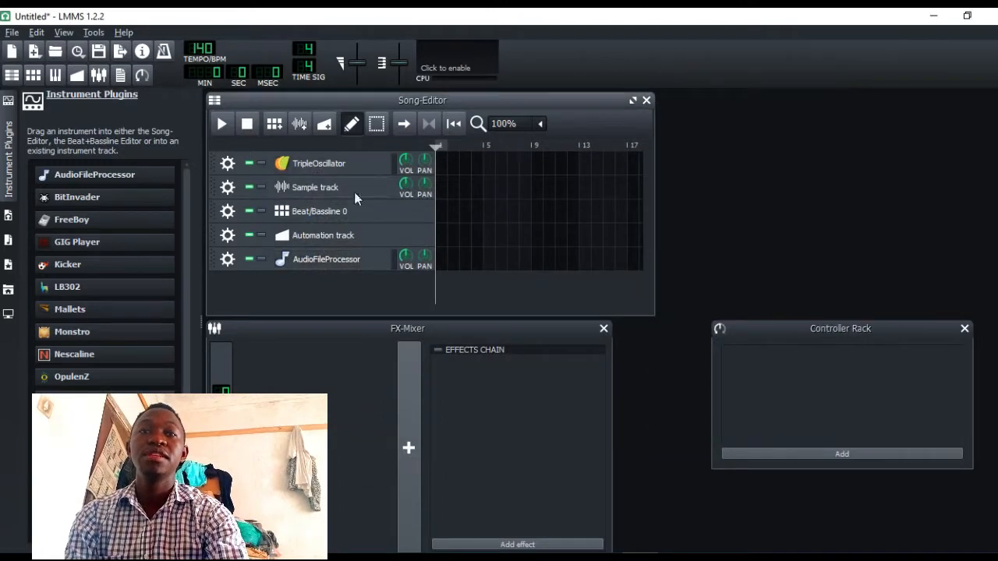
left_click(227, 259)
left_click(241, 295)
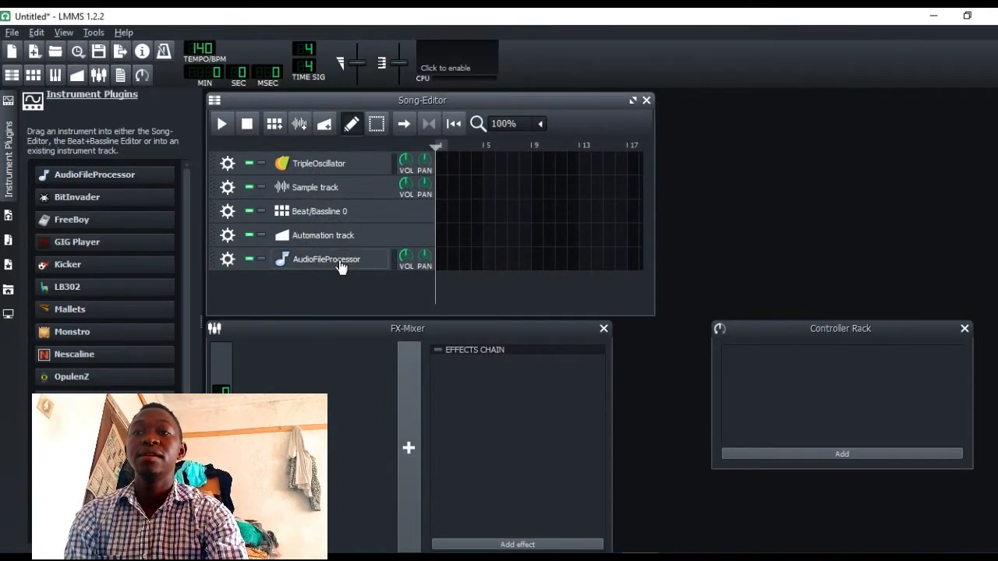
left_click(341, 264)
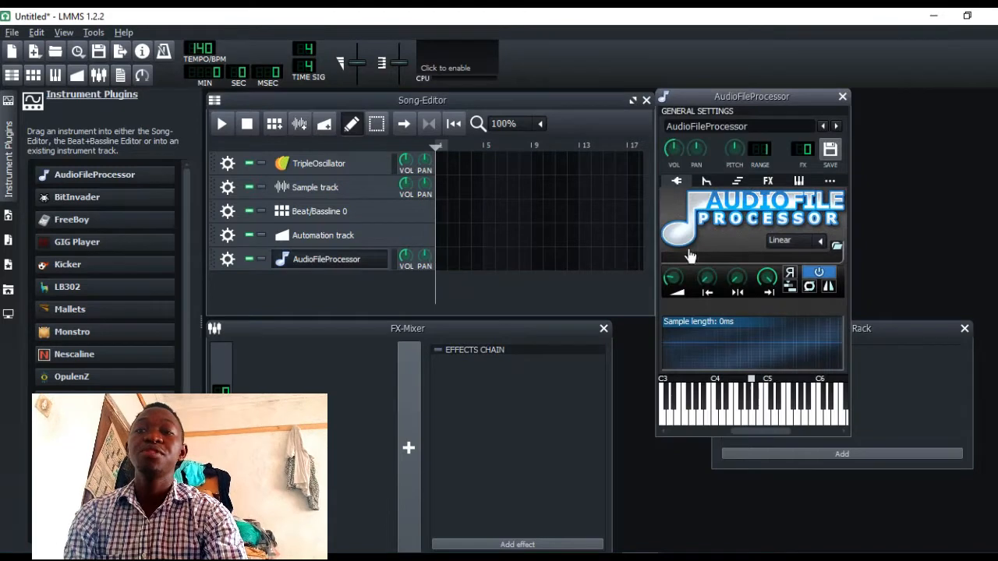
Load water drop.wav from the named sample folder inside the D: drive's Plugin folder into AudioFileProcessor
left_click(839, 247)
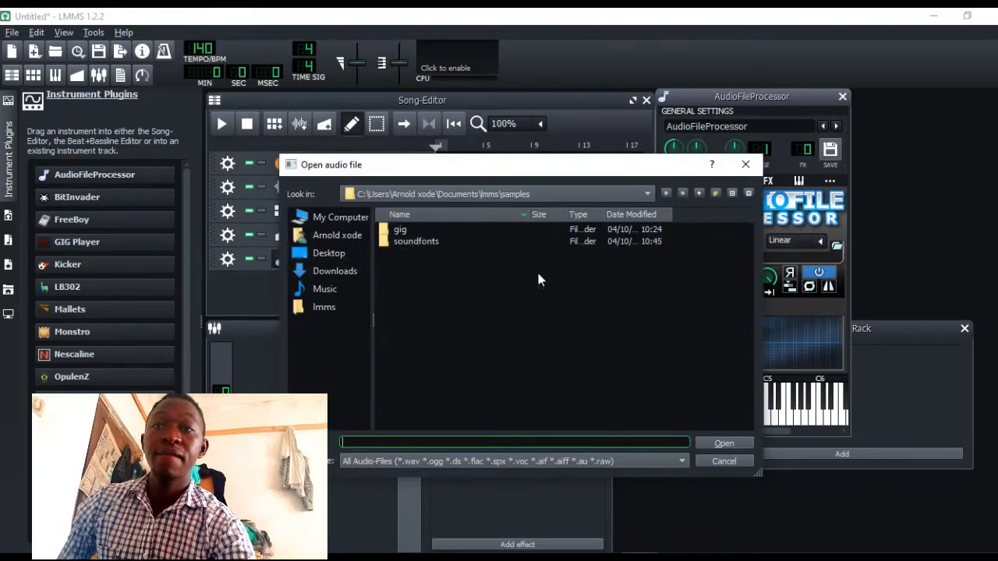
left_click(337, 219)
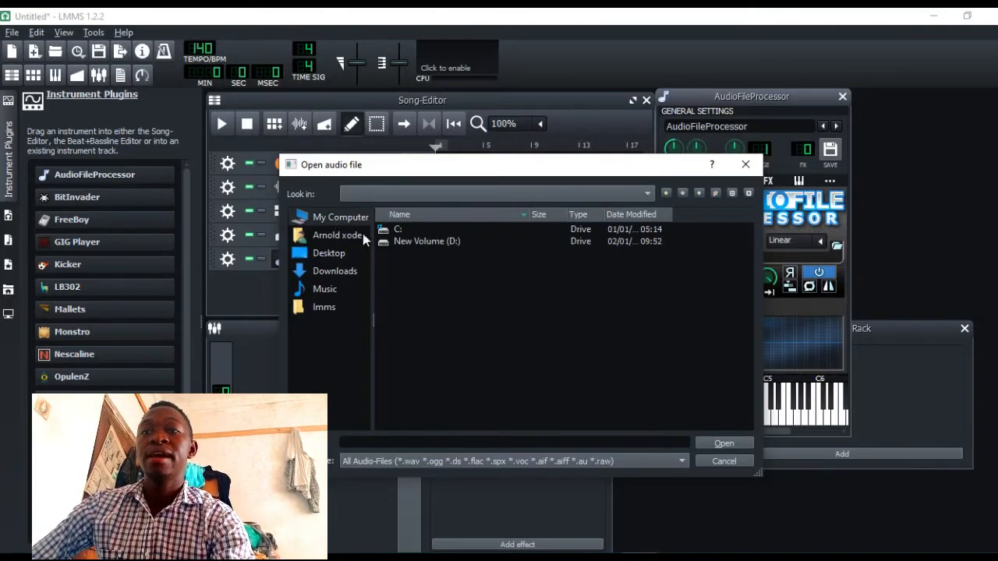
double_click(397, 243)
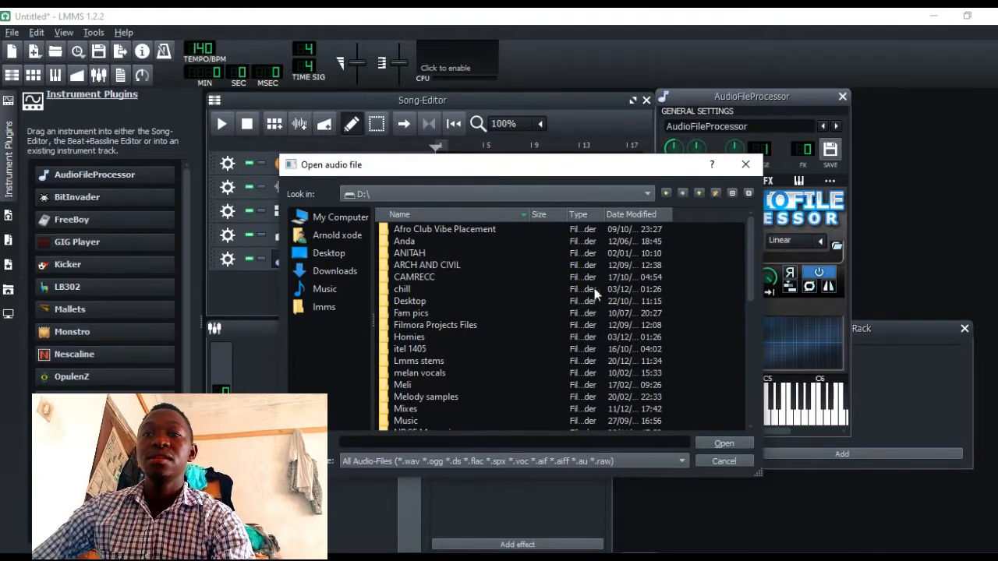
left_click_drag(754, 259, 747, 306)
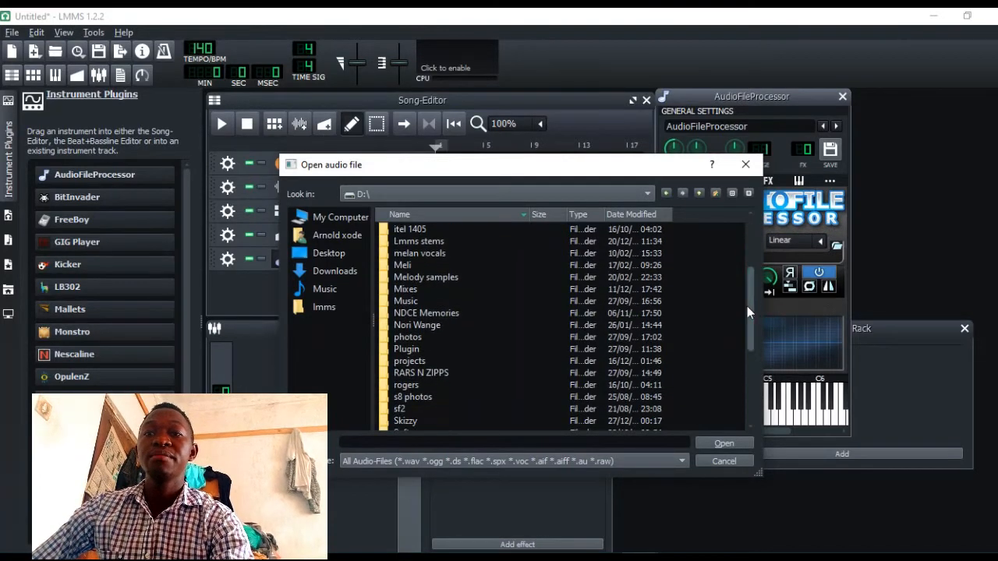
double_click(406, 349)
double_click(427, 232)
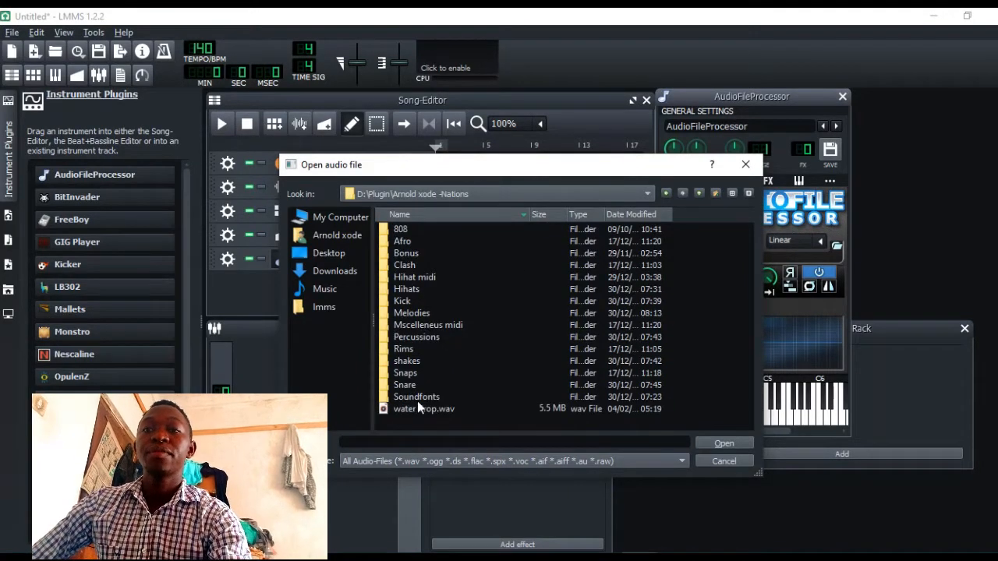
double_click(425, 410)
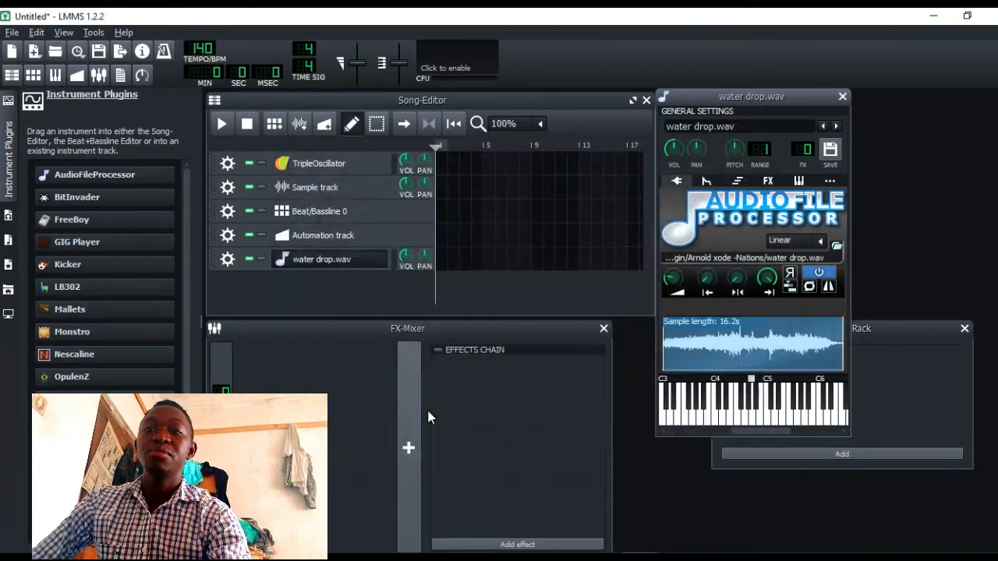
Audition the water drop sample on the instrument's piano keyboard and try out its end point and loop point knobs
left_click(743, 413)
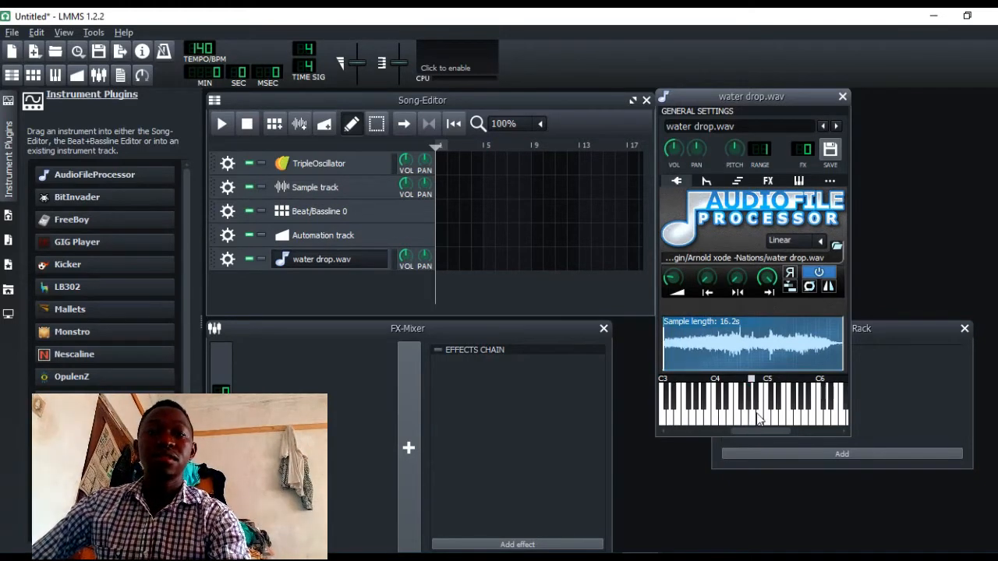
left_click(757, 414)
left_click(749, 417)
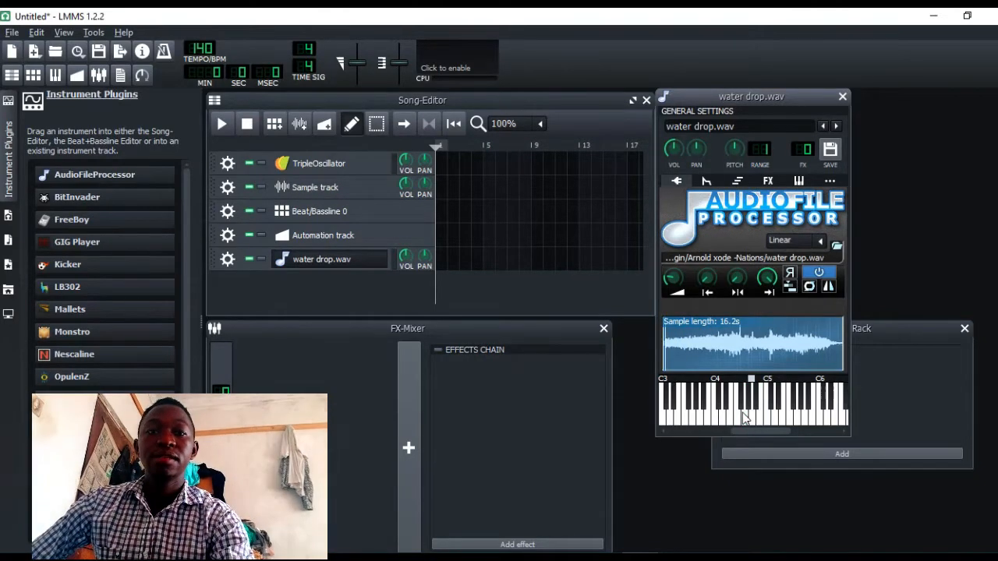
left_click(743, 416)
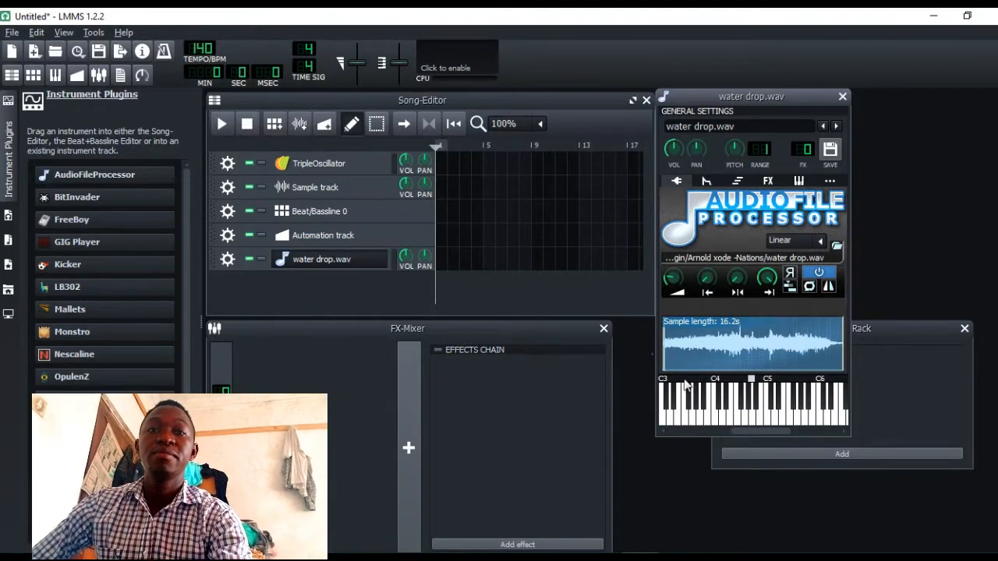
mouse_move(768, 279)
left_mouse_down()
mouse_move(758, 435)
mouse_move(792, 228)
left_mouse_up()
left_click_drag(735, 277, 724, 351)
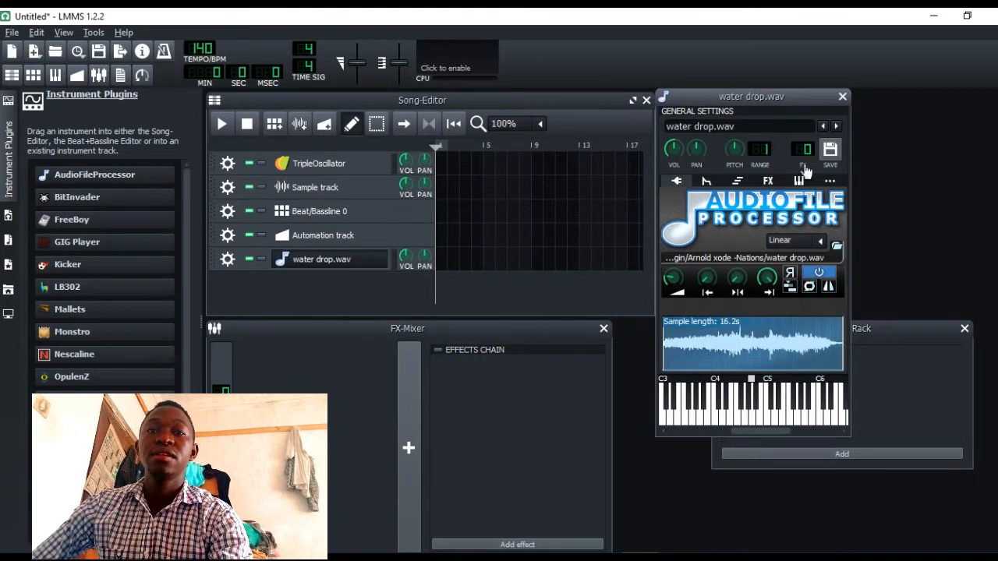
Close the water drop.wav settings window and remove its track from the Song-Editor
left_click(842, 97)
left_click(227, 259)
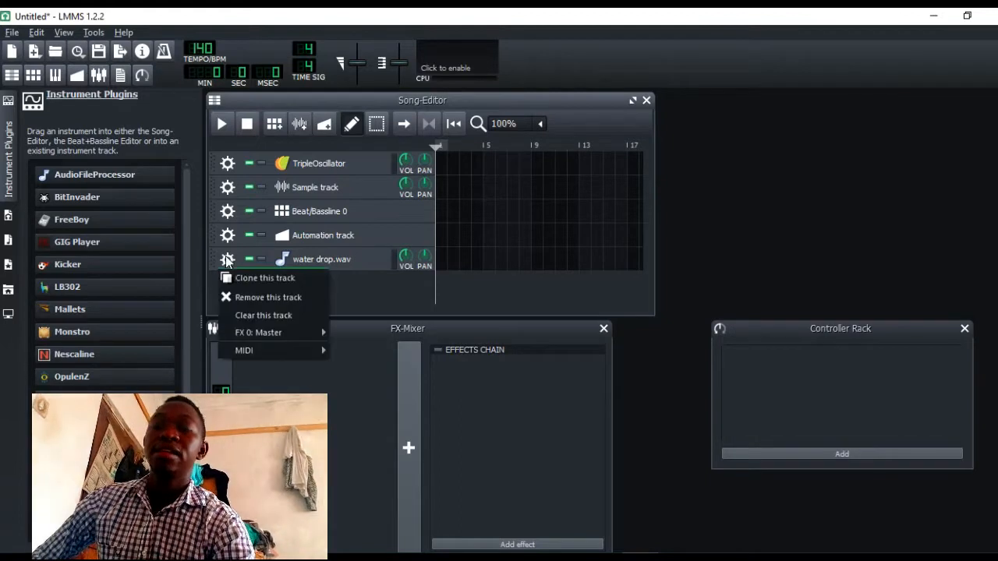
left_click(246, 298)
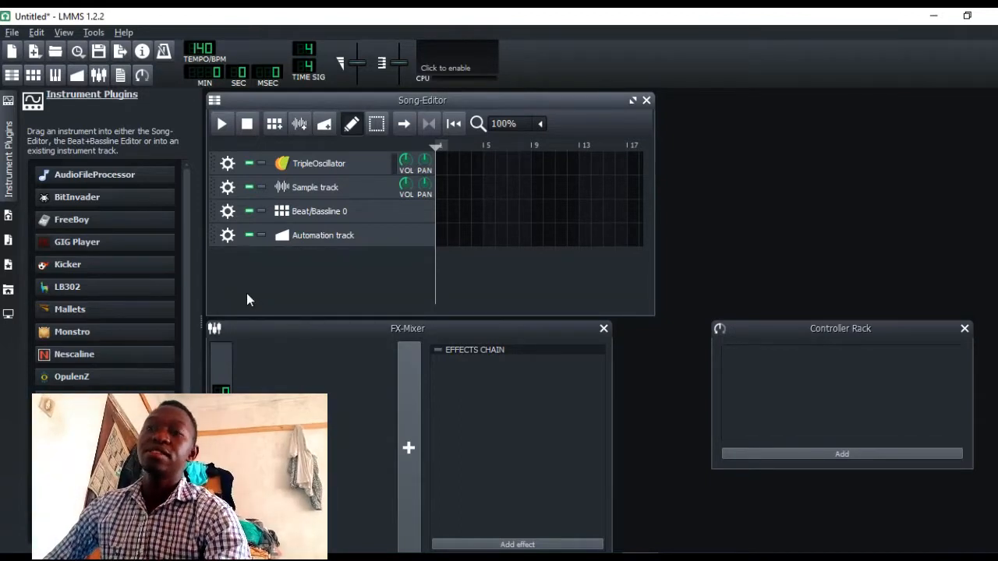
Add a BitInvader instrument as a new Song-Editor track and open its settings window
mouse_move(103, 207)
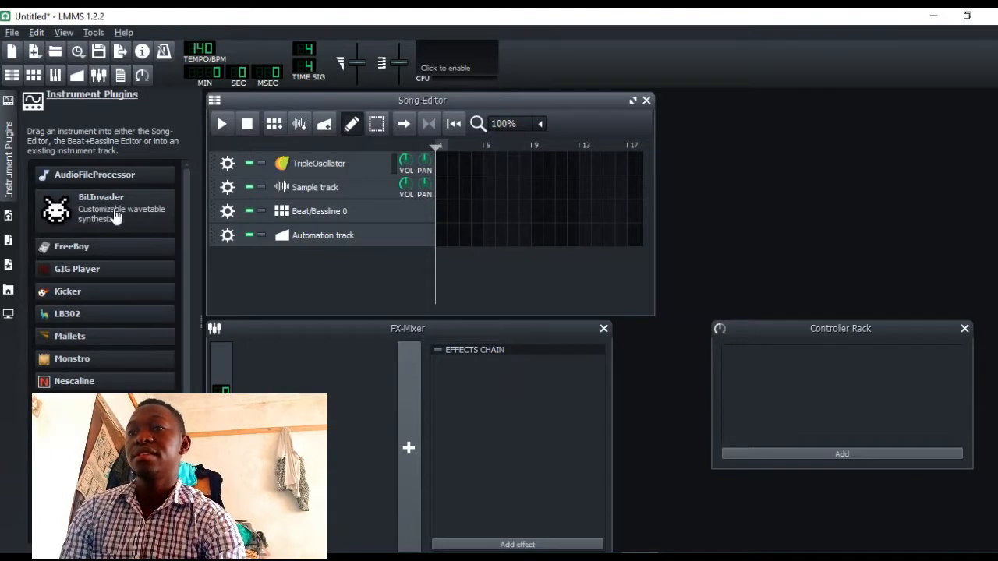
left_click_drag(116, 216, 327, 284)
left_click(350, 264)
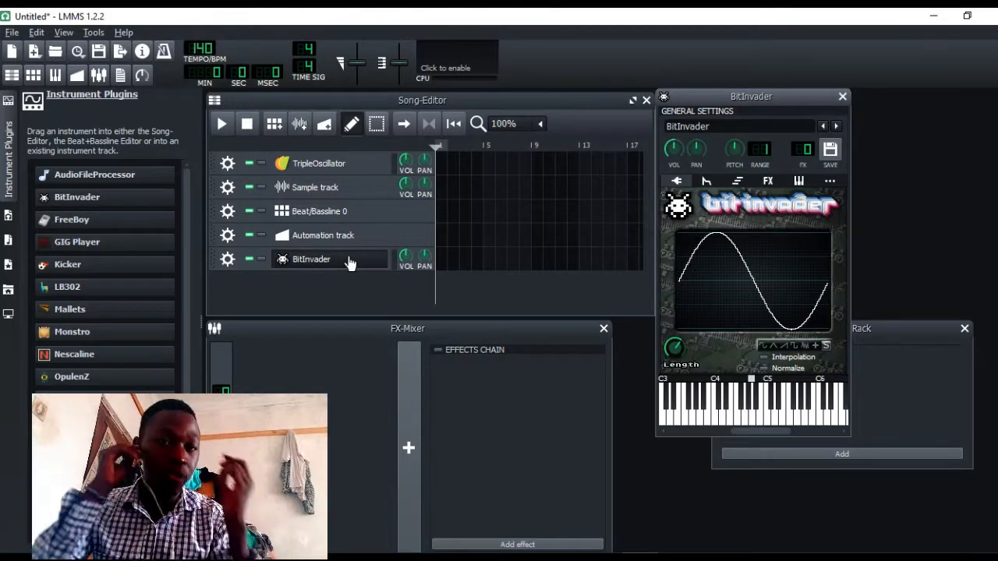
Play a run of notes on BitInvader to audition its default sine-wave sound
key("t")
key("r")
key("e")
key("w")
key("q")
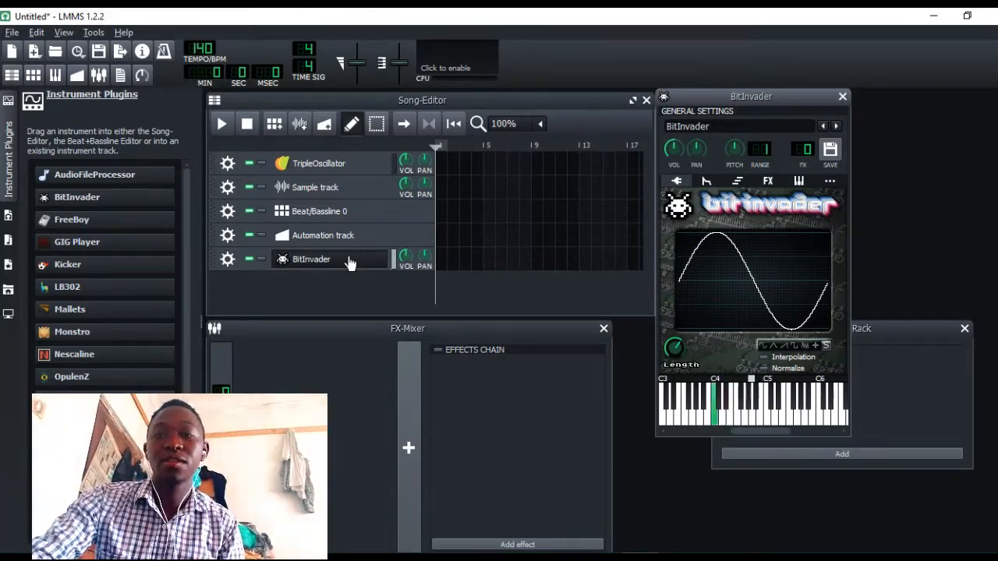
key("w")
key("e")
key("q")
key("w")
key("r")
key("r")
key("t")
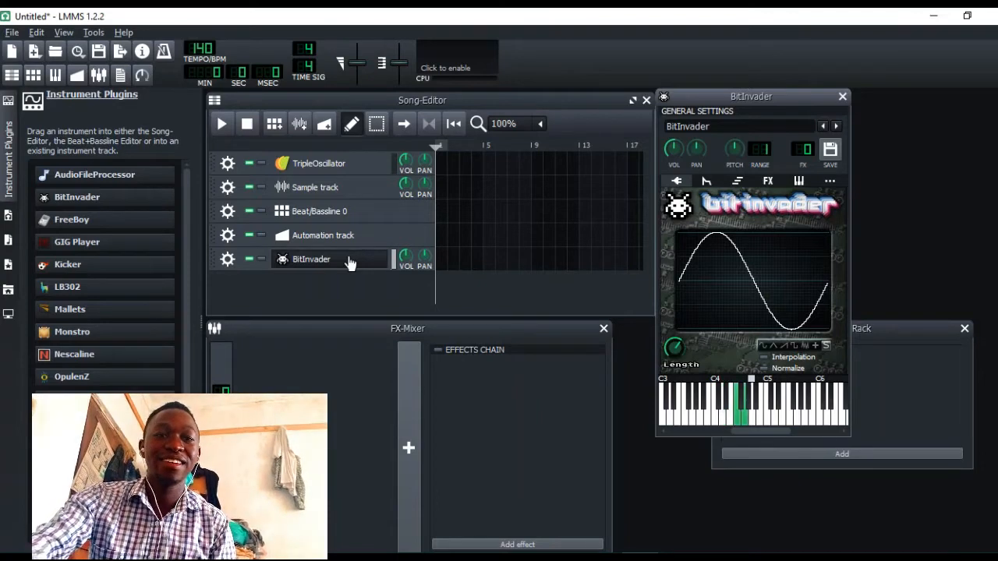
key("t")
key("y")
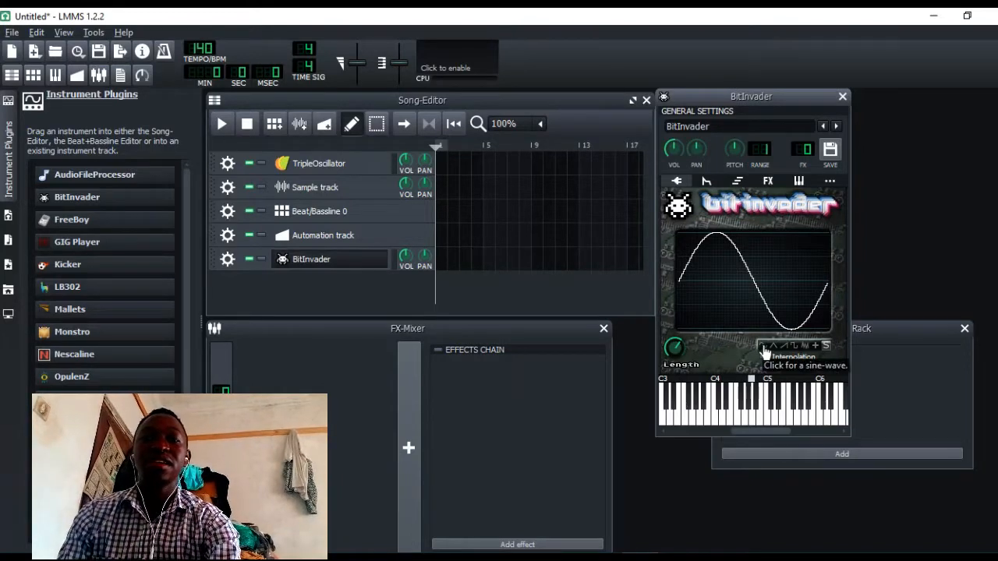
Play one more BitInvader note and redraw its waveform freehand as an irregular curve with two peaks
left_click(712, 400)
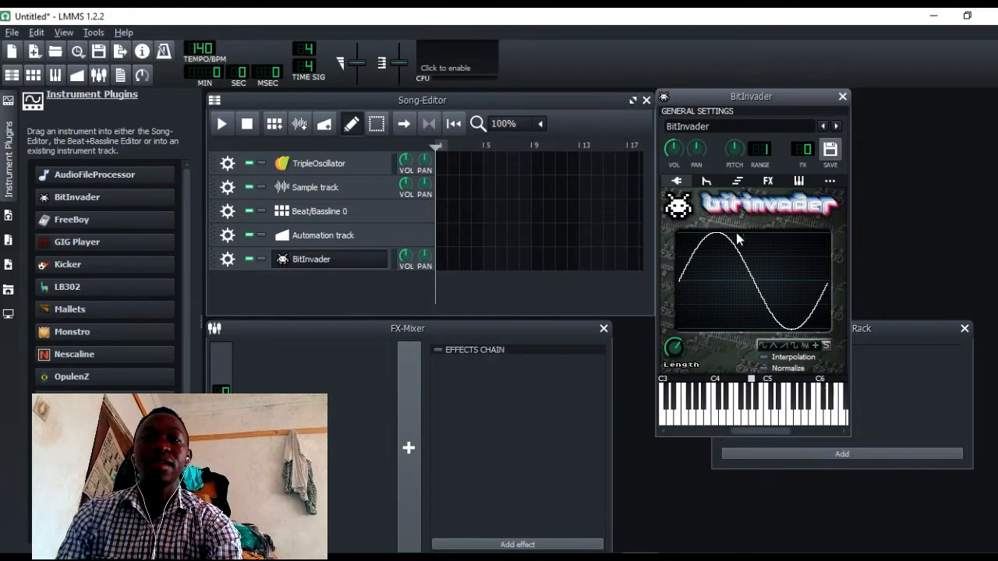
mouse_move(736, 234)
left_mouse_down()
mouse_move(772, 262)
mouse_move(697, 301)
mouse_move(757, 276)
mouse_move(679, 278)
left_mouse_up()
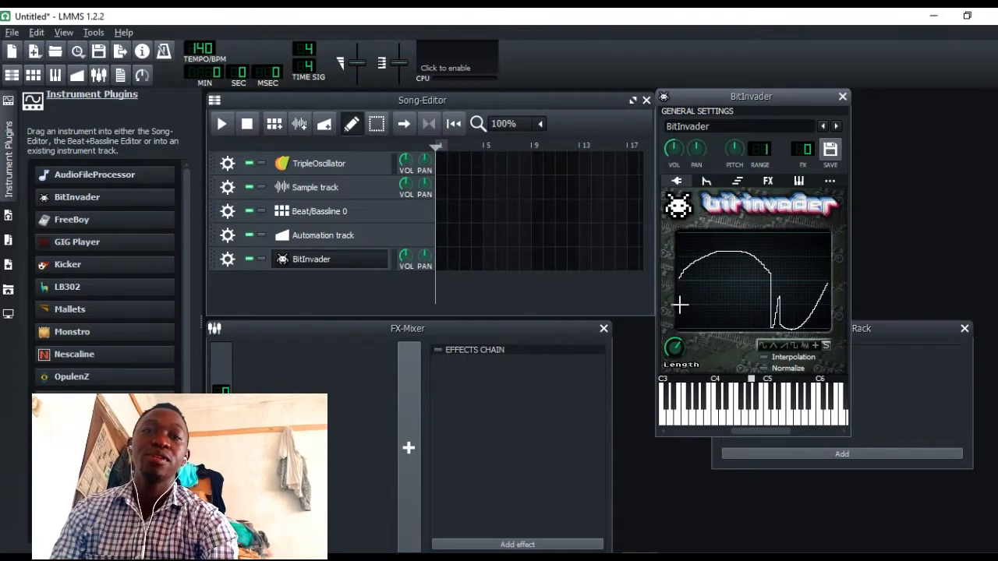
mouse_move(679, 301)
left_mouse_down()
mouse_move(705, 235)
mouse_move(749, 320)
mouse_move(803, 253)
mouse_move(809, 277)
left_mouse_up()
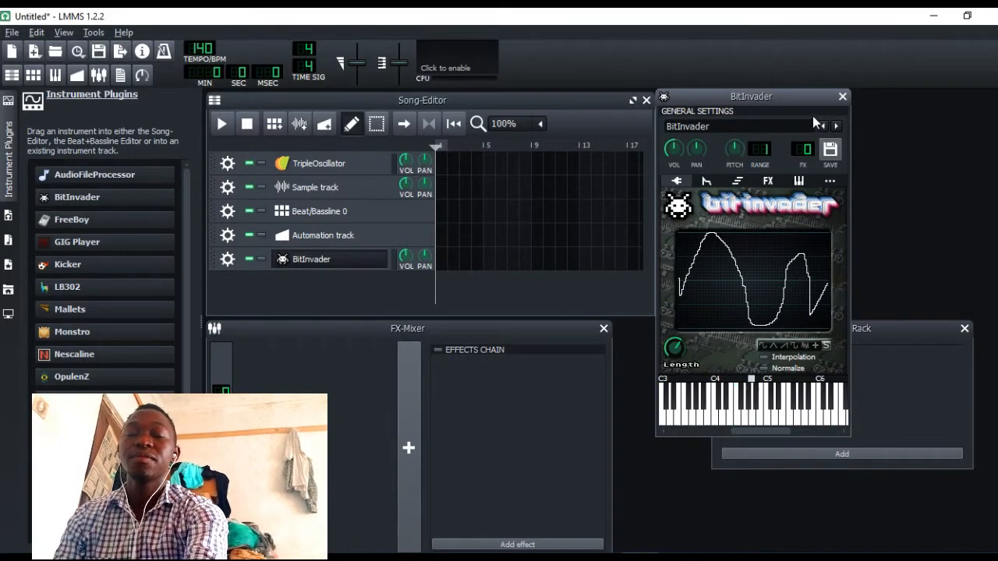
Close the BitInvader settings window and remove its track from the Song-Editor
left_click(842, 97)
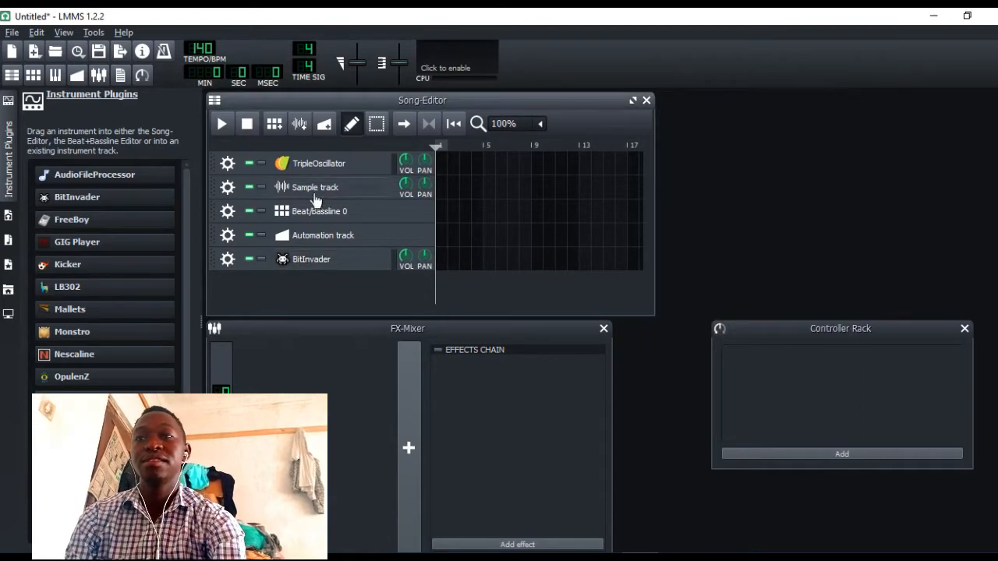
left_click(228, 260)
left_click(234, 297)
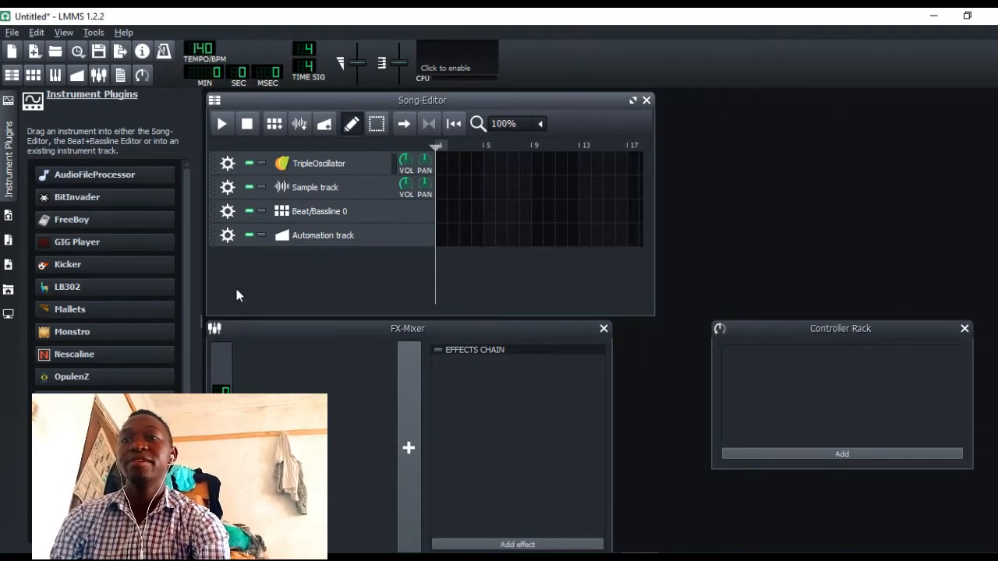
Add a FreeBoy instrument as a new Song-Editor track, open its settings window and play a few notes to audition it
left_click_drag(101, 247, 326, 287)
left_click(330, 265)
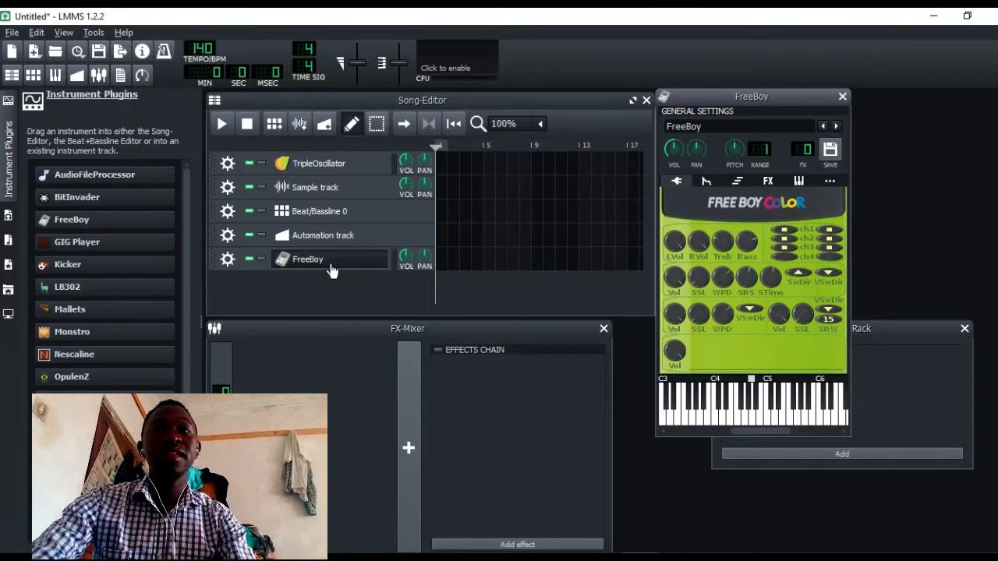
key("t")
key("y")
key("t")
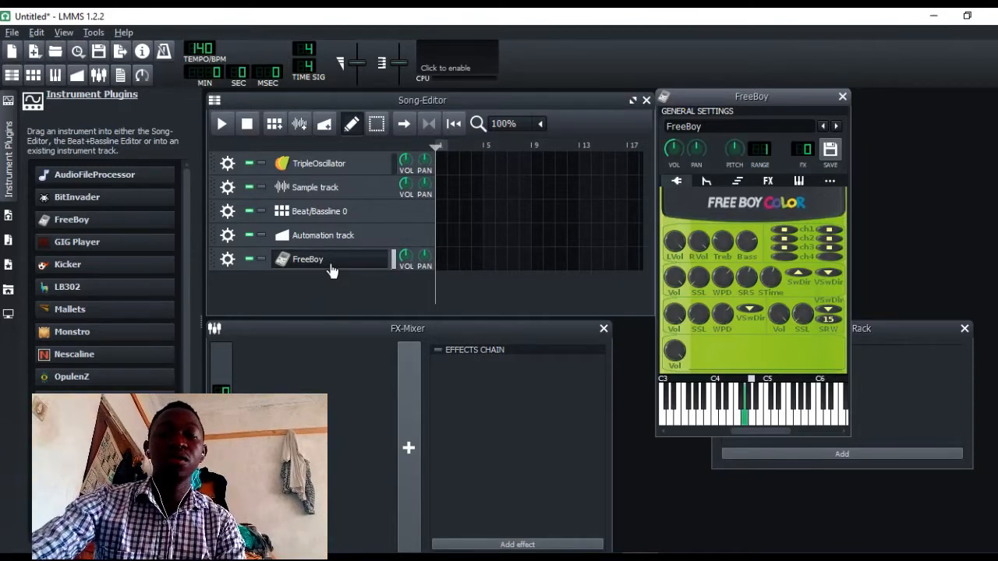
key("y")
key("r")
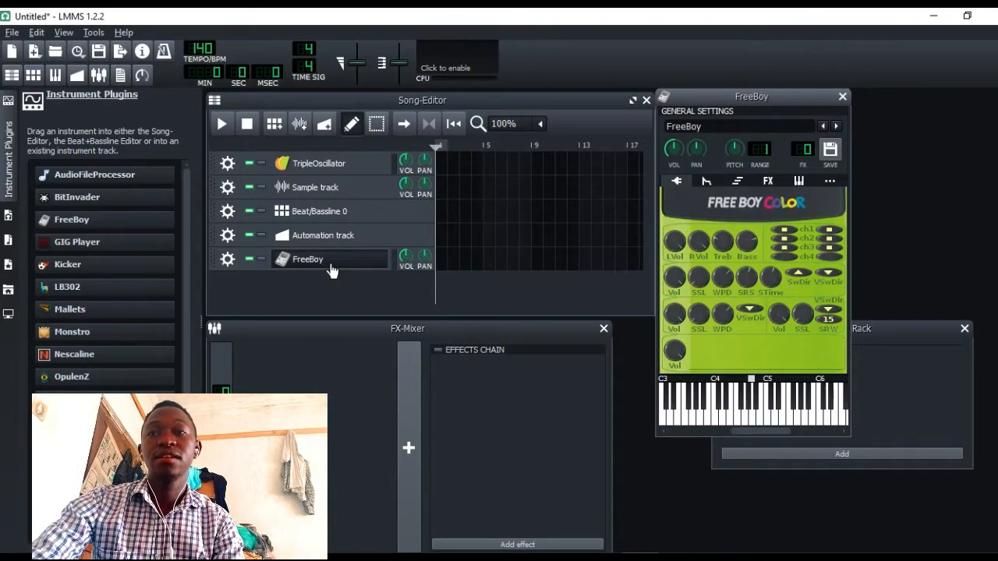
Remove the FreeBoy track and add a GIG Player instrument track in its place, with its settings window open
left_click(227, 259)
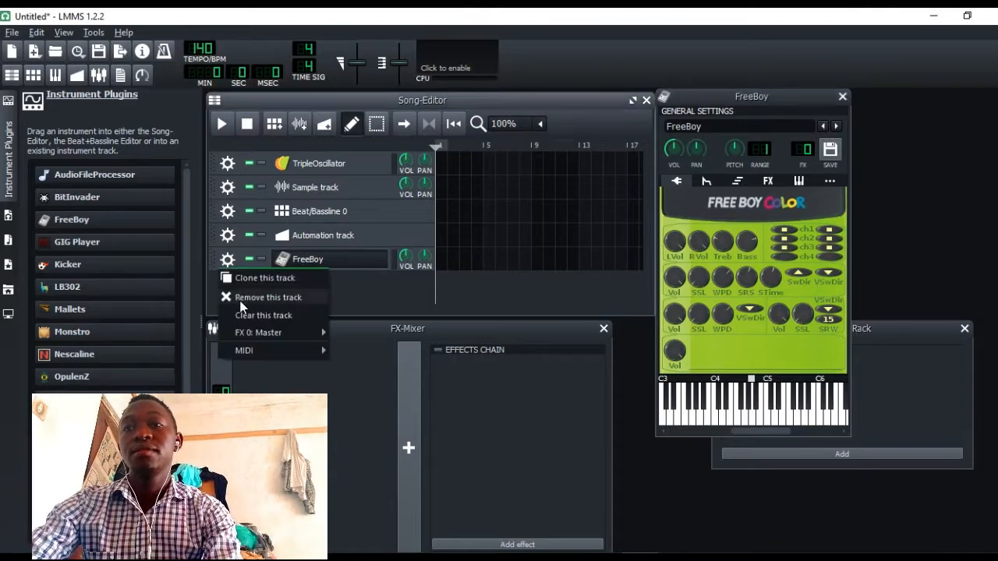
left_click(265, 297)
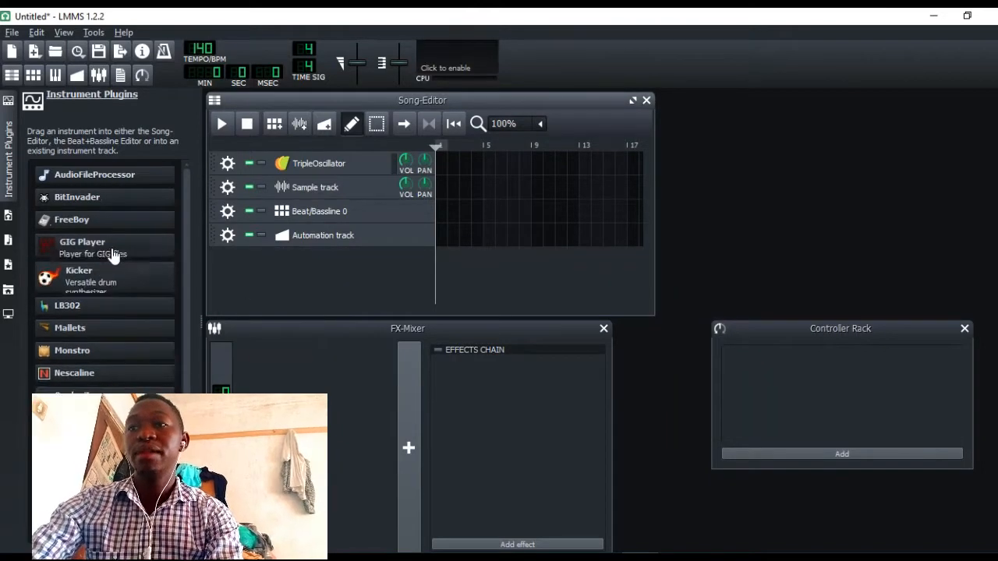
left_click_drag(113, 255, 317, 265)
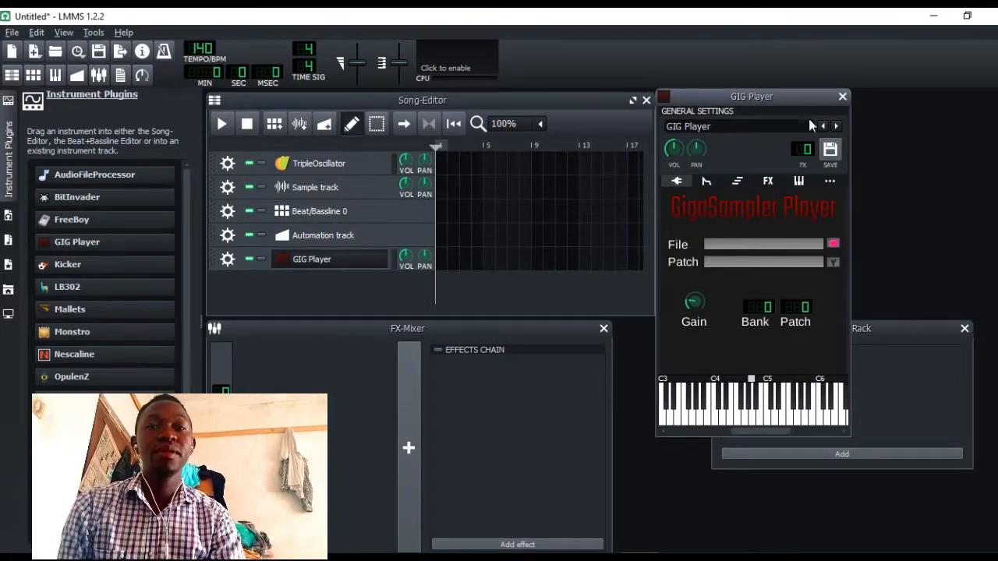
Close the GIG Player settings window and remove its track from the Song-Editor
left_click(842, 98)
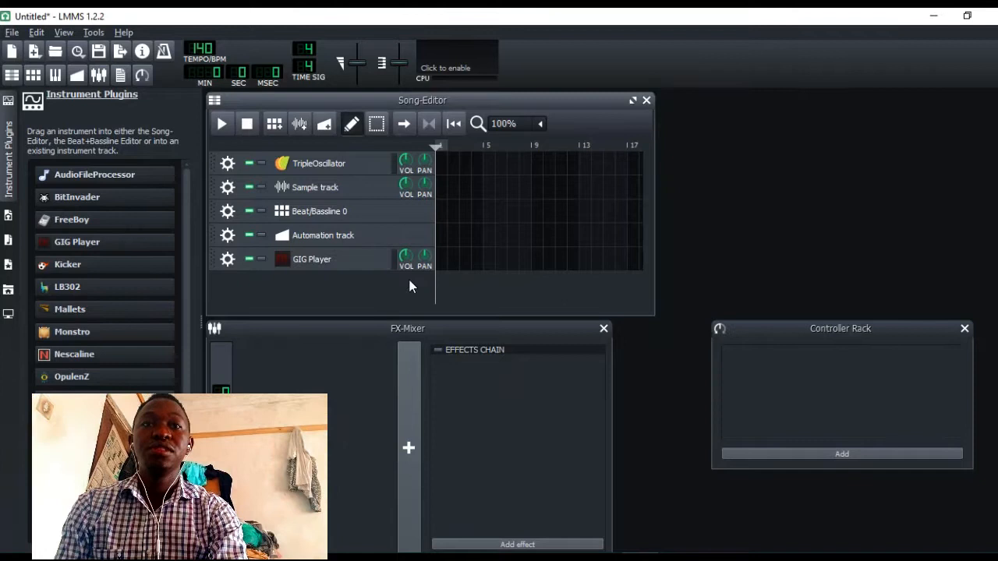
left_click(232, 262)
left_click(251, 311)
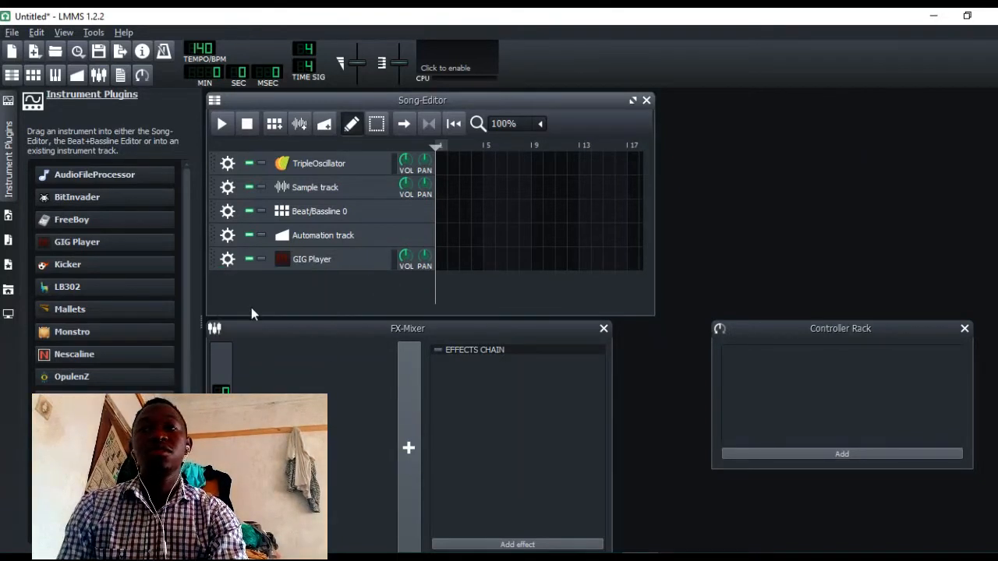
left_click(227, 262)
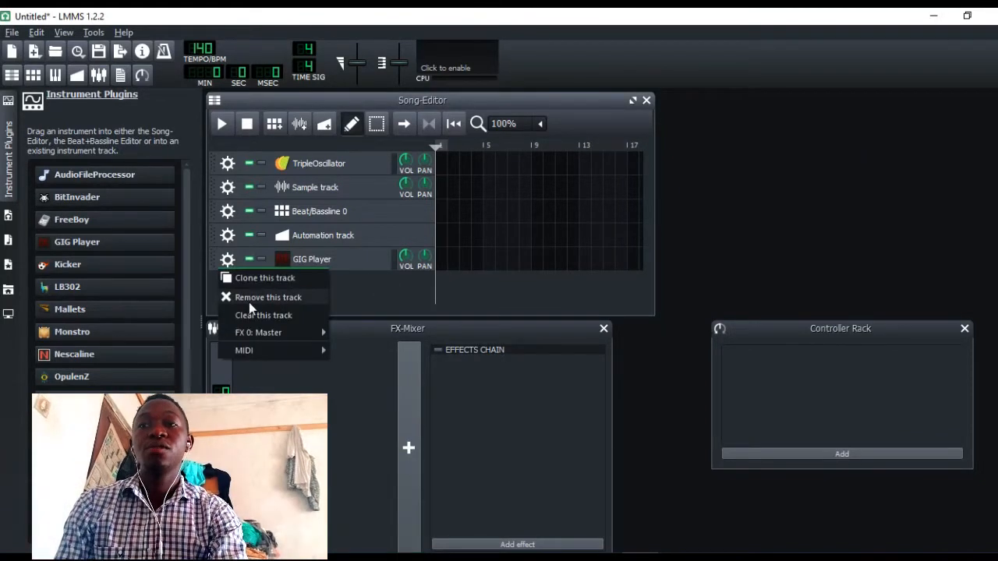
left_click(249, 300)
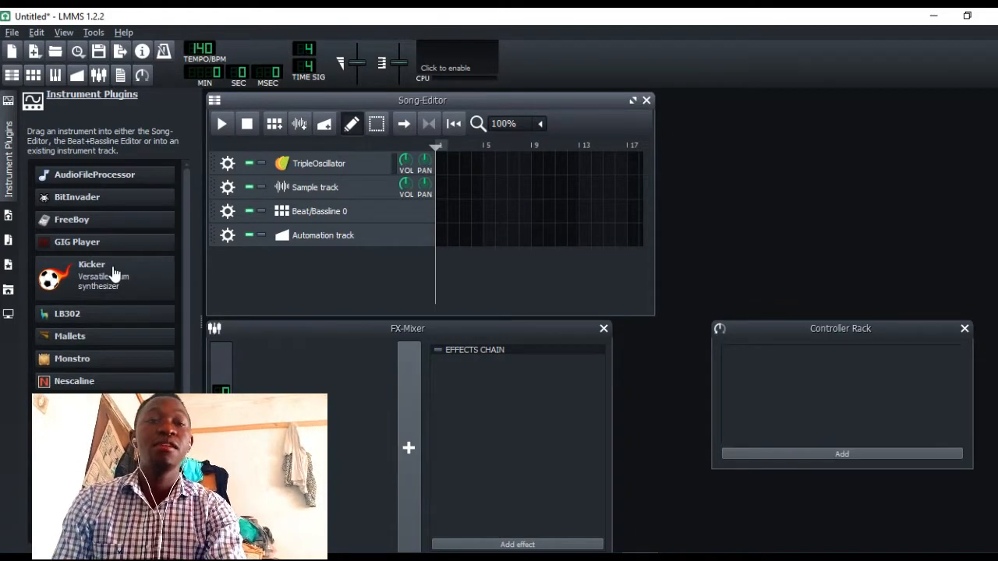
Add a Kicker instrument as a new Song-Editor track, open its settings window and play a few notes to audition it
left_click_drag(113, 273, 295, 275)
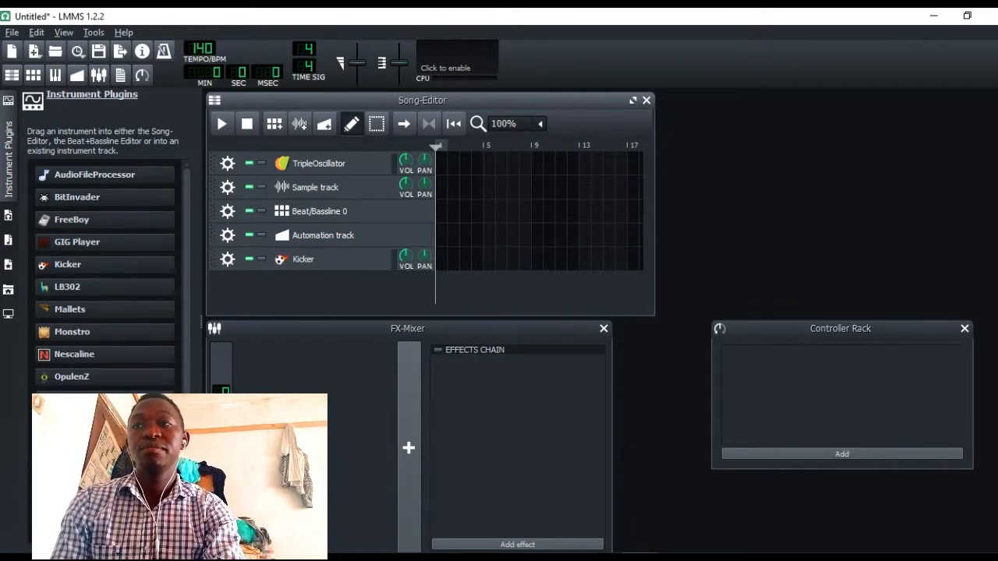
left_click(328, 267)
key("w")
key("e")
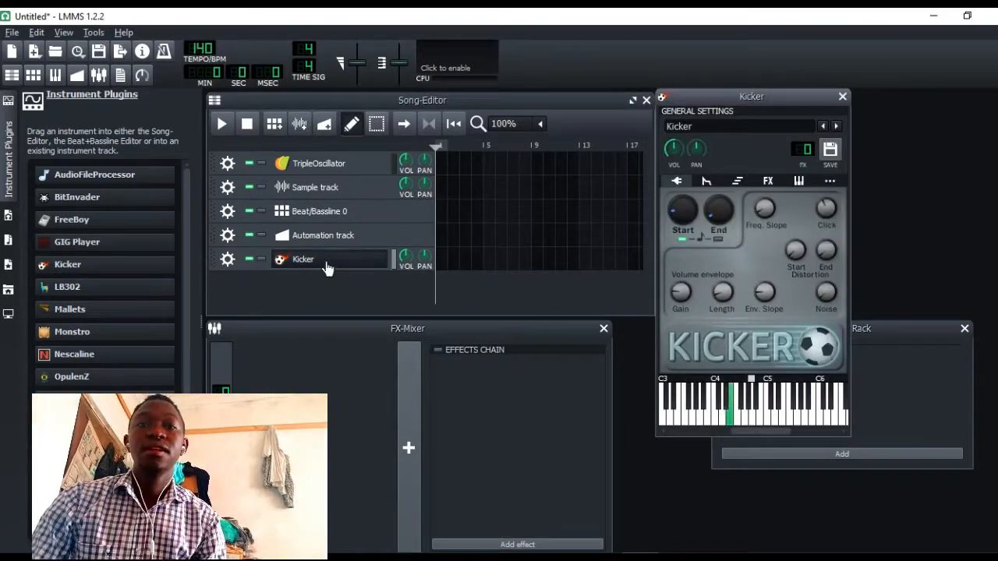
key("q")
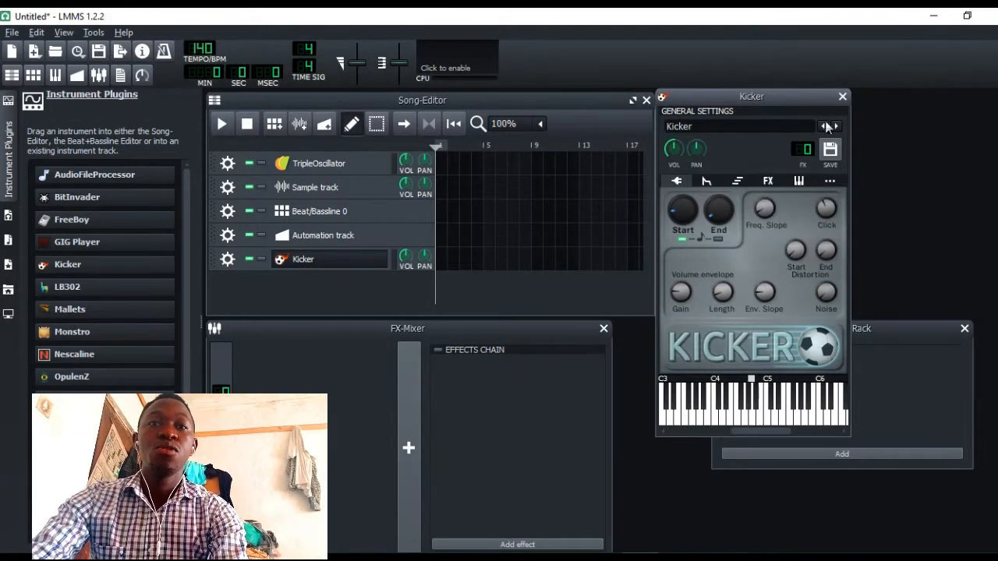
Close the Kicker settings window and remove its track from the Song-Editor
left_click(841, 98)
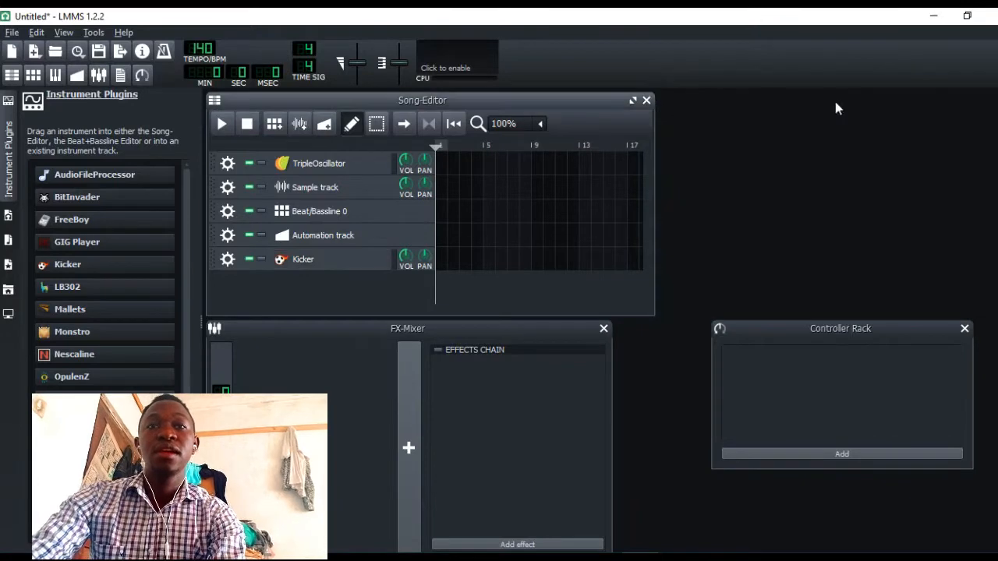
left_click(224, 267)
left_click(226, 297)
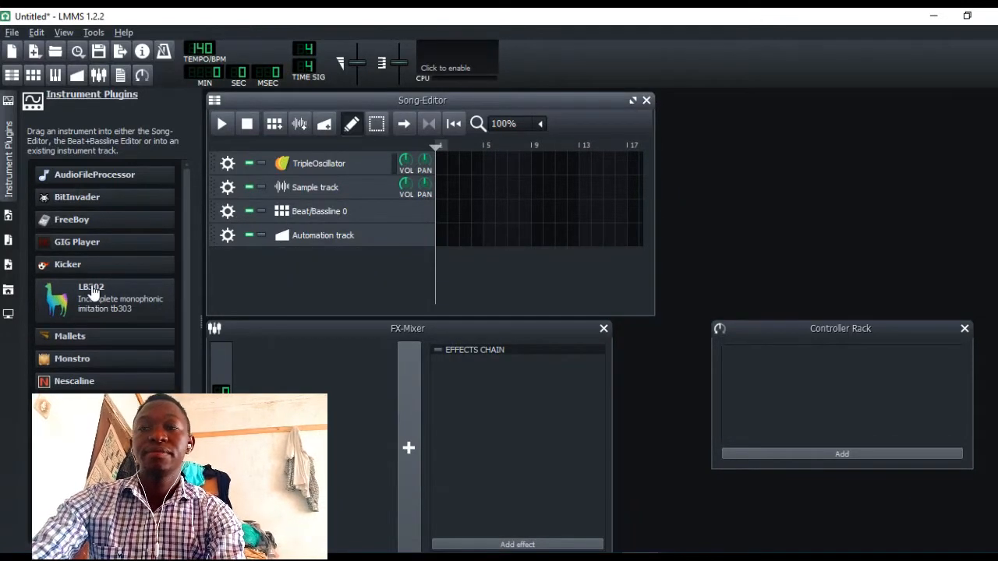
Add an LB302 instrument as a new Song-Editor track, open its settings window and play a run of notes up and down
left_click_drag(91, 291, 277, 287)
left_click(309, 260)
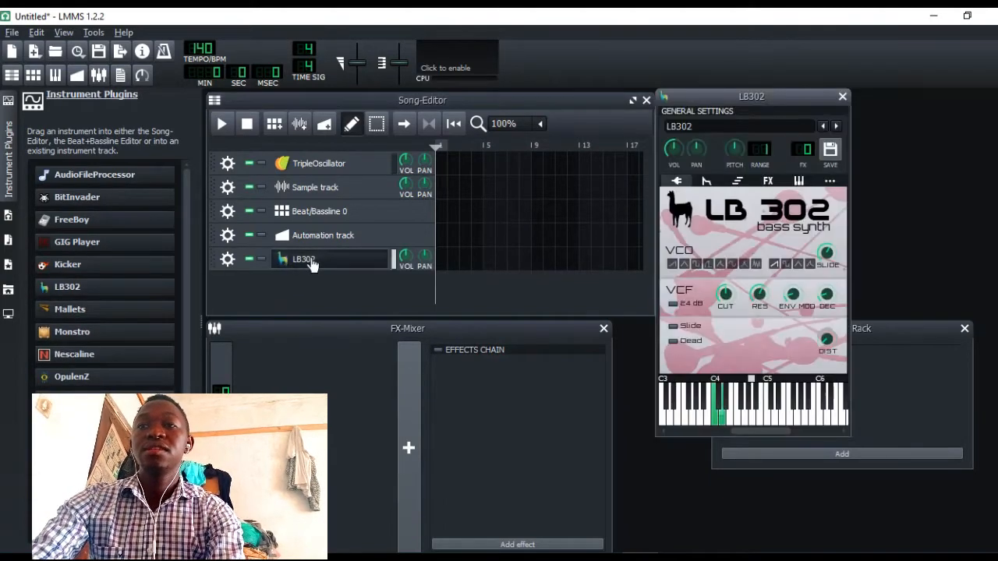
key("u")
key("i")
key("o")
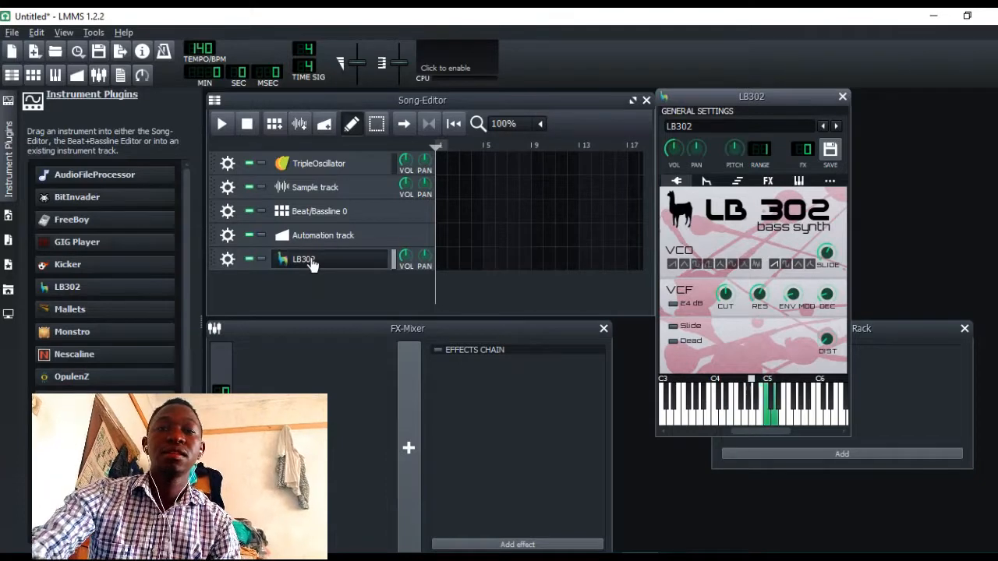
key("u")
key("y")
key("t")
key("r")
key("e")
key("w")
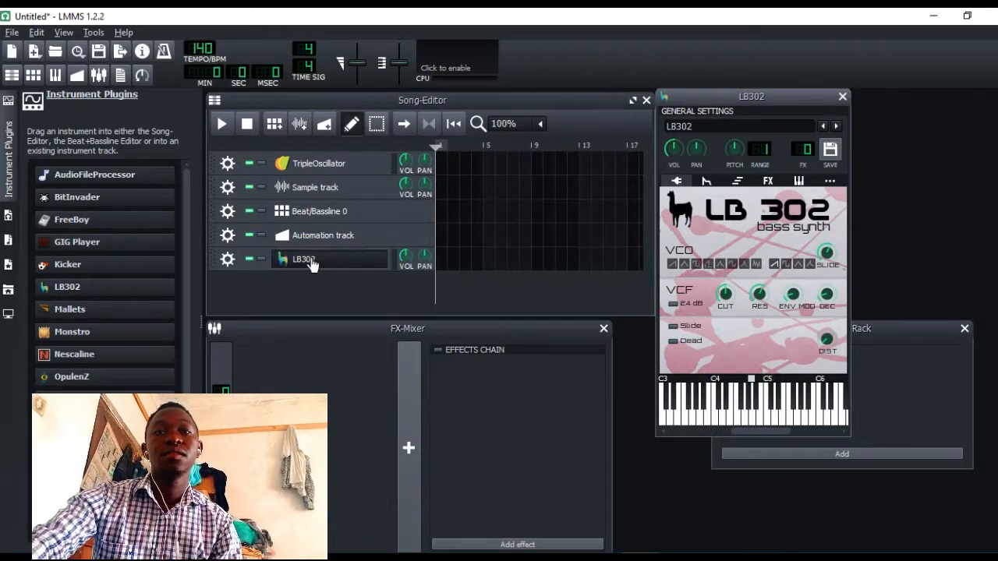
key("q")
key("w")
key("q")
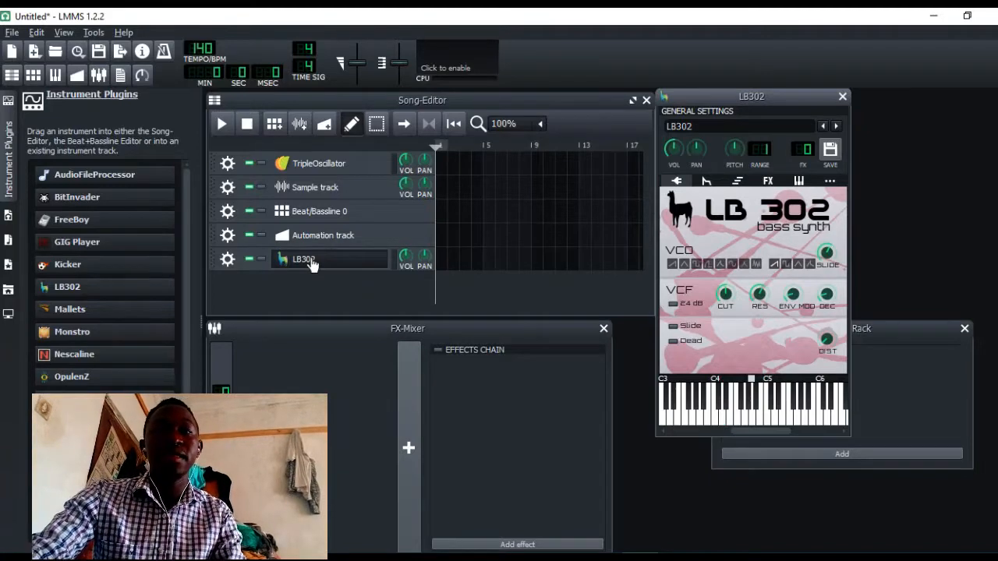
Audition the LB302 bass synth in its lower register with a series of notes from C3 upwards
key("z")
key("x")
key("c")
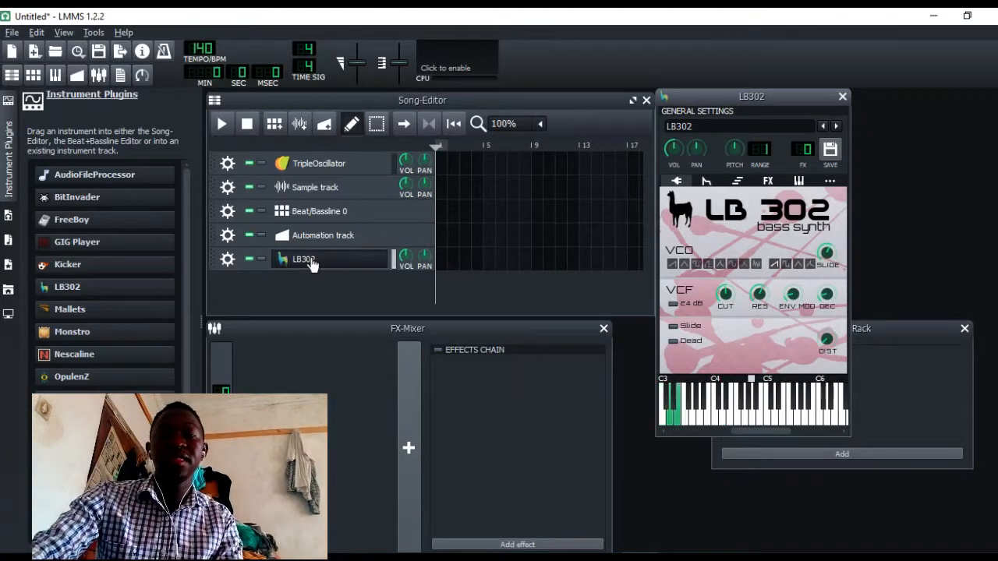
key("b")
key("m")
key("b")
key("v")
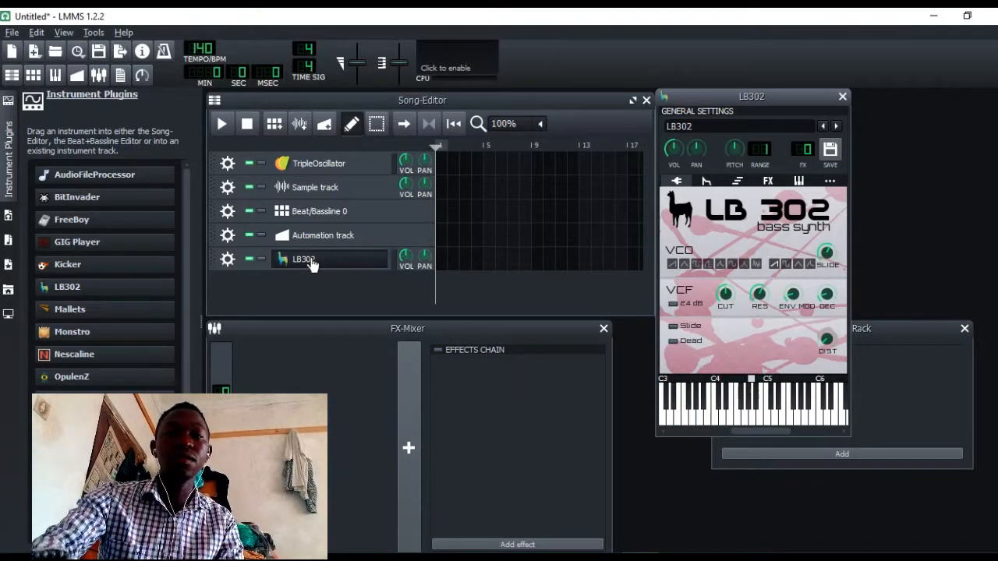
Close the LB302 settings window and remove its track from the Song-Editor
left_click(842, 96)
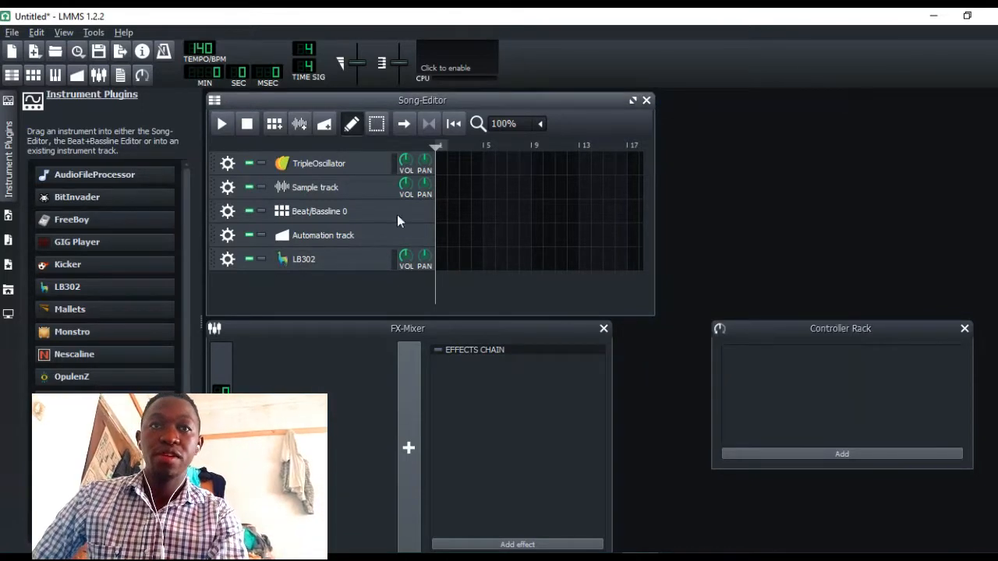
left_click(227, 265)
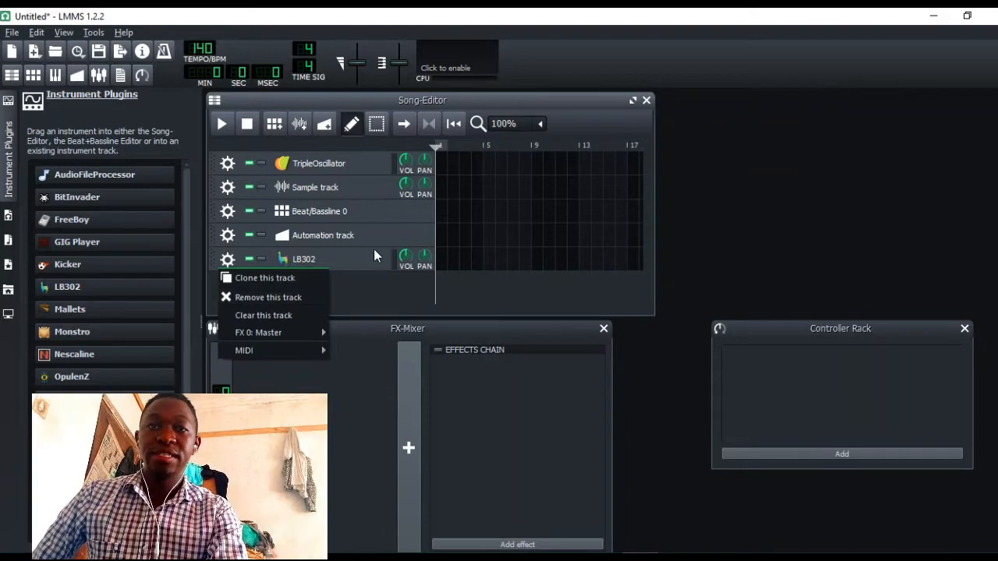
left_click(258, 297)
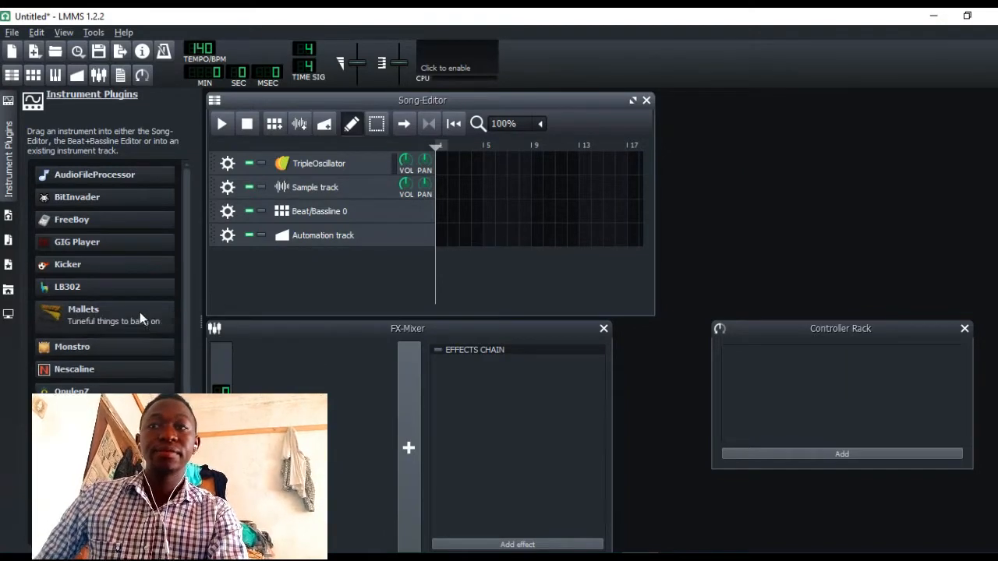
Add a Mallets instrument track with its settings open, audition a note and switch its preset to Beats
left_click_drag(133, 320, 367, 270)
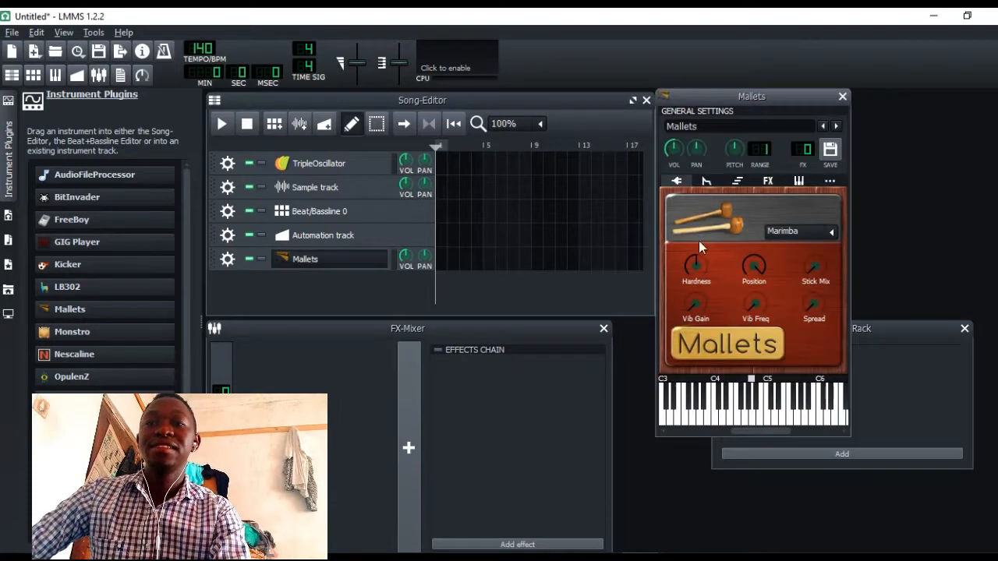
left_click(745, 406)
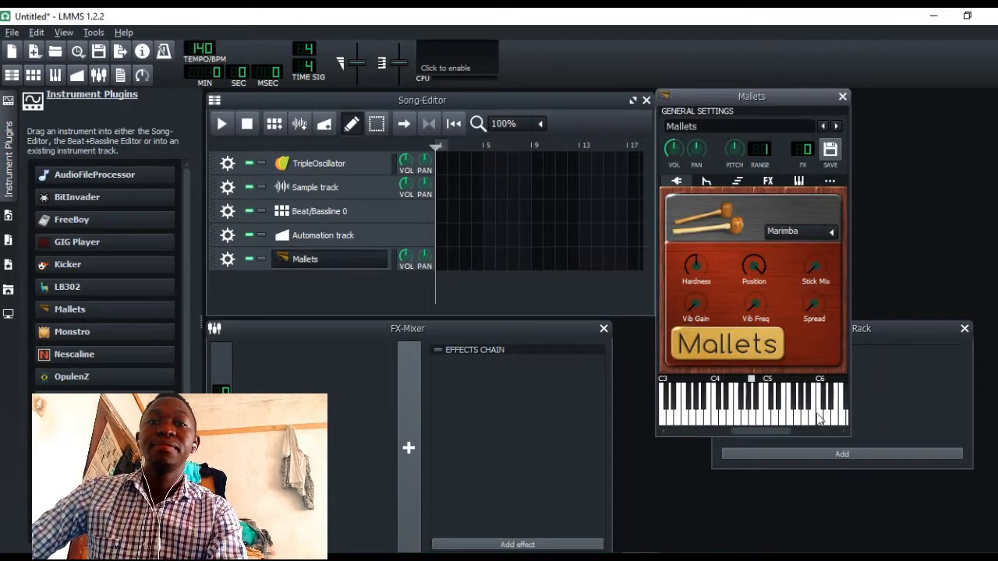
left_click(832, 233)
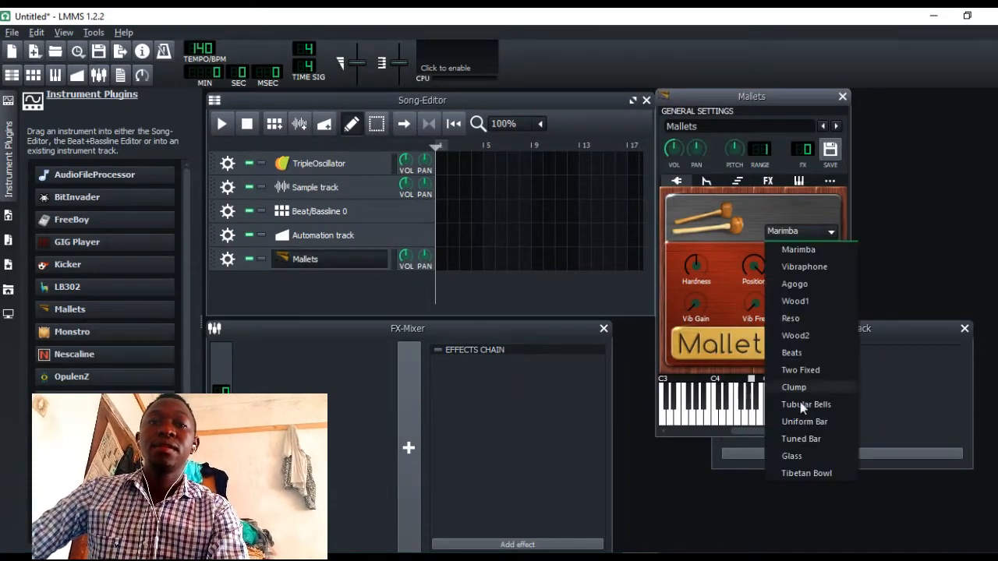
left_click(794, 354)
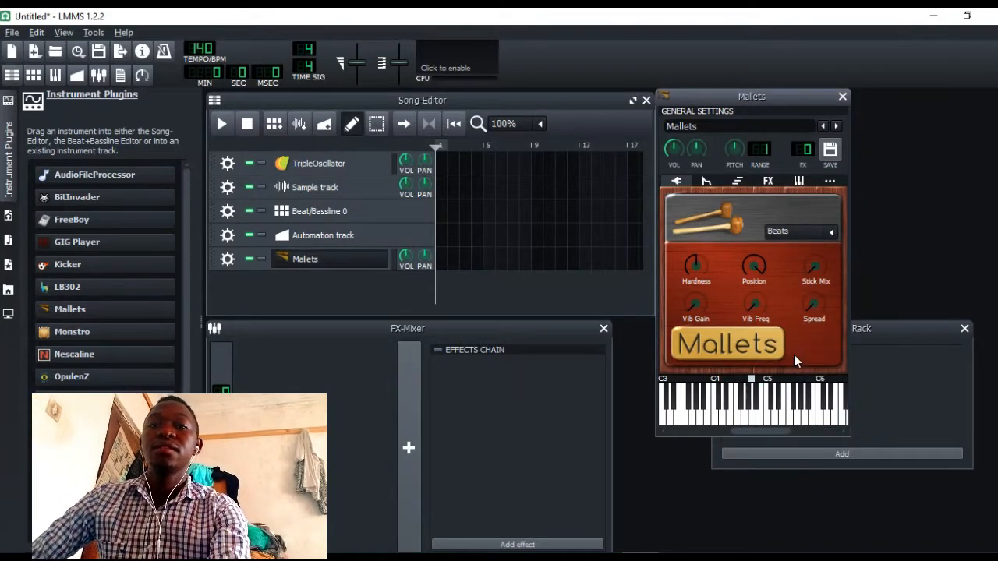
Close the Mallets settings window and remove its track from the Song-Editor
left_click(842, 96)
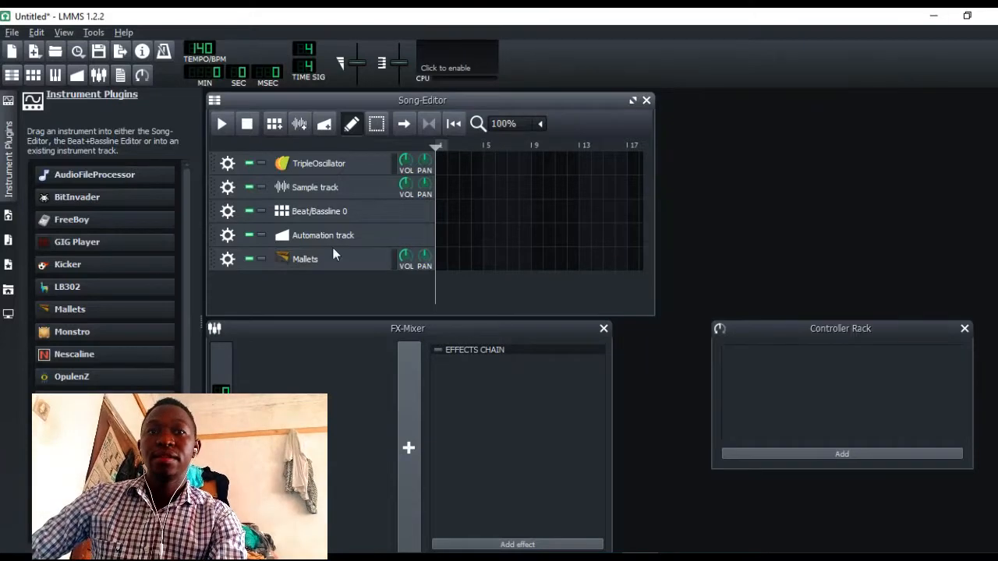
left_click(228, 260)
left_click(246, 297)
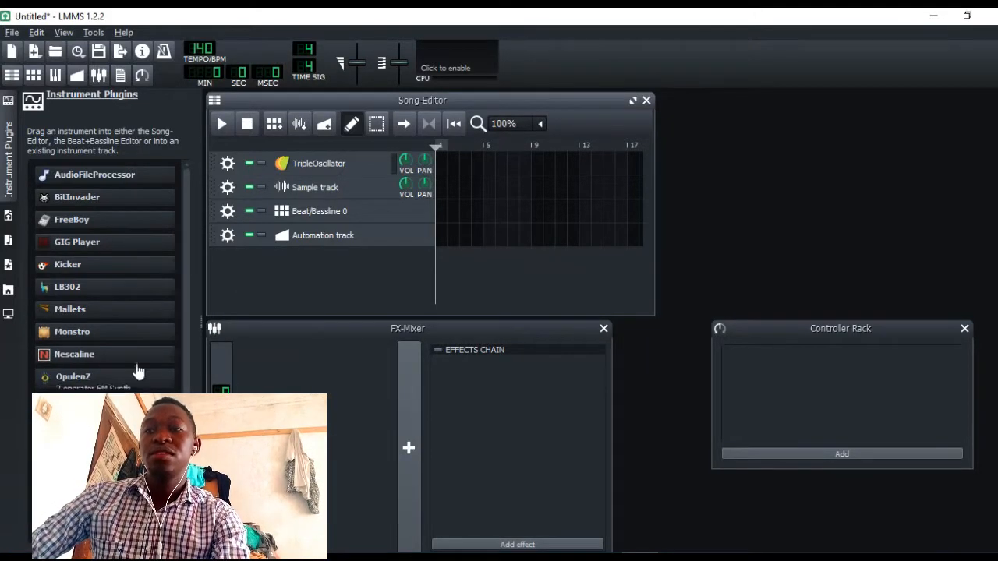
Add an Sf2 Player instrument as a new Song-Editor track and open its settings window
scroll(186, 280, "down", 2)
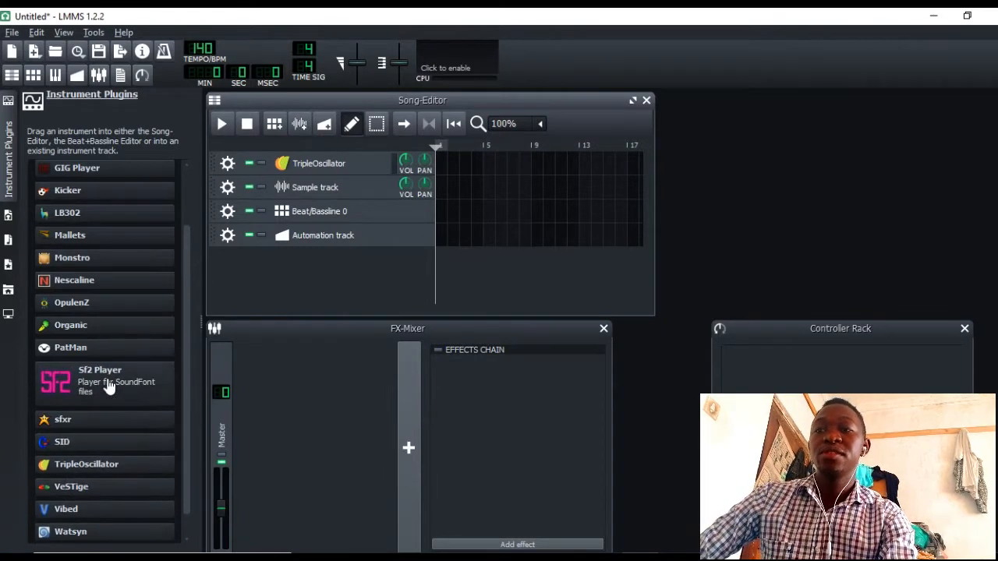
left_click_drag(109, 388, 336, 270)
left_click(347, 259)
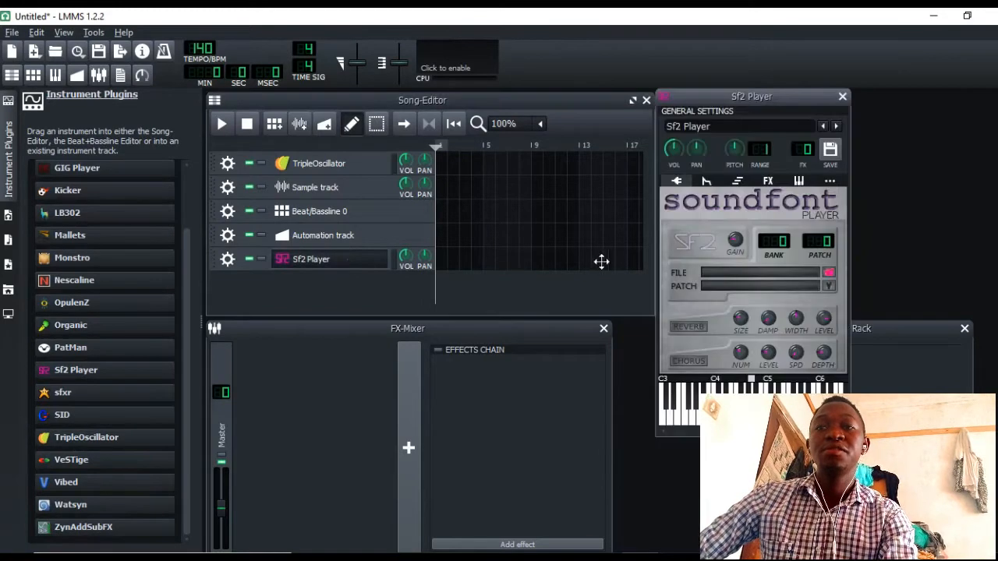
Load the soundfont file Guitar Acoustic.SF2 from the soundfonts/sf2 folder into the Sf2 Player
left_click(829, 275)
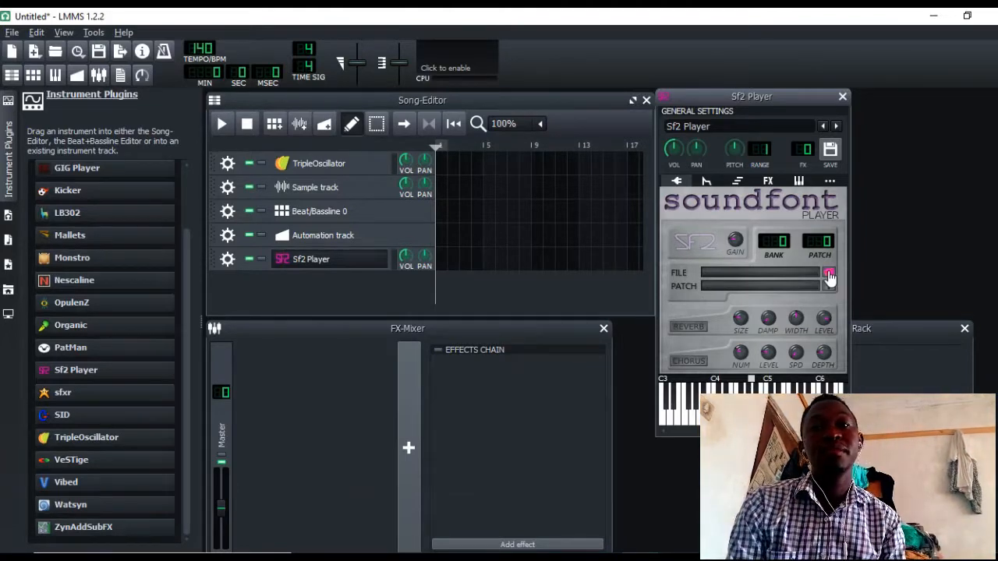
double_click(410, 226)
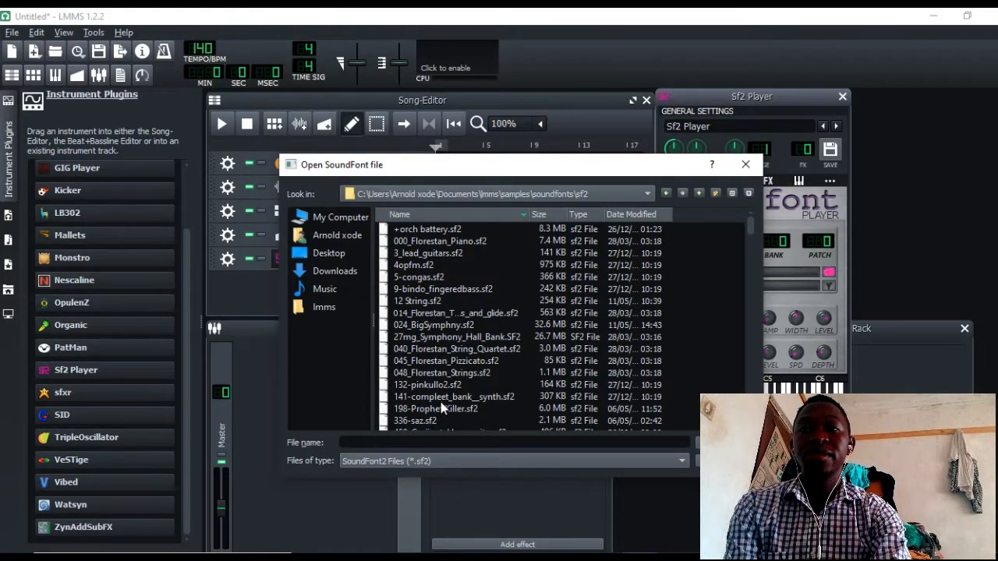
left_click(446, 361)
scroll(445, 355, "down", 10)
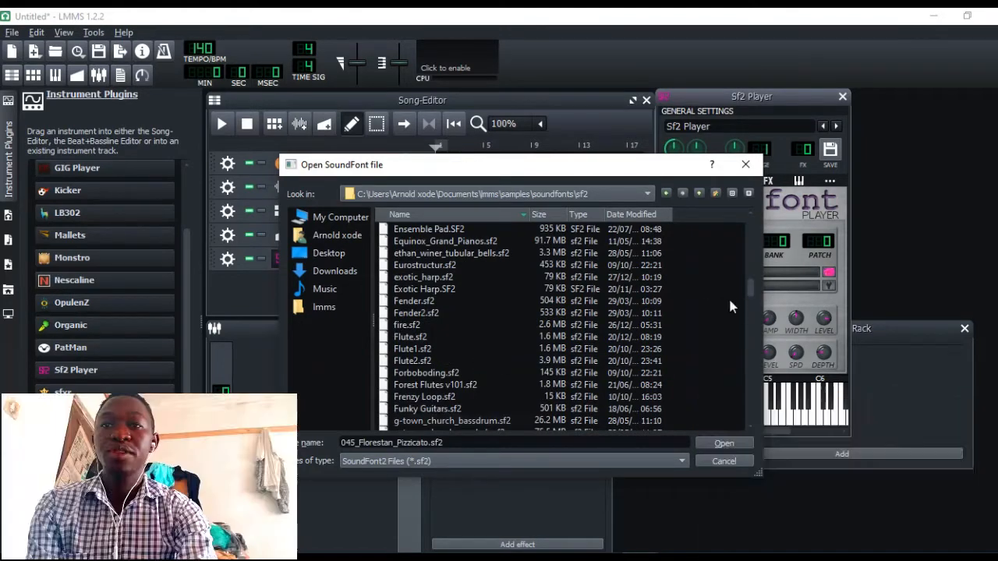
scroll(503, 261, "down", 7)
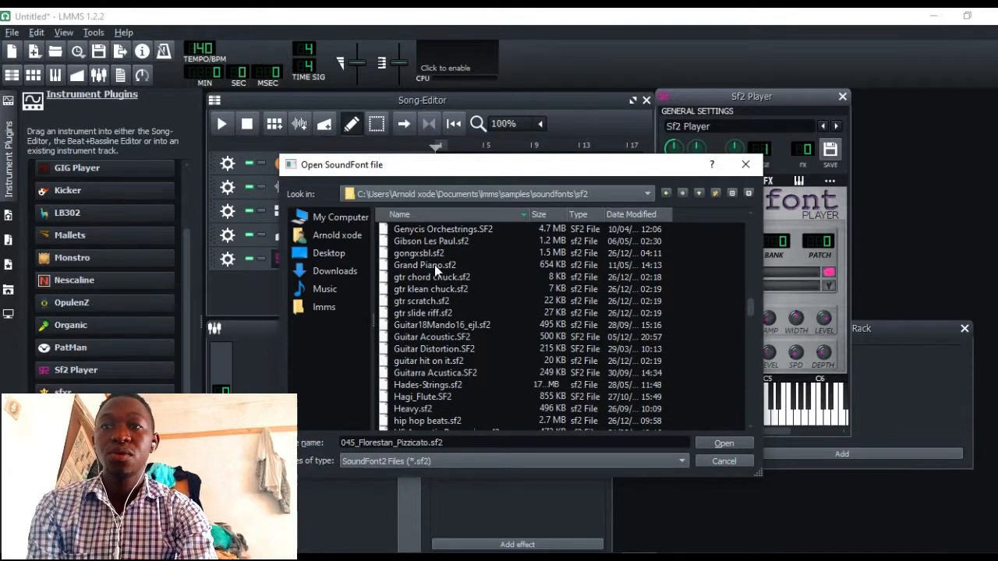
double_click(438, 338)
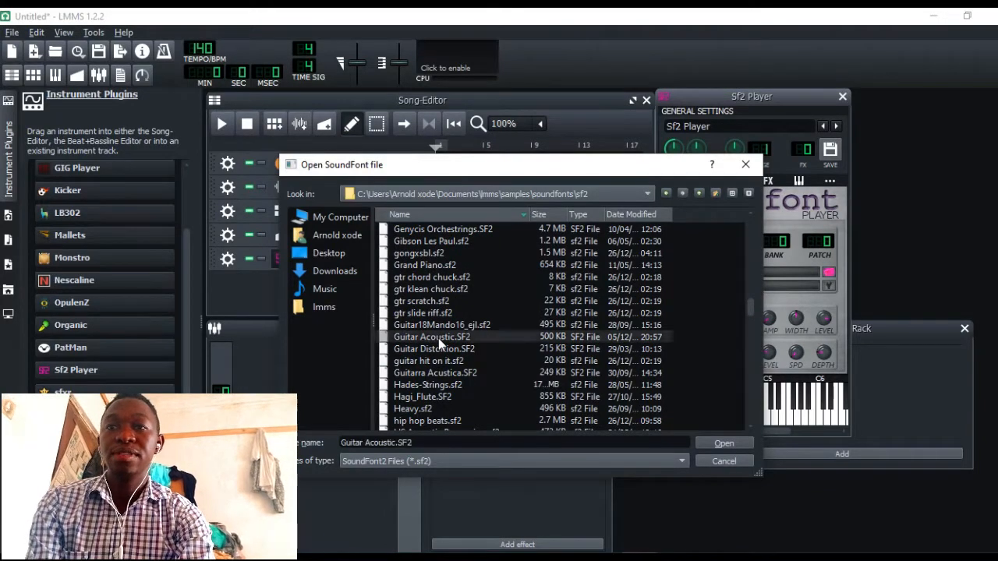
Play a few notes with the Guitar Acoustic soundfont and remove its track from the Song-Editor
key("u")
key("r")
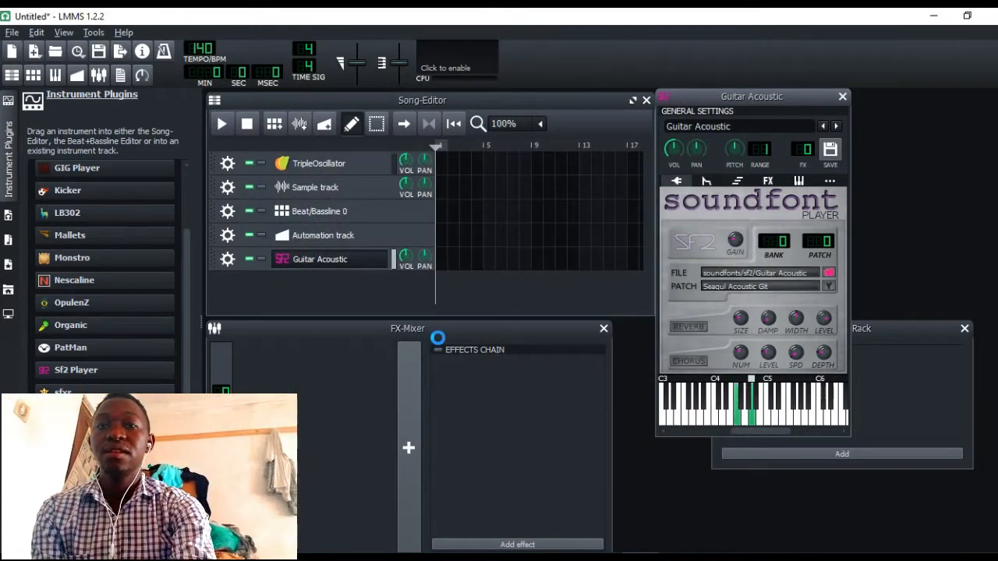
key("t")
key("u")
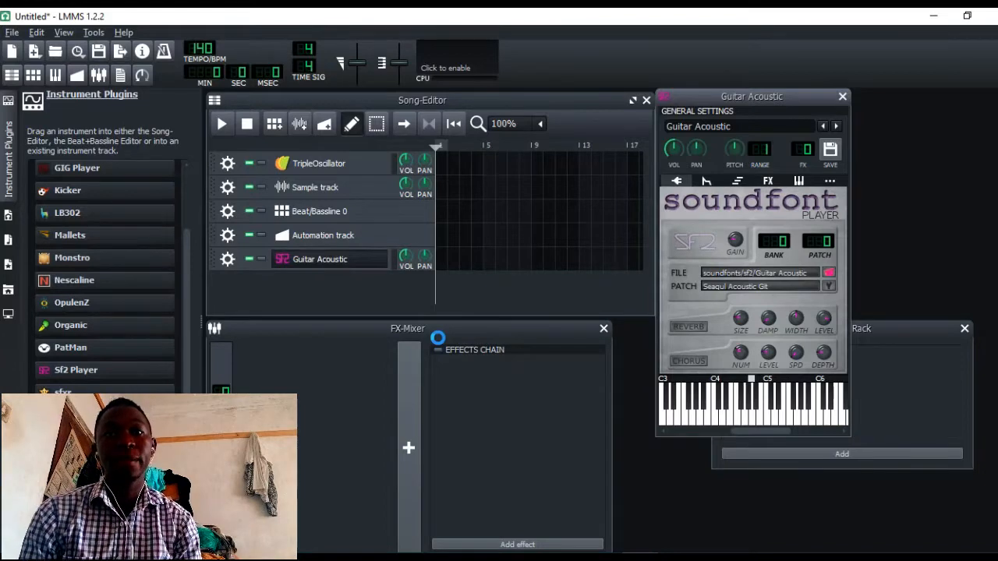
left_click(226, 258)
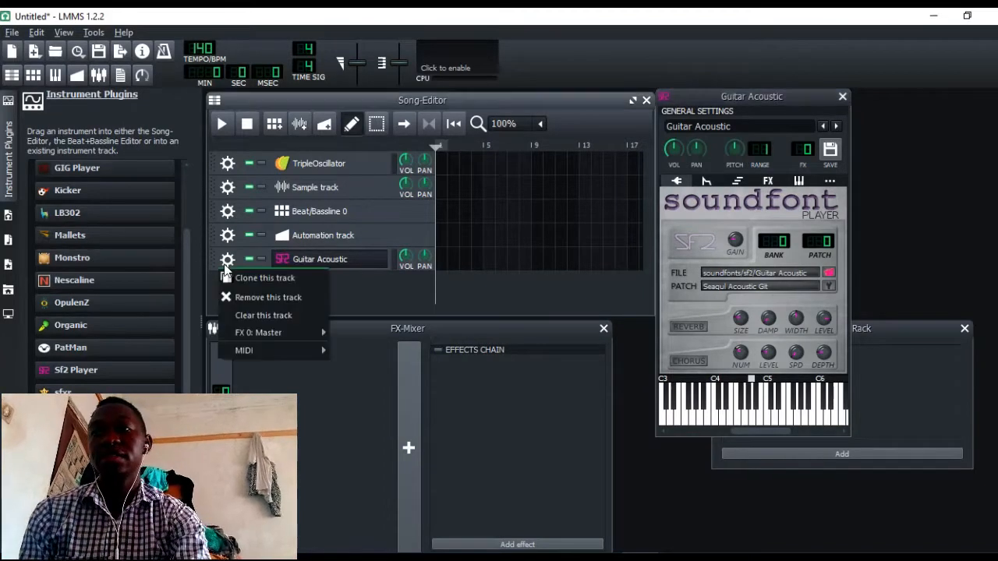
left_click(241, 301)
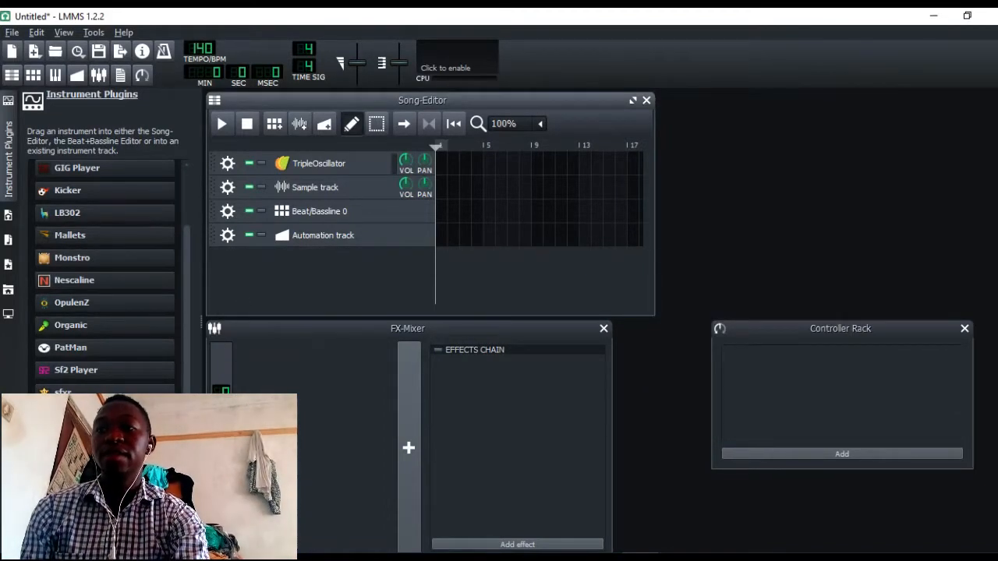
Add a second TripleOscillator track to the Song-Editor and try a few notes with the first TripleOscillator's settings window open
left_click_drag(86, 438, 336, 265)
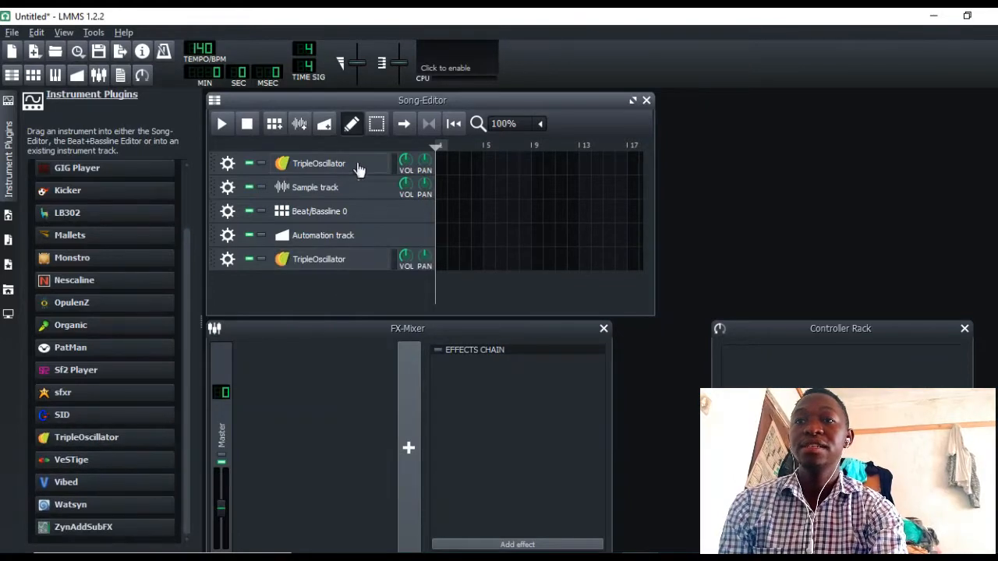
left_click(357, 167)
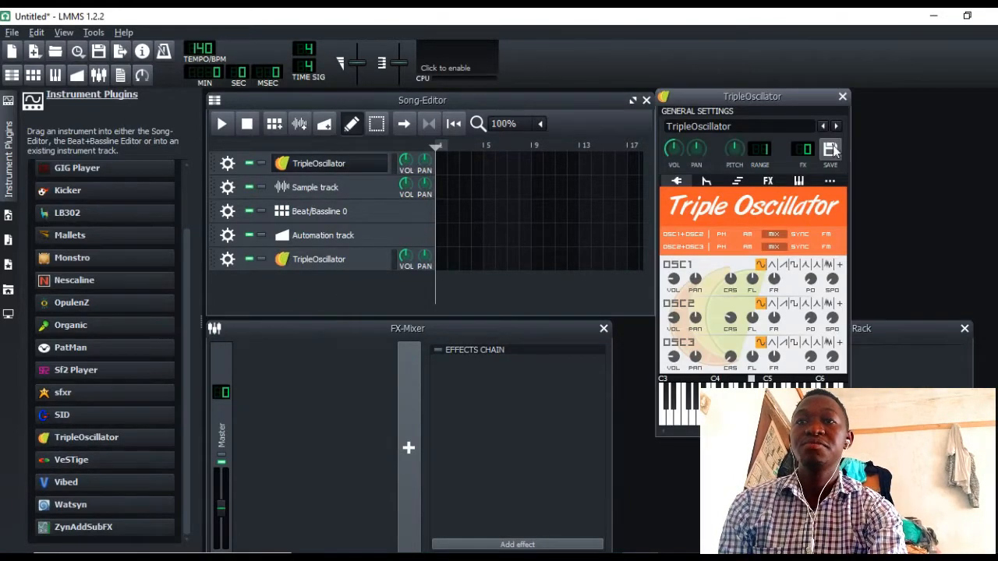
key("q")
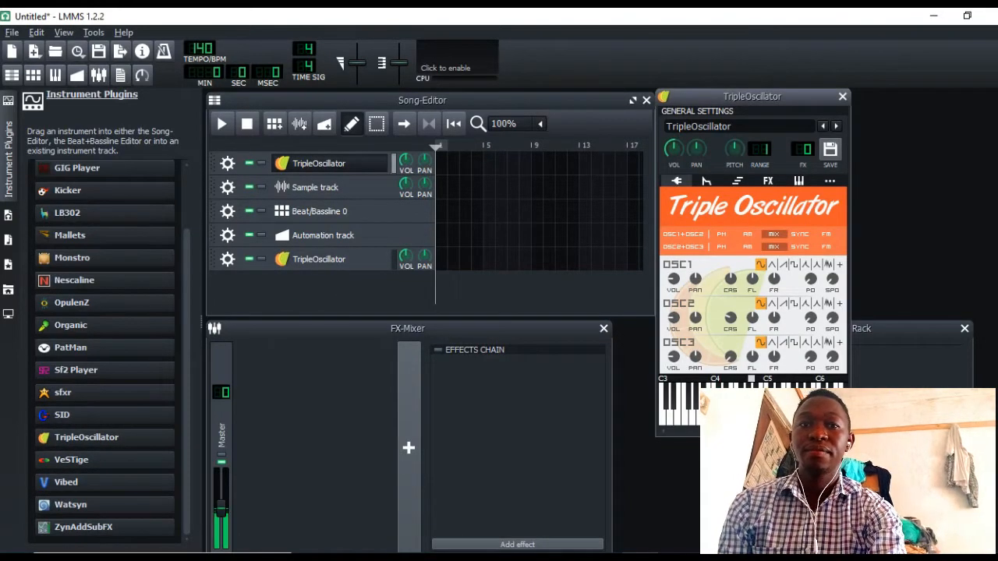
key("q")
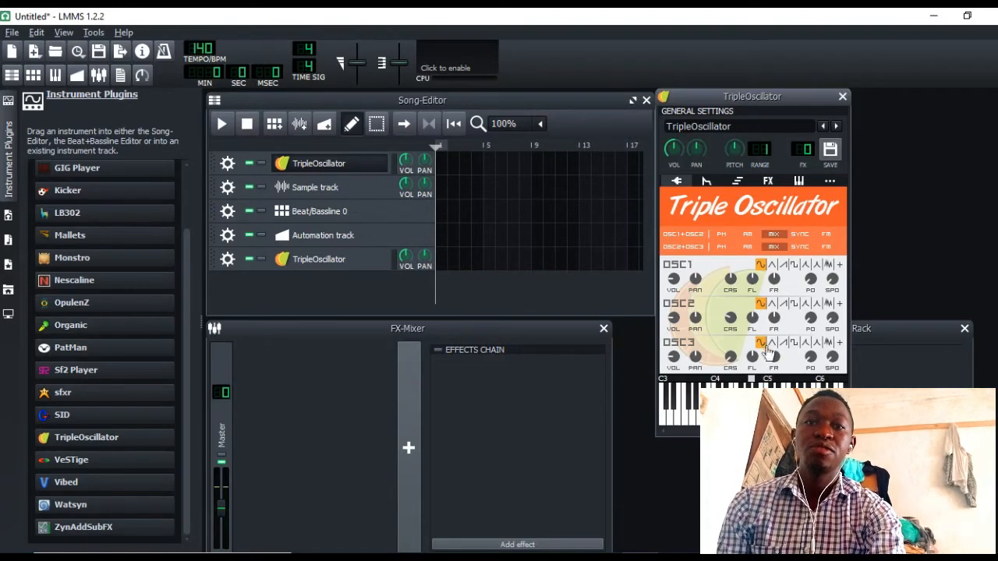
Close the TripleOscillator settings window and remove the added TripleOscillator track below the Automation track
left_click(842, 96)
left_click(227, 259)
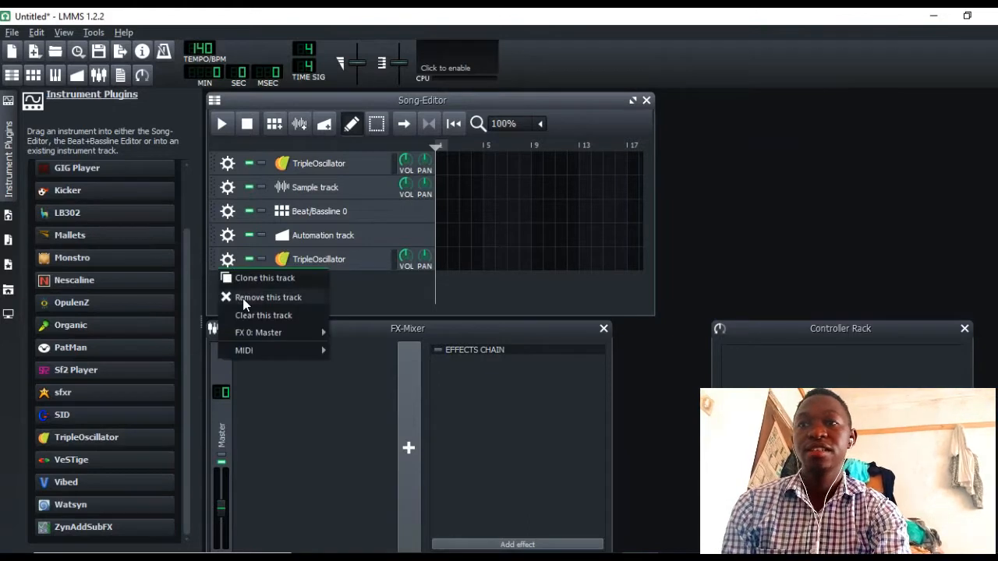
left_click(242, 296)
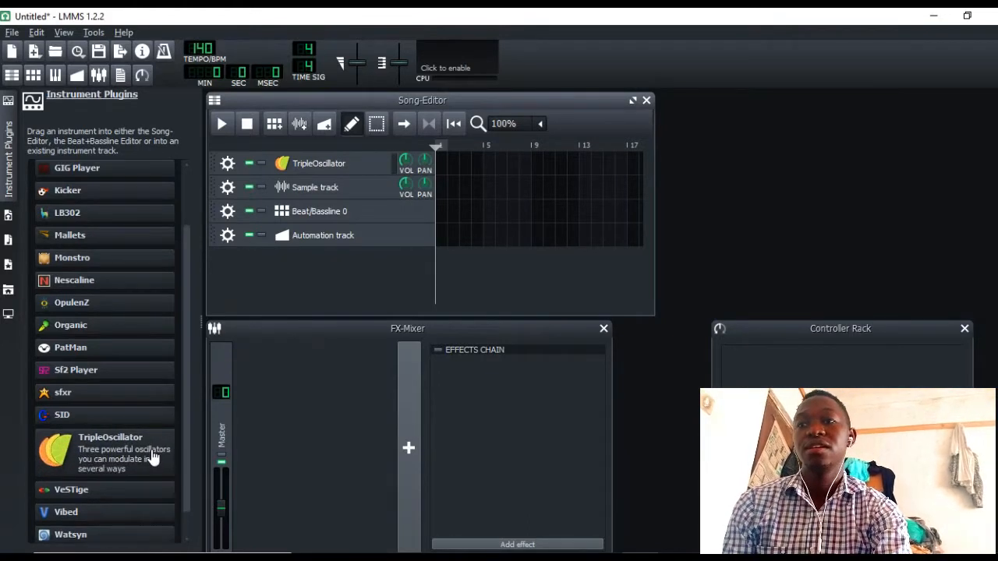
Add a VeSTige track to the Song-Editor and load DSK Saxophones.dll from the DSK Saxophones - win64 folder into it
left_click_drag(133, 492, 361, 301)
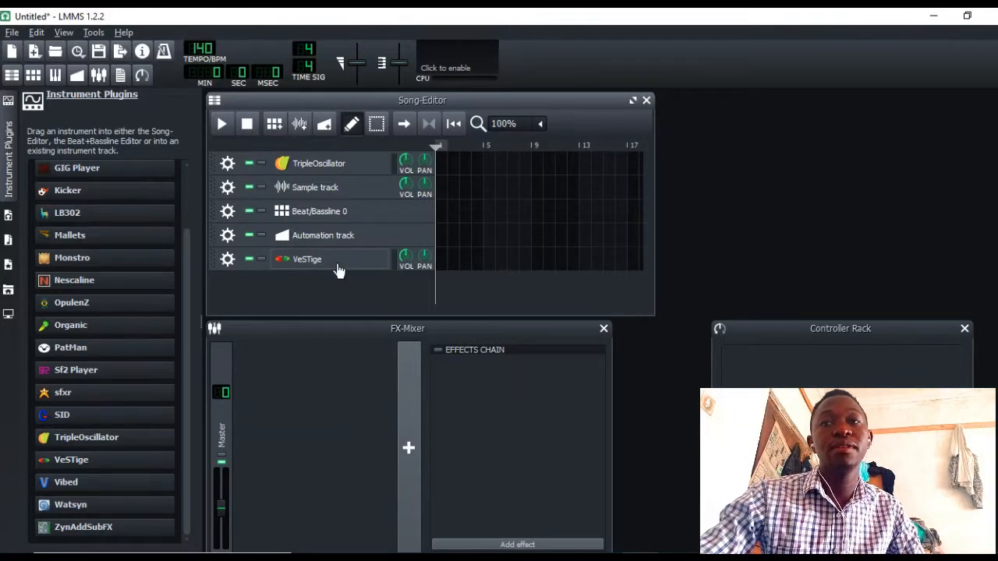
left_click(337, 264)
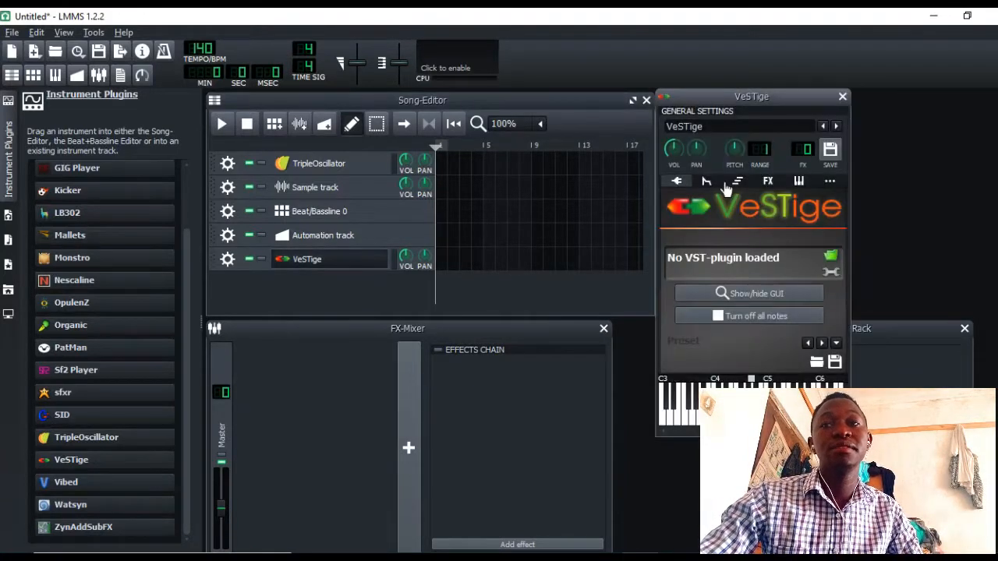
left_click(831, 260)
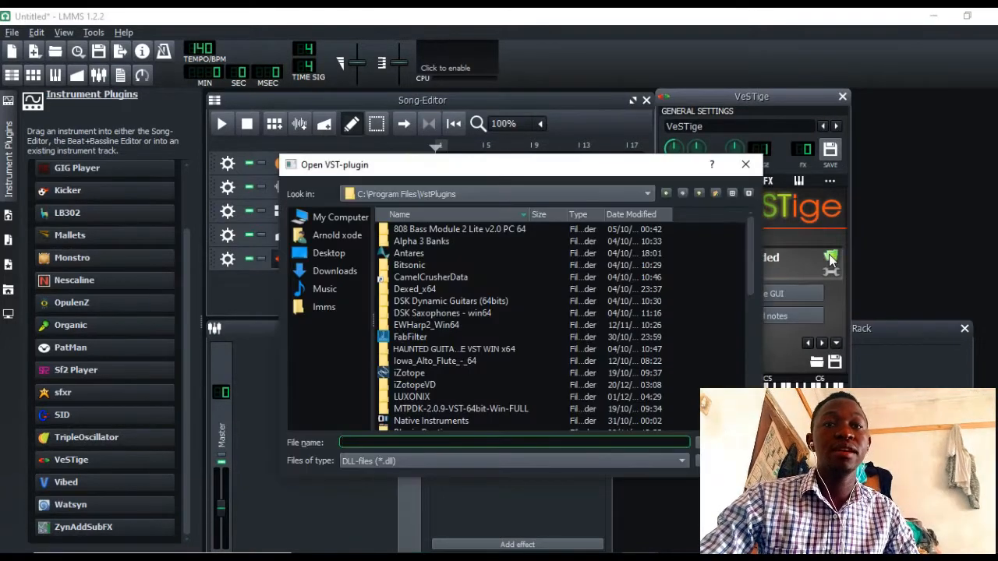
double_click(429, 313)
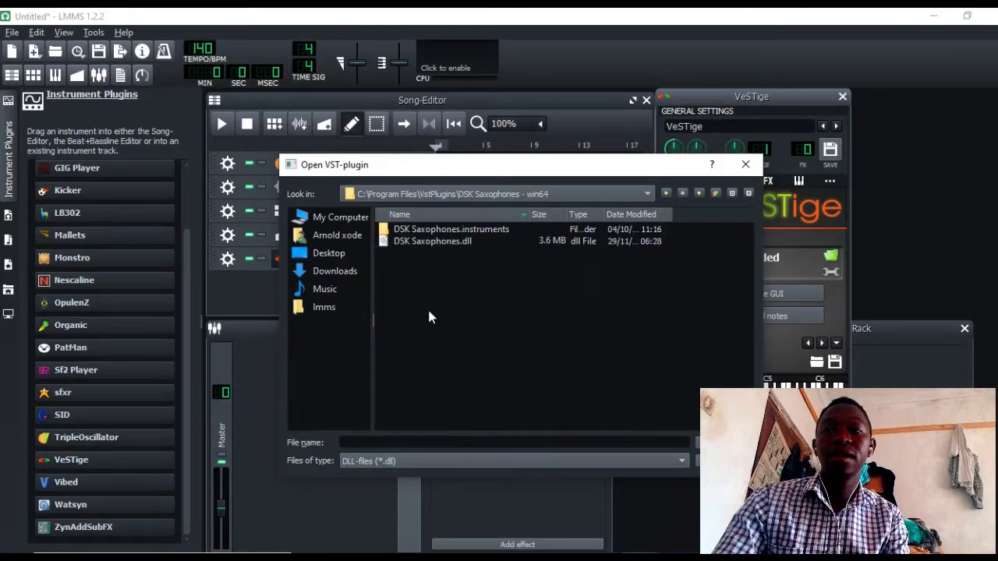
double_click(386, 242)
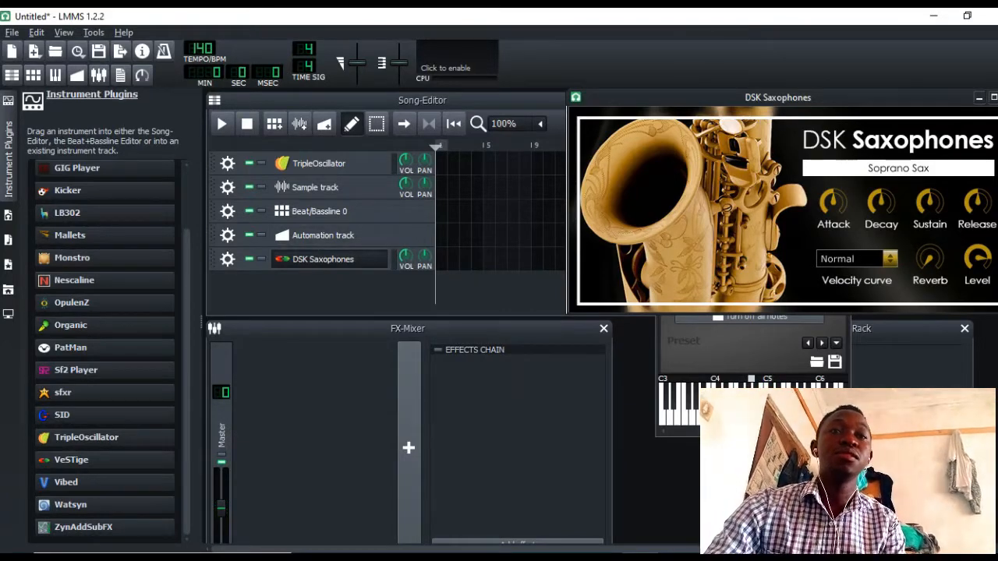
Dismiss the DSK Saxophones plugin and VeSTige windows and remove the DSK Saxophones track from the Song-Editor
left_click(980, 98)
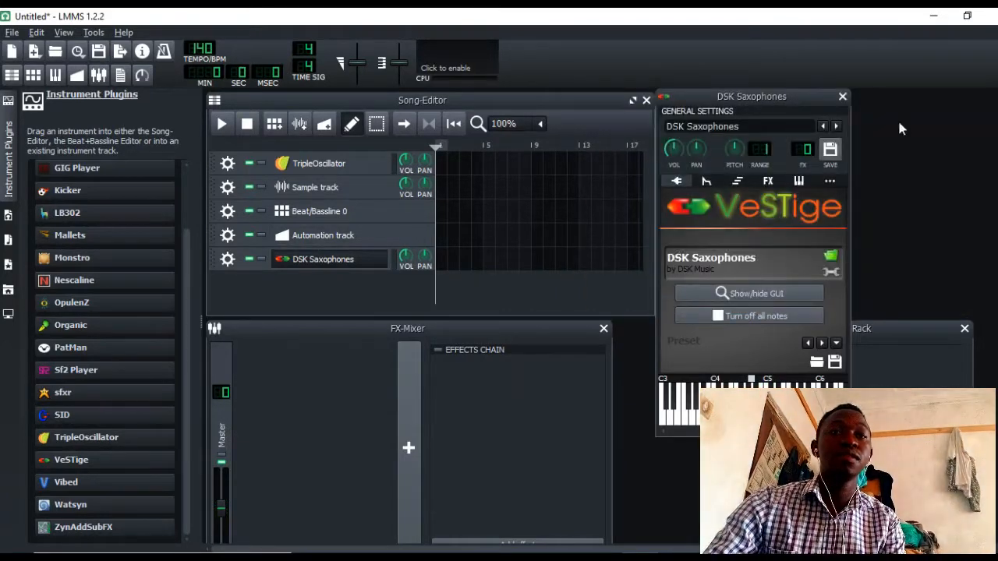
left_click(842, 97)
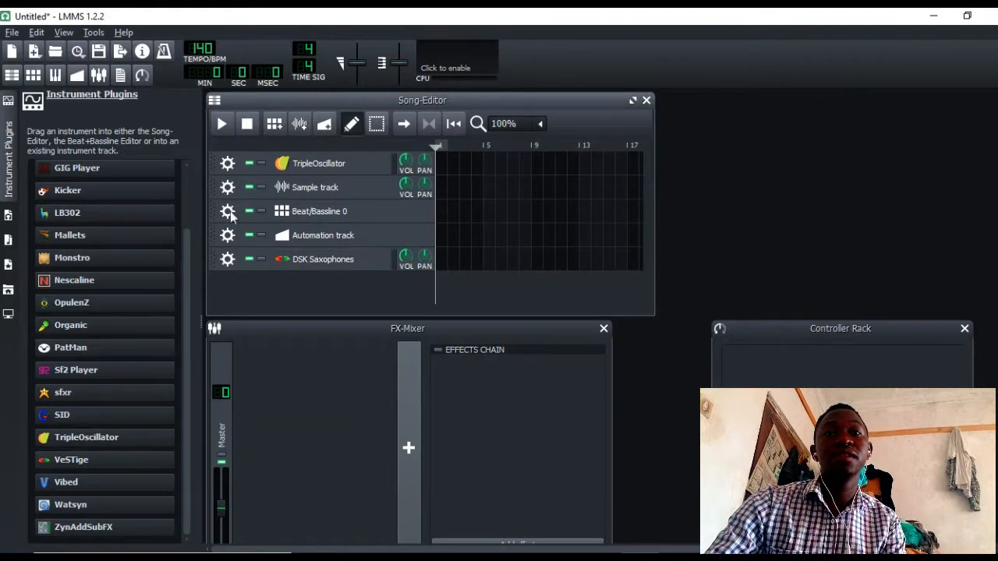
left_click(227, 266)
left_click(234, 290)
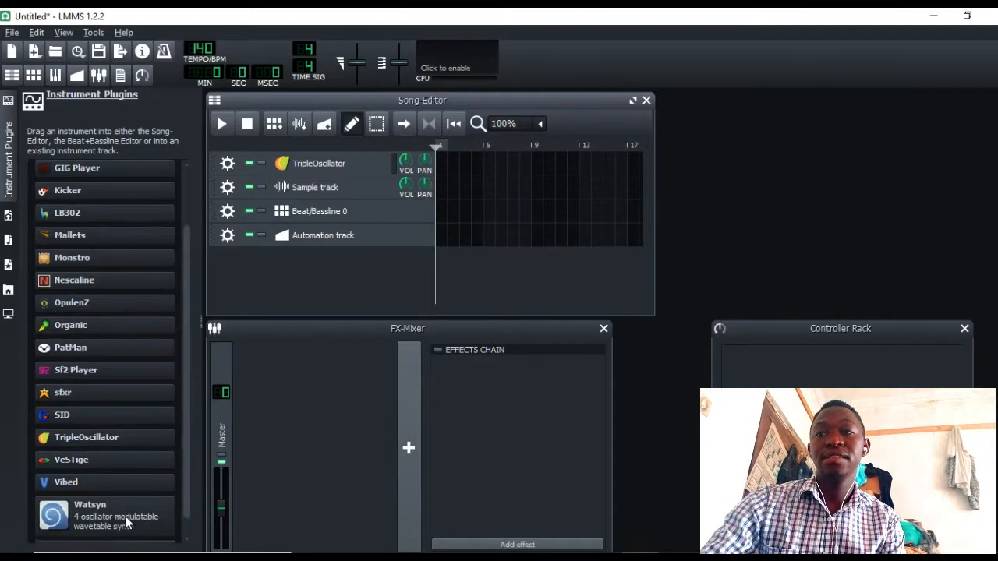
Add a ZynAddSubFX instrument as a new Song-Editor track and open its settings window
left_click_drag(118, 542, 319, 303)
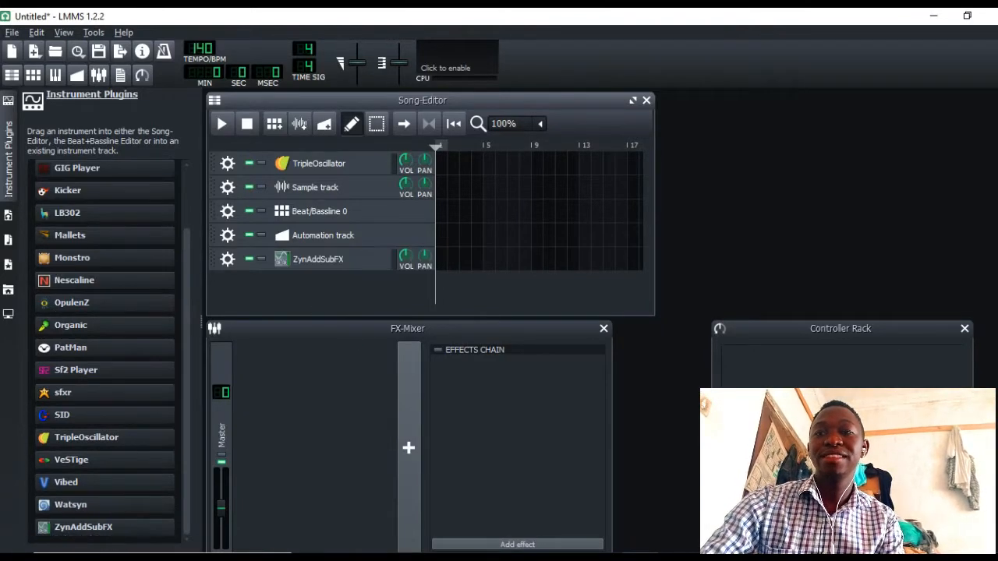
left_click(345, 266)
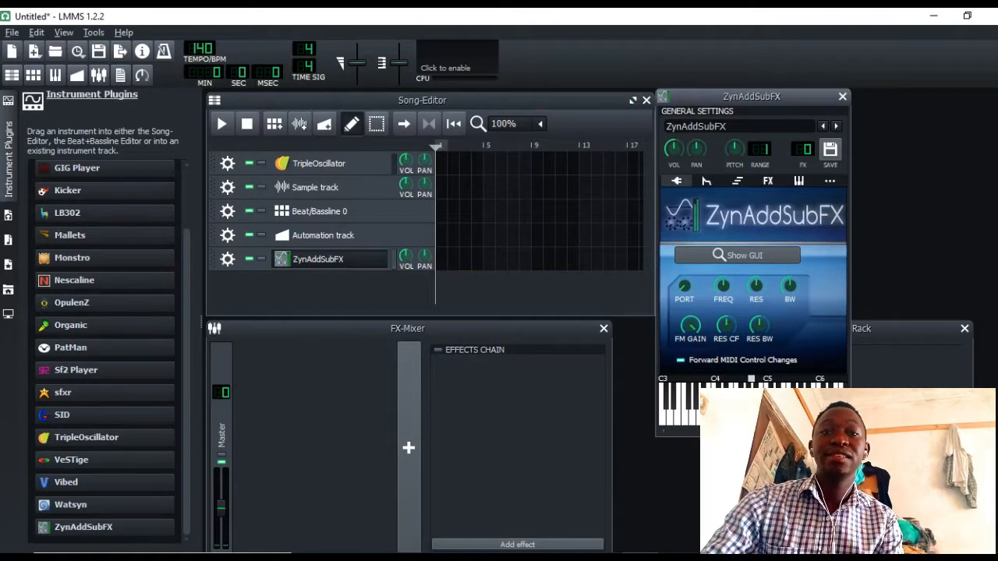
Play a few notes with ZynAddSubFX and remove its track from the Song-Editor
key("r")
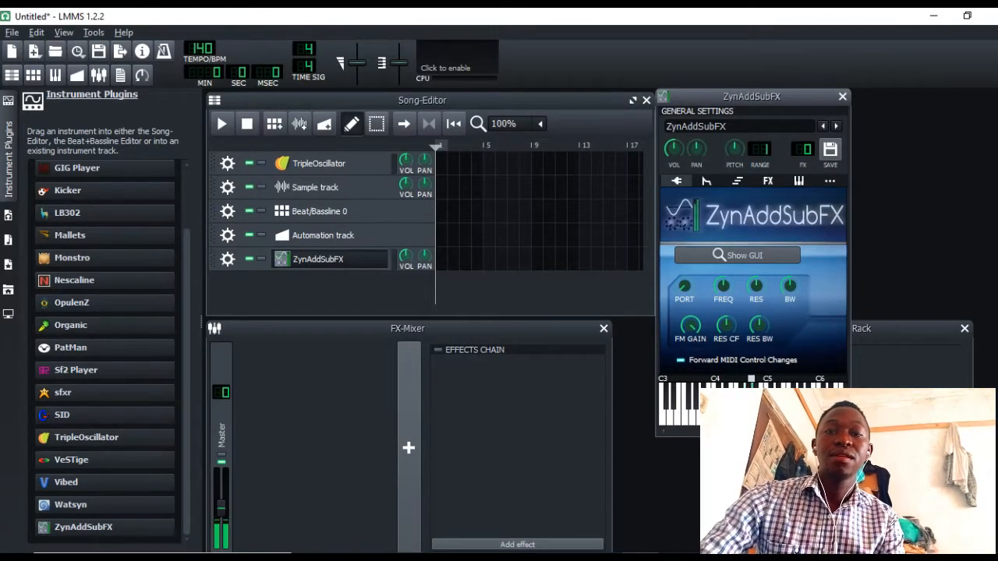
key("y")
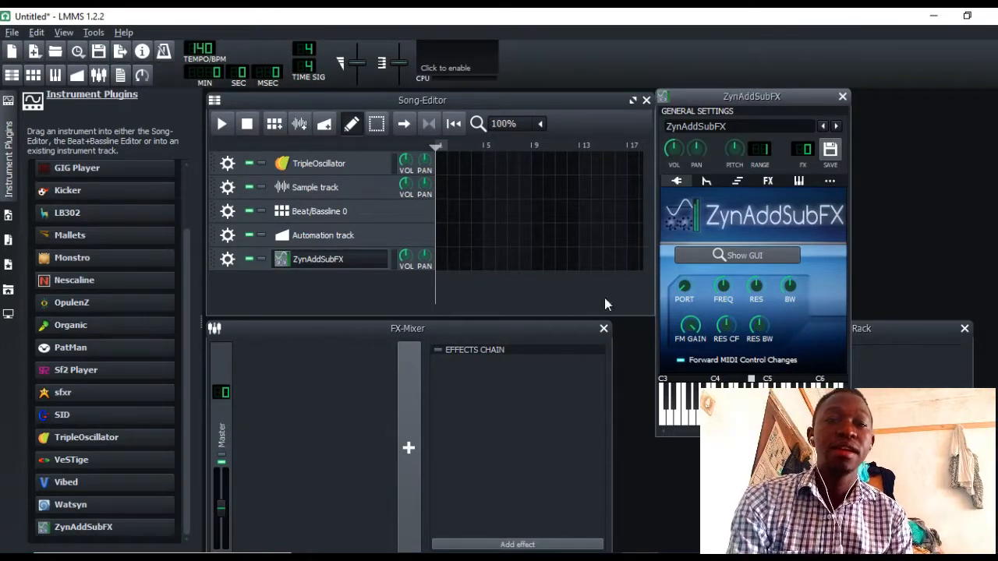
left_click(227, 259)
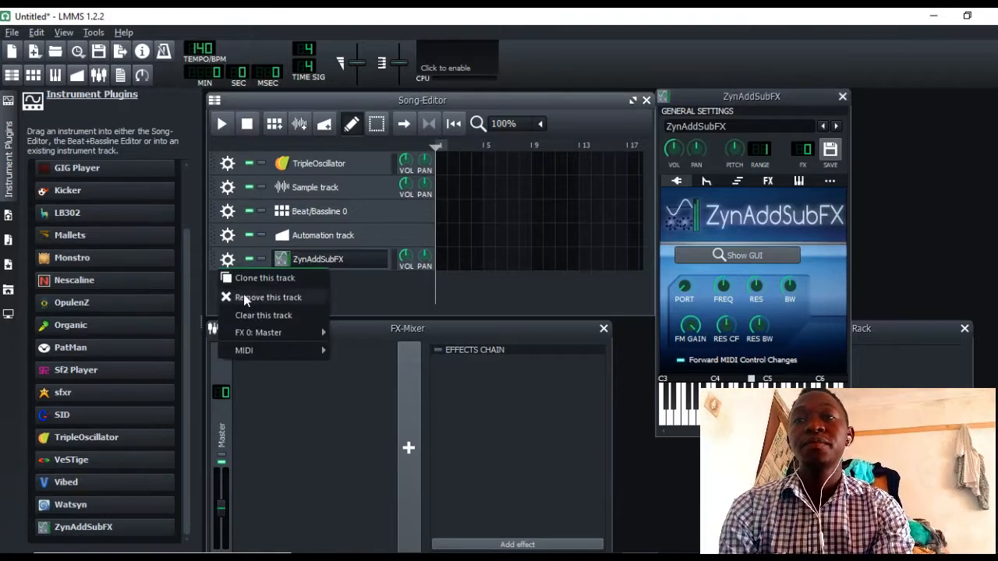
left_click(244, 297)
Hide and show the Instrument Plugins browser a couple of times, leaving it open
left_click(7, 102)
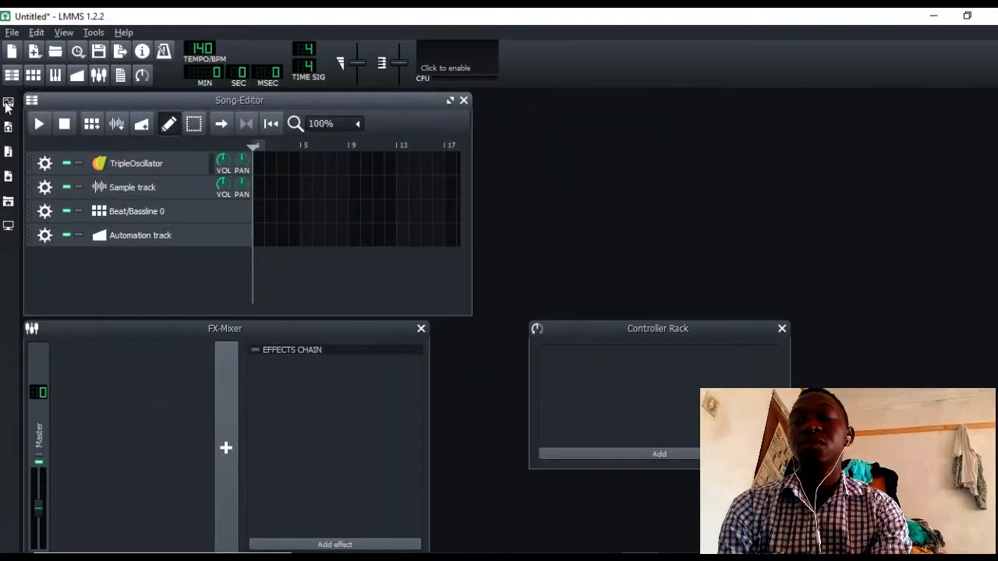
left_click(7, 102)
left_click(7, 101)
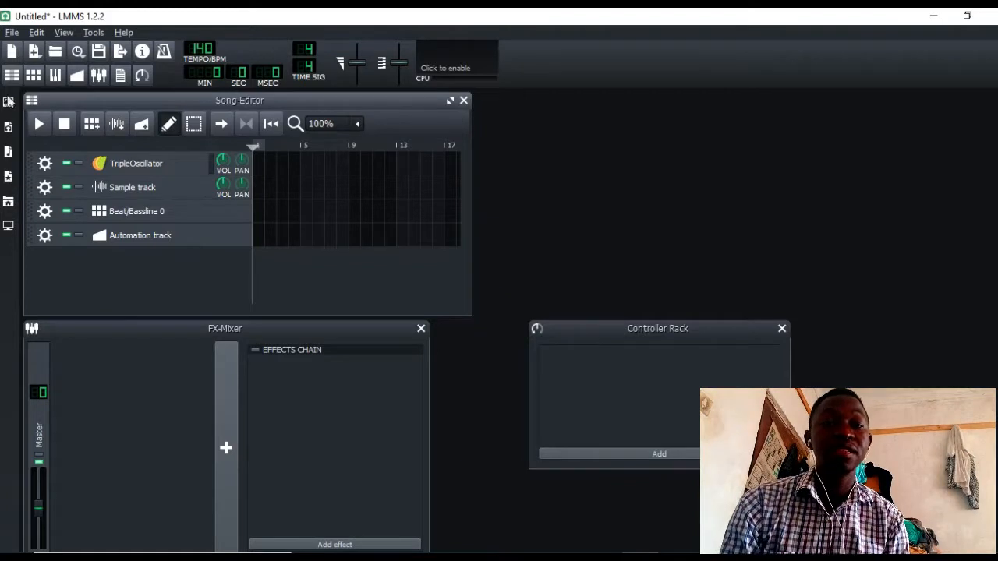
left_click(8, 102)
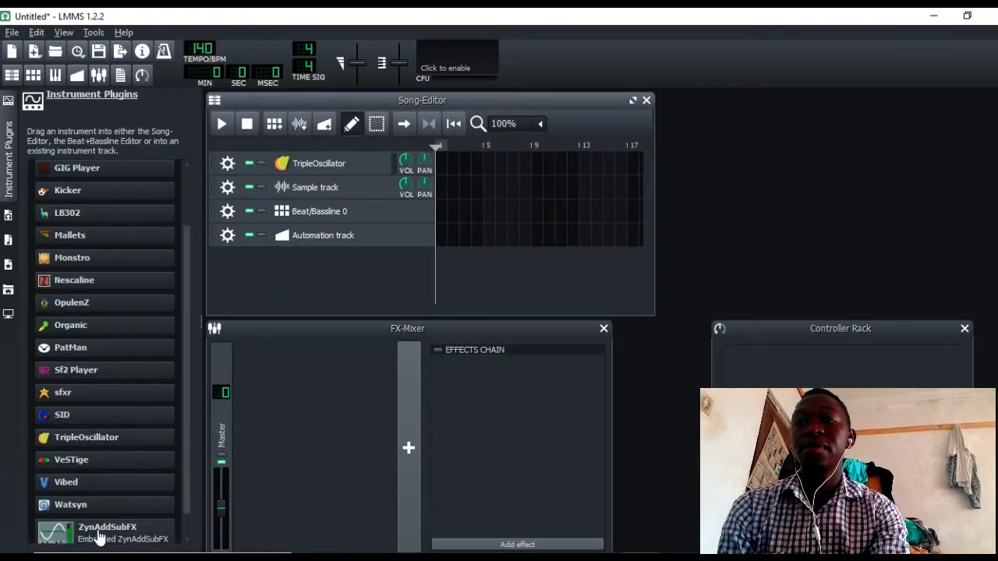
Add ZynAddSubFX to the Song-Editor again, view its preset saving dialog and cancel without saving
left_click_drag(99, 537, 328, 280)
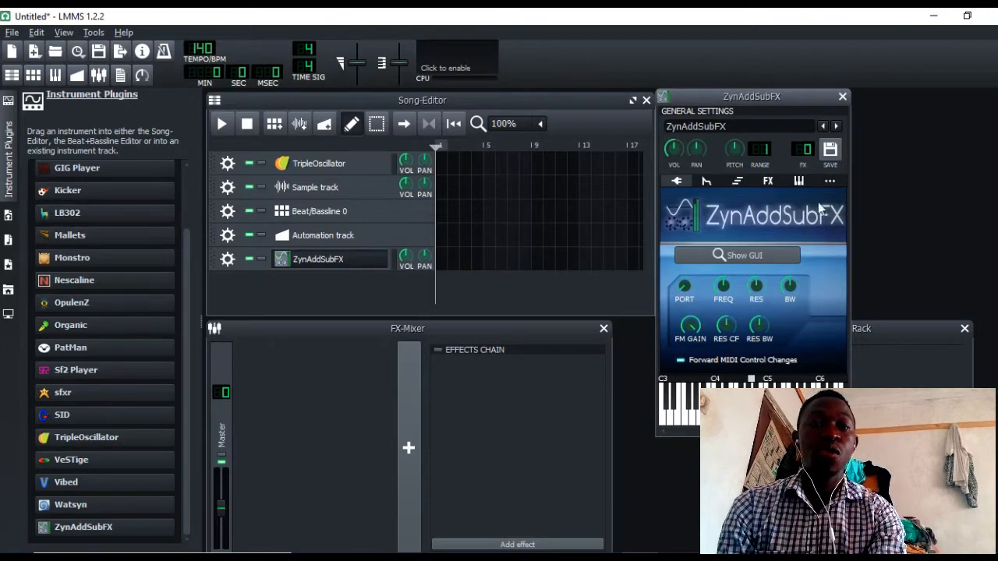
left_click(830, 150)
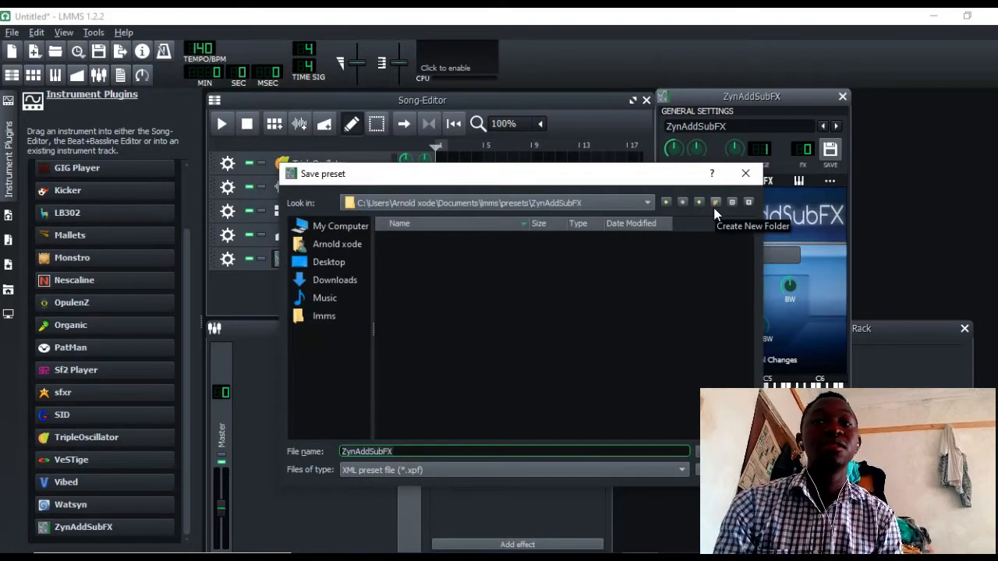
left_click(746, 173)
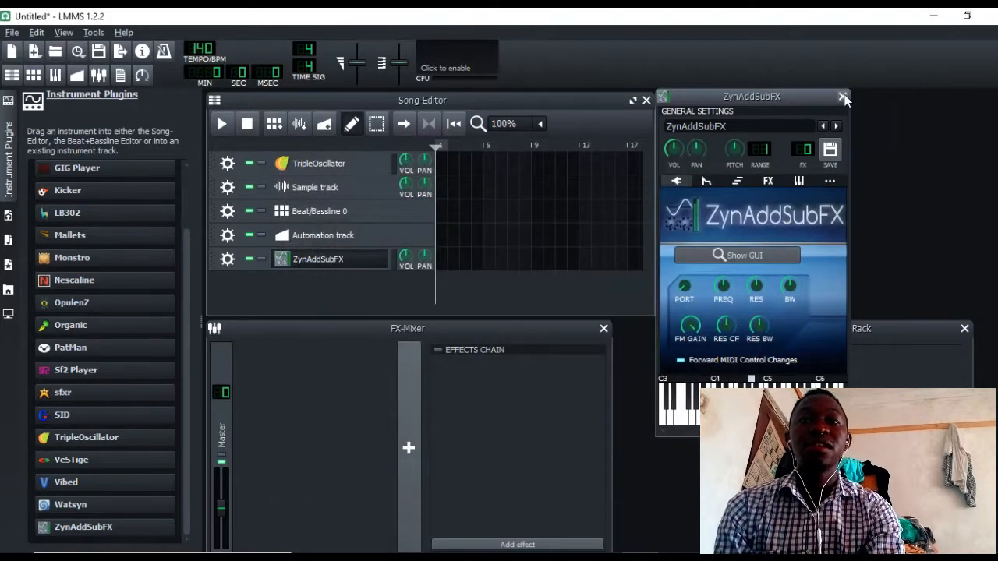
Close the ZynAddSubFX settings window and remove the re-added ZynAddSubFX track from the Song-Editor
left_click(842, 95)
left_click(227, 264)
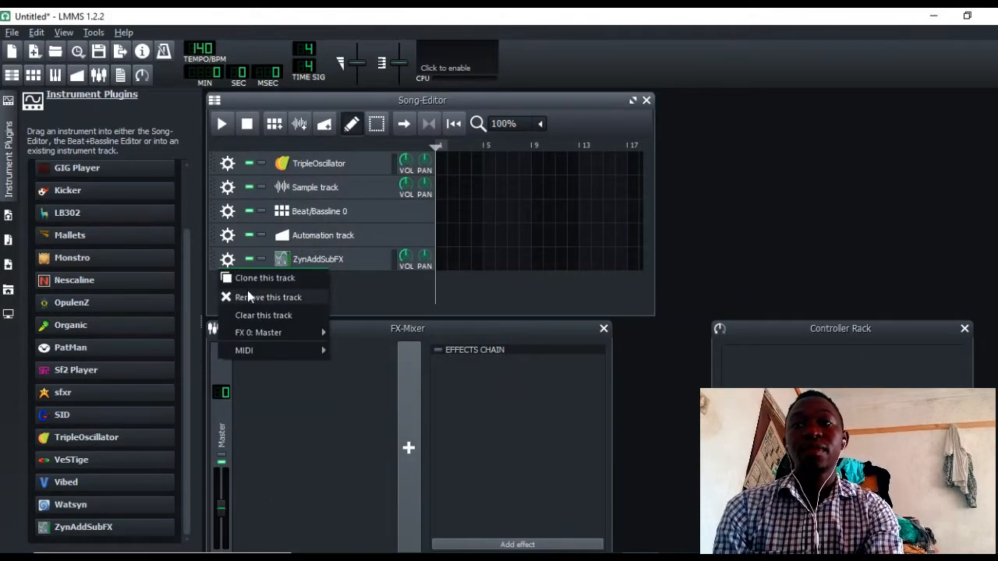
left_click(247, 292)
Open the demo project Namitryus-K-Project.mmpz from the demos folder in My Projects, discarding the current project's unsaved changes
left_click(15, 111)
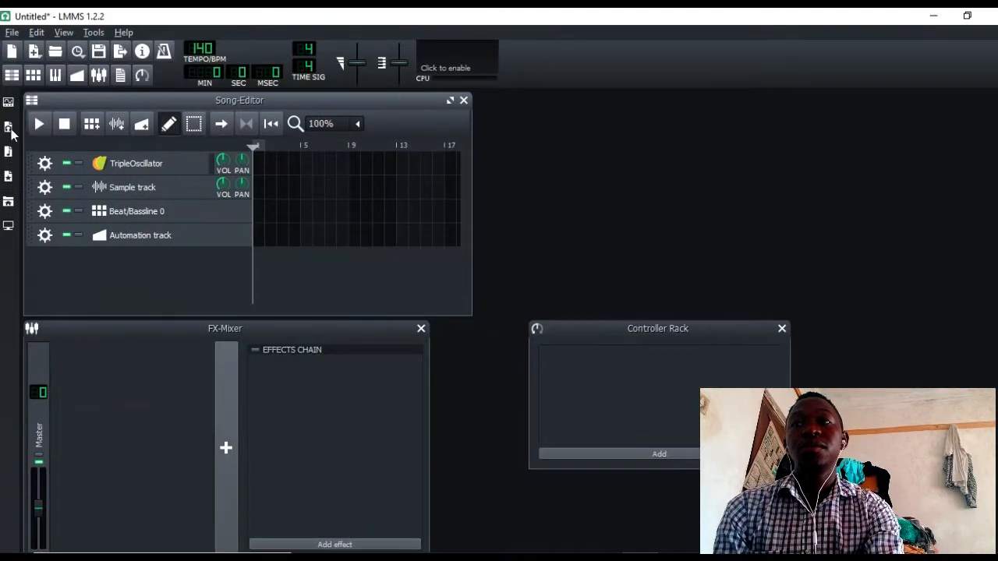
left_click(8, 127)
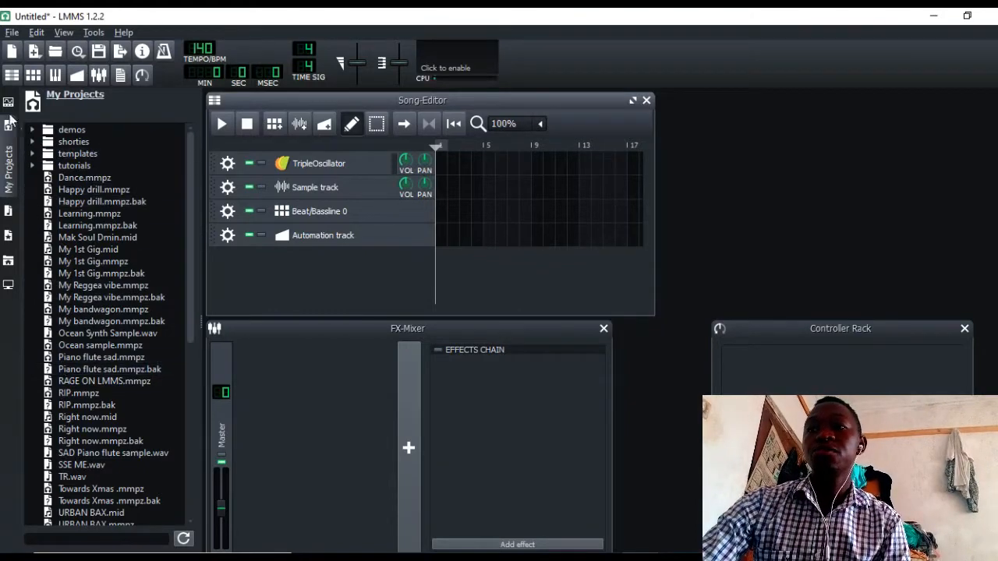
left_click(31, 129)
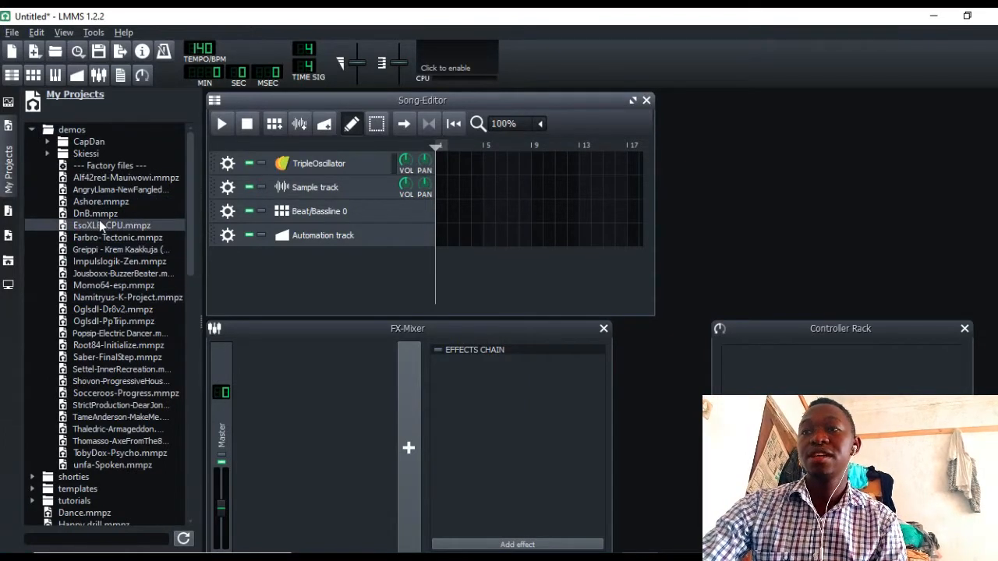
double_click(88, 298)
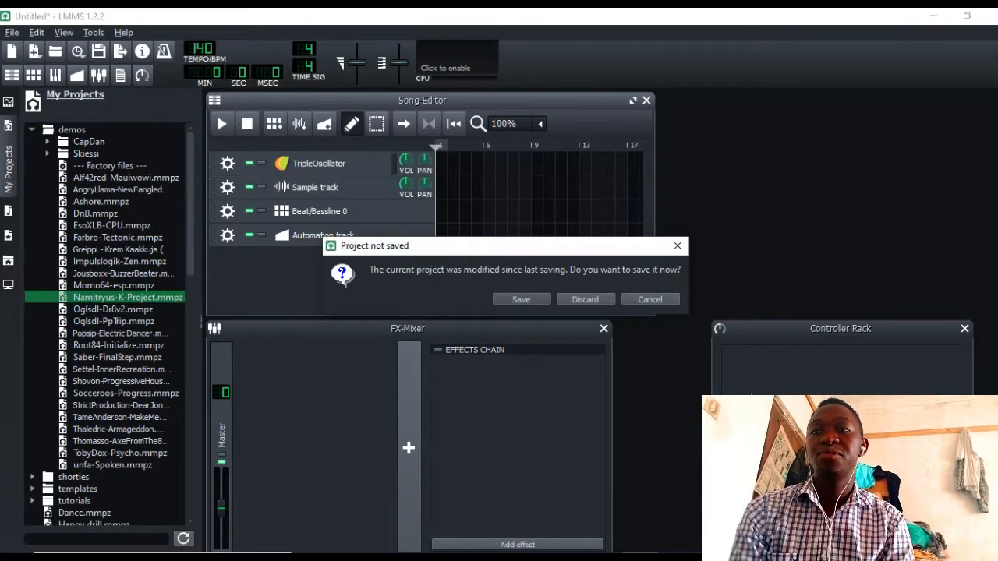
left_click(568, 299)
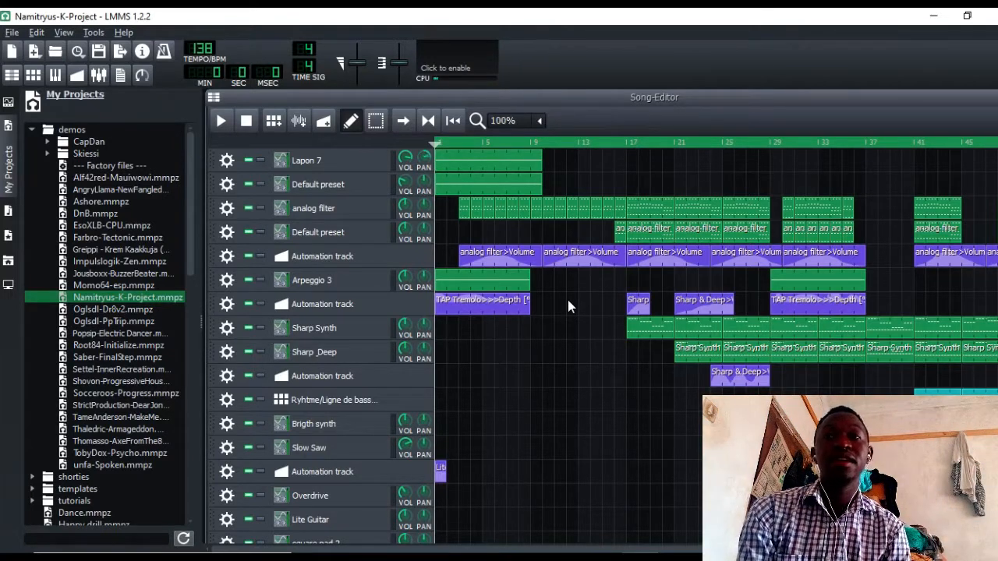
Play the opening of the Namitryus-K-Project song and stop playback
left_click(221, 120)
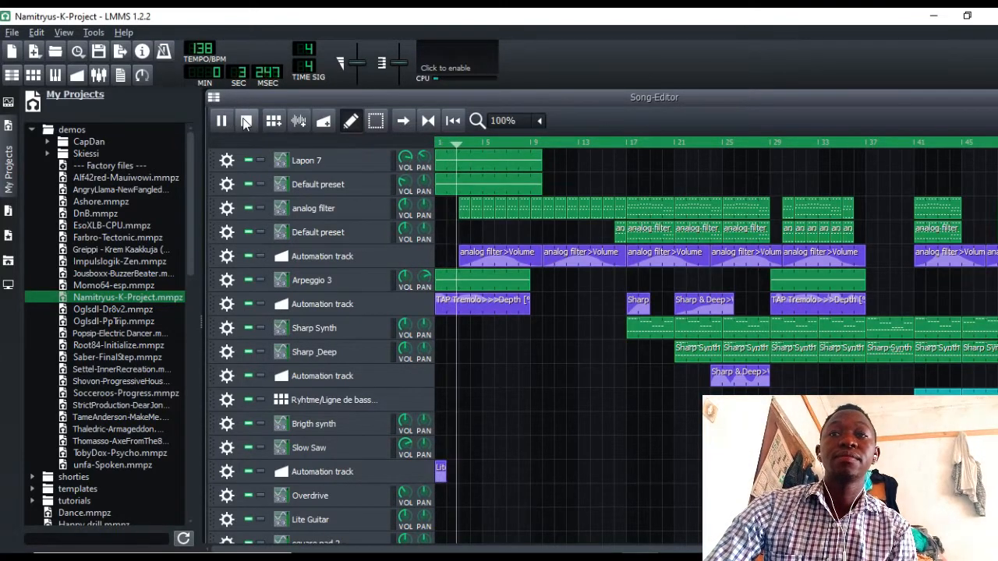
left_click(246, 120)
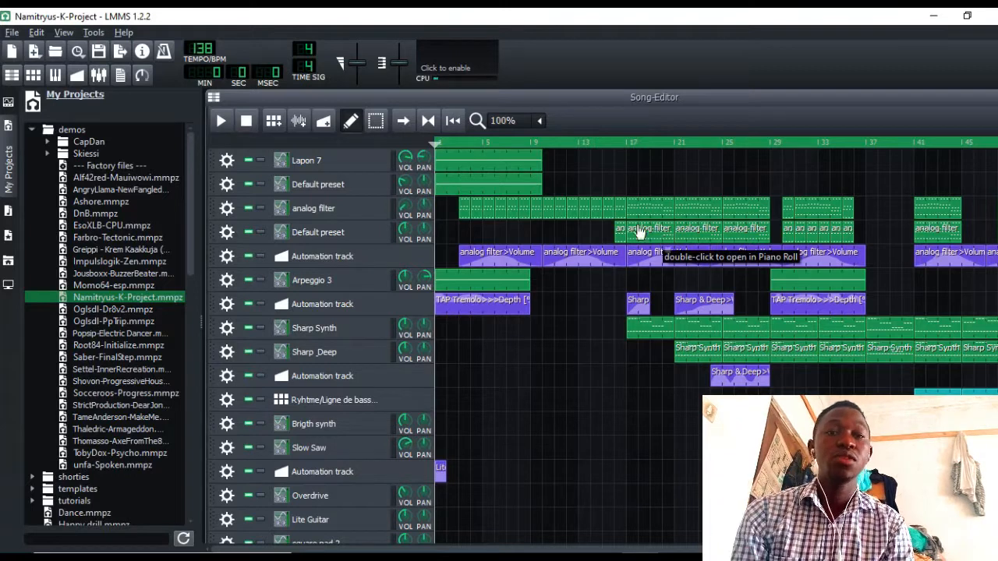
Collapse the demos folder in My Projects and expand the tutorials folder
double_click(75, 130)
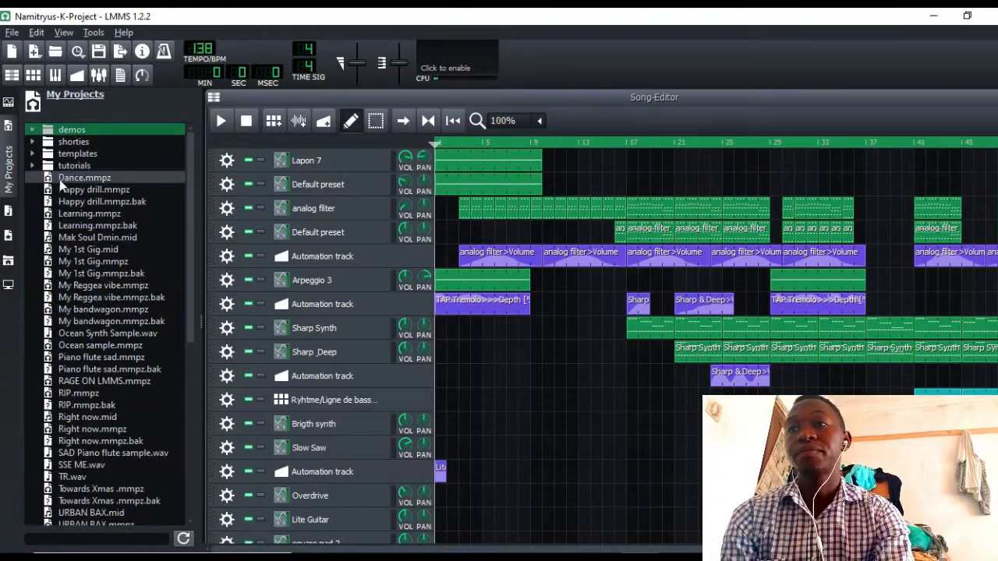
double_click(74, 165)
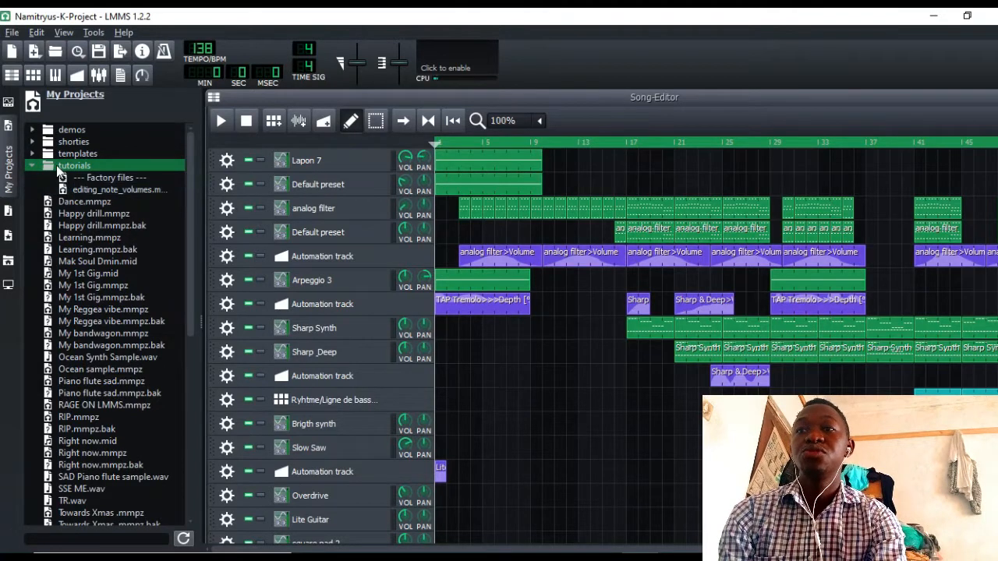
Collapse the tutorials folder in My Projects and look into the templates and shorties folders
double_click(58, 166)
left_click(70, 155)
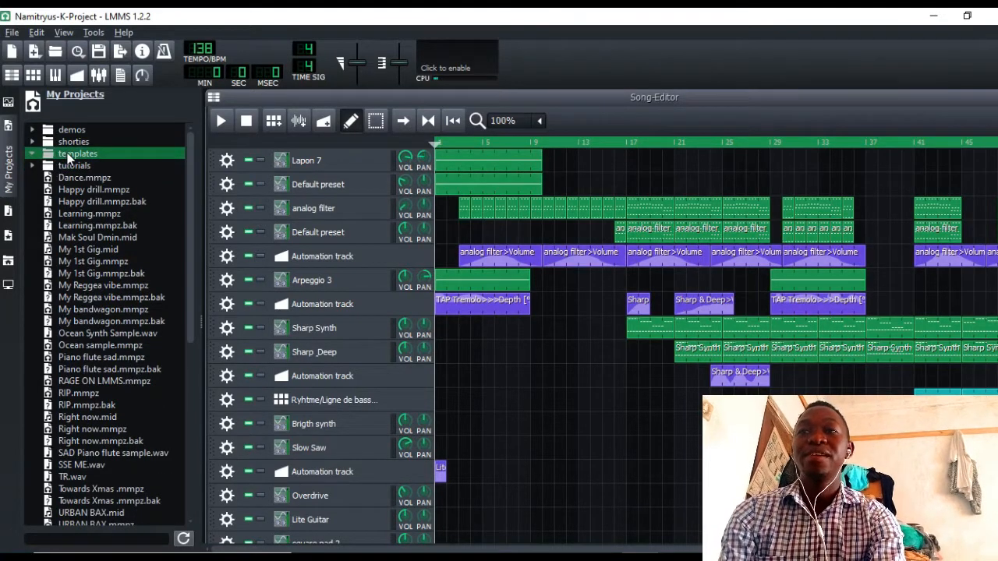
double_click(66, 142)
double_click(61, 145)
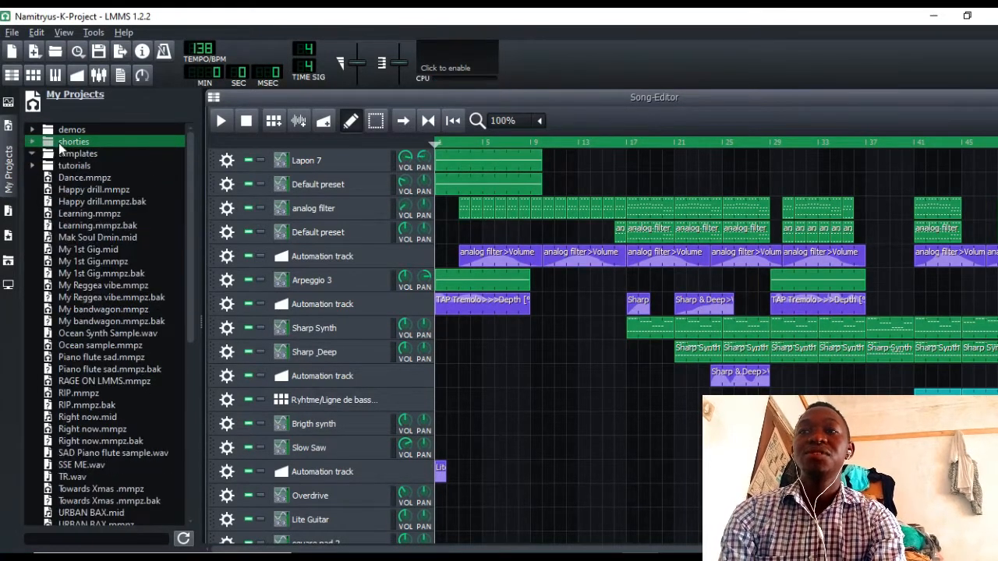
Switch the browser from My Projects to My Samples and create a new empty project
left_click(10, 134)
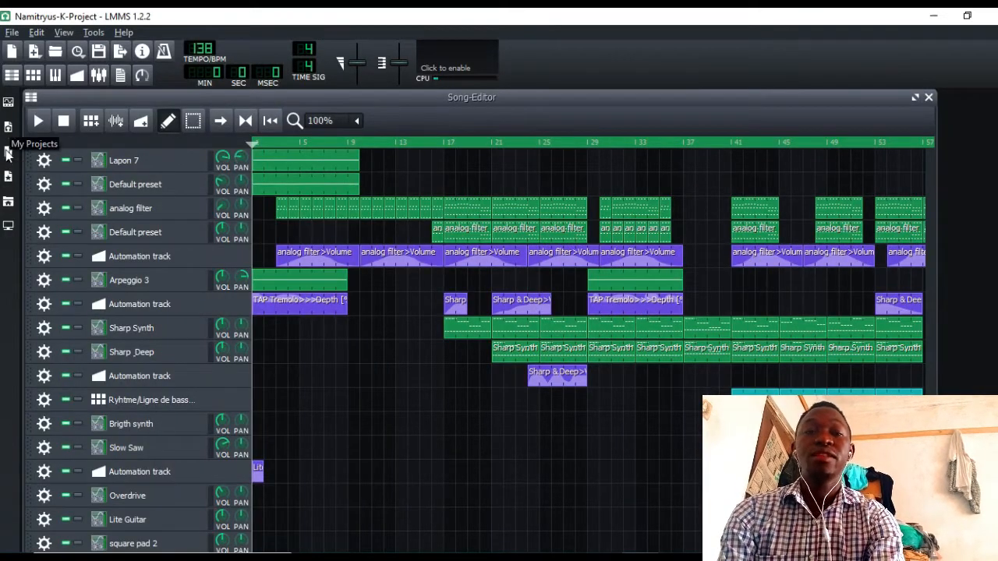
left_click(8, 152)
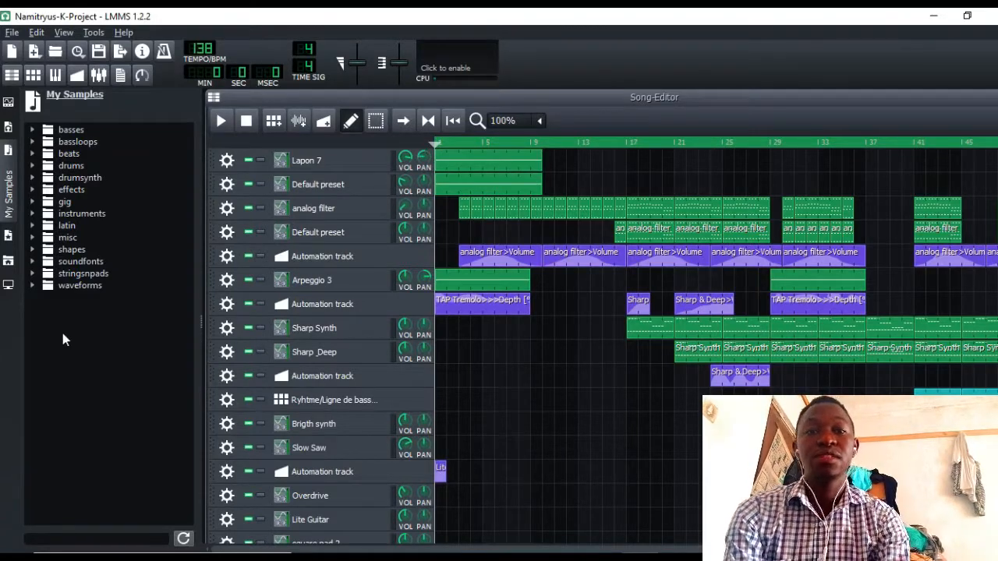
left_click(12, 50)
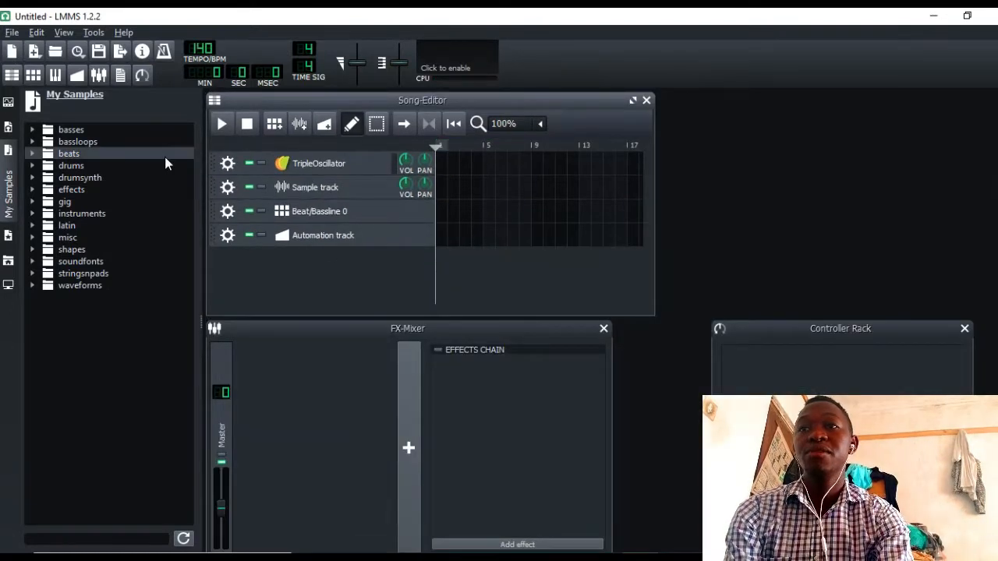
Preview bass_acid01.ogg, bass01.ogg, bass_hard01.ogg and bass_punch01.ogg in the basses sample folder, and collapse the folder
double_click(77, 131)
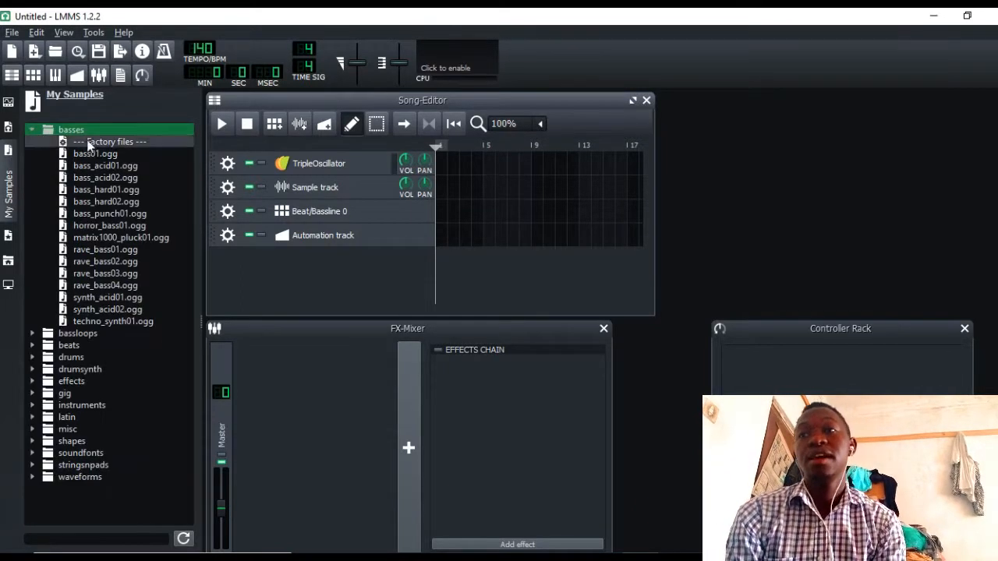
left_click(110, 165)
left_click(119, 153)
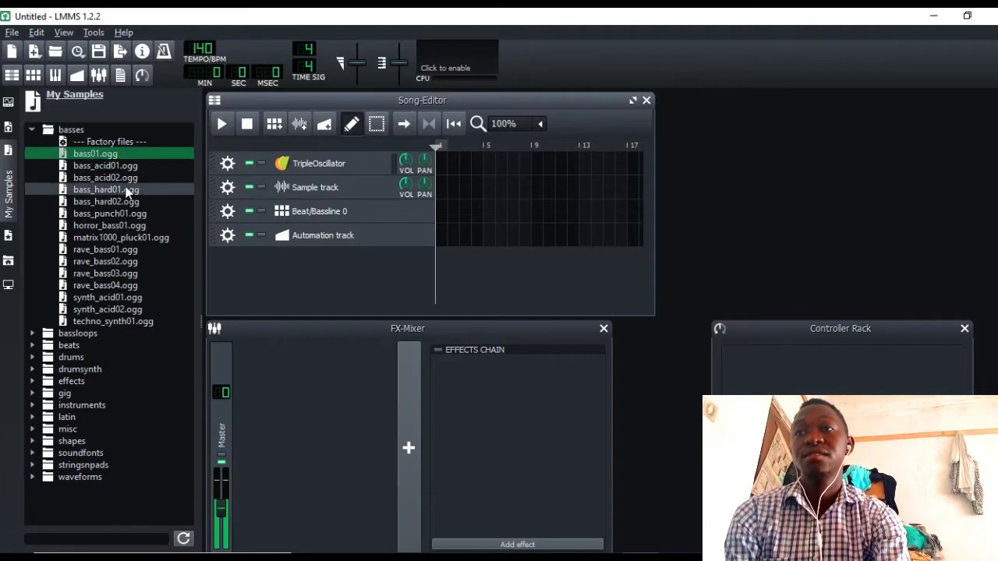
left_click(126, 191)
left_click(127, 215)
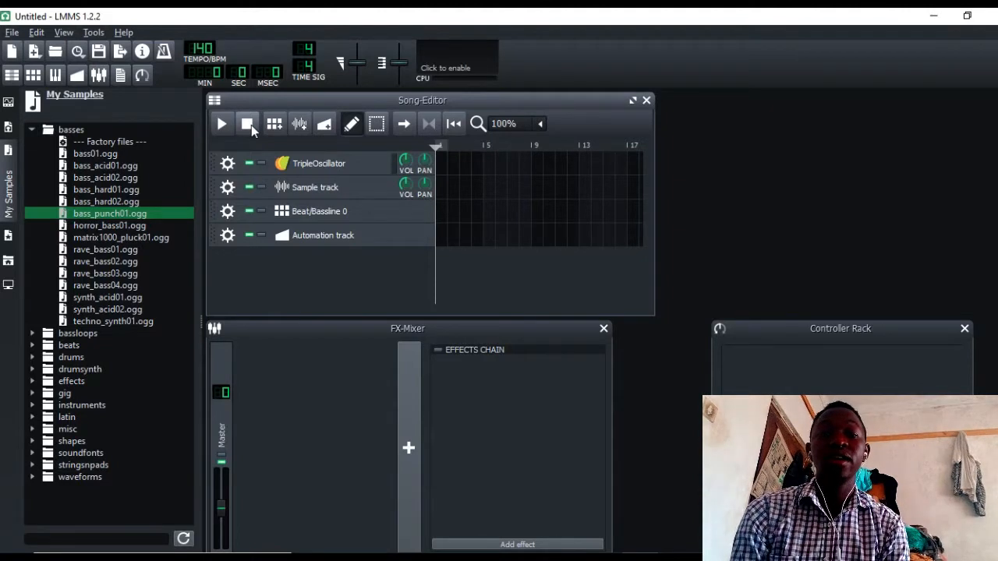
double_click(112, 130)
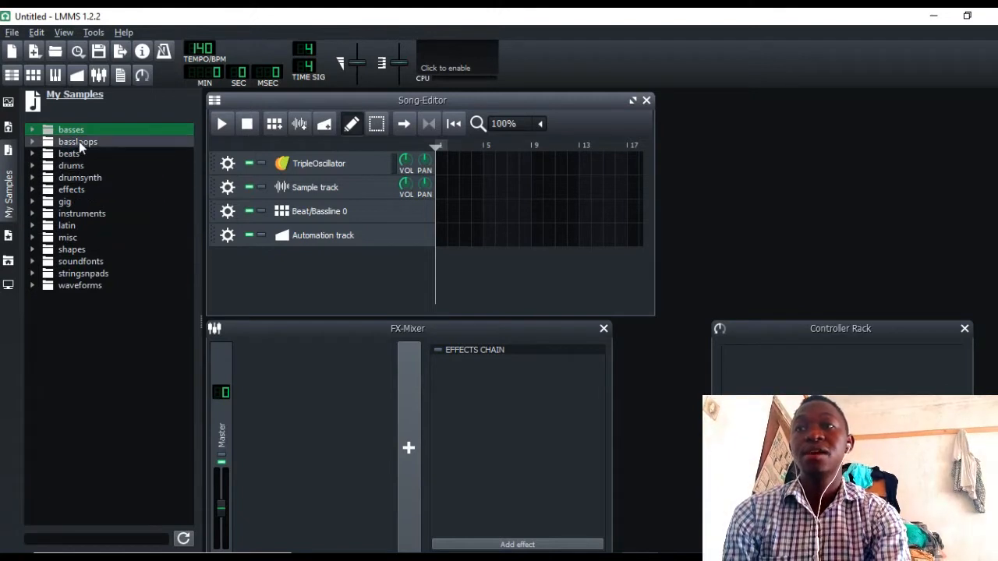
Add techno_bass01.ogg from the bassloops folder as a Song-Editor track and remove that track again
double_click(79, 141)
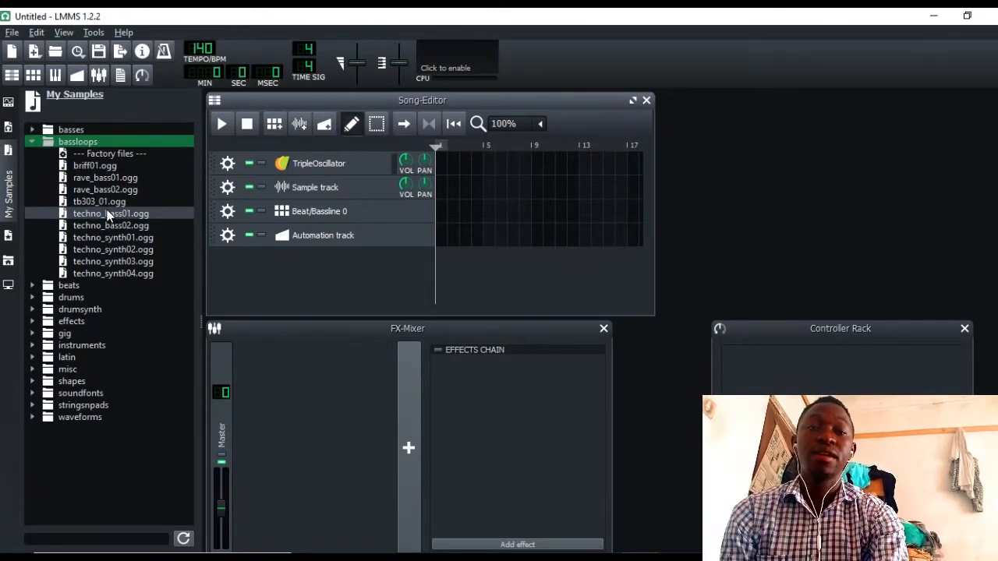
left_click_drag(110, 215, 319, 266)
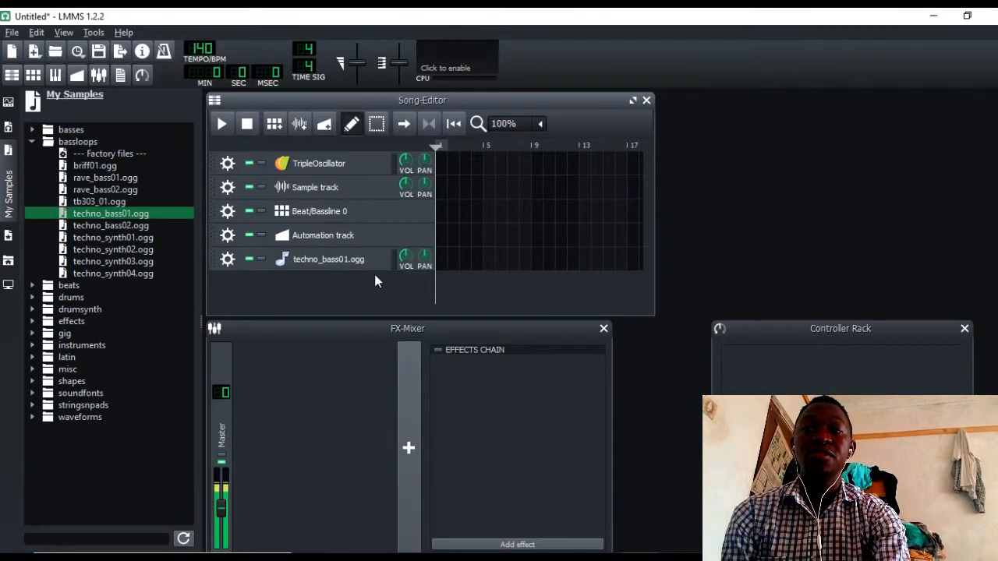
left_click(232, 263)
left_click(234, 297)
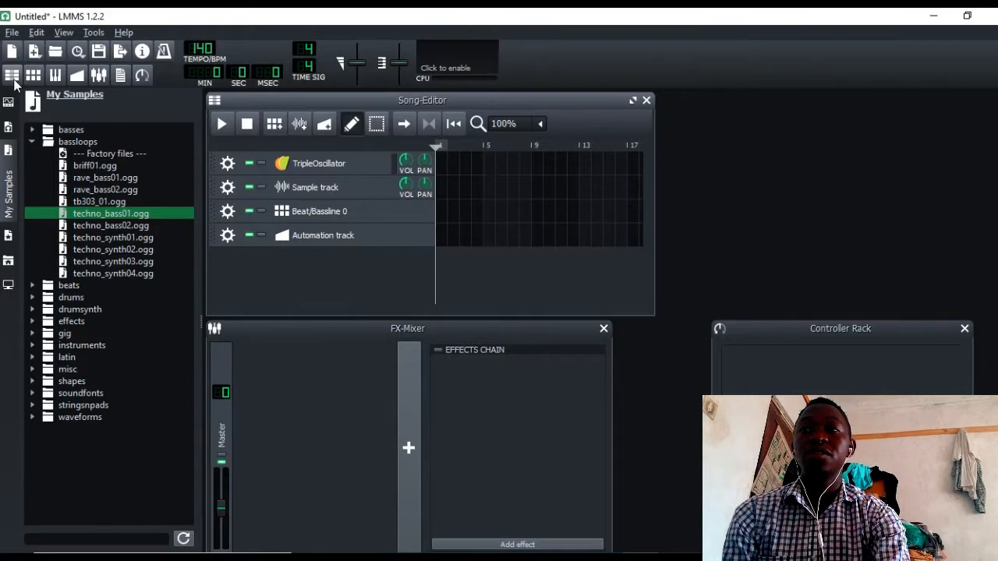
Toggle the Song-Editor off and back on, and show the Beat+Bassline Editor
left_click(12, 77)
left_click(12, 76)
left_click(33, 76)
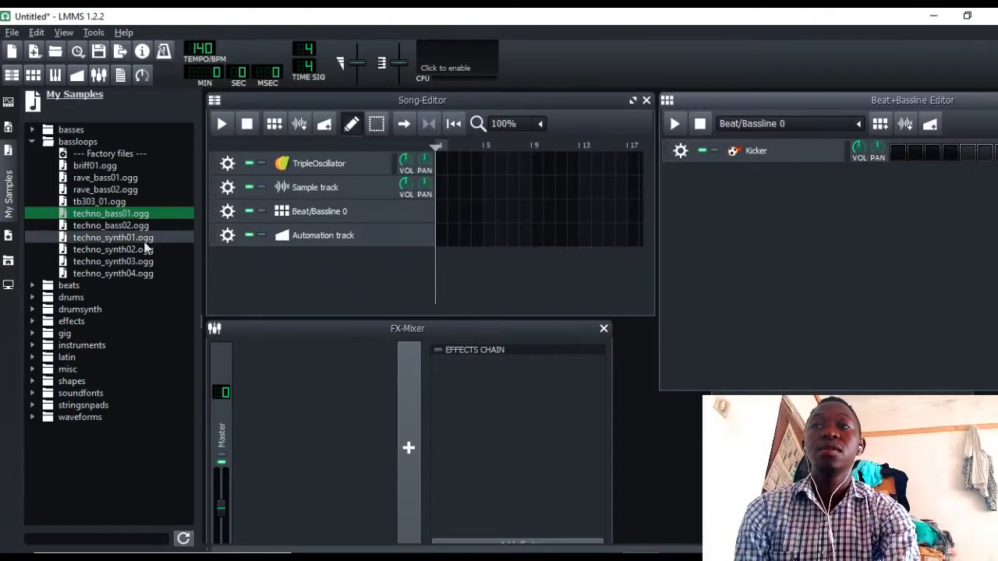
Add techno_synth02.ogg to the Beat+Bassline Editor, remove that track again, and collapse the bassloops folder
left_click_drag(123, 249, 729, 209)
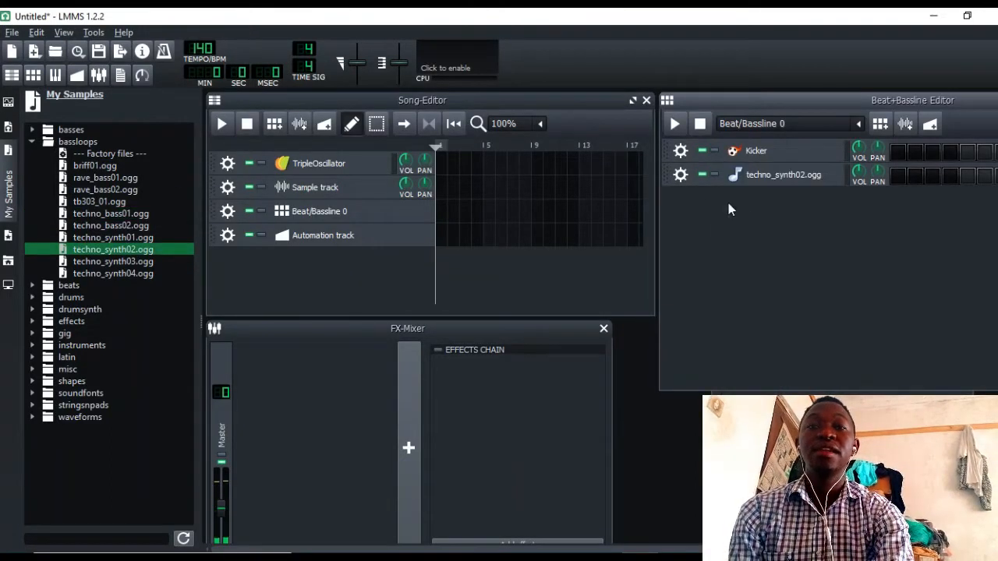
left_click(680, 175)
left_click(698, 207)
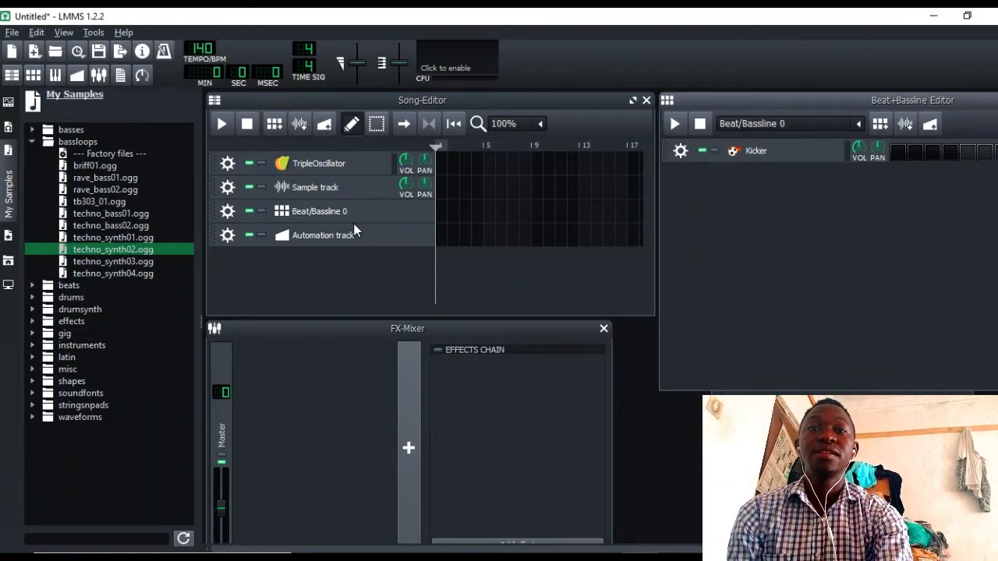
double_click(78, 142)
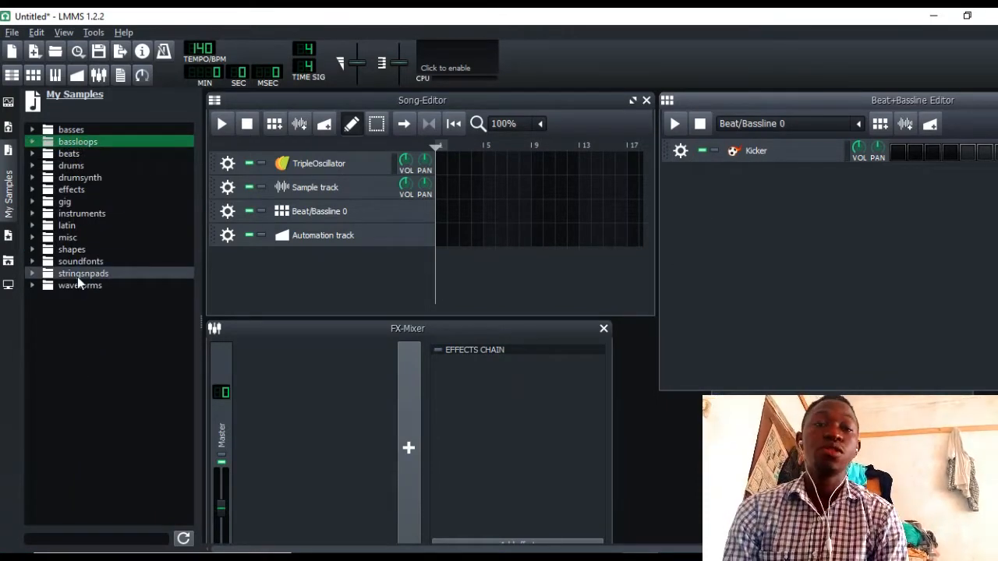
Add piano01.ogg from the instruments sample folder as a Song-Editor track and open its AudioFileProcessor window over the Song-Editor
double_click(78, 214)
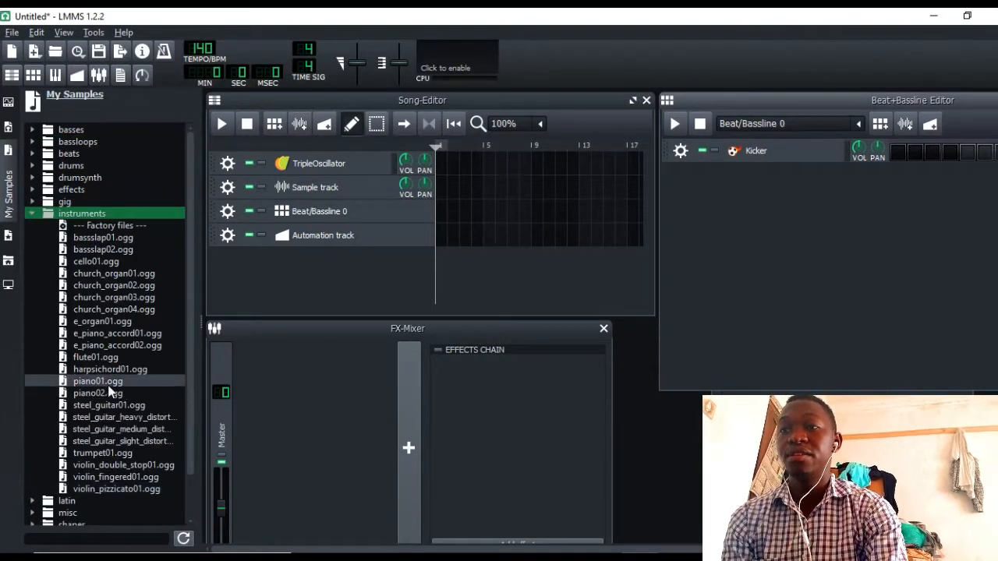
left_click(109, 384)
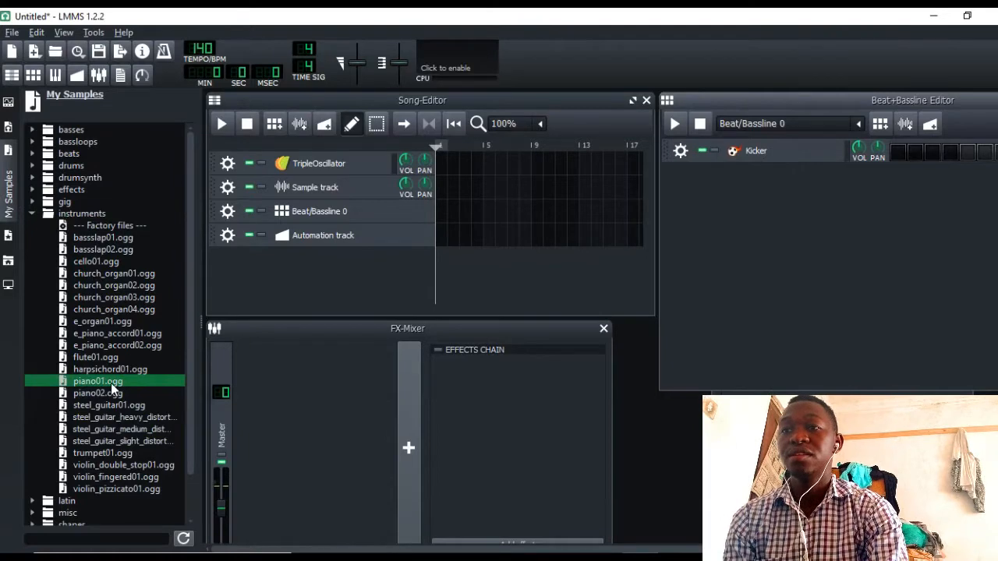
left_click(111, 383)
left_click_drag(264, 333, 328, 281)
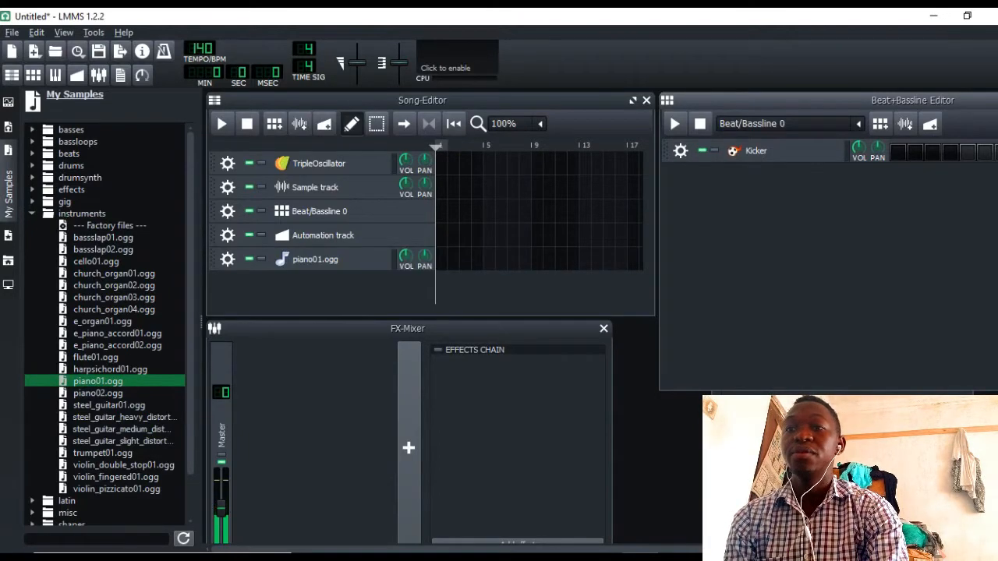
left_click(356, 264)
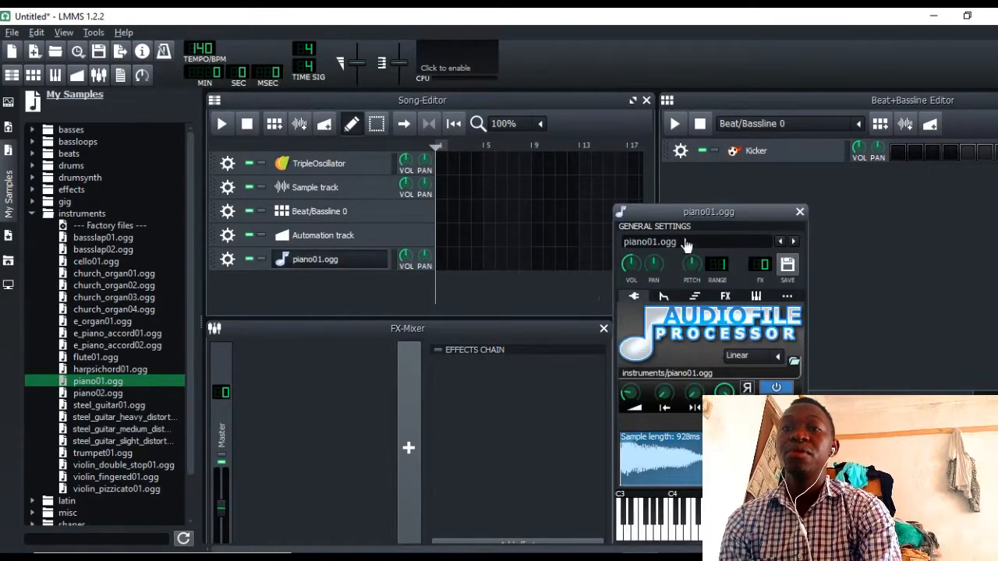
left_click_drag(714, 213, 531, 150)
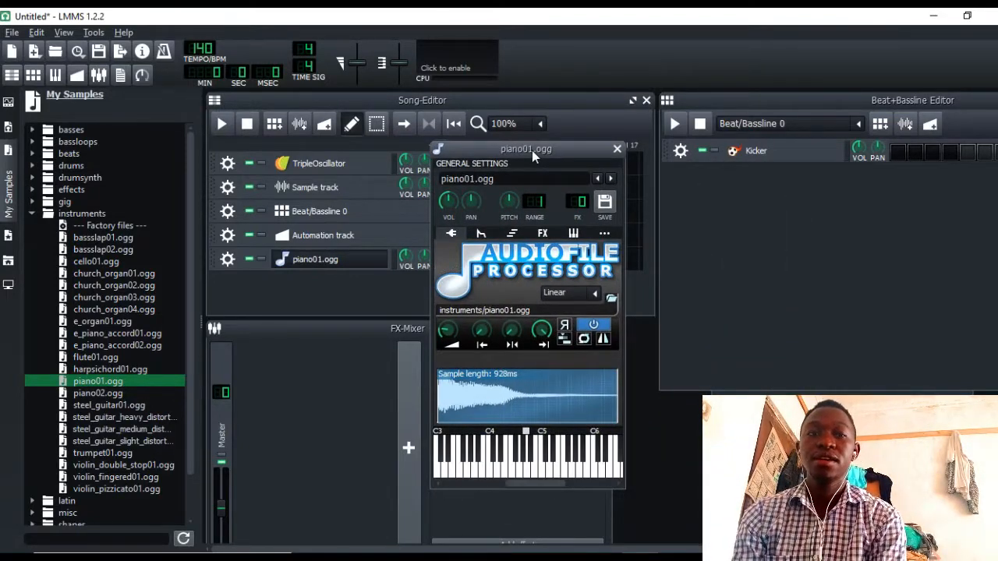
Play a short run of notes with the piano01.ogg instrument to hear its sound
key("r")
key("y")
key("i")
key("r")
key("y")
key("i")
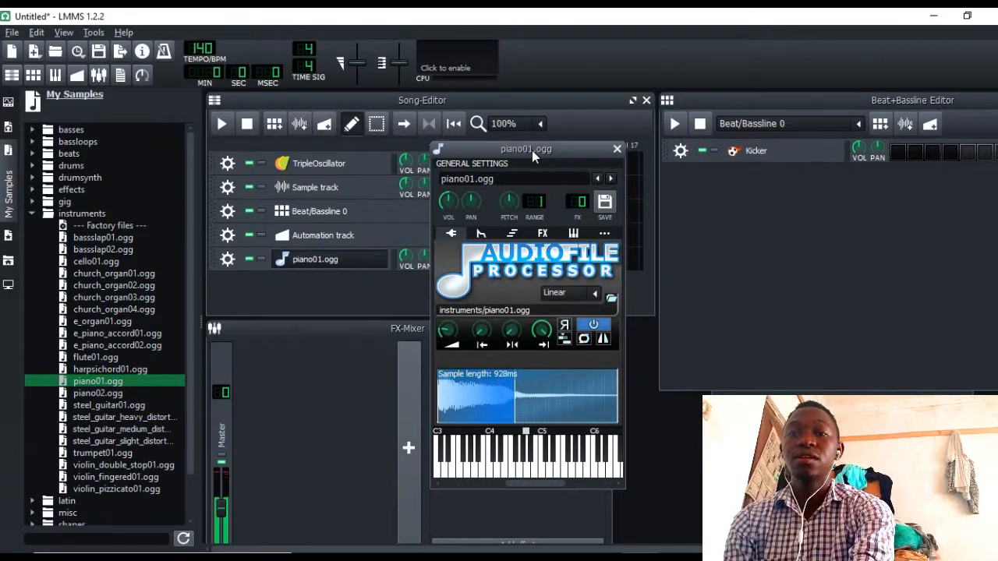
key("q")
key("e")
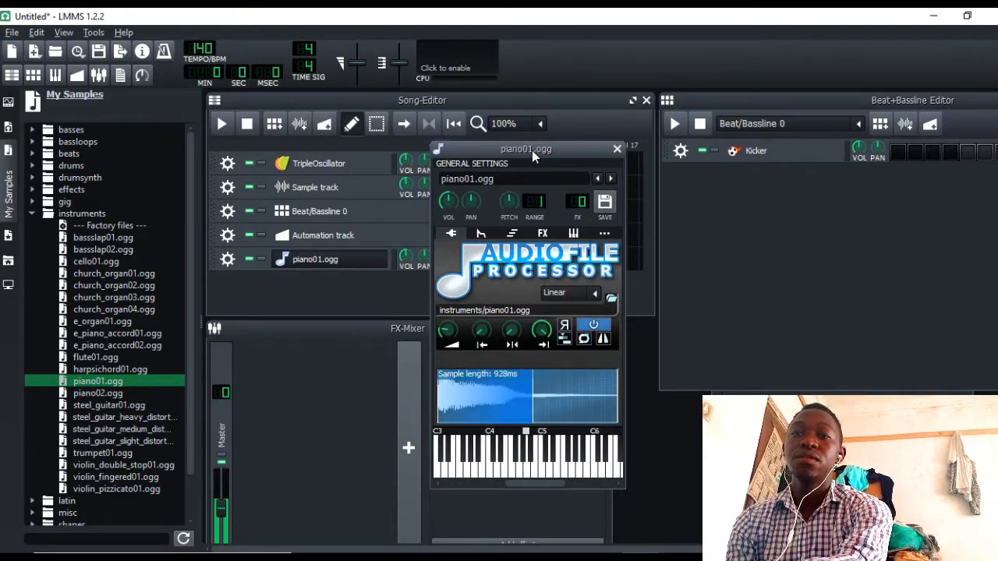
key("r")
key("y")
key("i")
key("i")
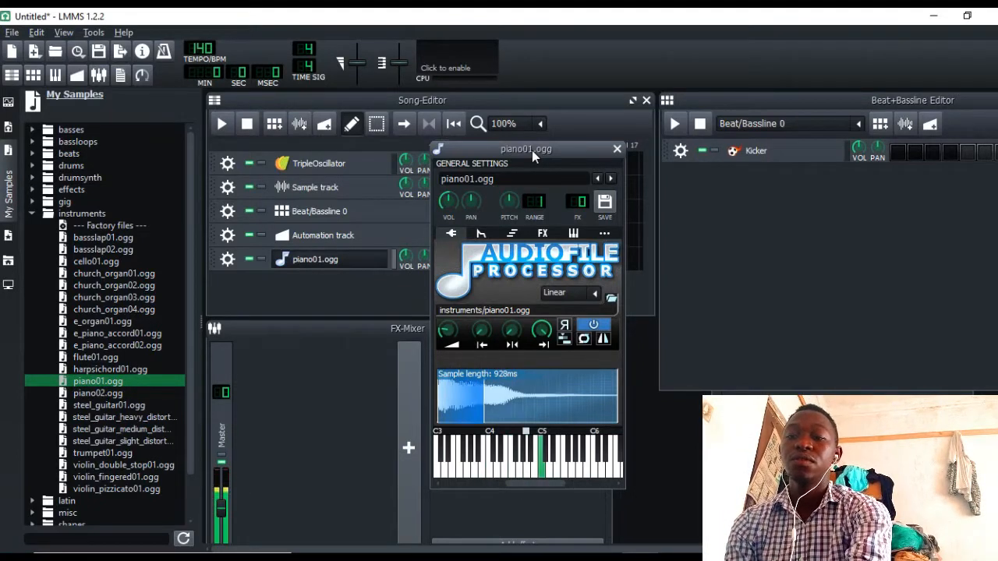
Close the piano01.ogg window, remove its track from the Song-Editor, and collapse the instruments folder
left_click(617, 150)
left_click(226, 259)
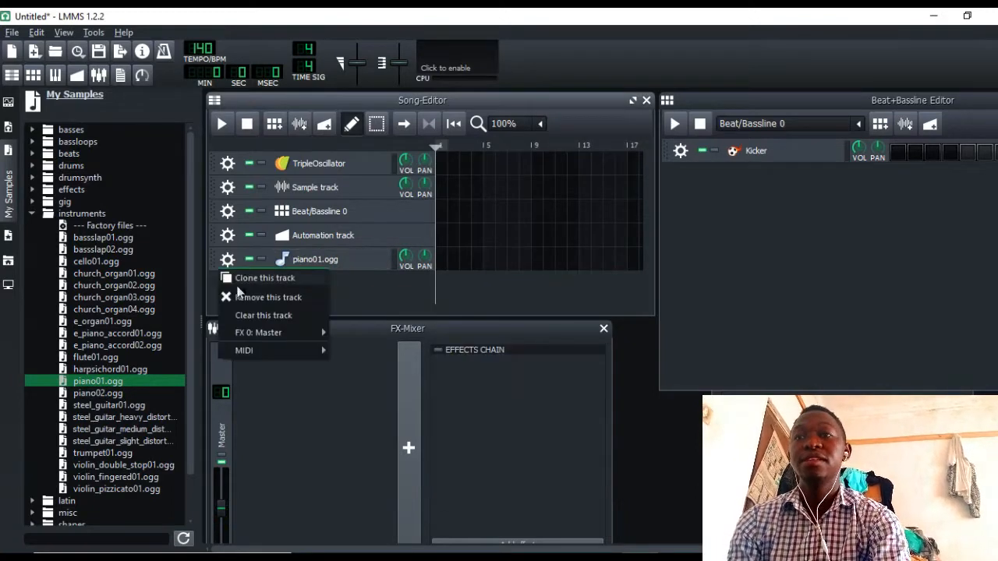
left_click(241, 300)
left_click(66, 213)
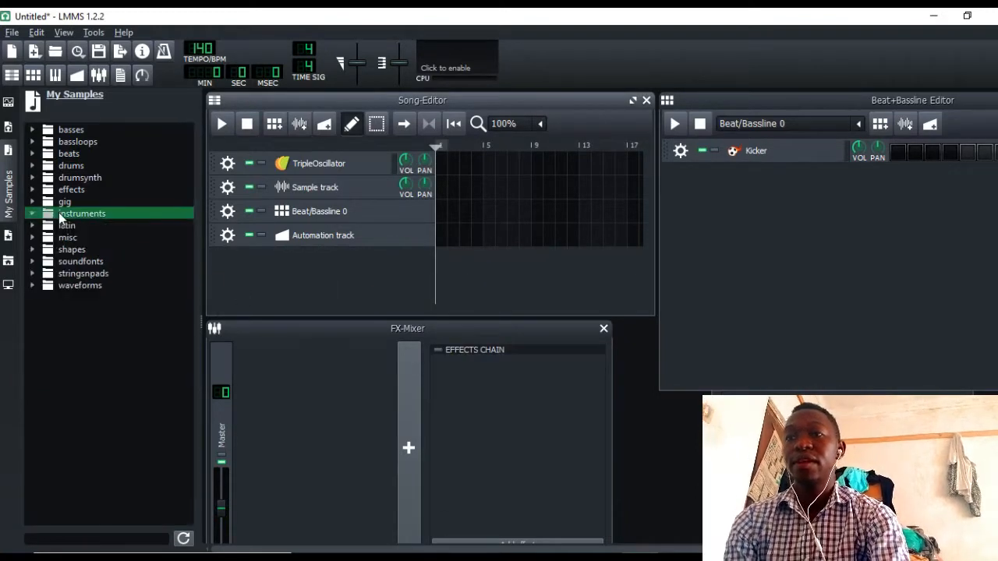
Add kick01.ogg from the drums folder as a Song-Editor track, remove it again, and collapse the folder
left_click(72, 166)
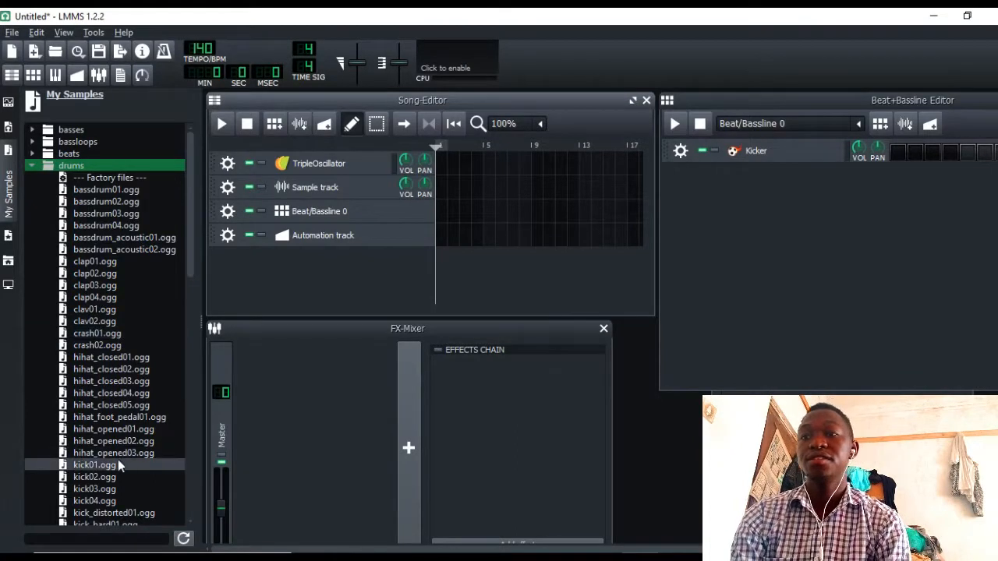
left_click_drag(120, 465, 275, 281)
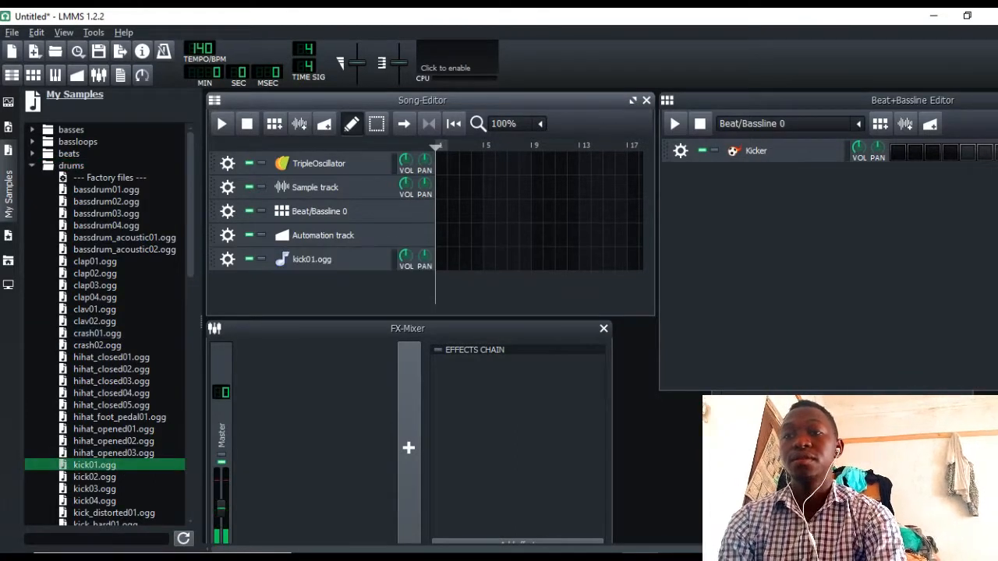
left_click(226, 260)
left_click(239, 298)
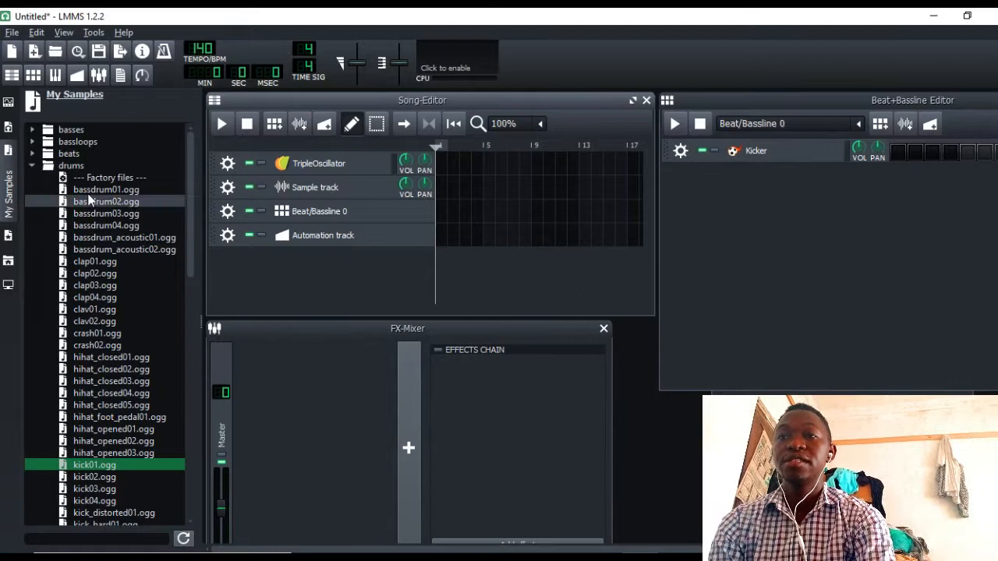
double_click(65, 168)
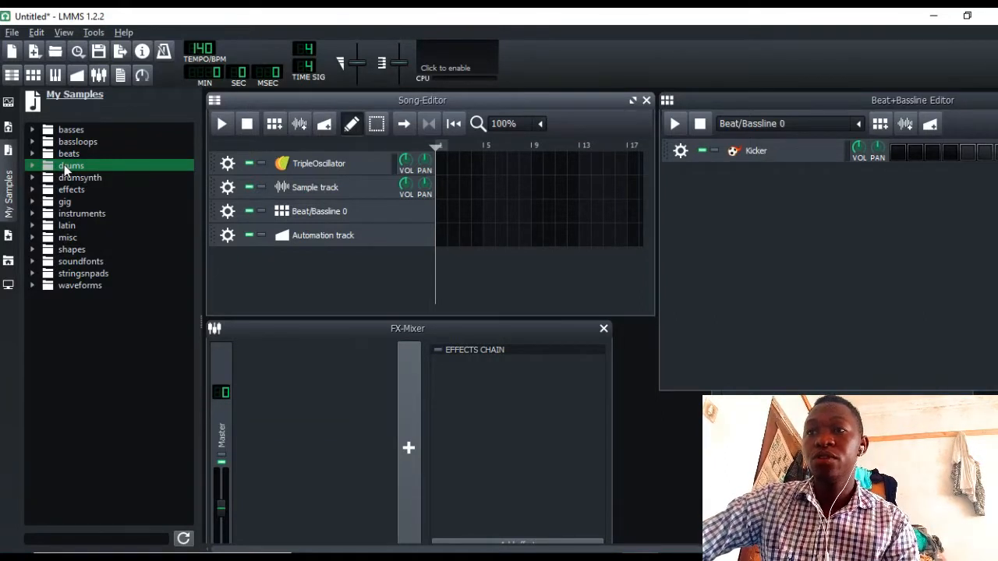
Look into the soundfonts folder in My Samples, collapse it, and hide the My Samples browser
double_click(78, 262)
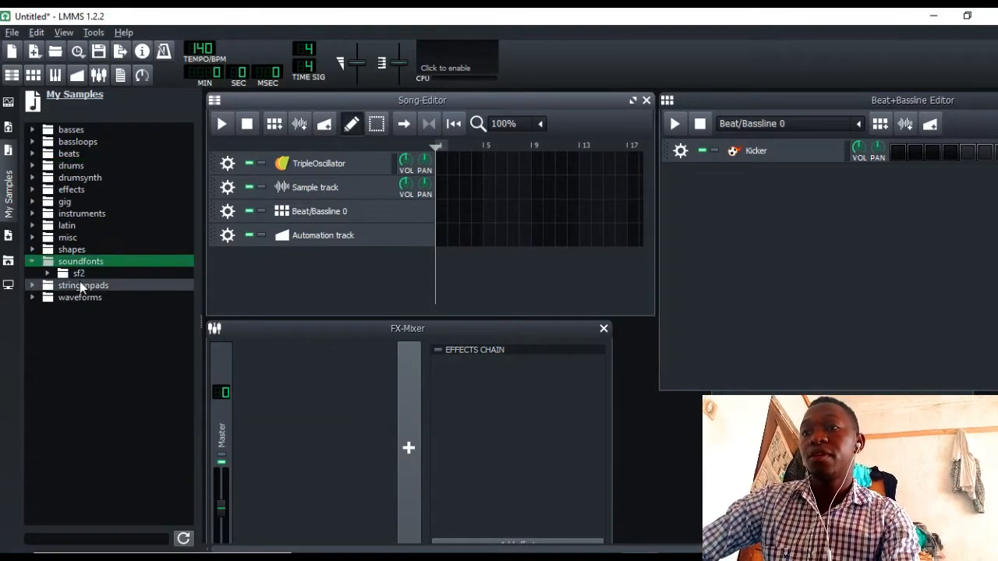
double_click(53, 263)
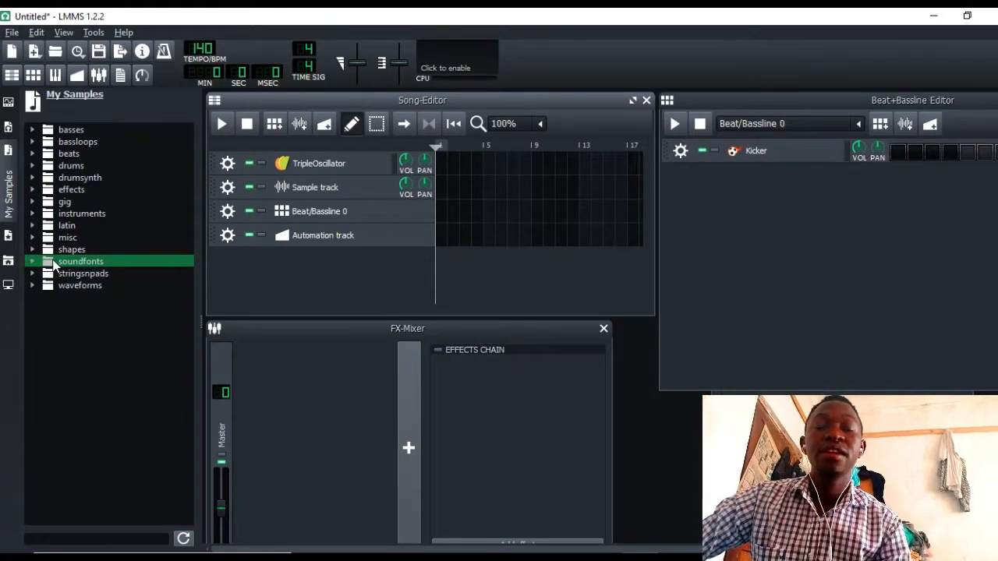
left_click(15, 153)
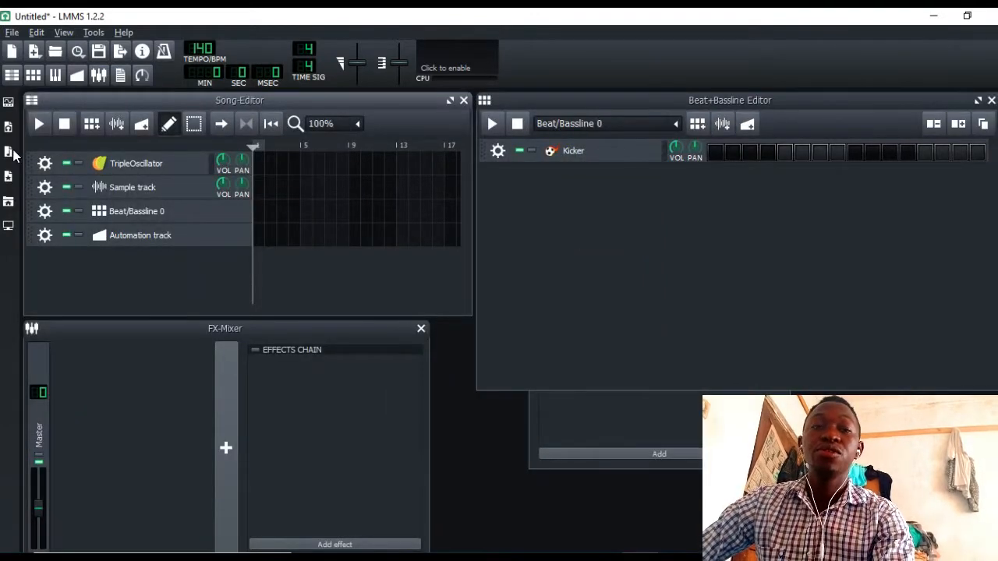
Show the My Presets browser with its instrument preset folders
left_click(9, 178)
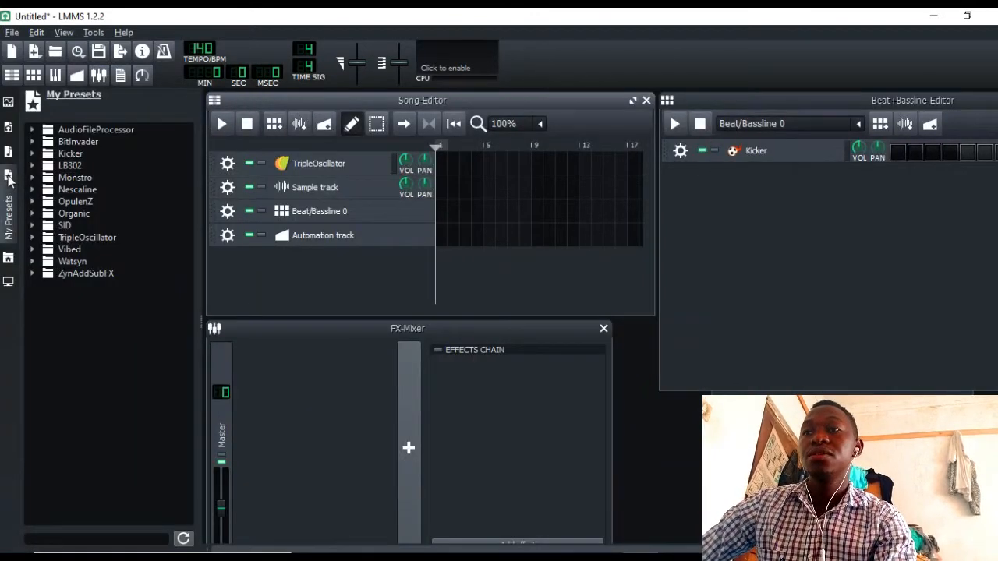
left_click(9, 178)
left_click(8, 177)
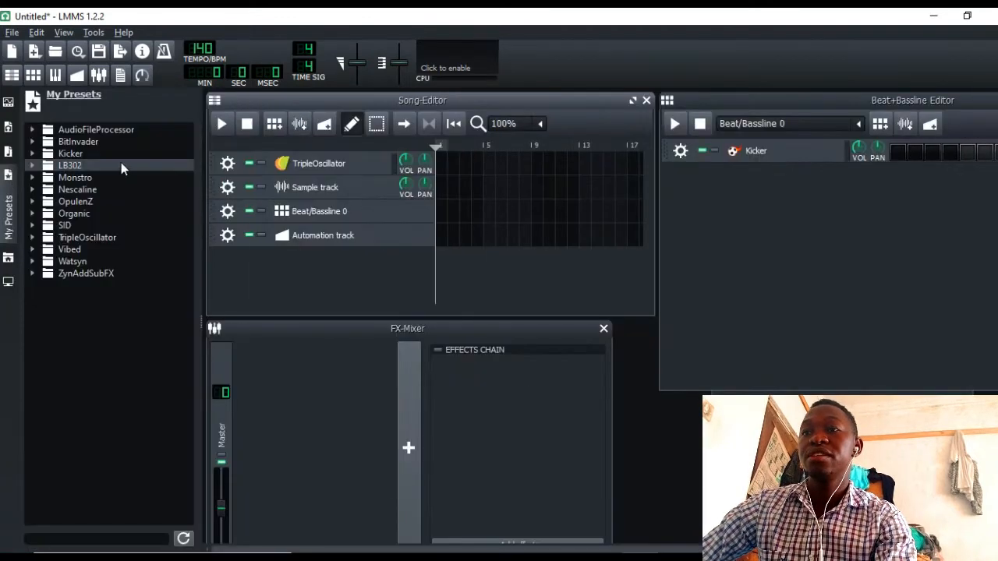
Look into the ZynAddSubFX preset folder and collapse it again
left_click(88, 274)
double_click(89, 274)
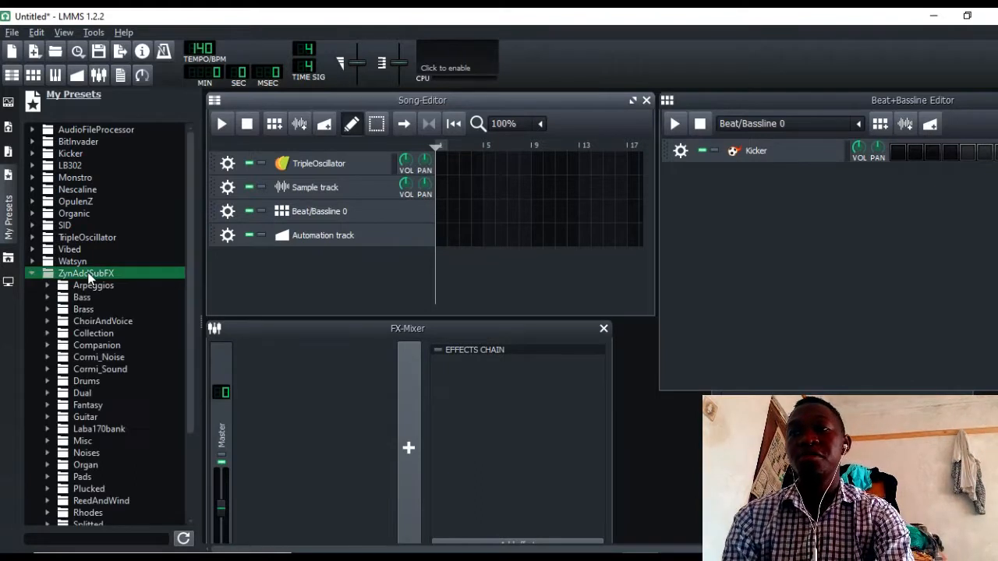
double_click(88, 274)
Expand the BitInvader preset folder and add alien_strings.xpf to the Song-Editor as a new track
double_click(80, 145)
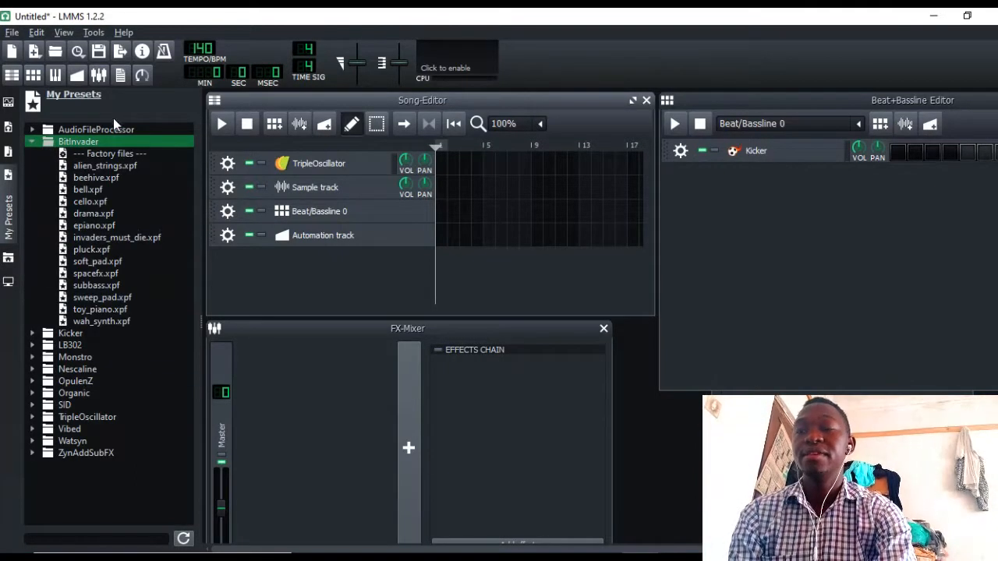
left_click(100, 162)
left_click_drag(251, 262, 266, 269)
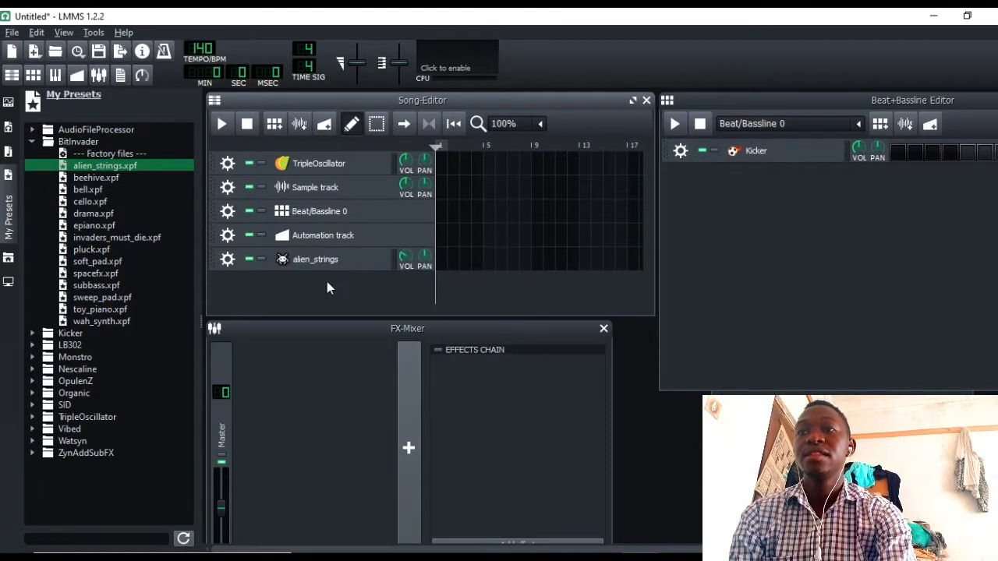
Open the alien_strings instrument window and play several notes to audition the preset
left_click(345, 264)
key("o")
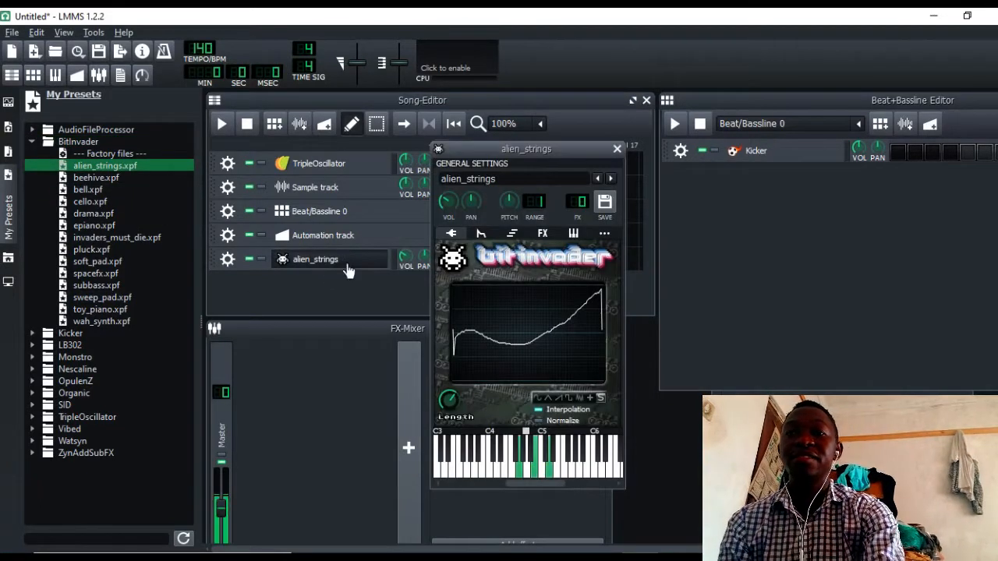
key("e")
key("t")
key("u")
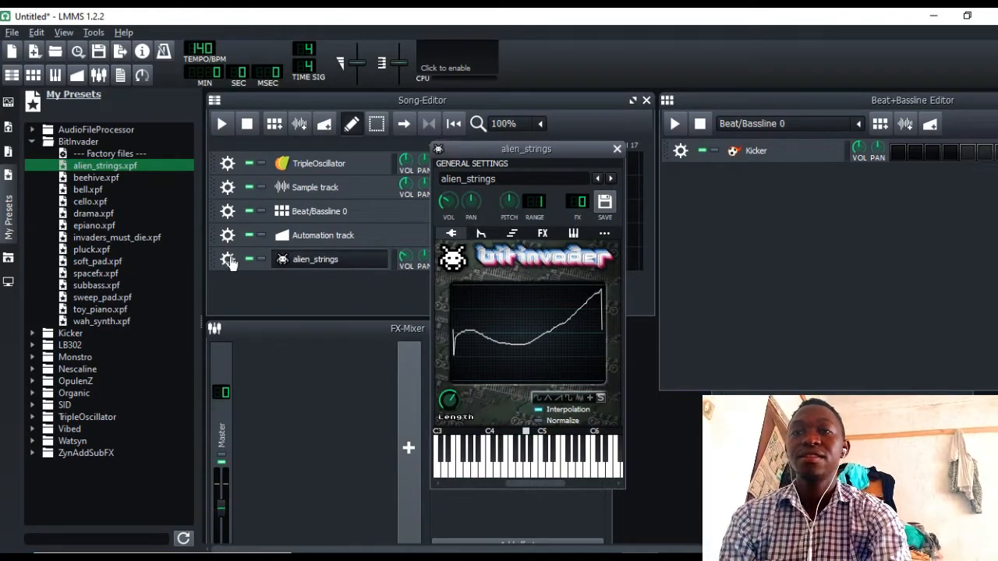
Remove the alien_strings track from the Song-Editor and collapse the BitInvader folder
left_click(227, 258)
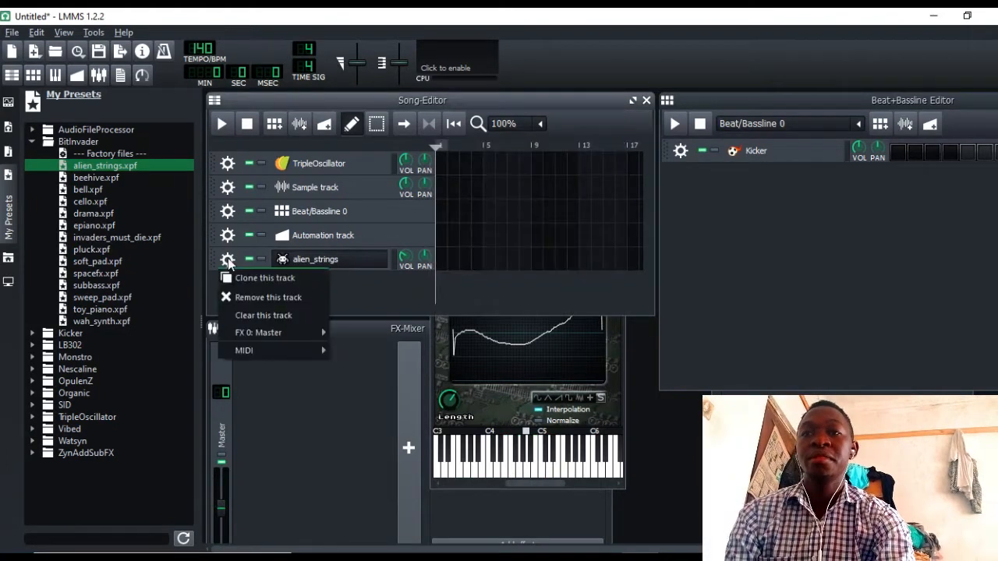
left_click(244, 298)
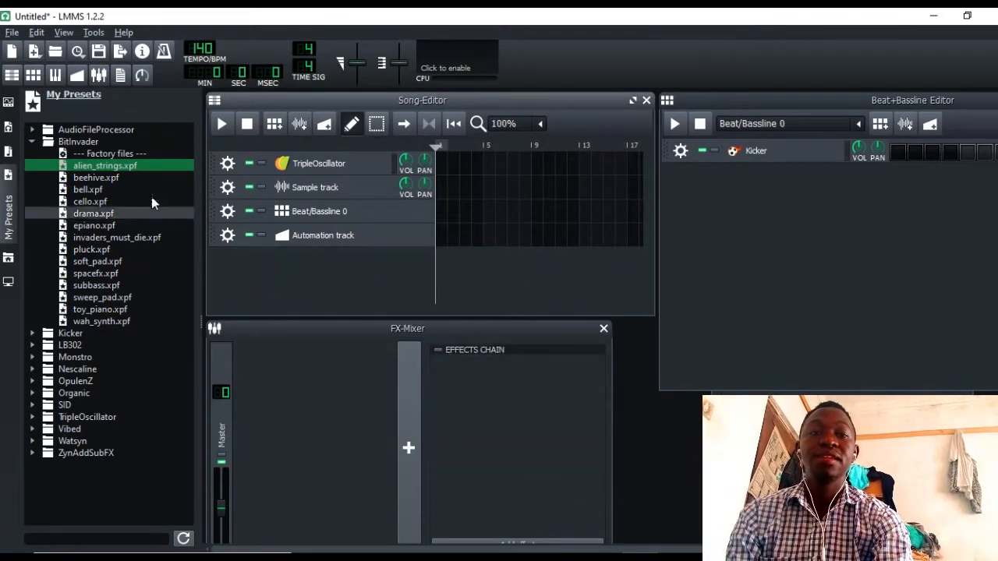
double_click(79, 142)
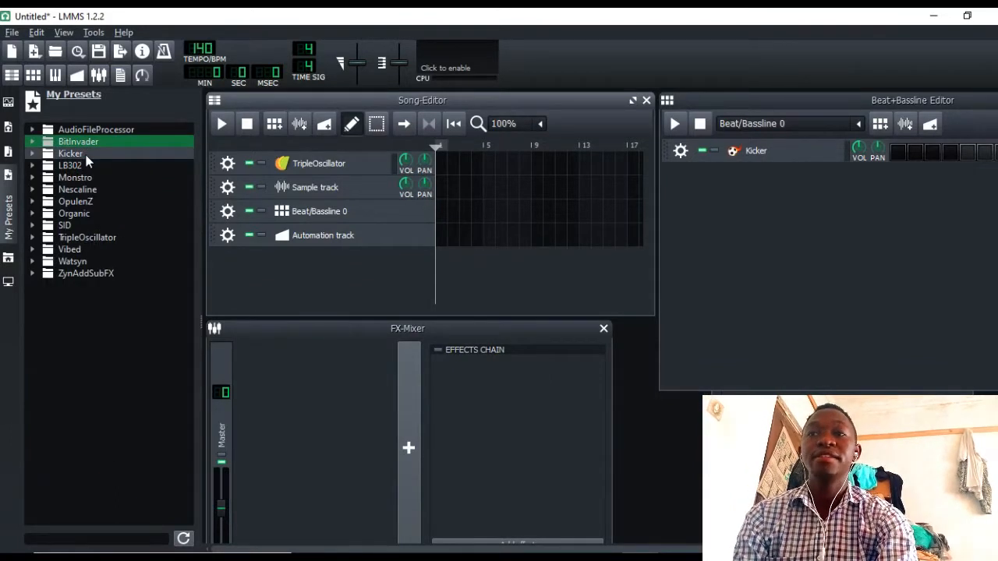
Look into the Kicker and LB302 preset folders, collapsing each one after viewing
double_click(86, 156)
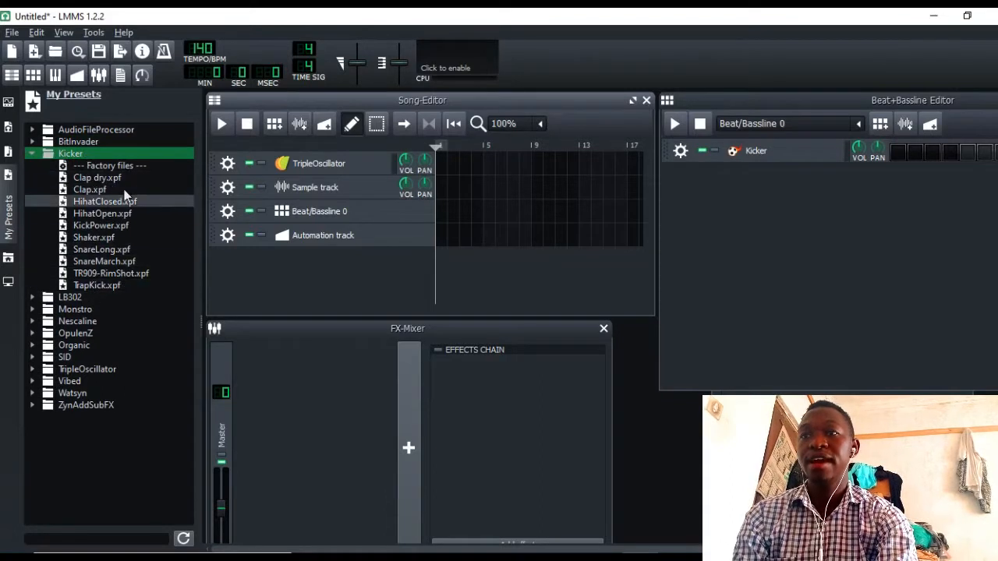
double_click(78, 155)
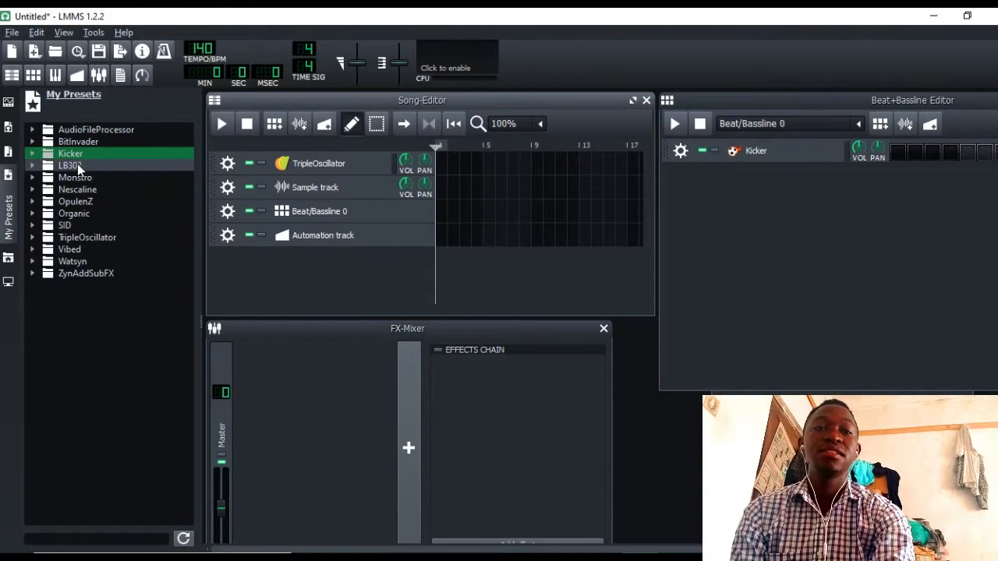
double_click(79, 166)
double_click(79, 166)
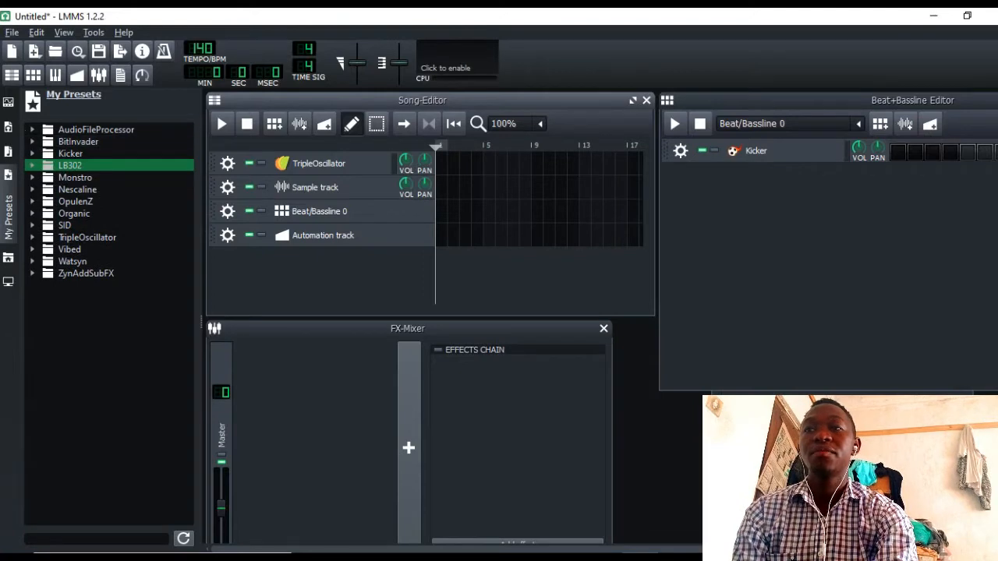
Show the Instrument Plugins list for comparison and return to the My Presets browser
left_click(7, 103)
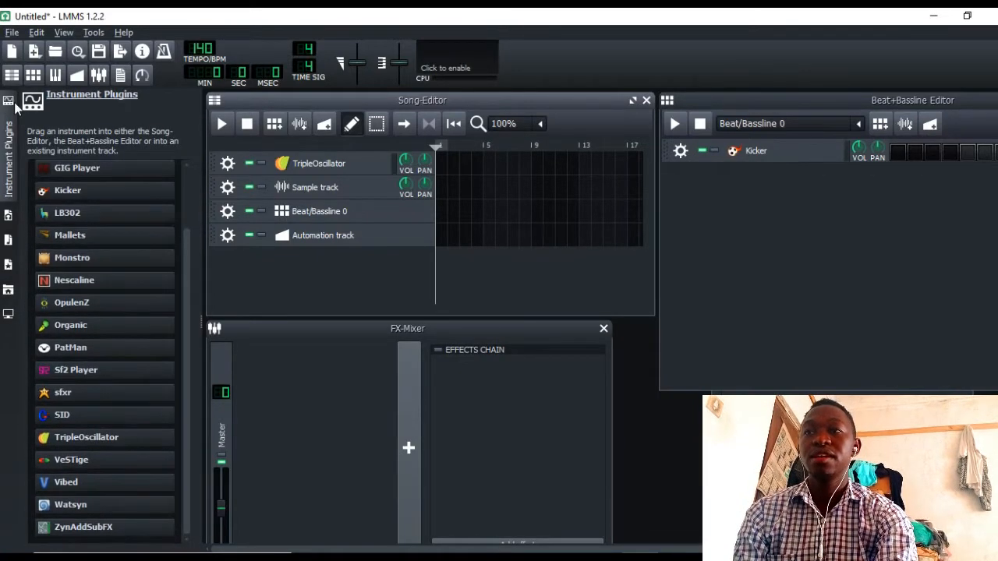
left_click(10, 139)
left_click(12, 180)
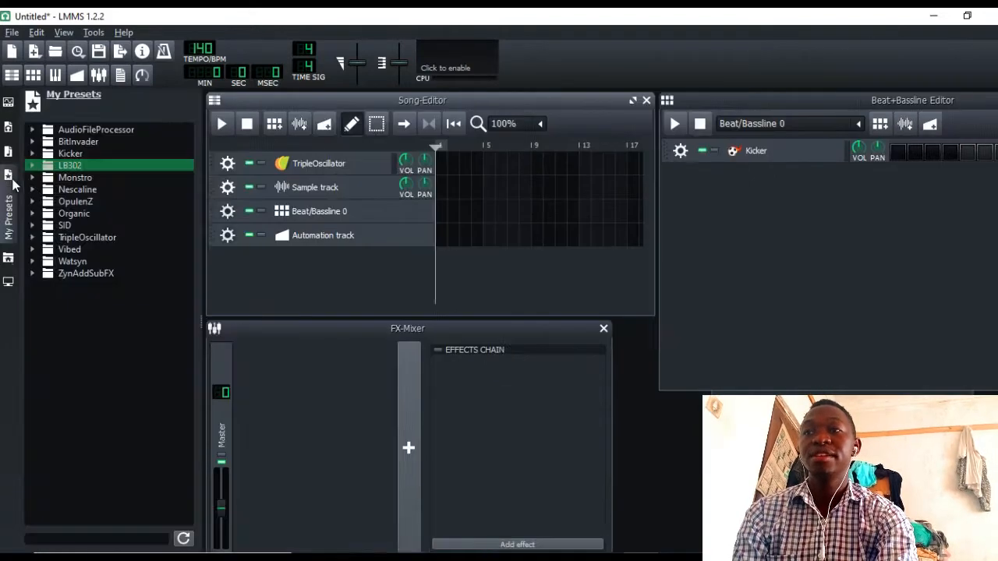
Examine the subfolders of the ZynAddSubFX presets, collapse the folder, and hide the My Presets browser
left_click(95, 275)
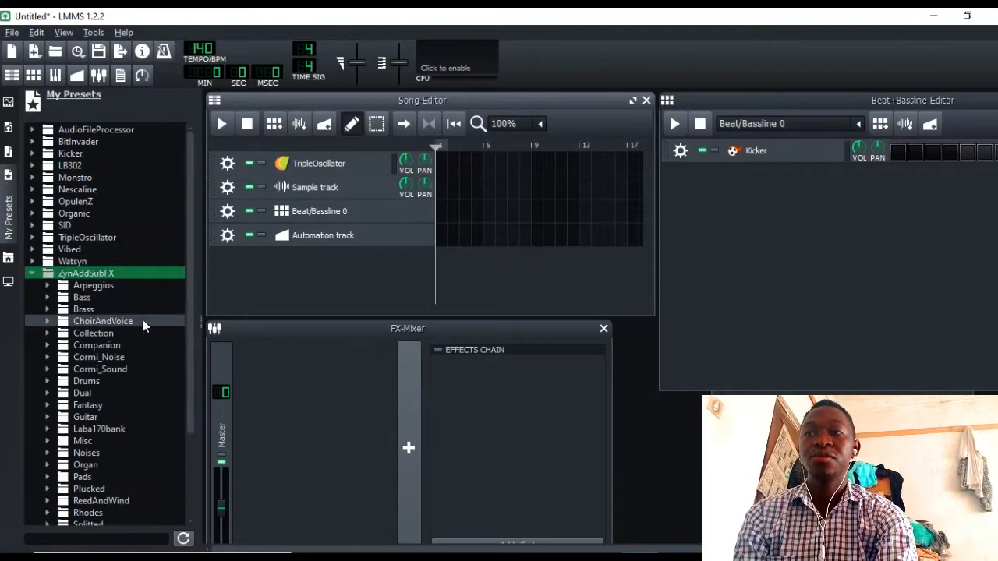
mouse_move(192, 283)
left_mouse_down()
mouse_move(182, 423)
mouse_move(185, 295)
left_mouse_up()
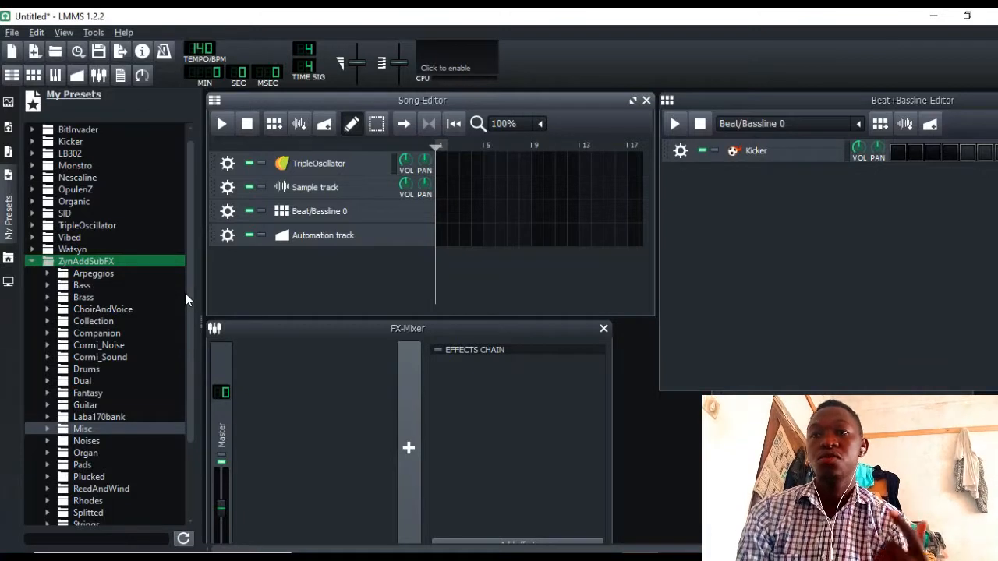
left_click(32, 262)
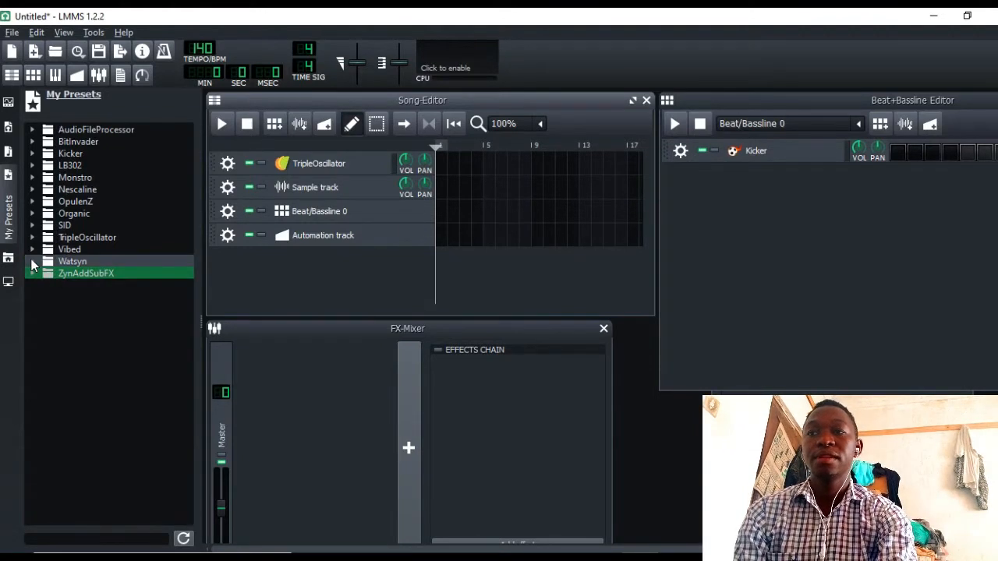
left_click(14, 184)
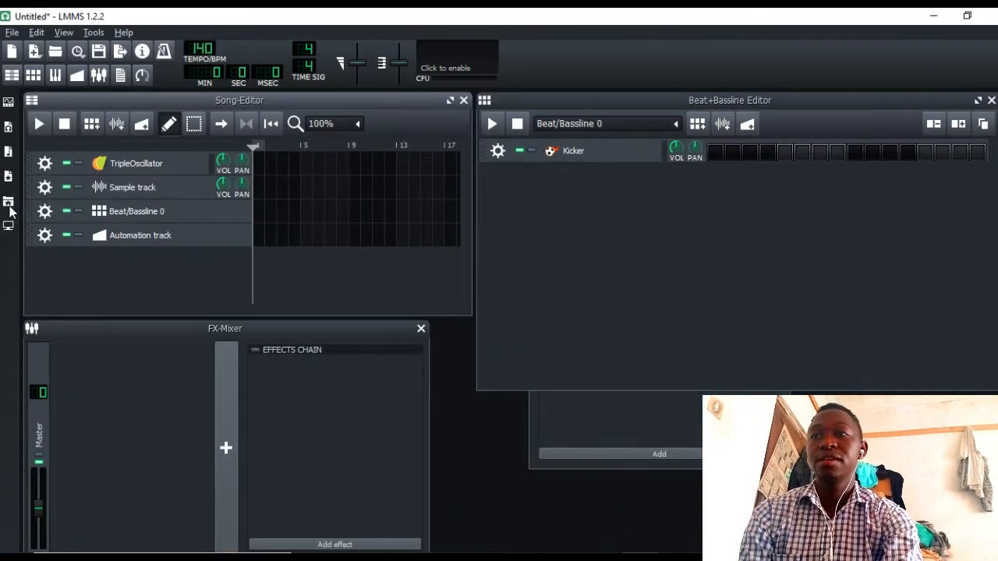
Show the My Home browser, look into its Desktop folder, collapse it, and hide the browser
left_click(8, 204)
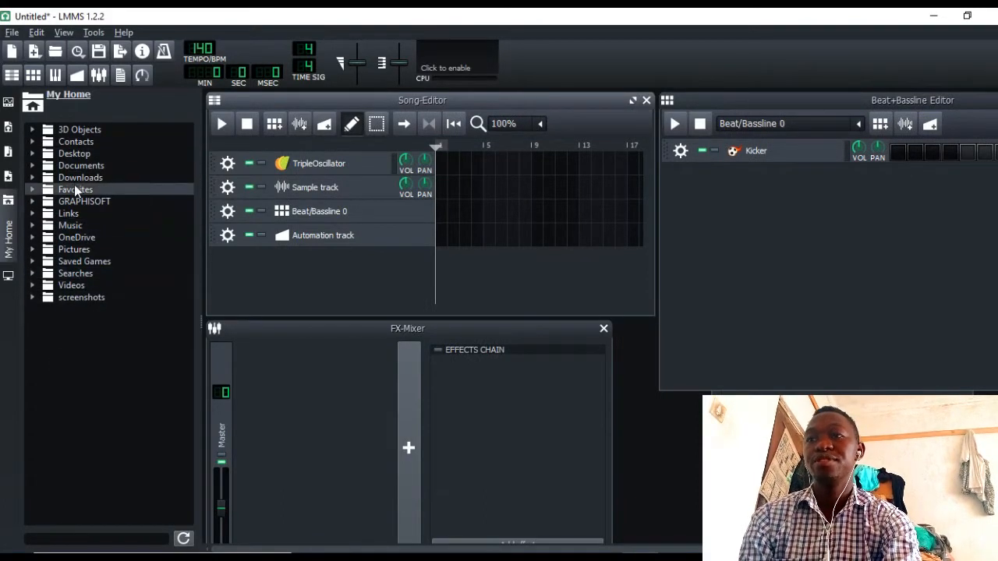
left_click(74, 155)
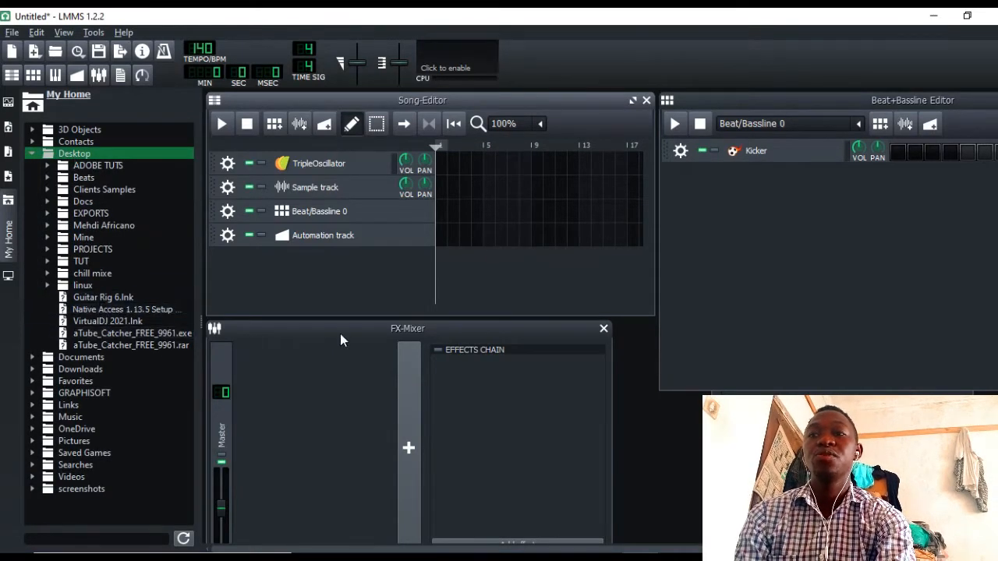
left_click(75, 154)
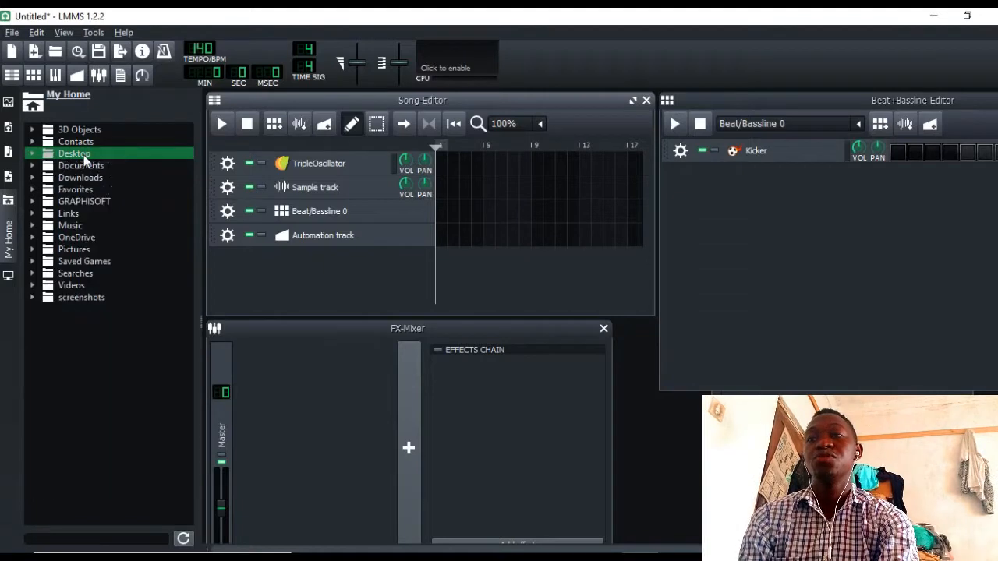
left_click(9, 205)
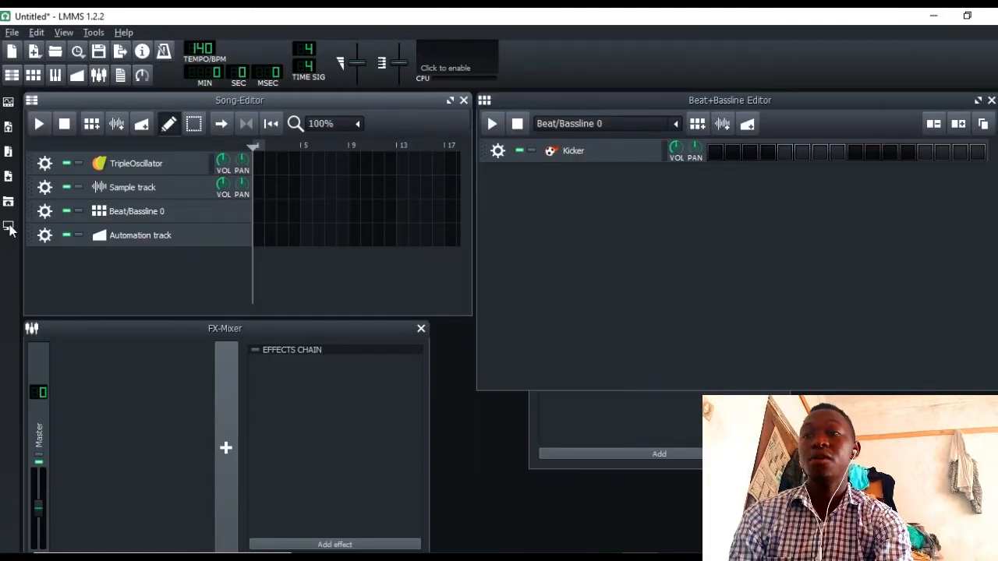
Show the My Computer browser, look into the D:/ drive, collapse it, and hide the browser
left_click(7, 226)
left_click(70, 141)
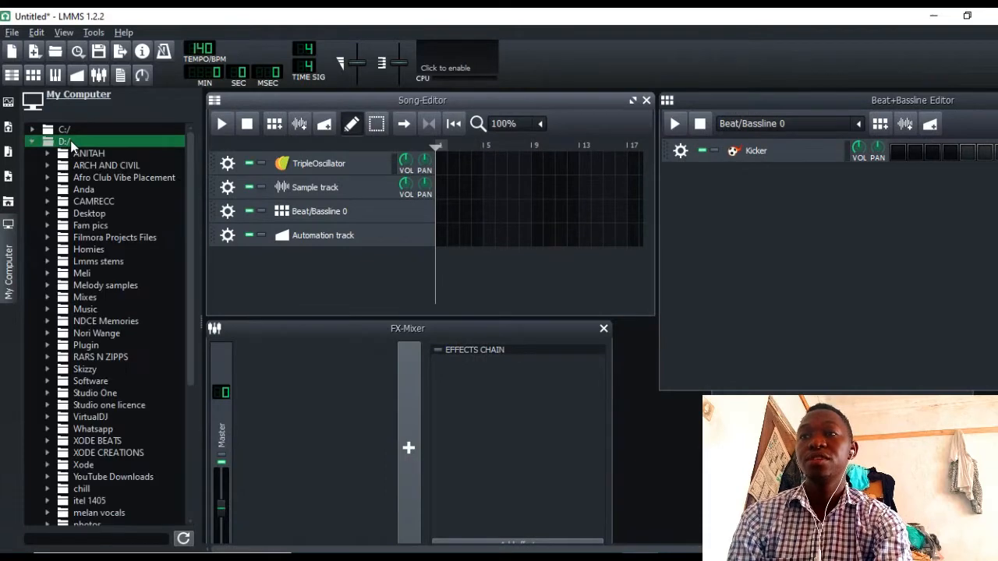
left_click(70, 140)
left_click(9, 227)
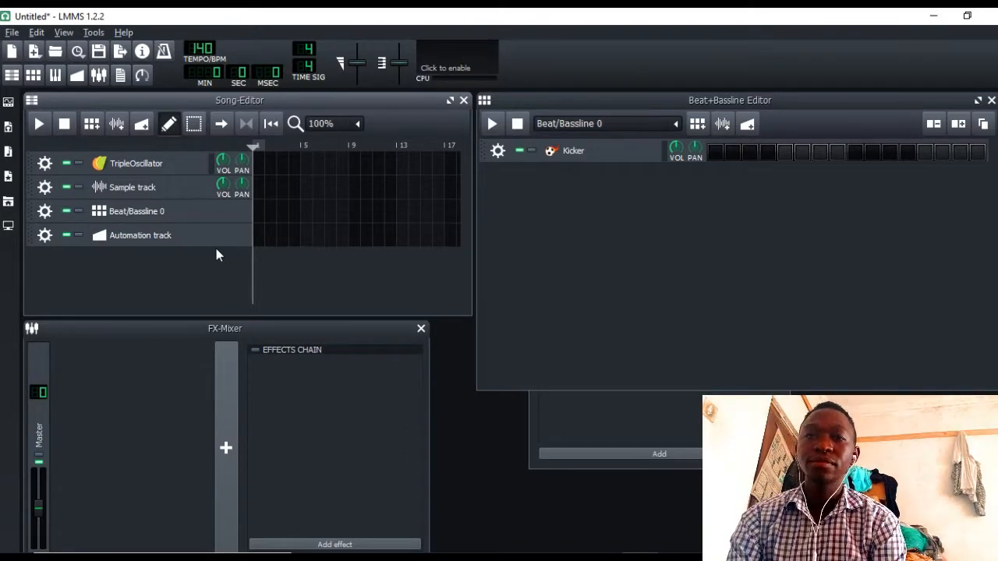
Add piano01.ogg from the instruments folder in My Samples to the Song-Editor as a new track
left_click(8, 154)
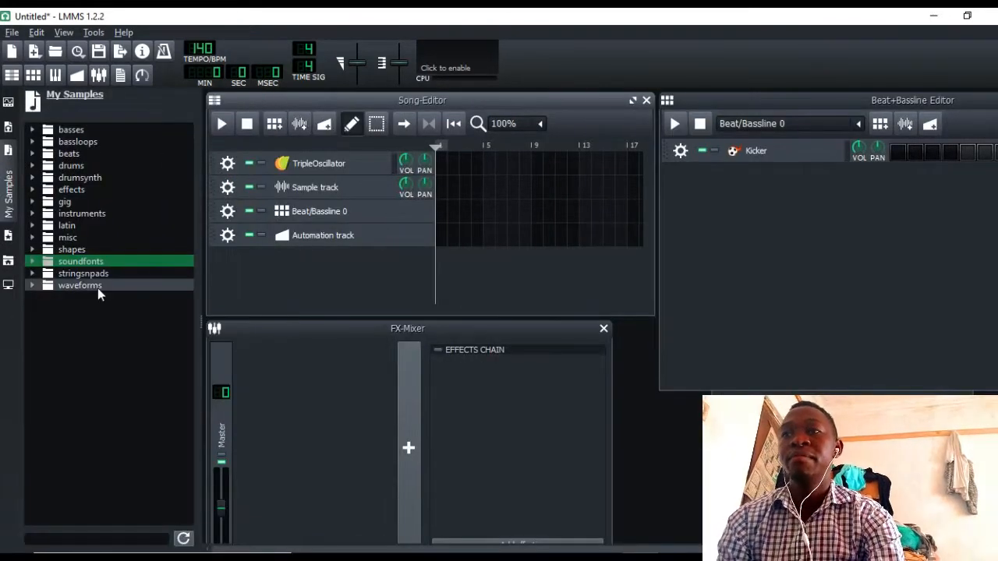
left_click(78, 215)
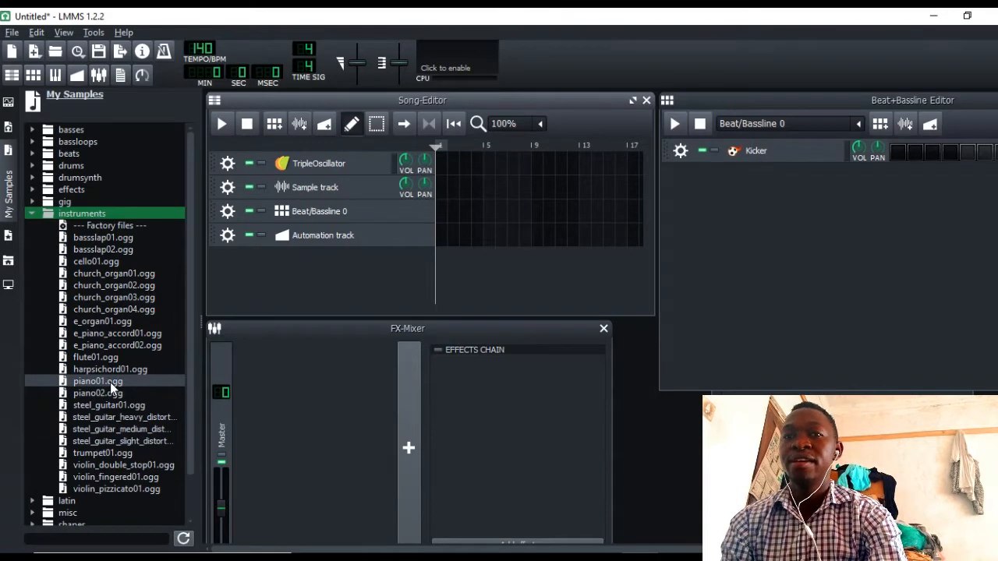
left_click_drag(110, 382, 771, 259)
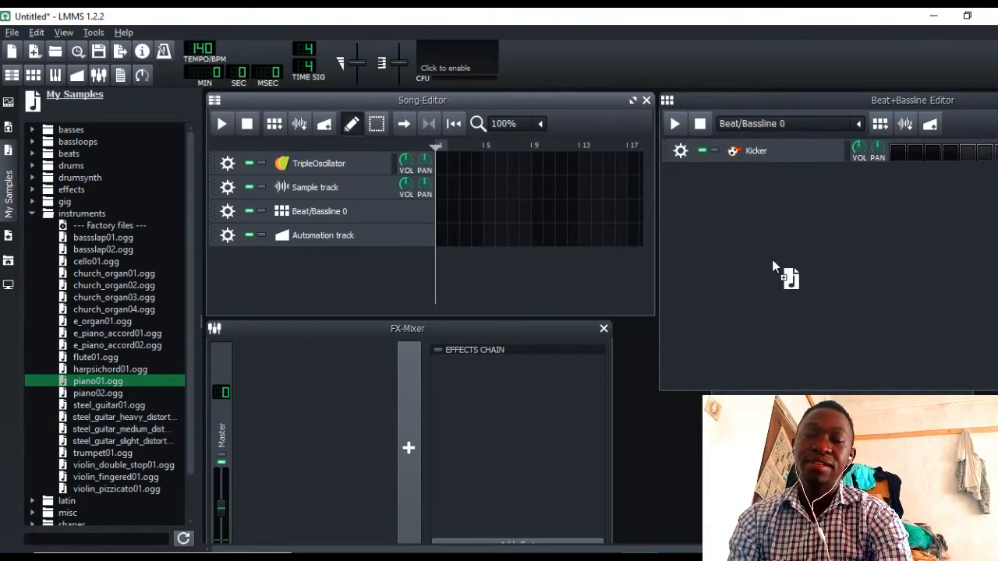
left_click_drag(773, 260, 596, 282)
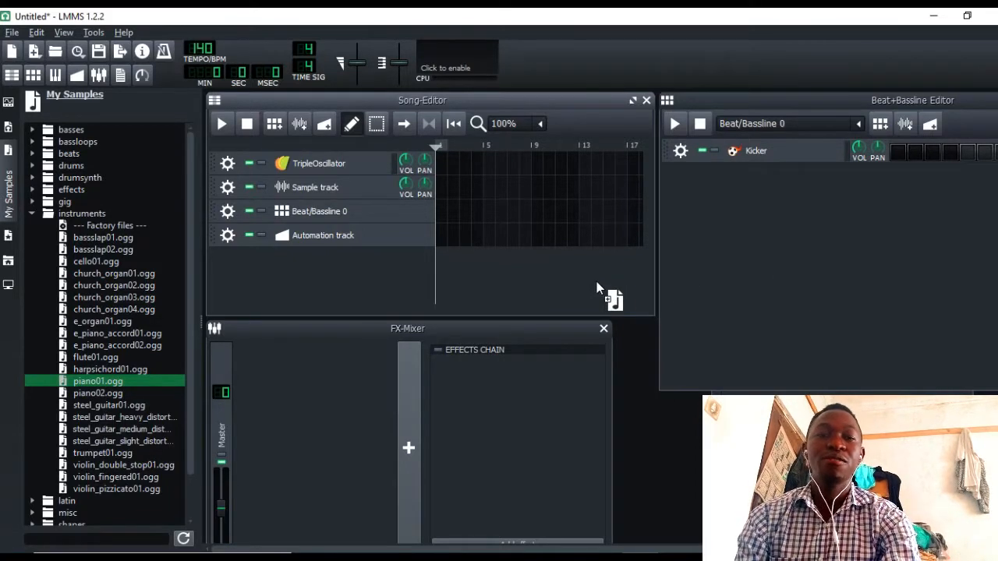
left_click_drag(596, 281, 597, 282)
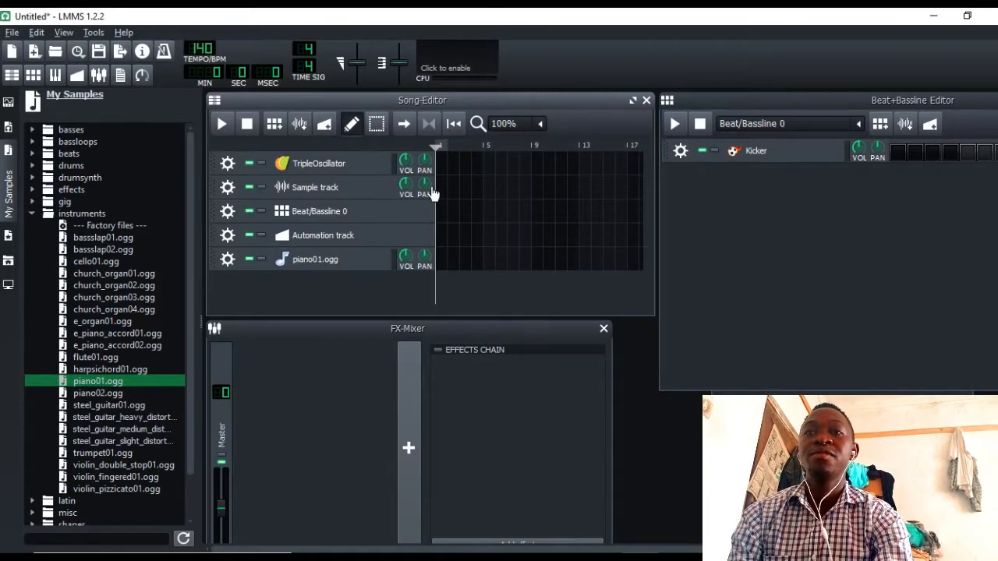
Shift the Beat+Bassline Editor window slightly and enable the loop points in the Song-Editor
left_click_drag(836, 106, 875, 109)
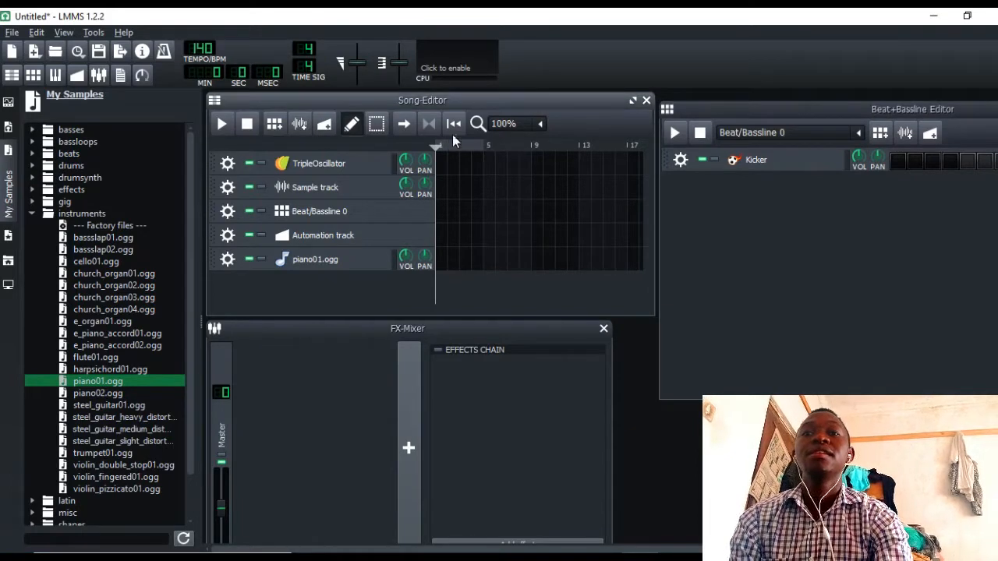
left_click(428, 124)
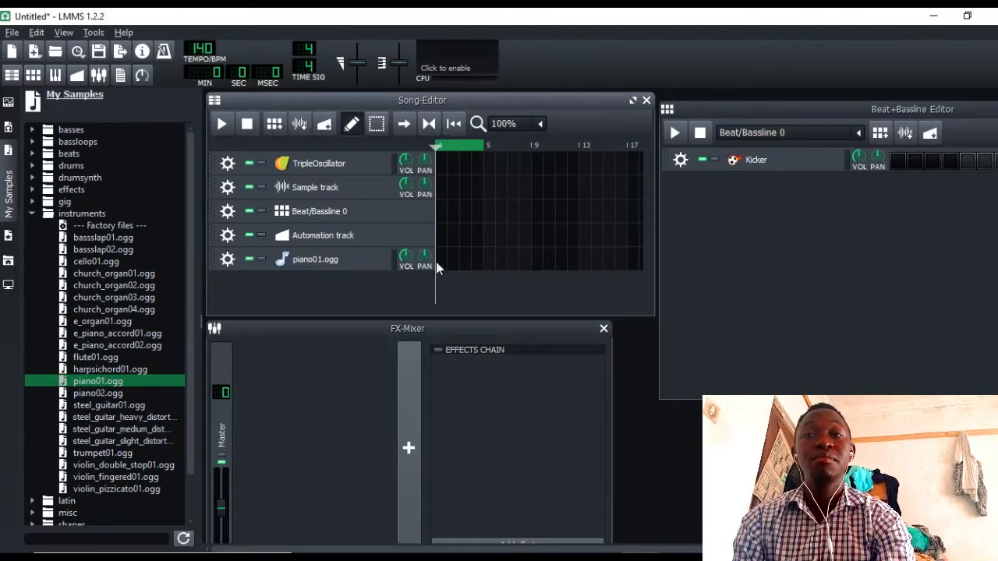
Open the piano01.ogg track's AudioFileProcessor window and move it slightly up over the Song-Editor
left_click(340, 265)
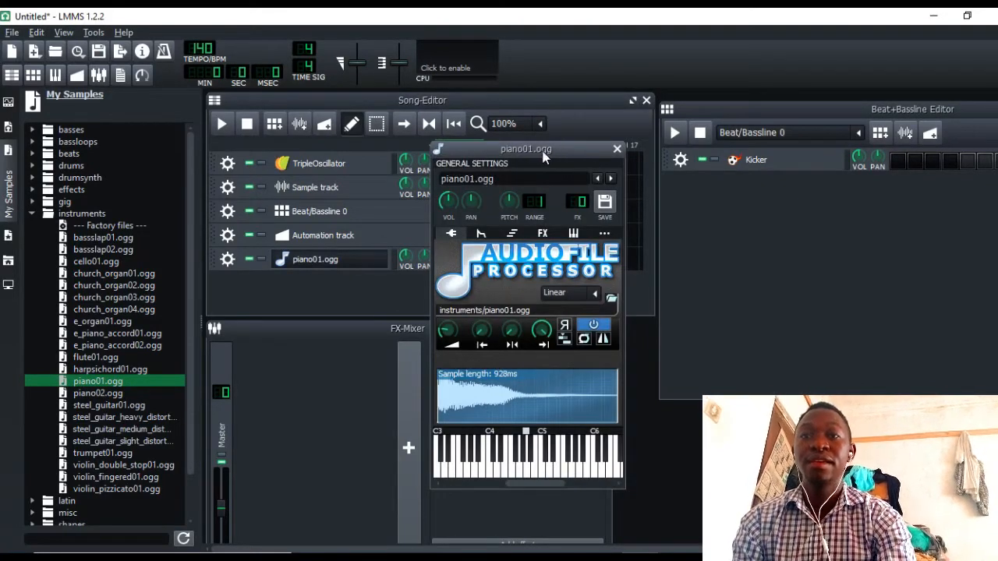
left_click_drag(542, 153, 528, 132)
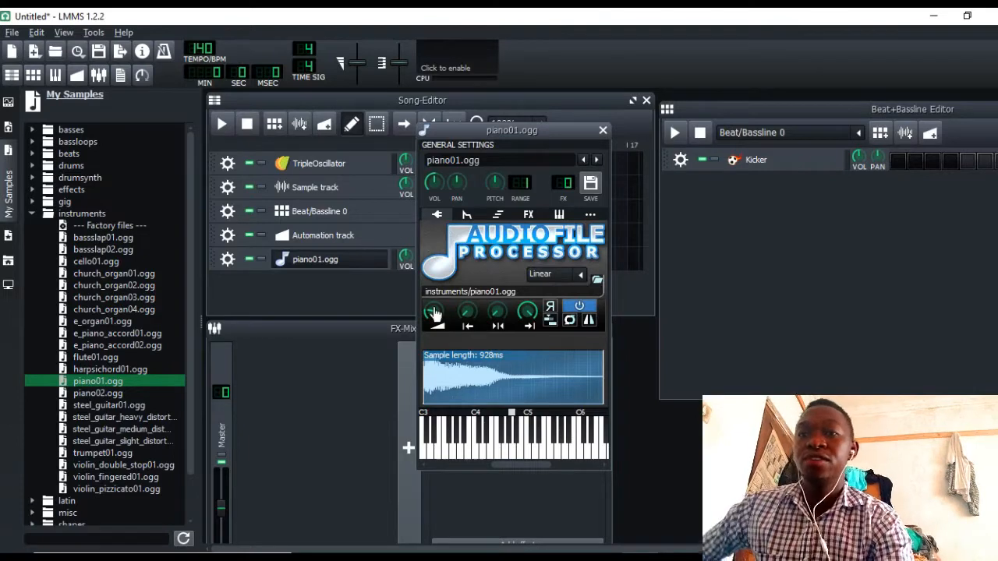
Try the Amplify knob in AudioFileProcessor and play several notes to audition the piano01.ogg sample
left_click_drag(435, 313, 429, 335)
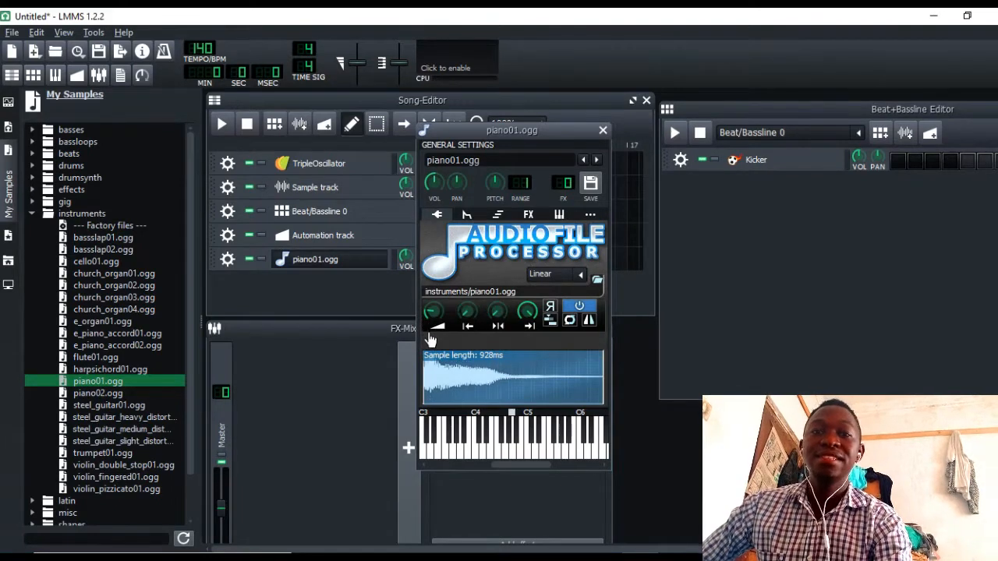
key("y")
key("t")
key("r")
key("y")
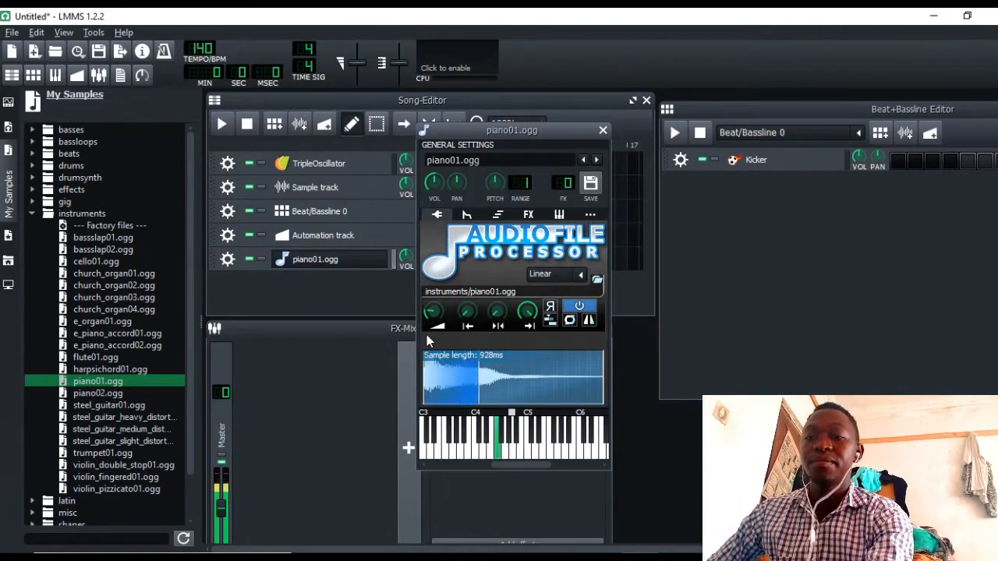
key("y")
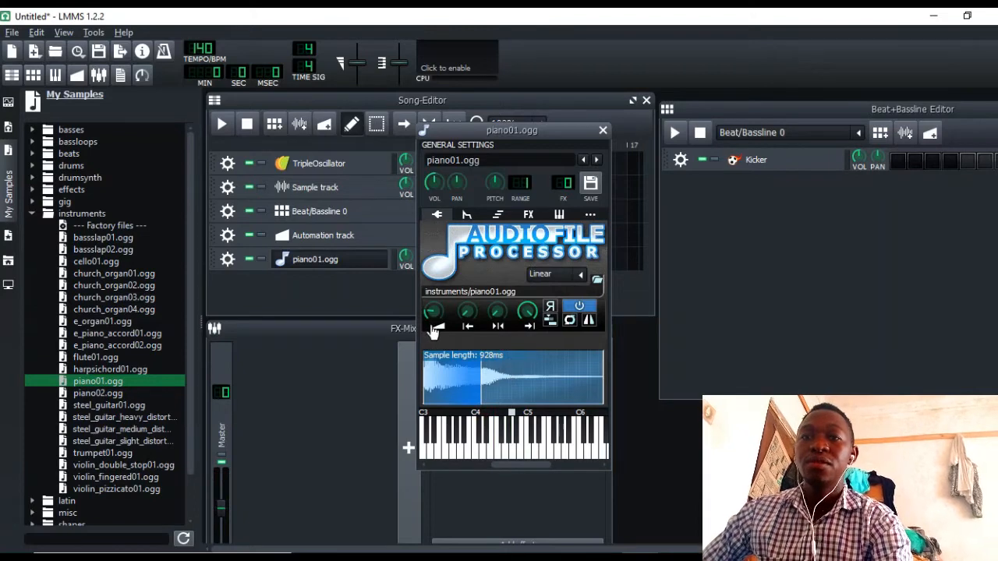
Try a lower Amplify setting on the piano01.ogg sample, play a few notes, and raise the level again
left_click_drag(435, 310, 439, 336)
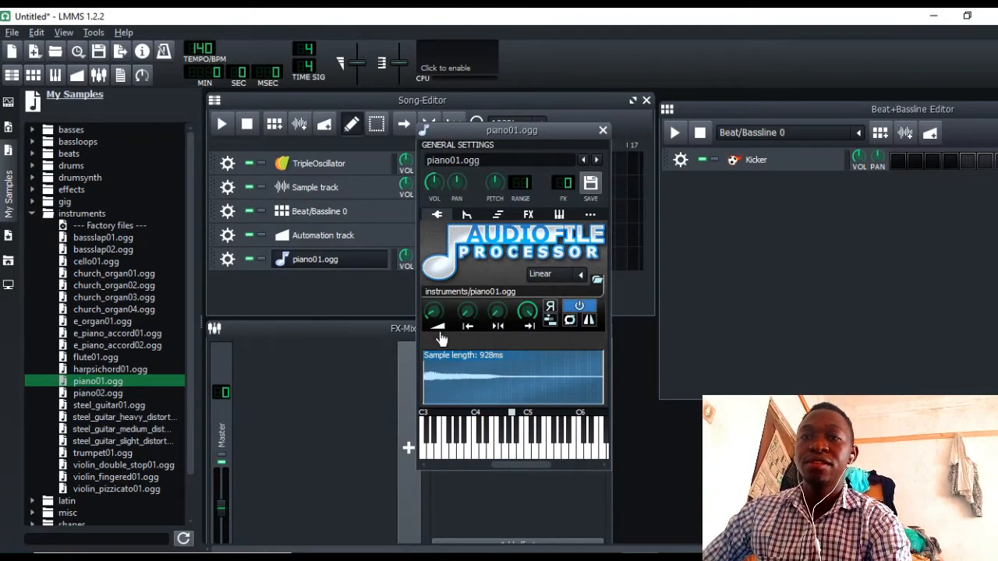
key("t")
key("u")
key("o")
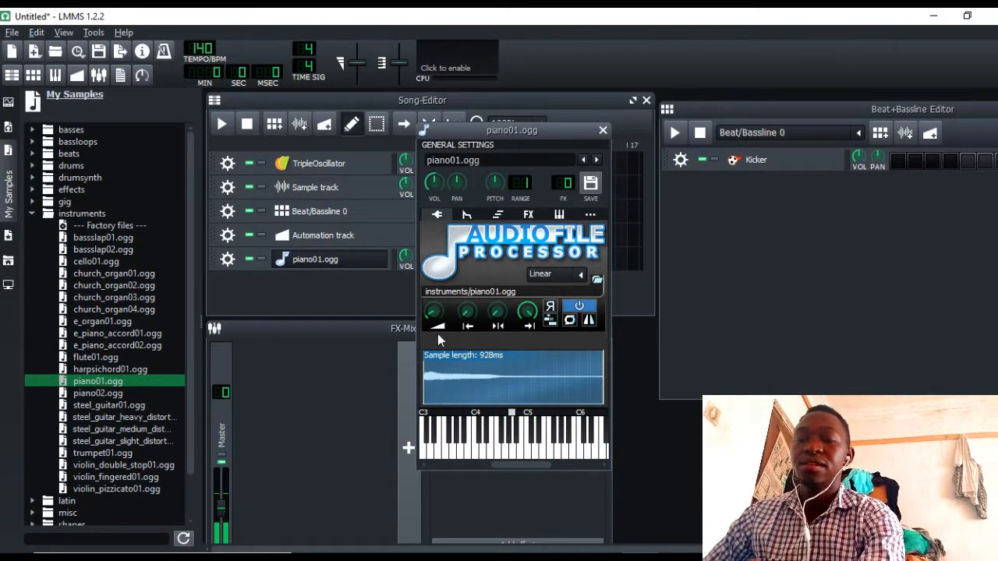
left_click_drag(434, 316, 435, 294)
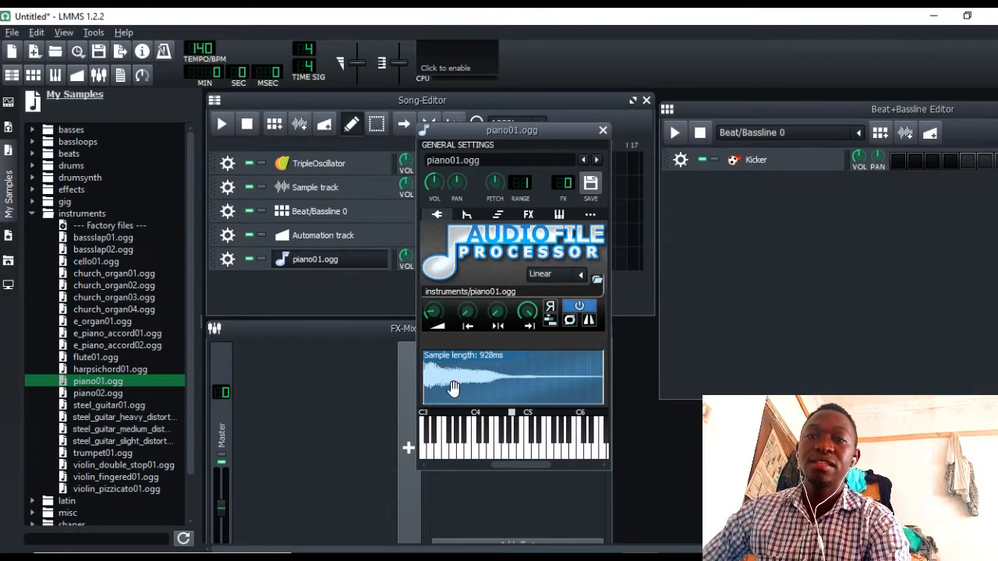
Try the start and loopback point knobs, and shorten the sample to 144 ms with the end point knob
mouse_move(466, 315)
left_mouse_down()
mouse_move(465, 263)
mouse_move(472, 365)
left_mouse_up()
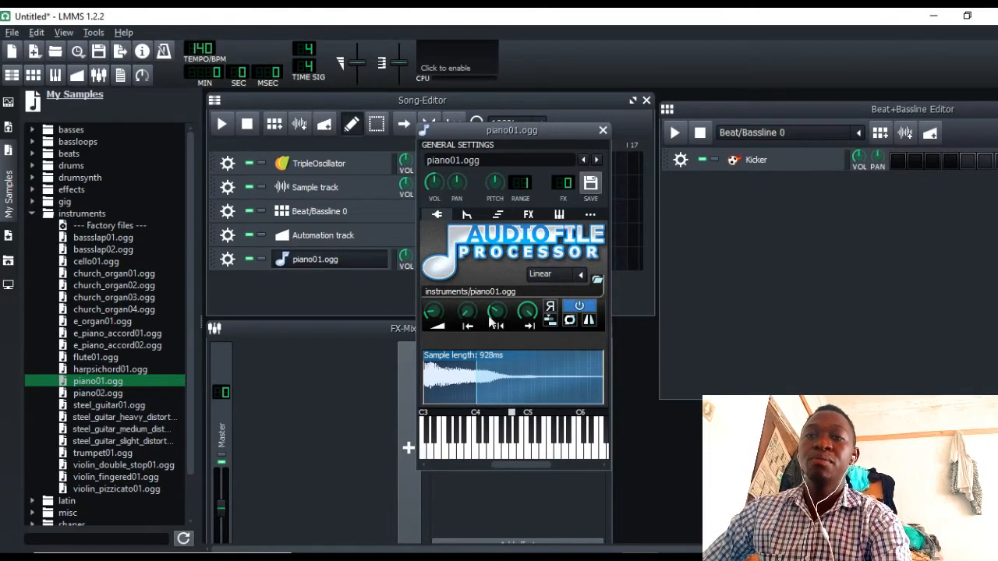
left_click_drag(491, 312, 497, 388)
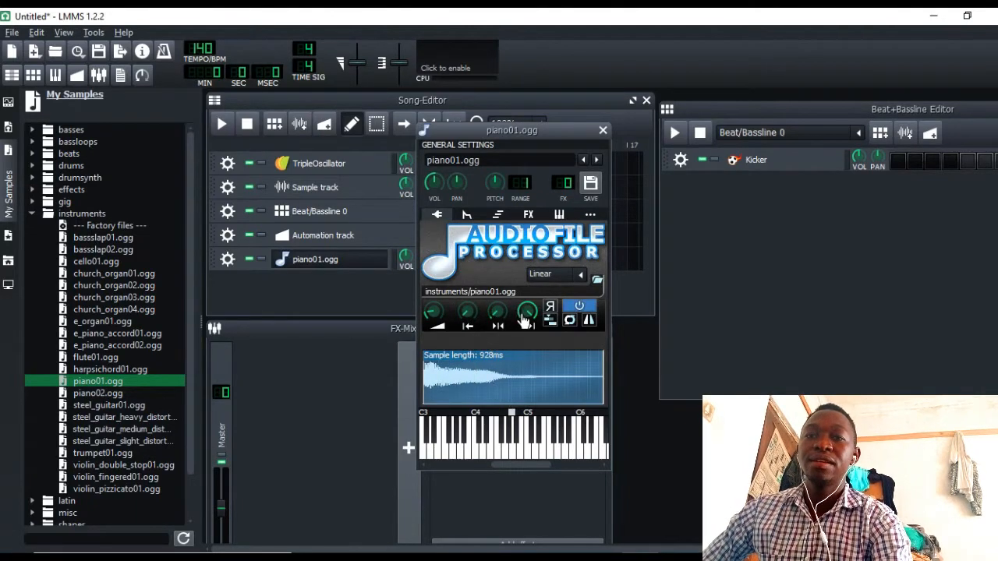
left_click_drag(528, 315, 529, 425)
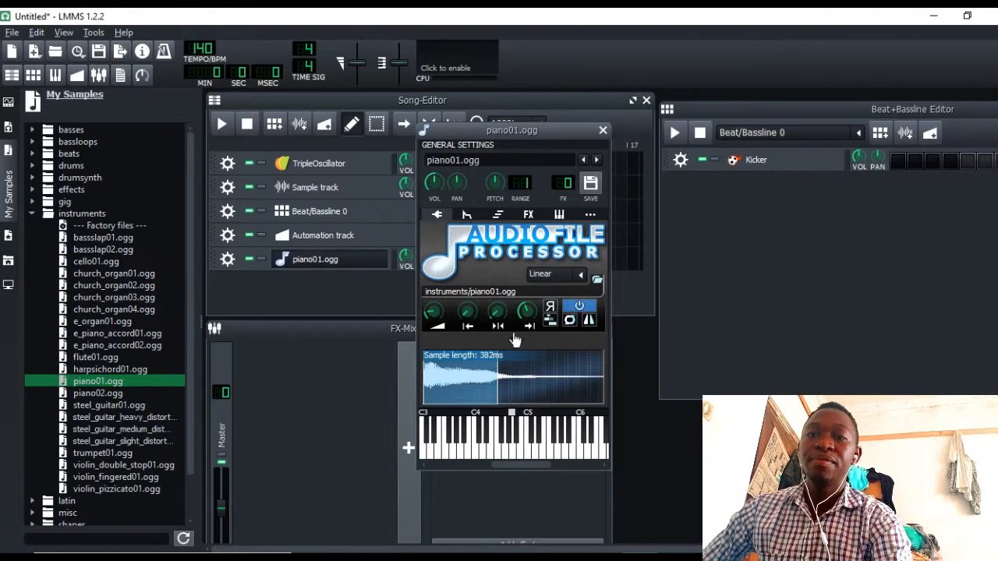
left_click_drag(524, 314, 524, 363)
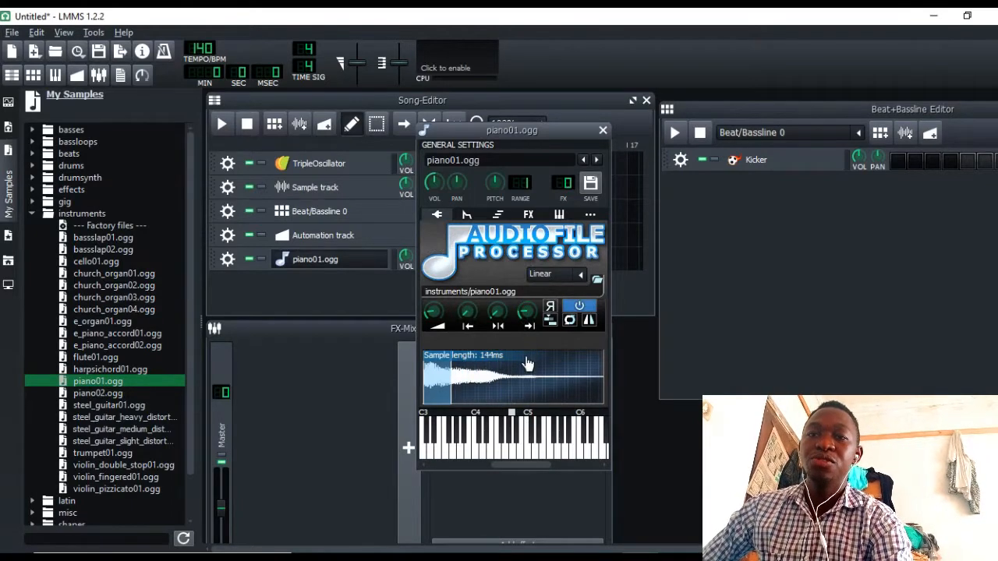
Play a series of notes to audition the shortened sample, and restore the end point to the full sample length
key("y")
key("t")
key("u")
key("o")
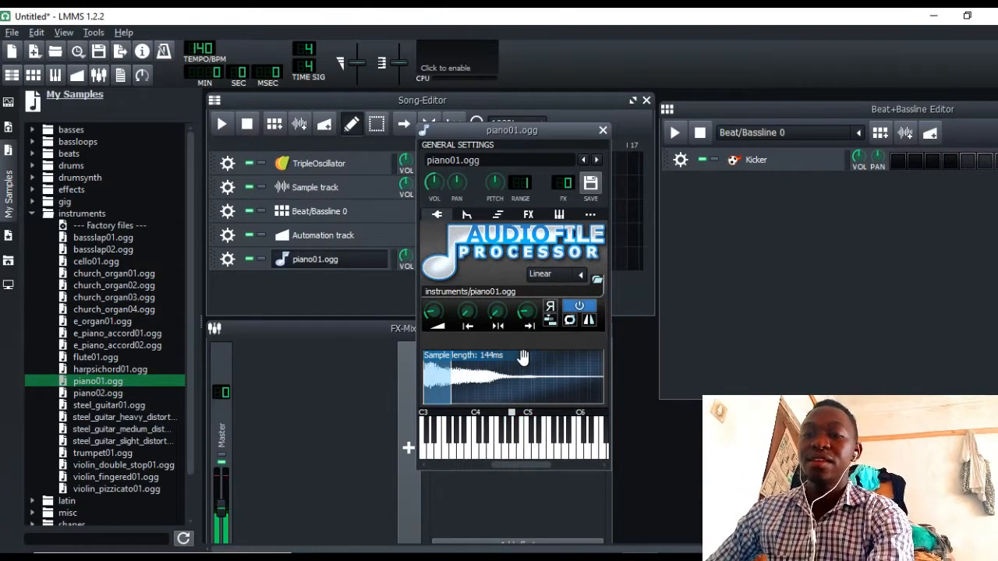
key("t")
key("u")
key("o")
key("t")
key("o")
key("t")
key("u")
key("o")
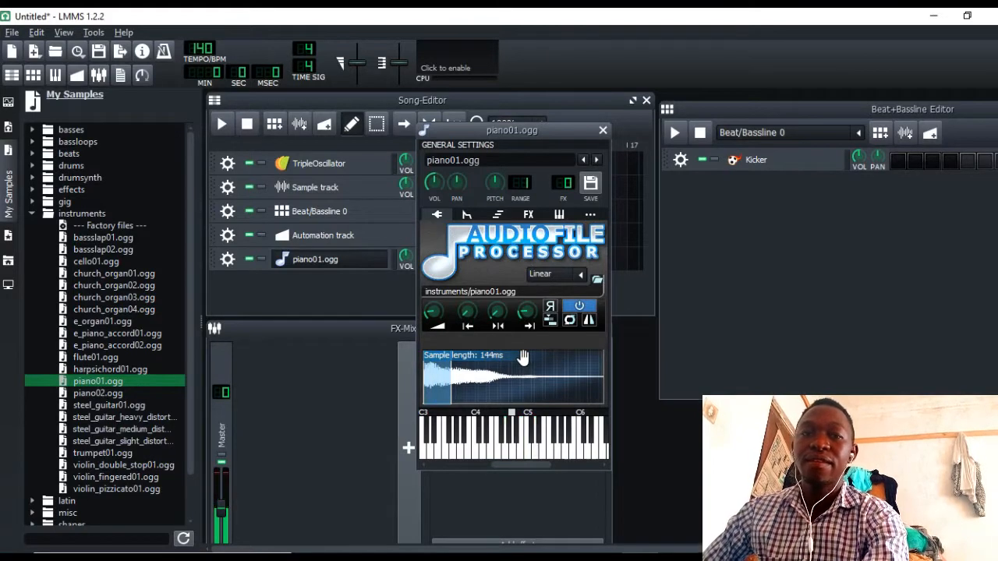
left_click_drag(527, 313, 612, 103)
Try reversing the piano01.ogg sample, play several notes to hear it backwards, and turn the reversal off
left_click(550, 311)
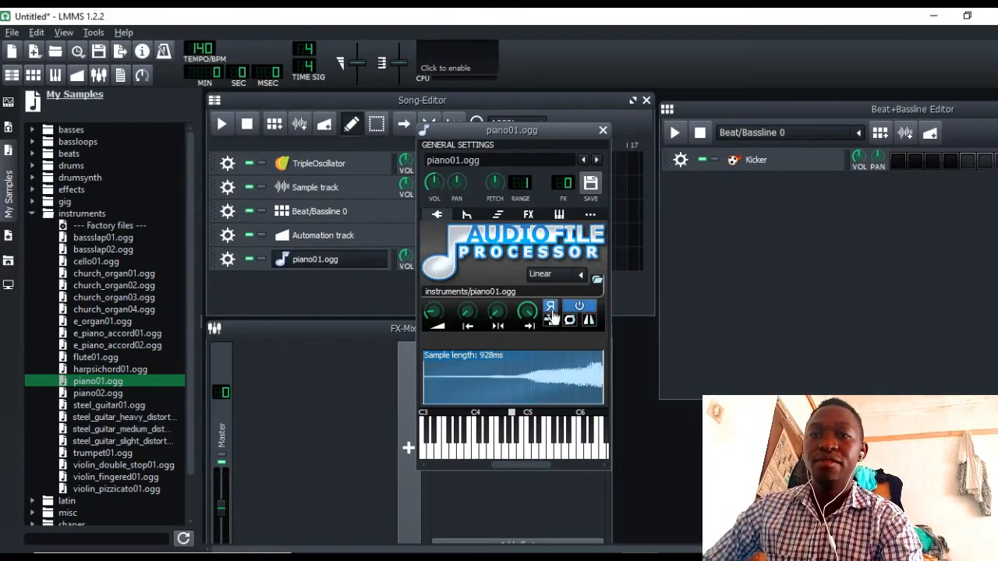
key("y")
key("i")
key("y")
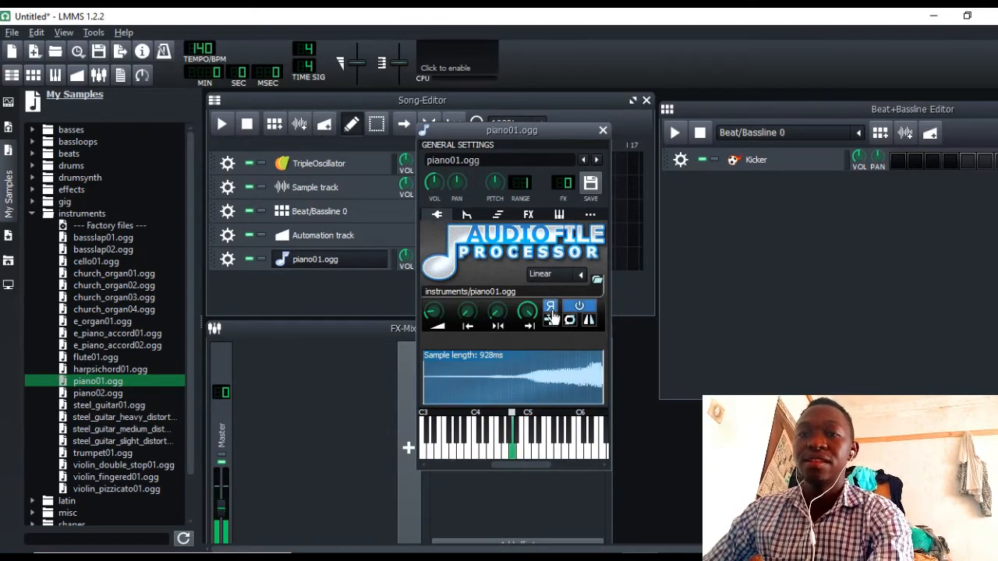
key("t")
key("u")
key("o")
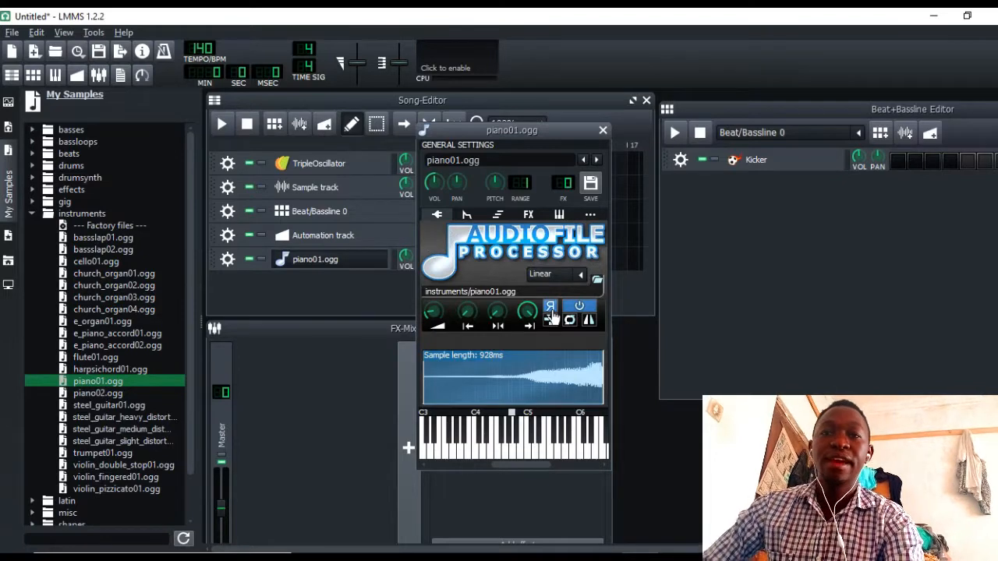
left_click(552, 312)
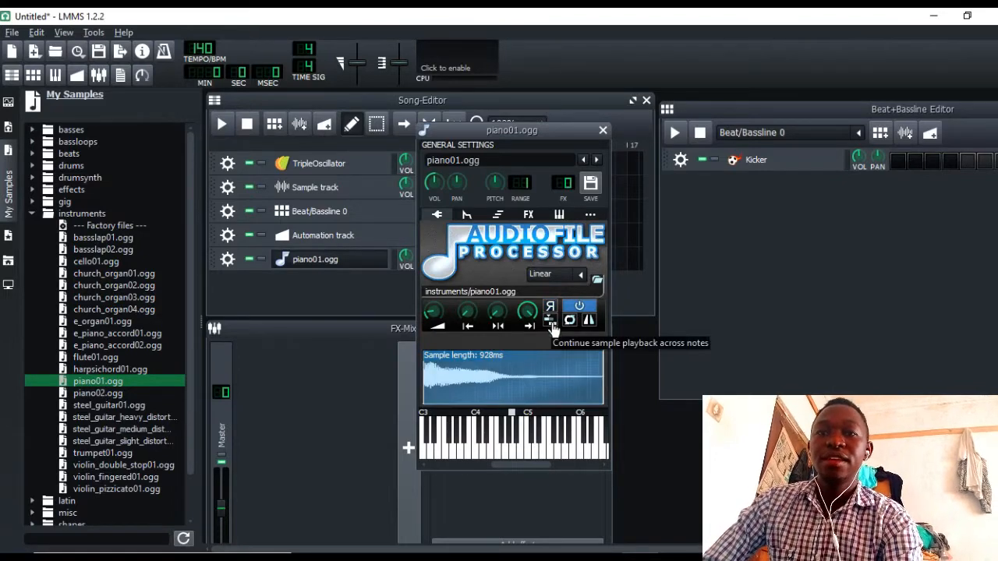
Try continued sample playback across notes and the normal loop, and enable the ping-pong loop, auditioning the loop modes with a note
left_click(550, 321)
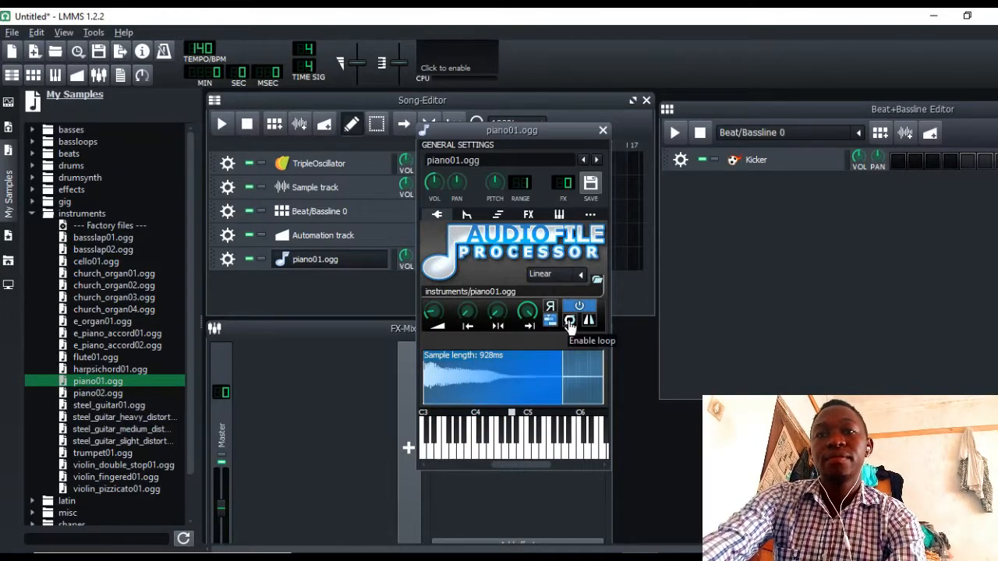
left_click(569, 322)
key("t")
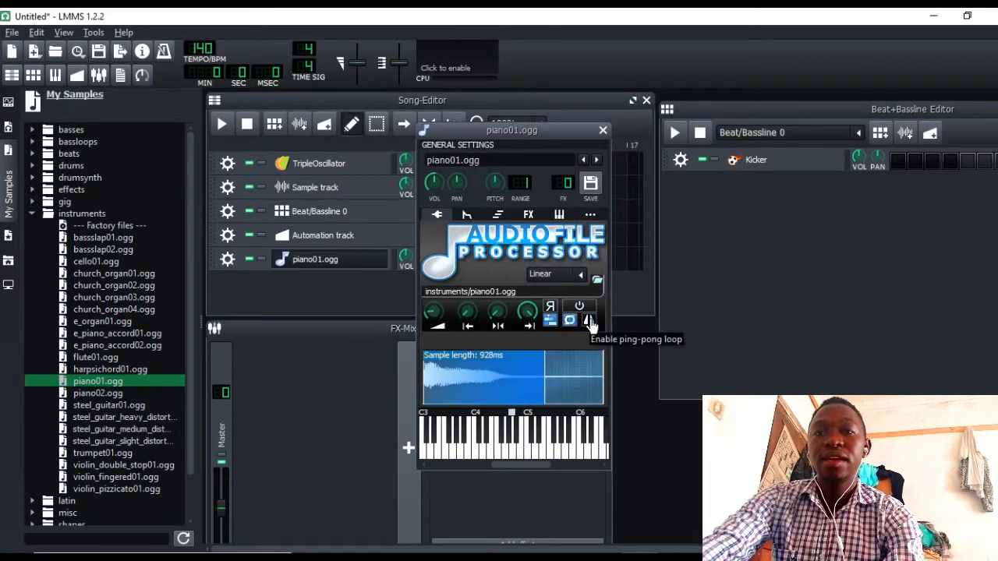
left_click(590, 322)
key("t")
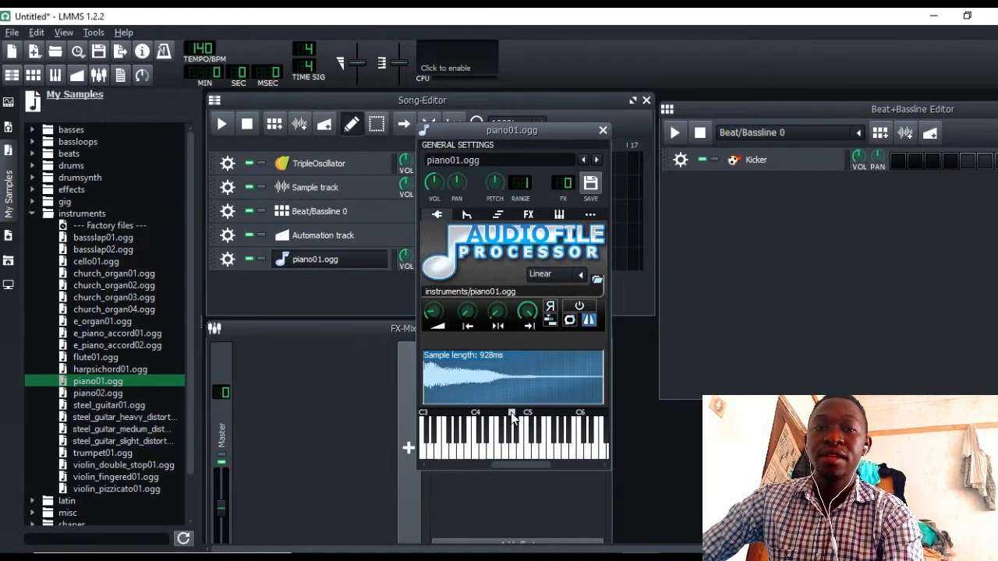
Play a few notes at the original base note, and set the base note to C4 to compare the pitch
key("z")
key("c")
key("b")
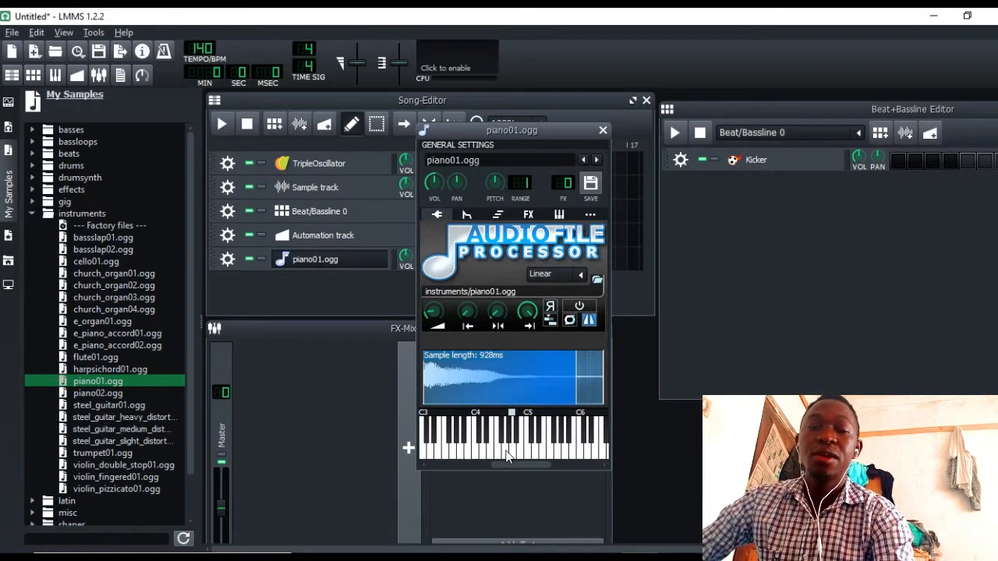
left_click(476, 417)
left_click(476, 417)
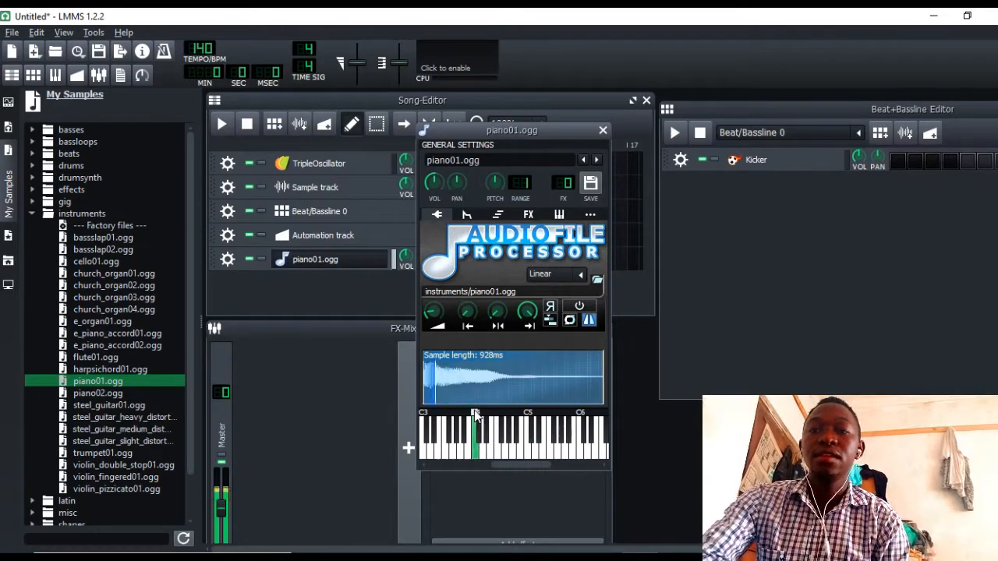
key("q")
key("e")
key("t")
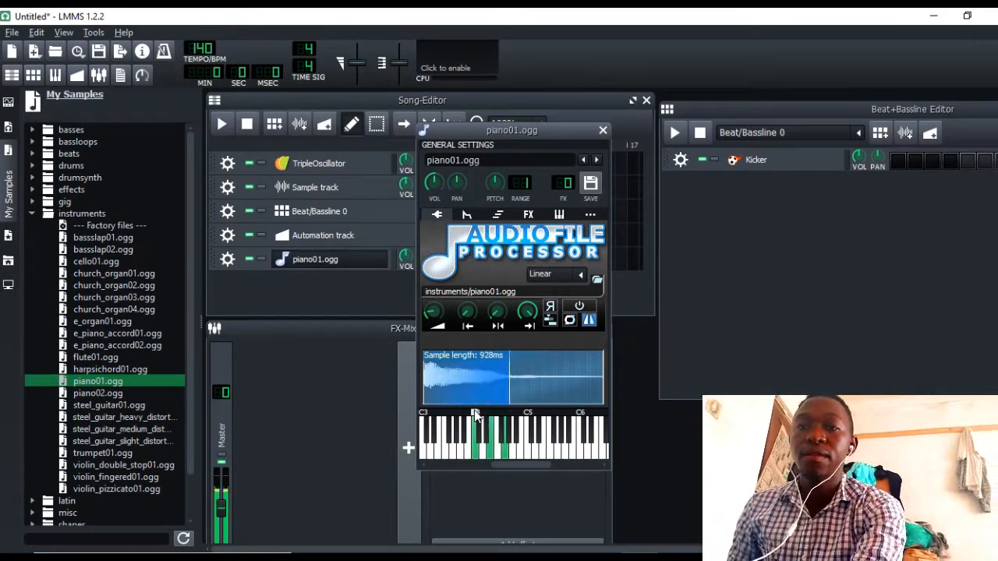
key("t")
key("q")
key("e")
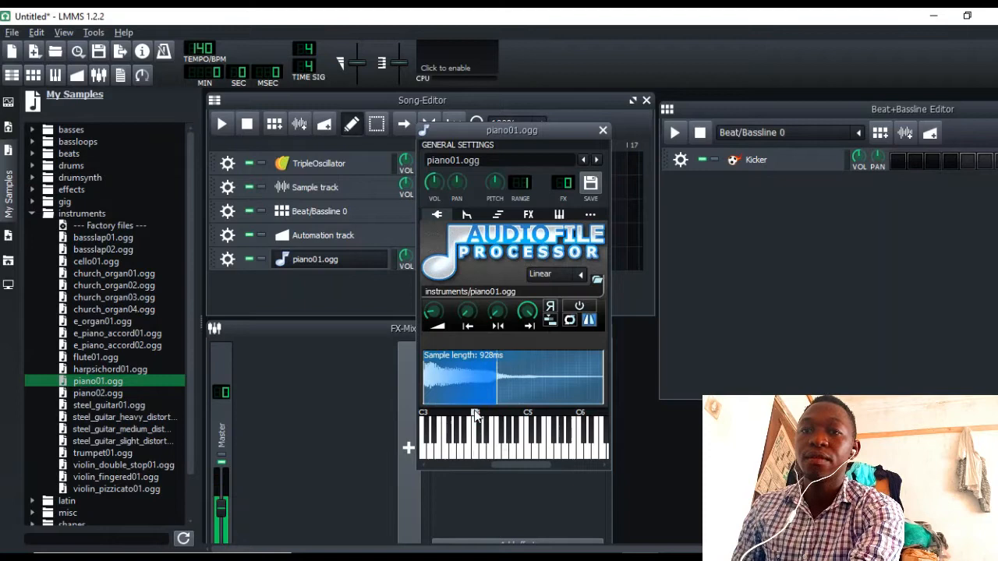
Set the sample's base note to C5 and play a few notes to hear the pitch shift
left_click(527, 415)
key("q")
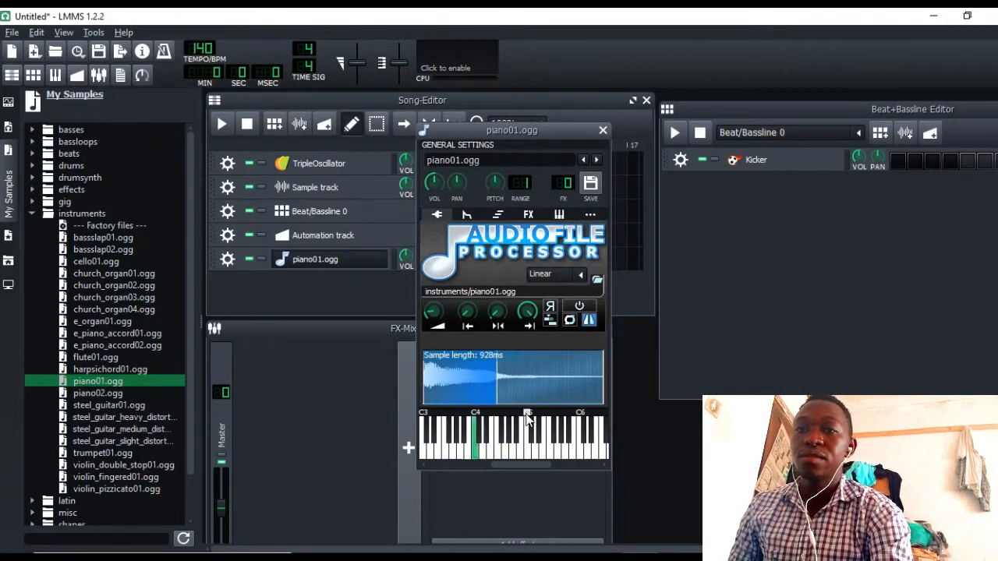
key("q")
key("e")
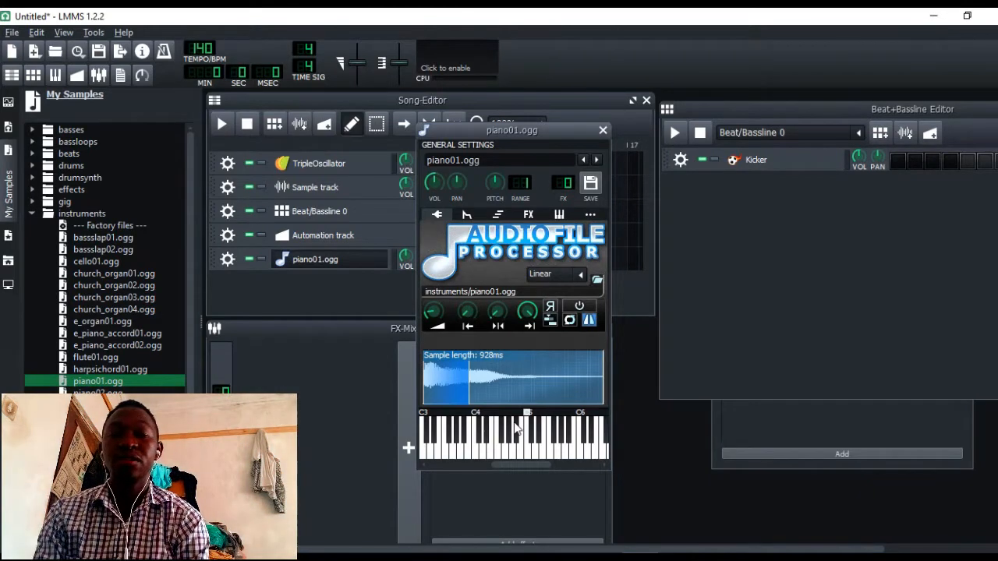
Add the GTune VST to the piano01.ogg effects chain and place its window beside the instrument window
left_click(529, 215)
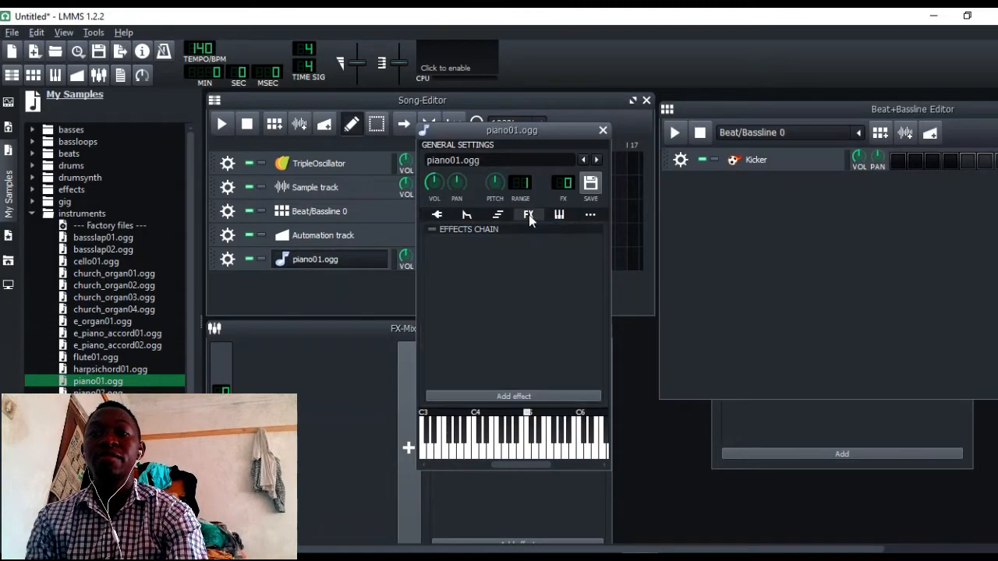
left_click(526, 394)
type("gt")
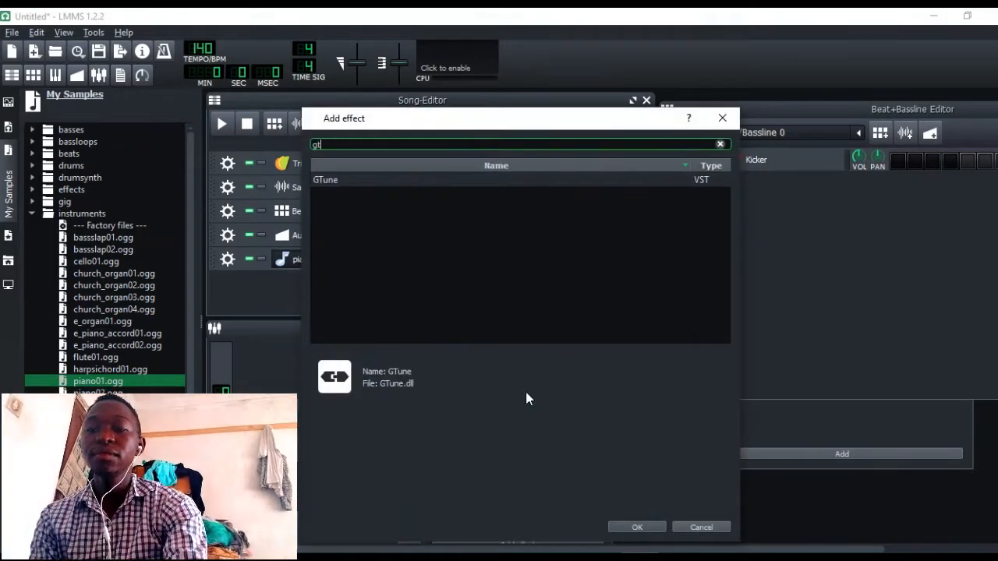
double_click(344, 179)
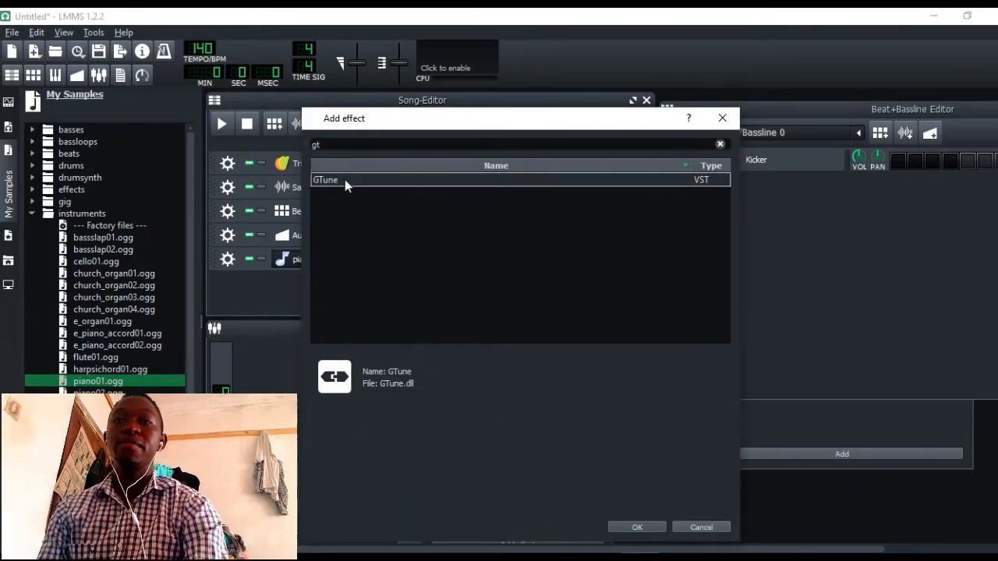
left_click(728, 324)
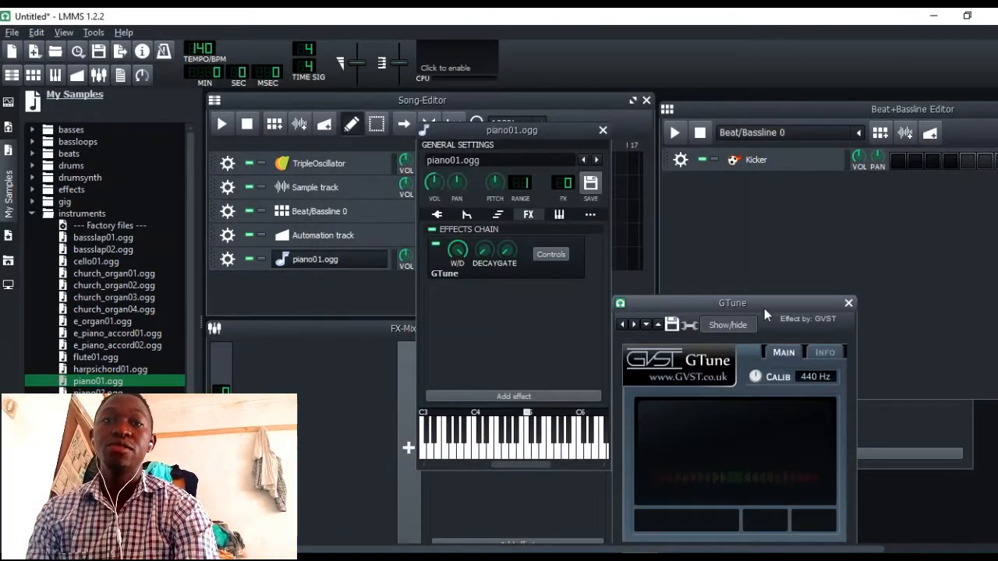
left_click_drag(764, 308, 801, 208)
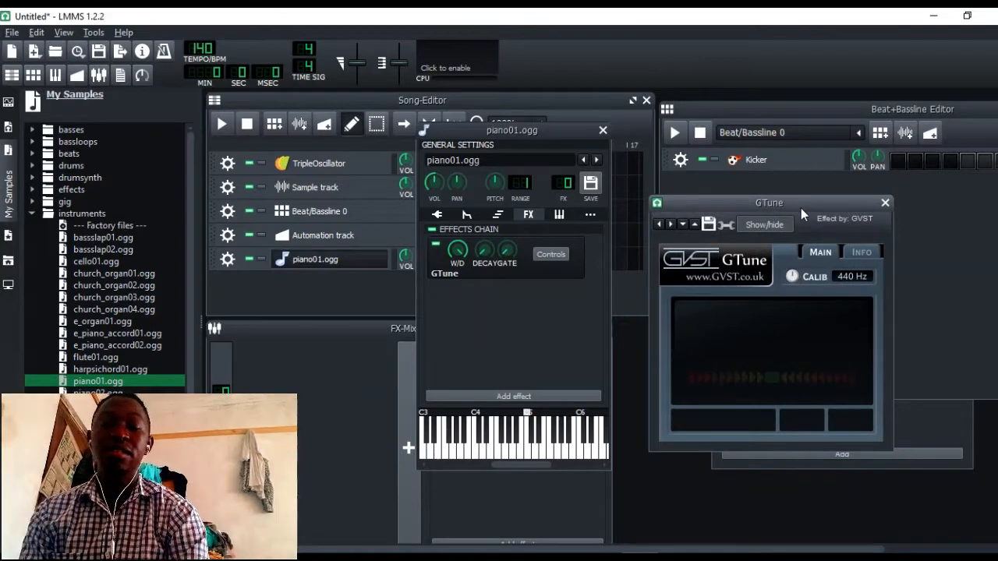
Play several notes to check their pitch in GTune, and test a base note just below C5
key("n")
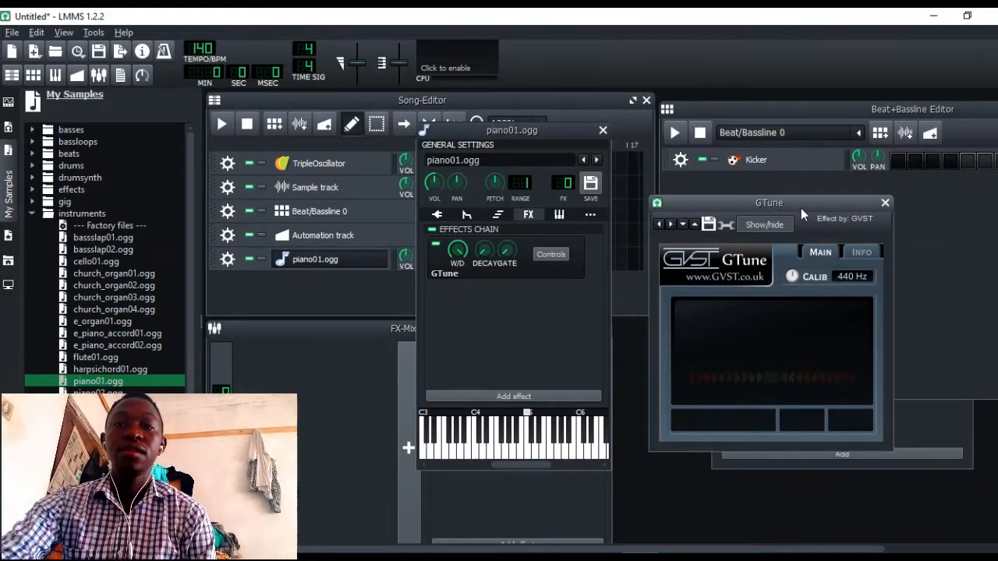
key("z")
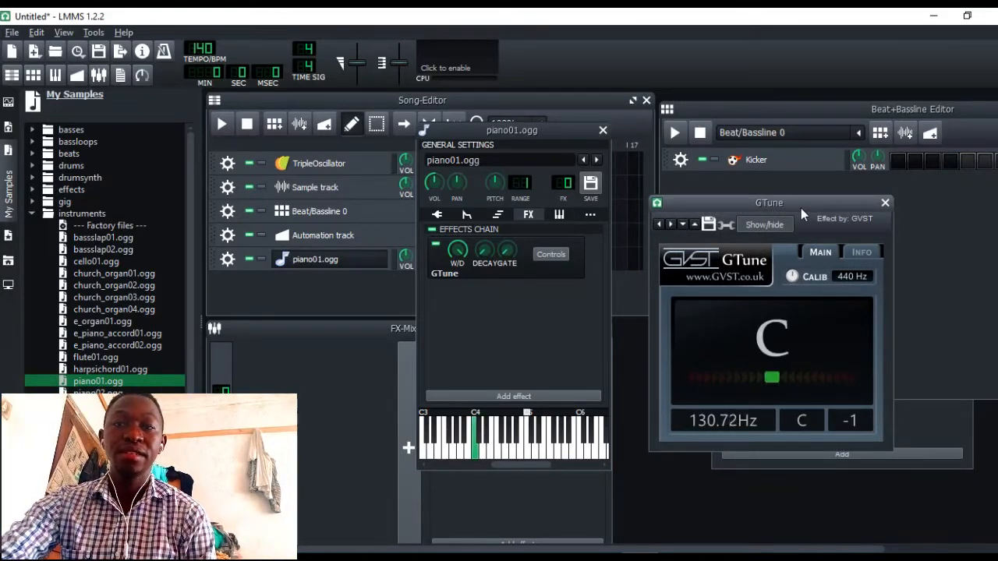
key("x")
key("c")
key("v")
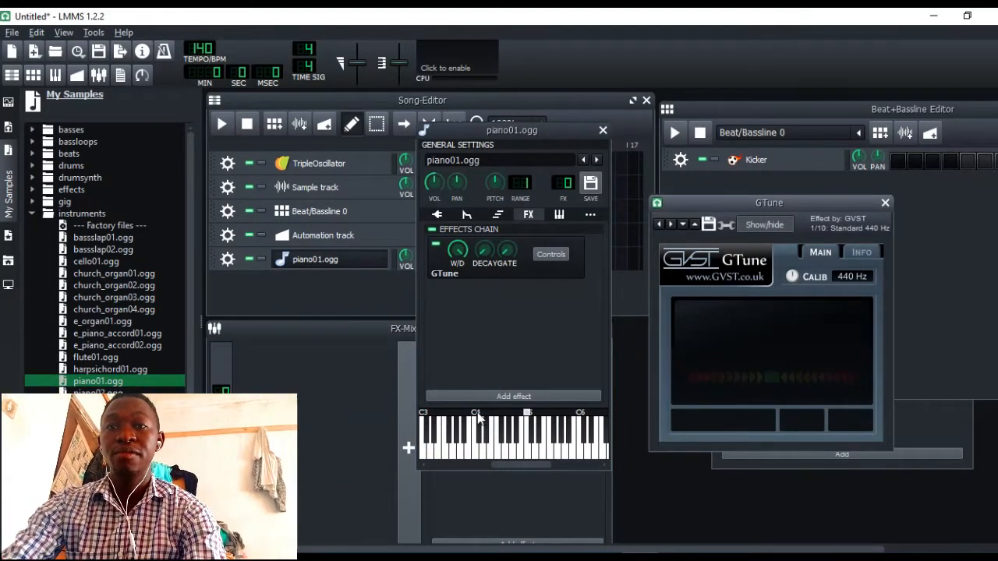
left_click(516, 413)
key("z")
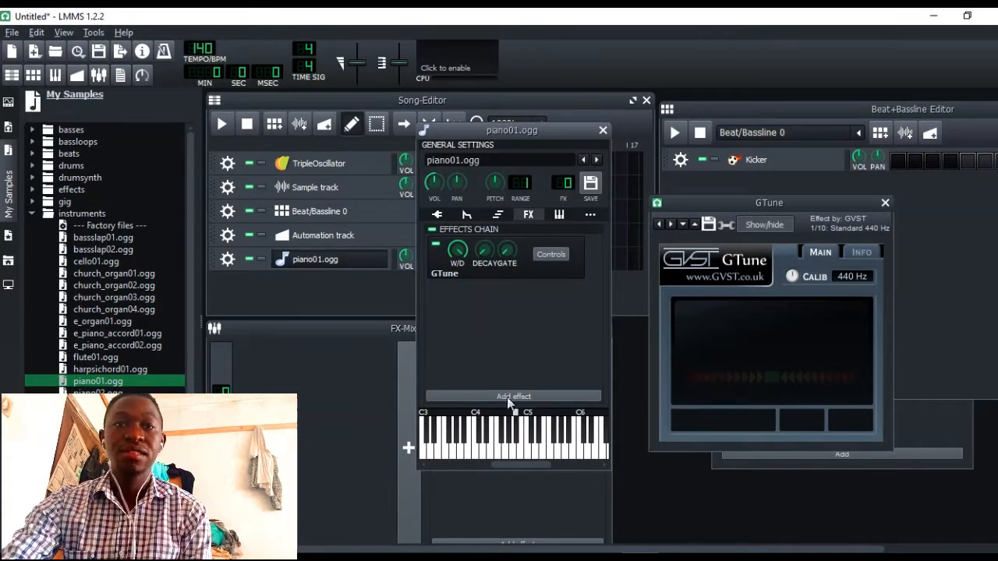
Return to the AudioFileProcessor settings, toggle sample reversal on and off, and move the base note lower, between C4 and C5
left_click(440, 211)
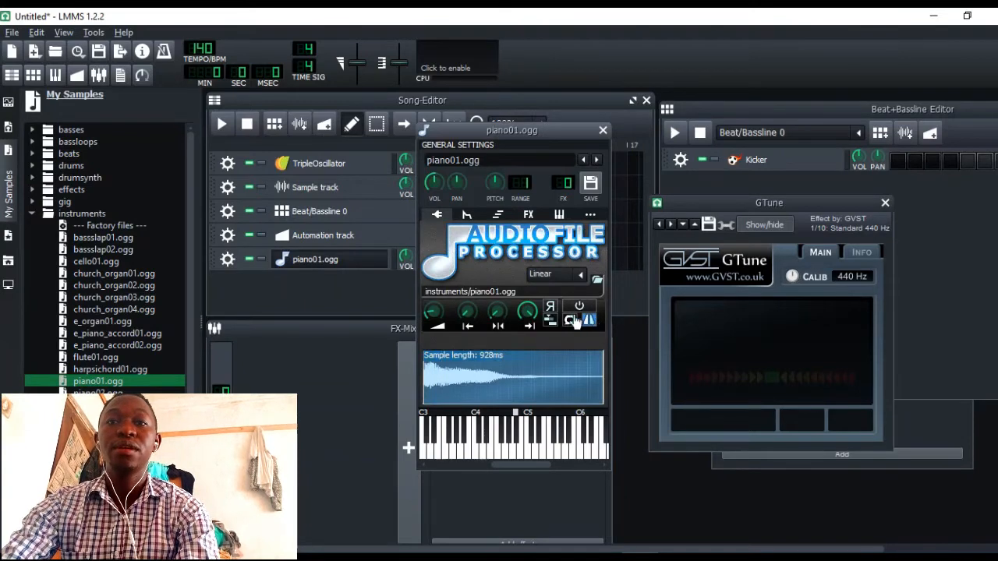
left_click(551, 307)
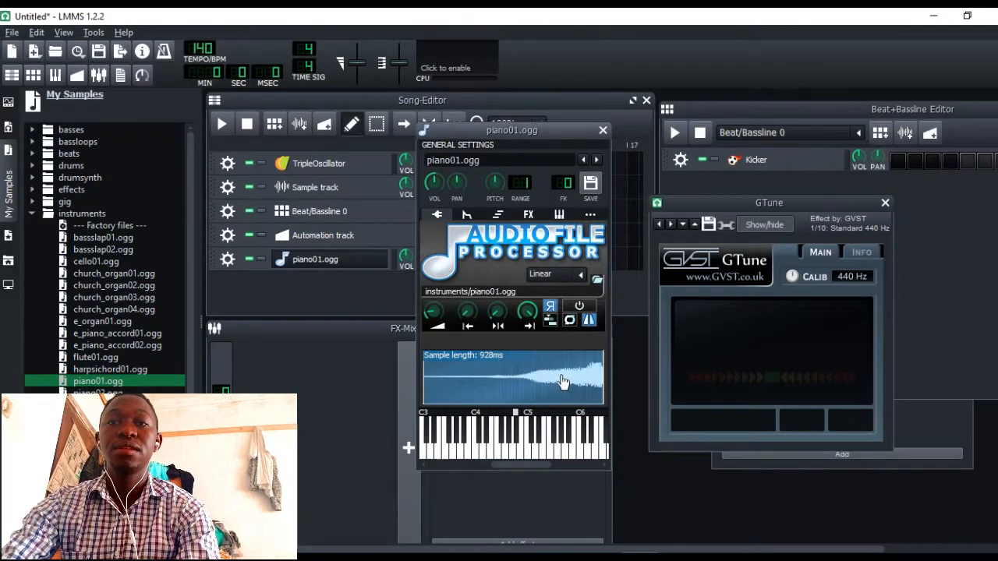
left_click(550, 308)
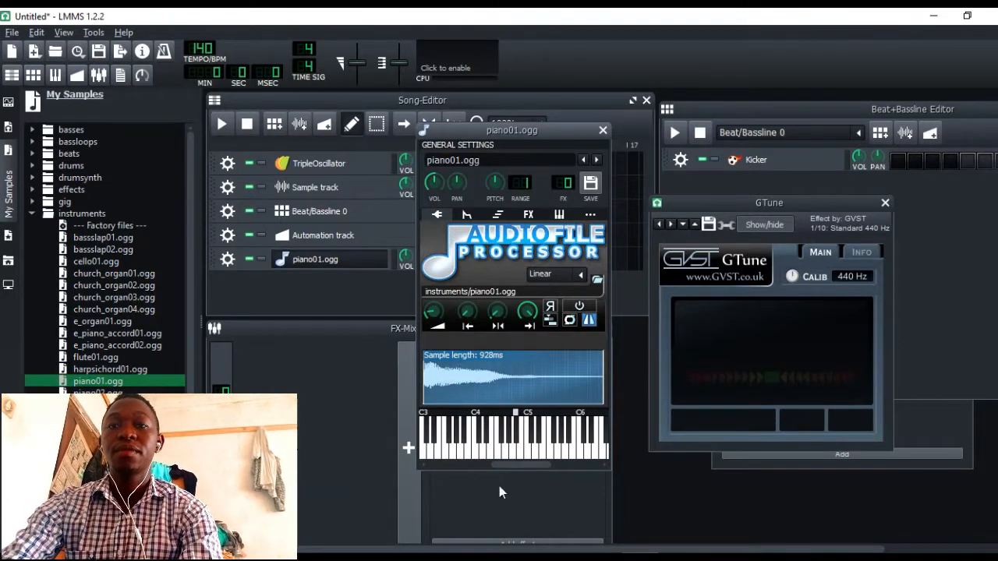
left_click_drag(522, 419, 503, 419)
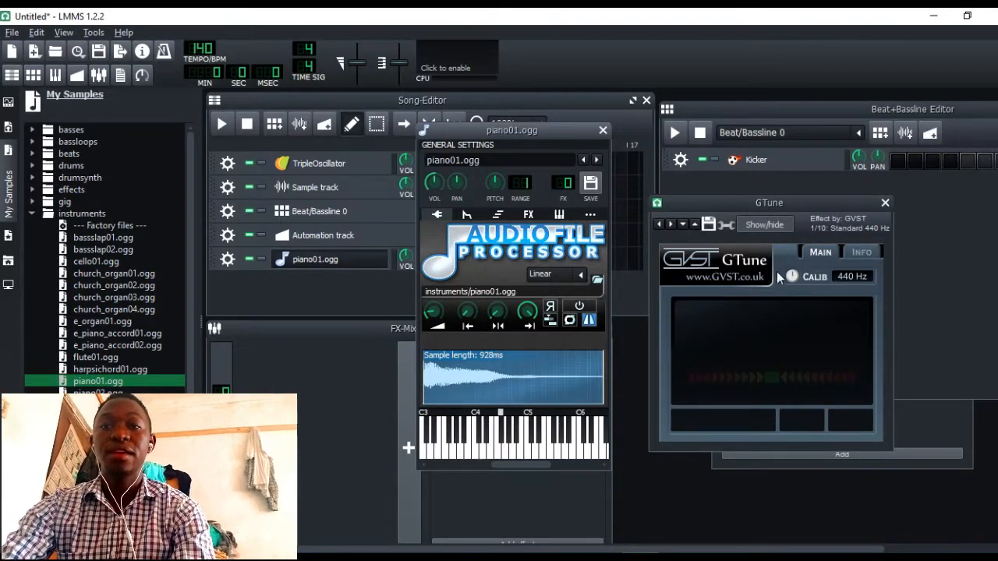
Close the GTune window and the piano01.ogg instrument window
left_click(885, 203)
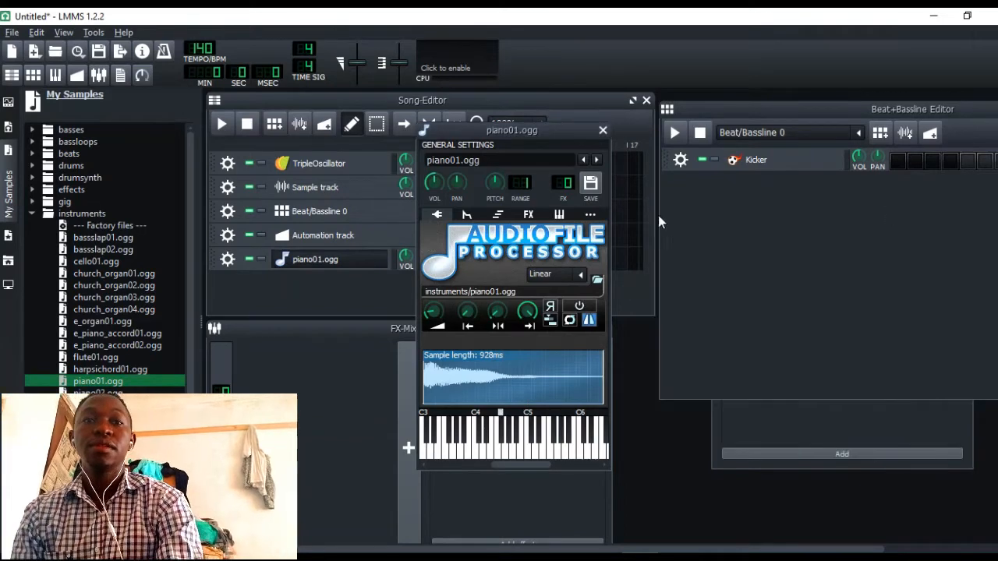
left_click(603, 137)
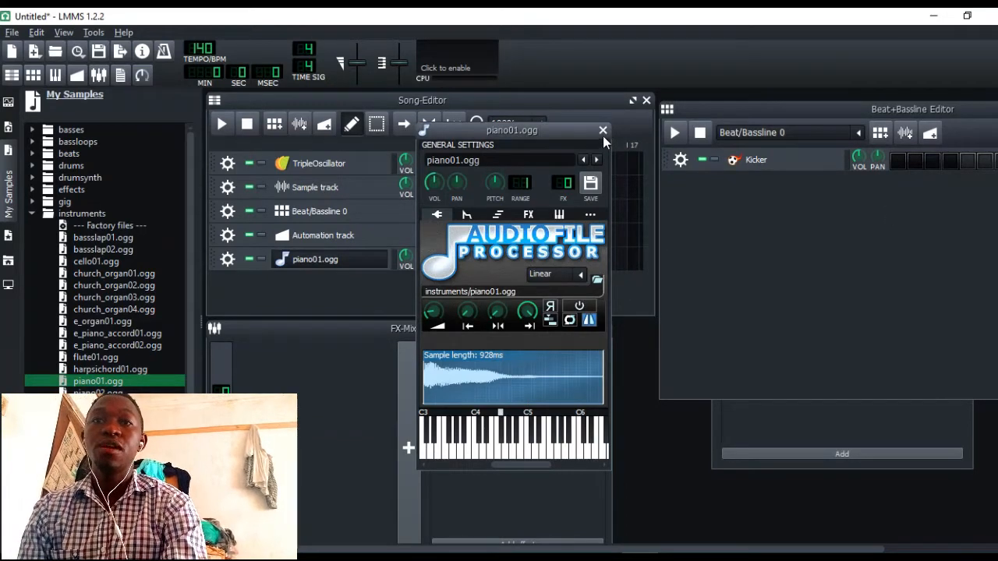
left_click(603, 131)
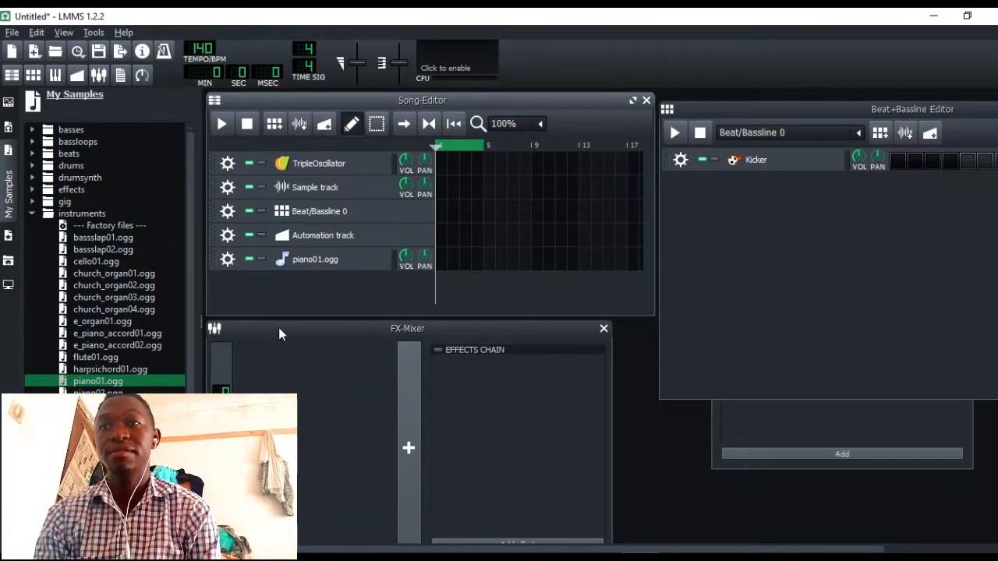
Open a new pattern at the start of the piano01.ogg track in the Piano-Roll and play several notes from C4 upward
double_click(441, 261)
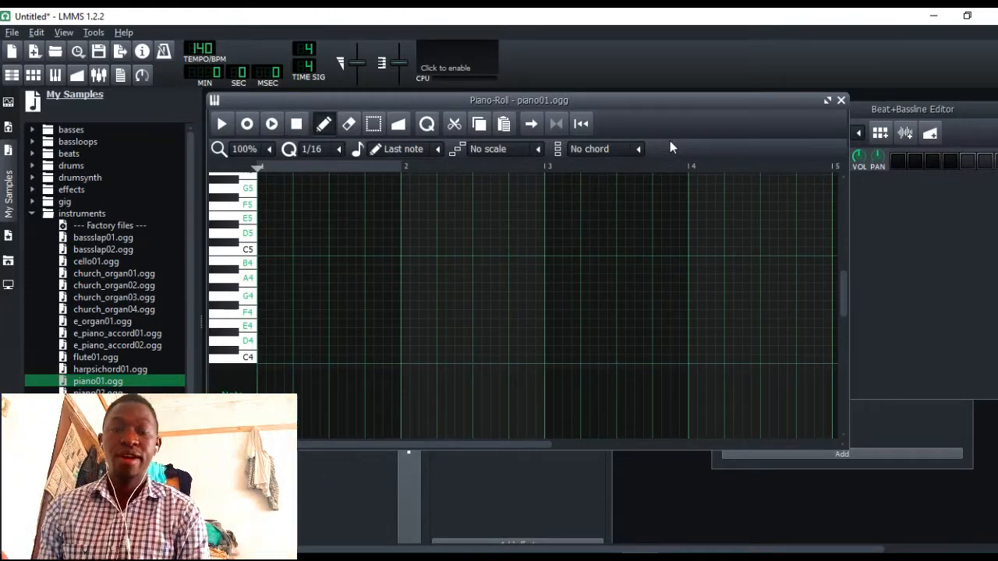
key("q")
key("e")
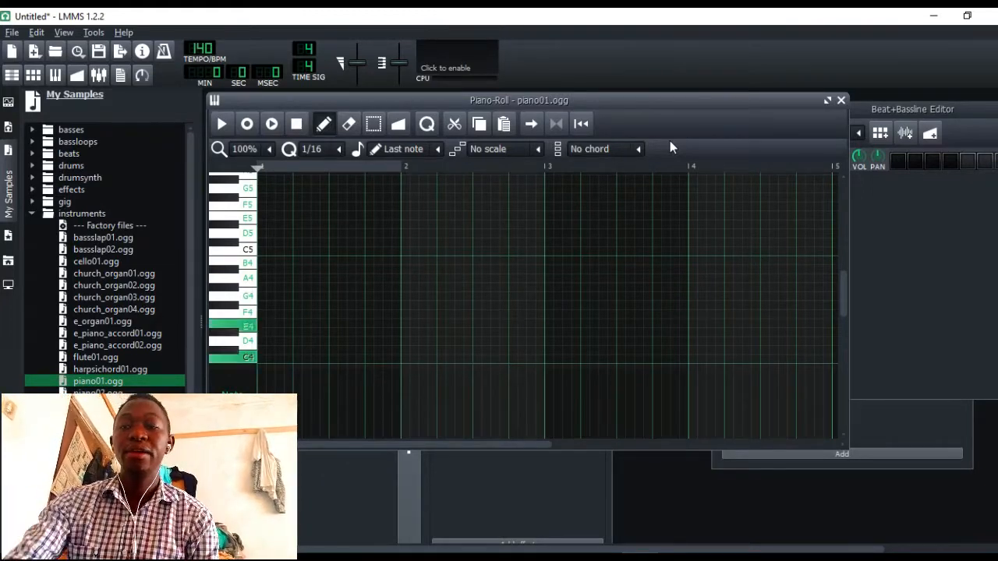
key("t")
key("r")
key("t")
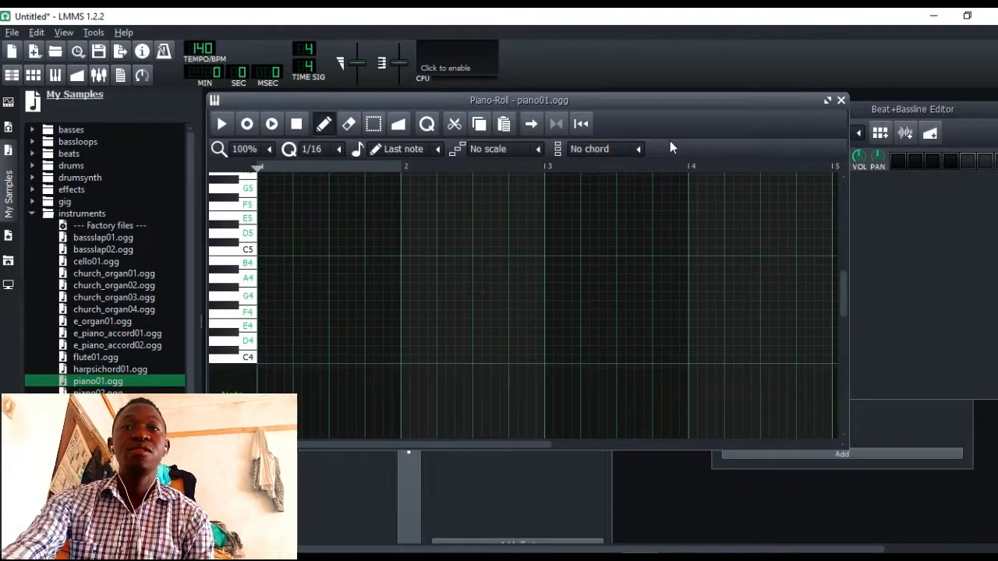
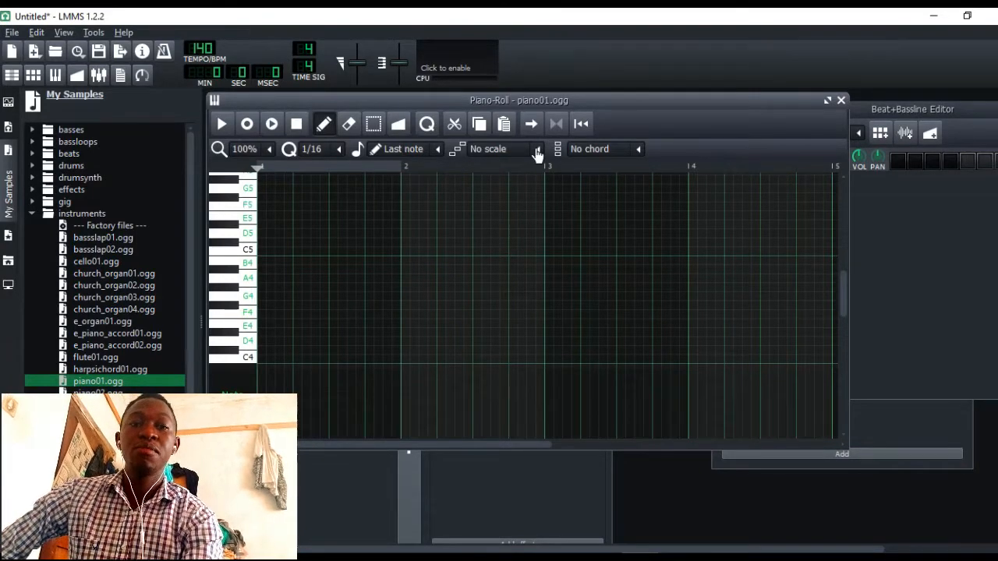
Try the Piano-Roll's horizontal zoom at 200%, 800% and 12.5%, ending at 50%
left_click(271, 148)
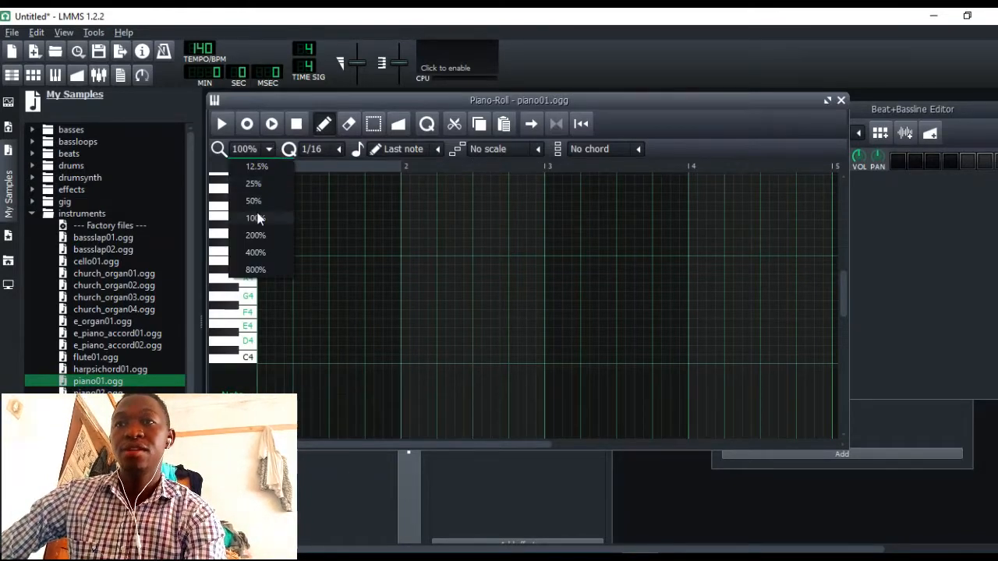
left_click(250, 241)
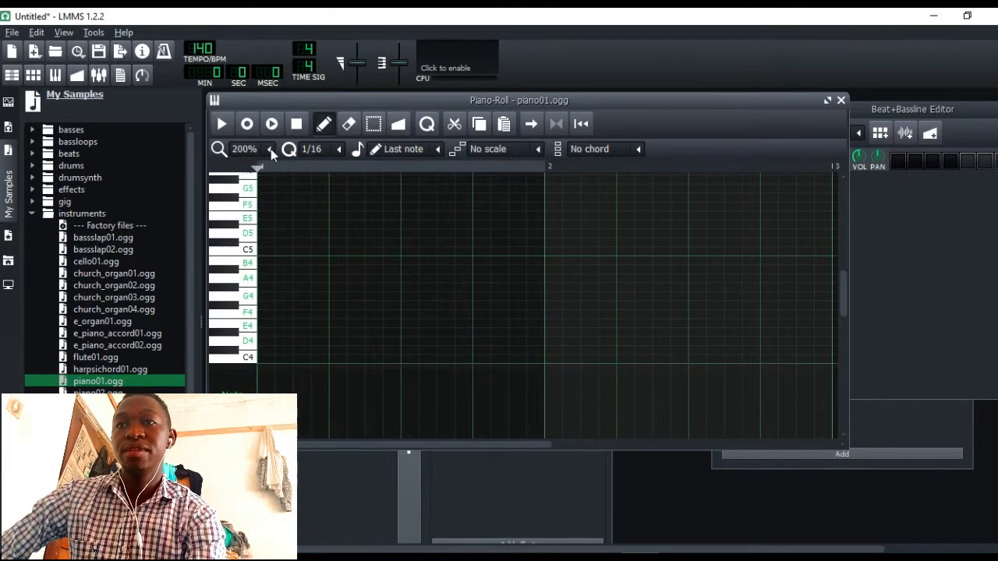
left_click(270, 149)
left_click(254, 269)
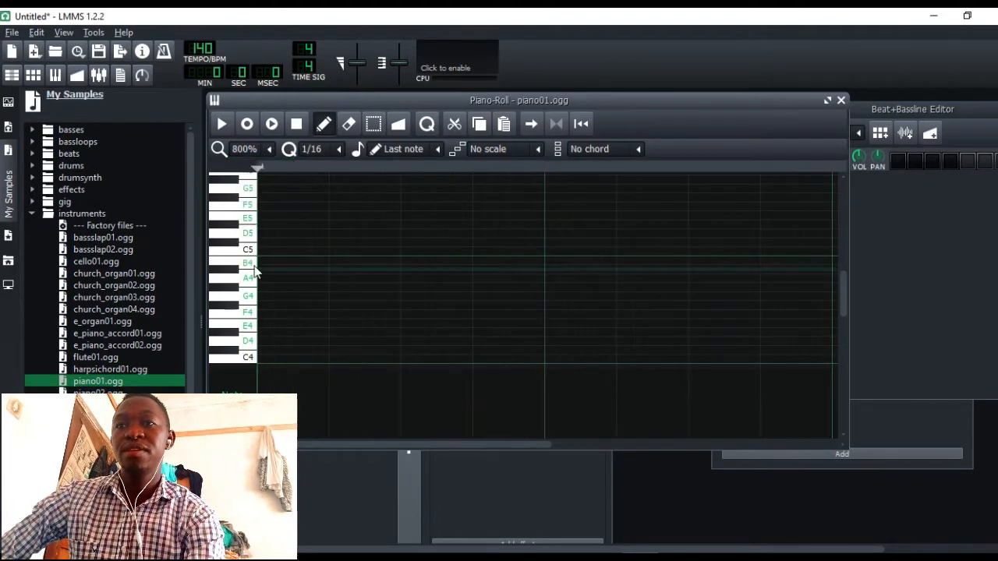
left_click(268, 149)
left_click(262, 169)
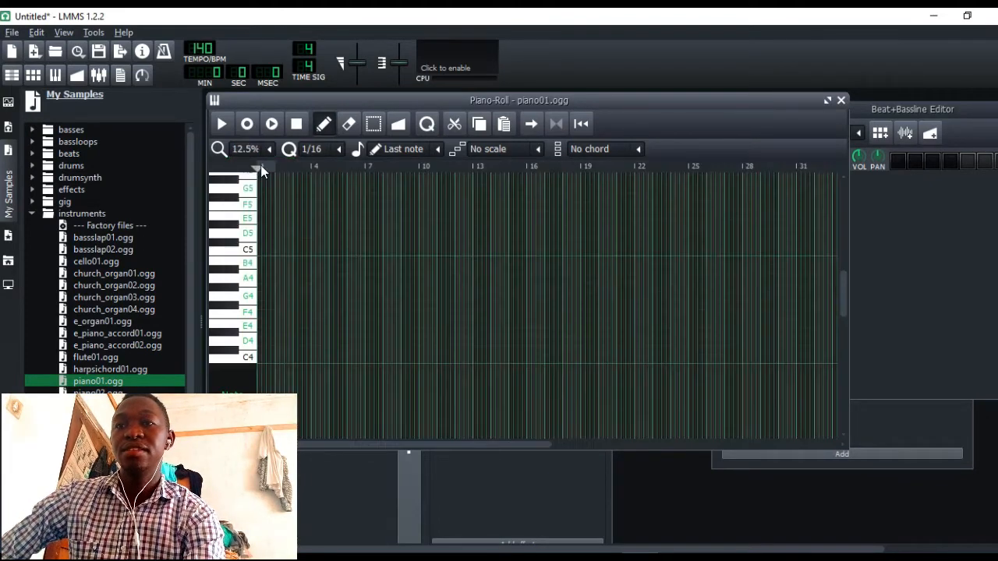
scroll(250, 158, "down", 2)
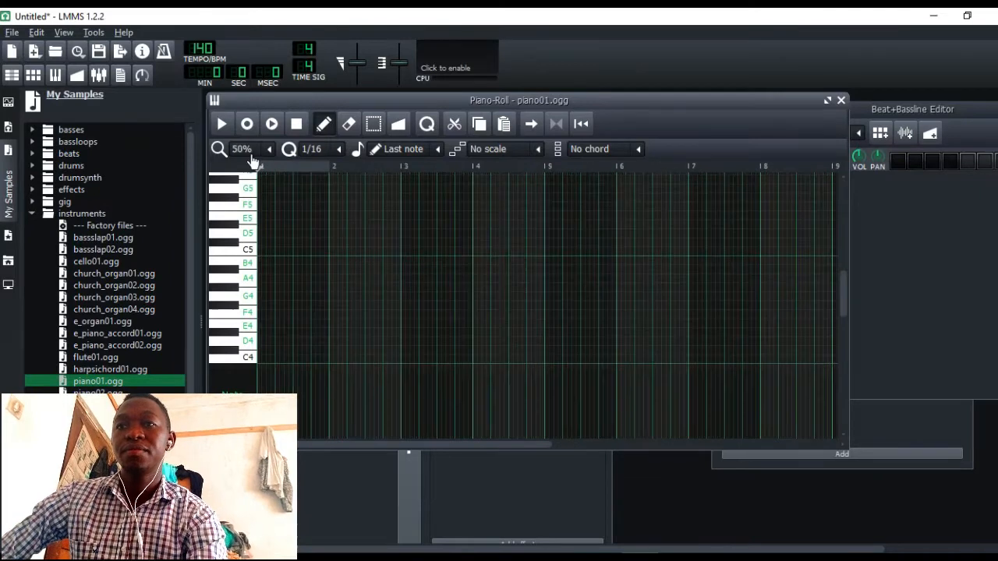
Maximize the Piano-Roll window and set its quantization to 1/32
left_click(338, 150)
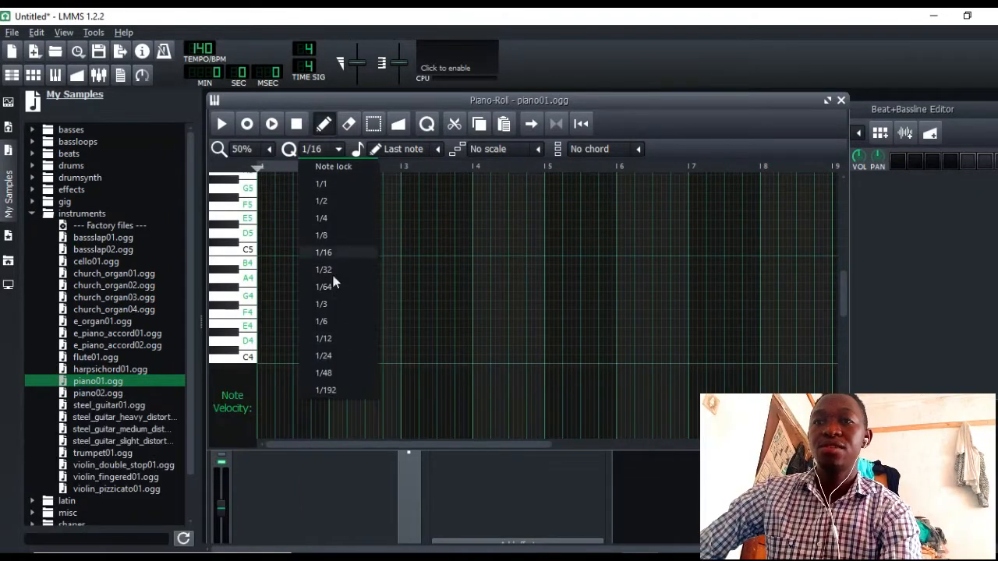
left_click(827, 100)
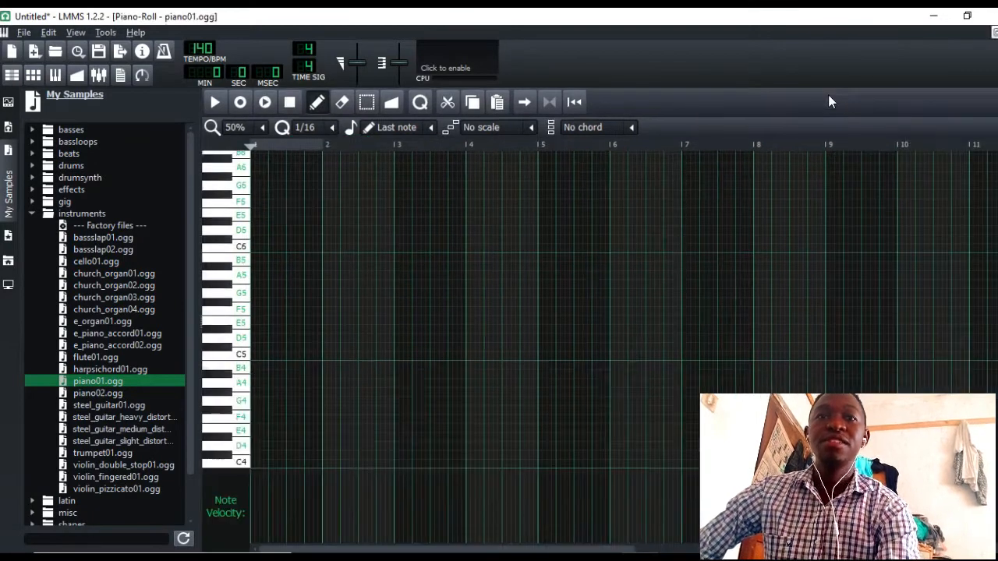
left_click(332, 127)
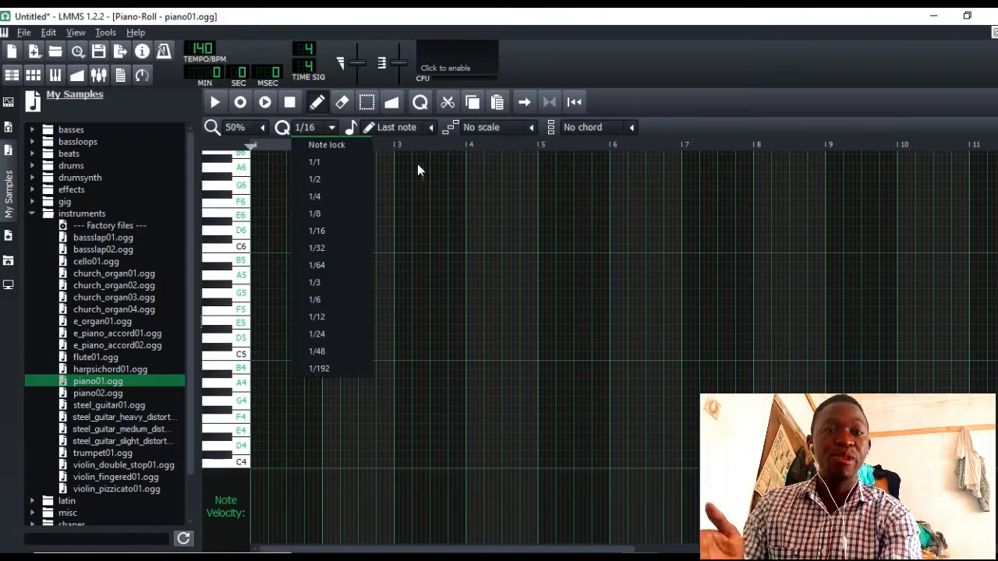
left_click(326, 251)
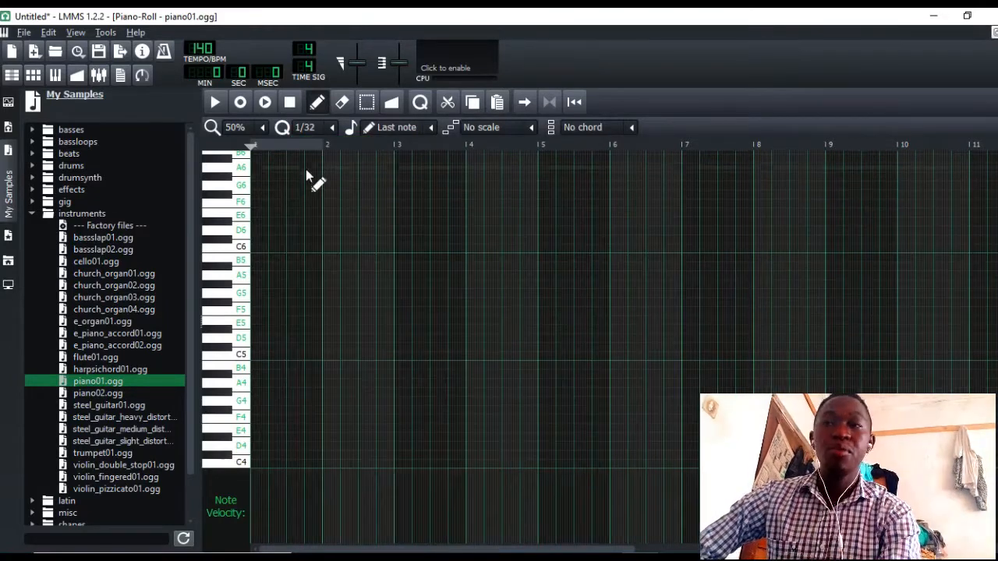
Zoom the Piano-Roll to 400%, set the quantization to 1/16, and look over the zoom and quantization options
scroll(240, 127, "down", 2)
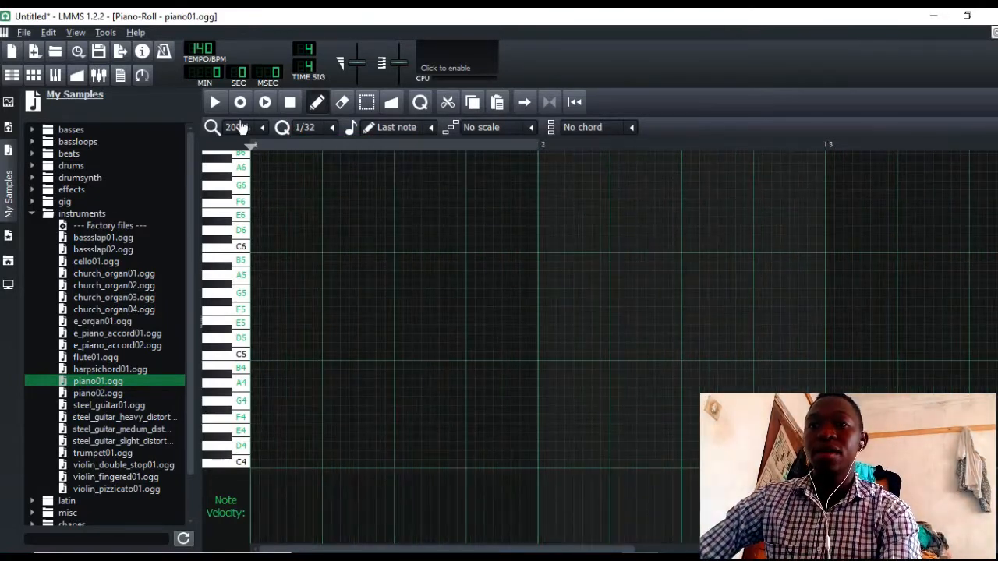
scroll(248, 131, "down", 1)
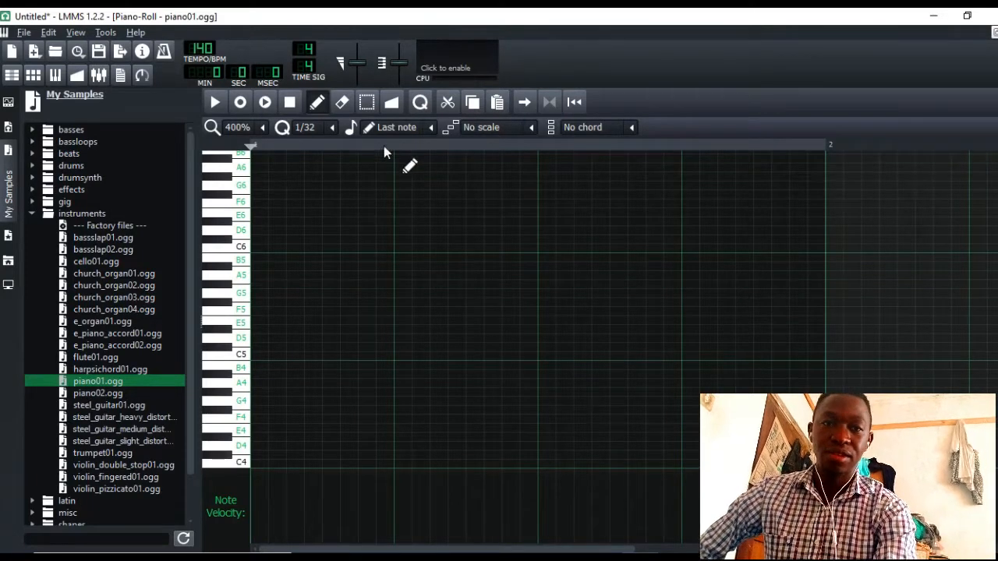
left_click(335, 127)
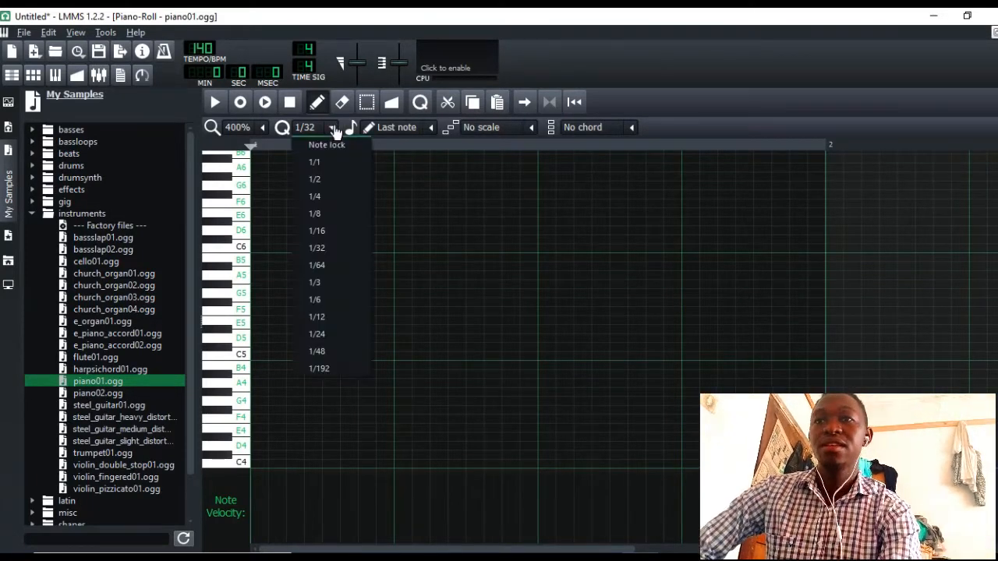
left_click(316, 232)
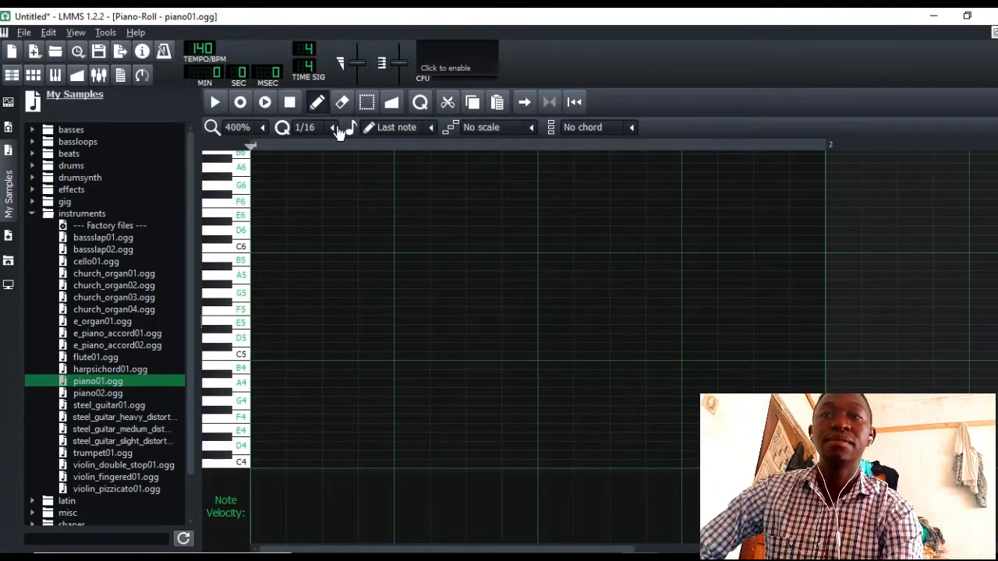
left_click(265, 129)
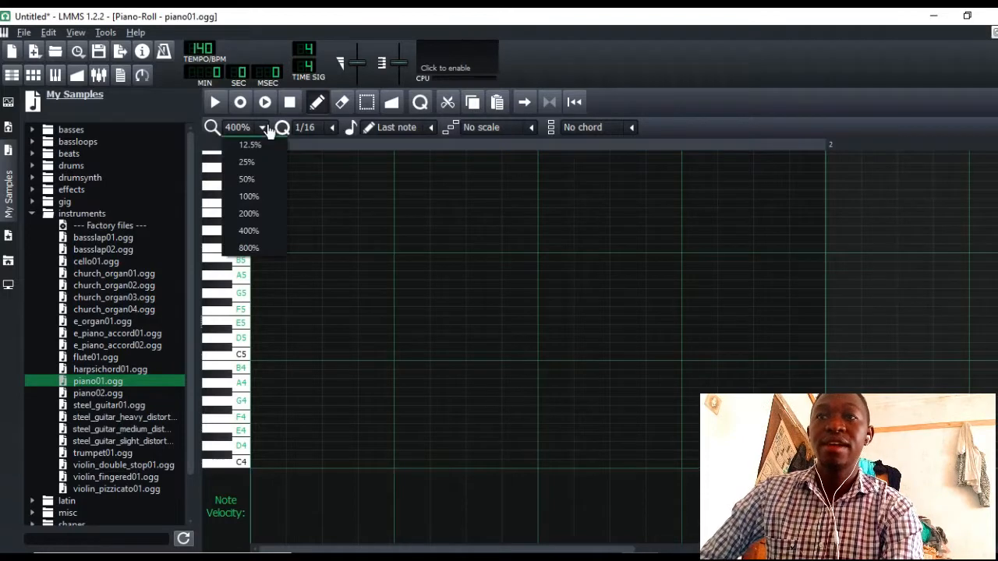
left_click(332, 132)
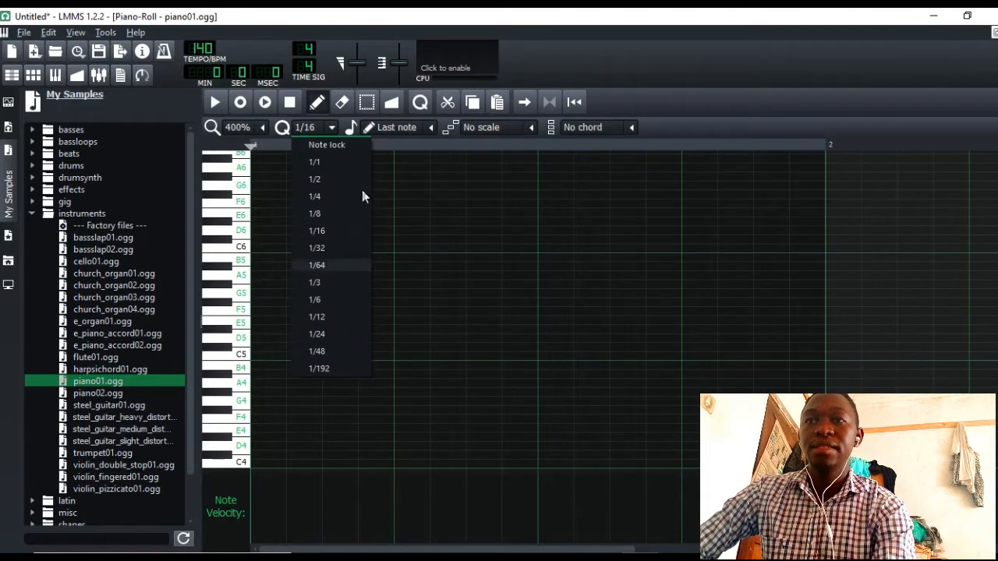
Set the note length to 1/16 and place a B5 note at the start of the pattern
left_click(430, 131)
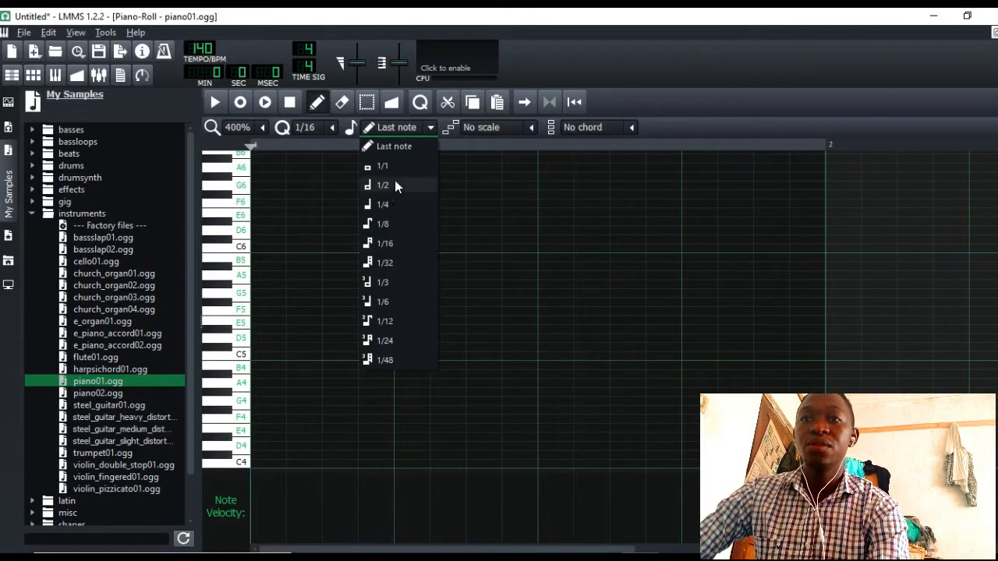
left_click(385, 244)
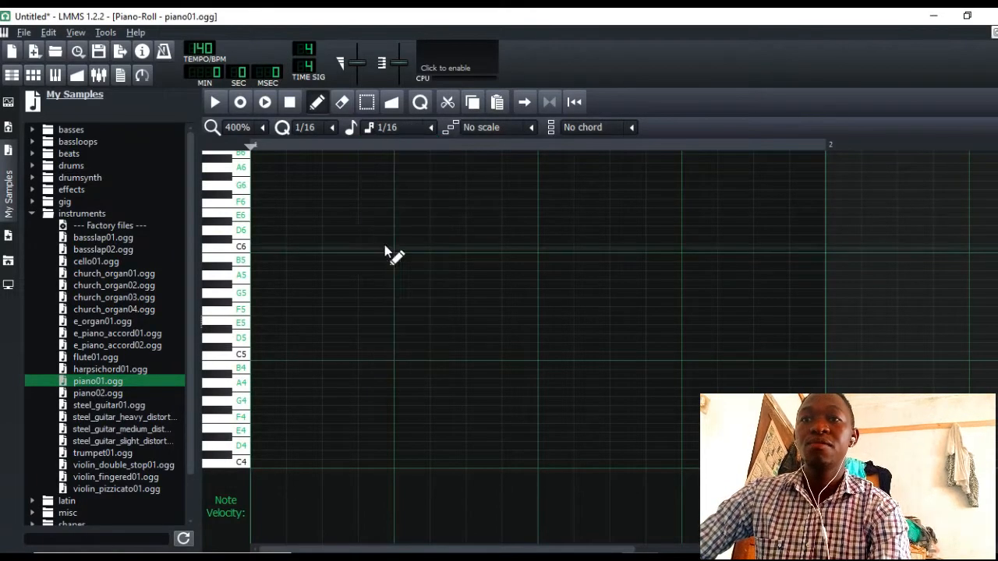
left_click(270, 258)
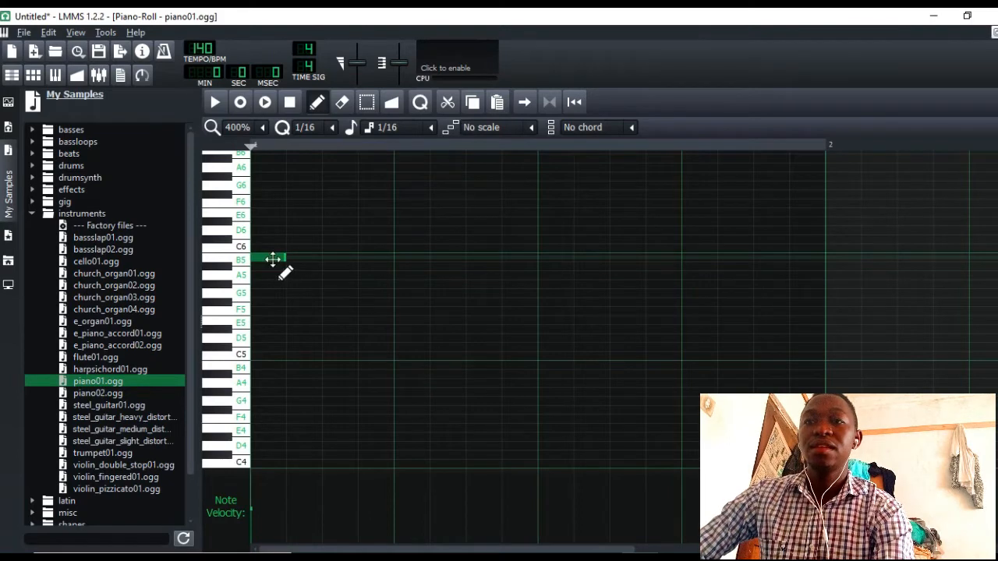
Set the note length to 1/48 and add notes on G5 and A5 at the start of the pattern
left_click(430, 128)
left_click(385, 360)
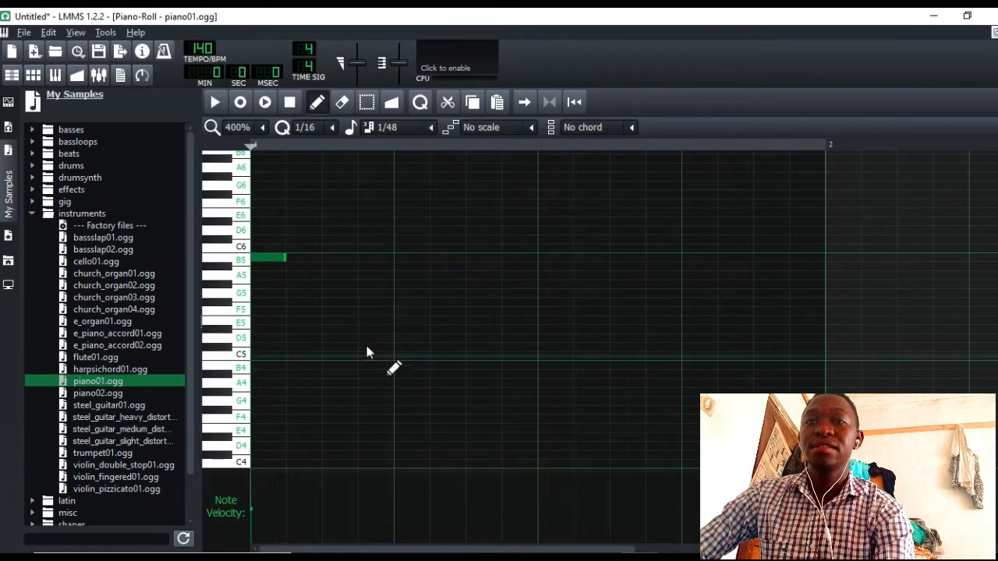
left_click(259, 293)
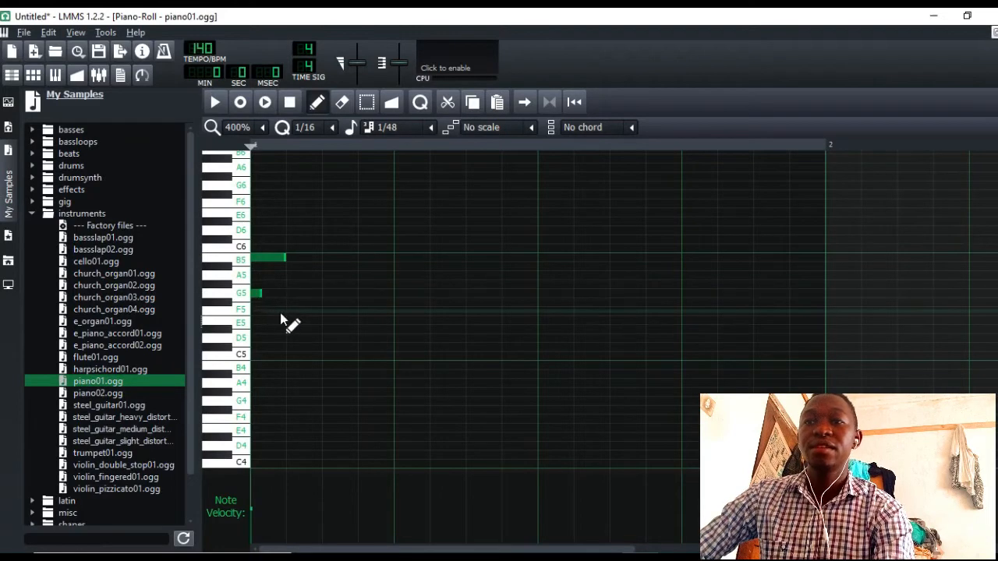
left_click(268, 275)
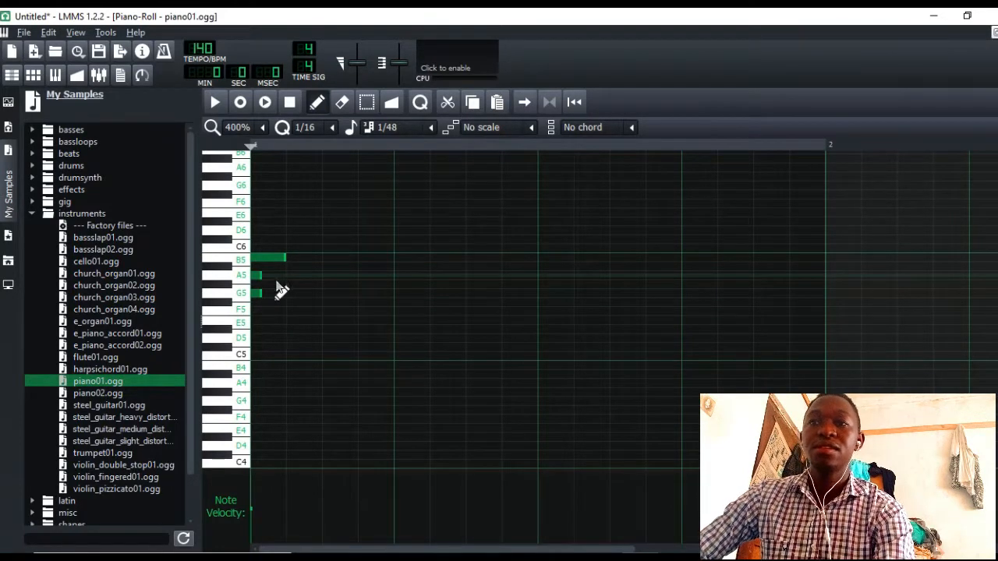
Delete all notes from the pattern and set the note length to Last note
key("ctrl+a")
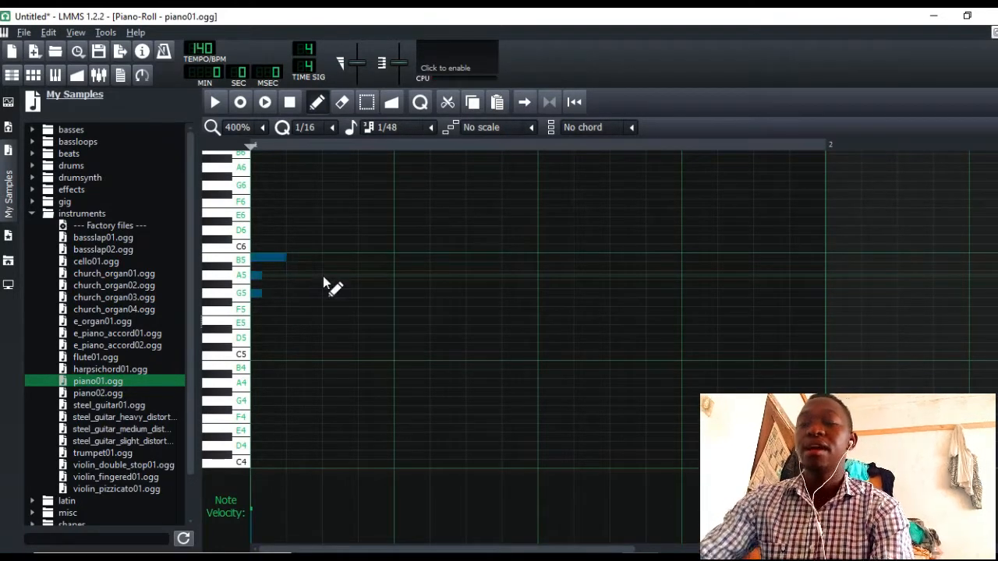
key("Delete")
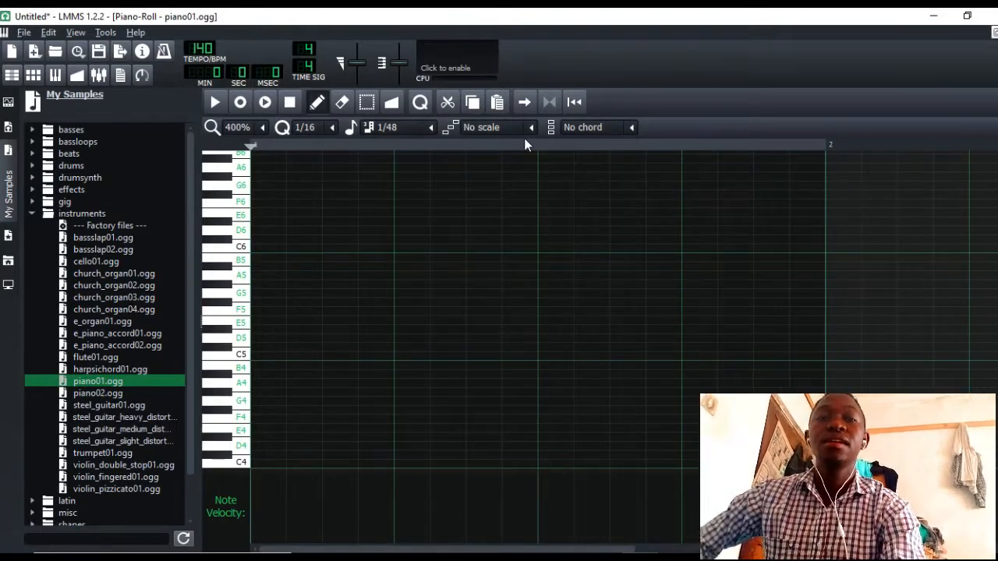
left_click(430, 128)
left_click(425, 148)
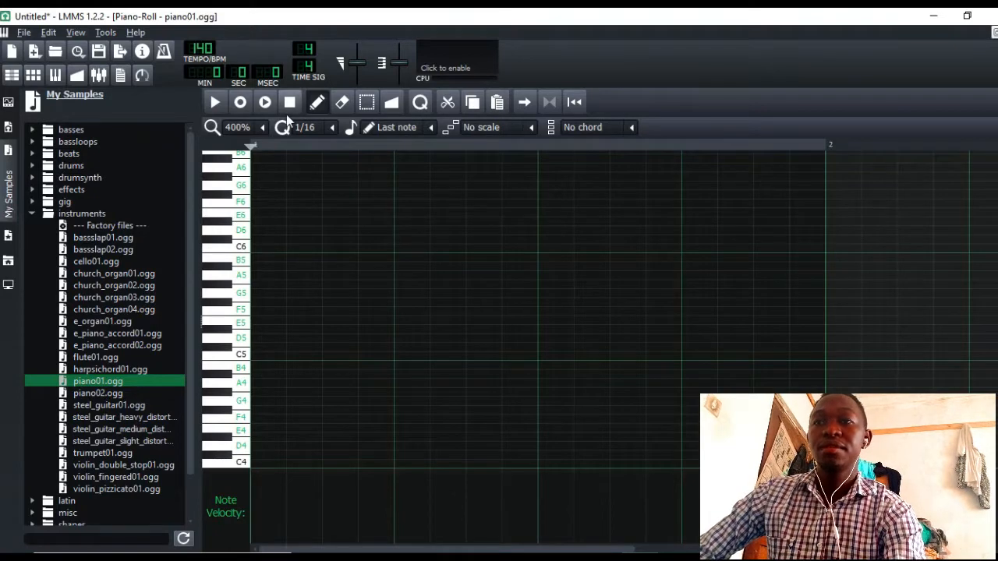
Restore the Piano-Roll from full size, reopen the piano01.ogg pattern, and place notes on D5 and A#4 at the second 1/16 position
left_click(331, 128)
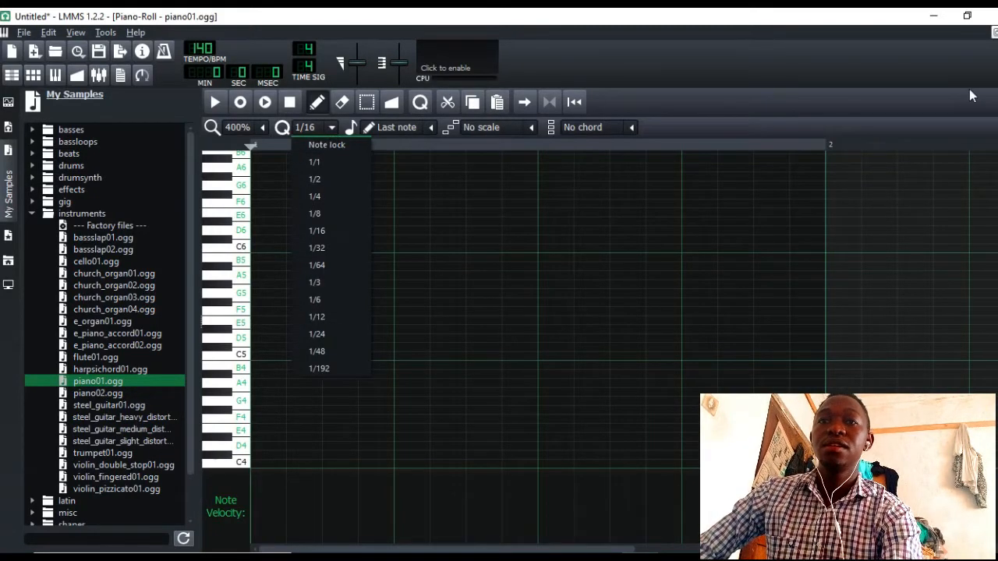
left_click(994, 32)
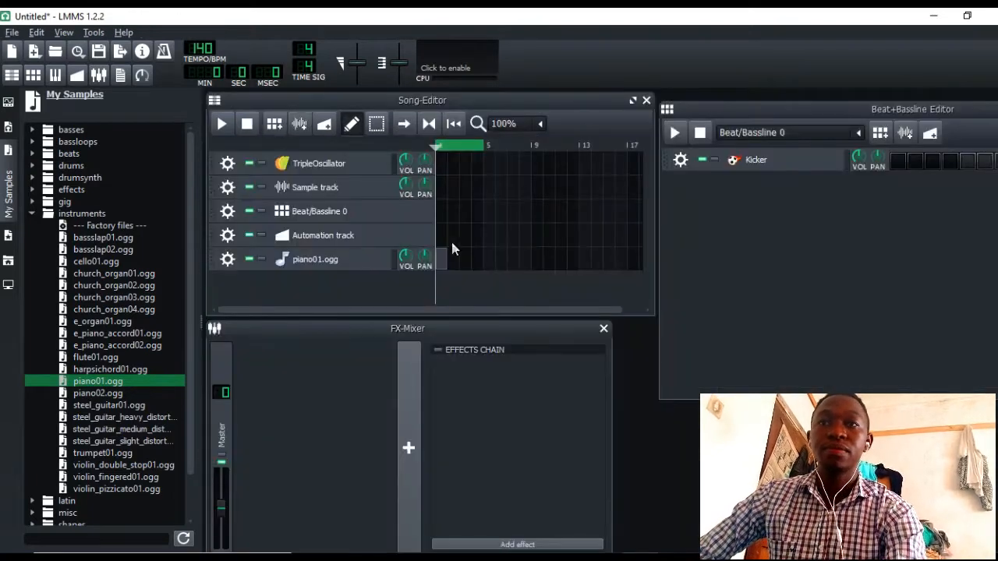
double_click(443, 260)
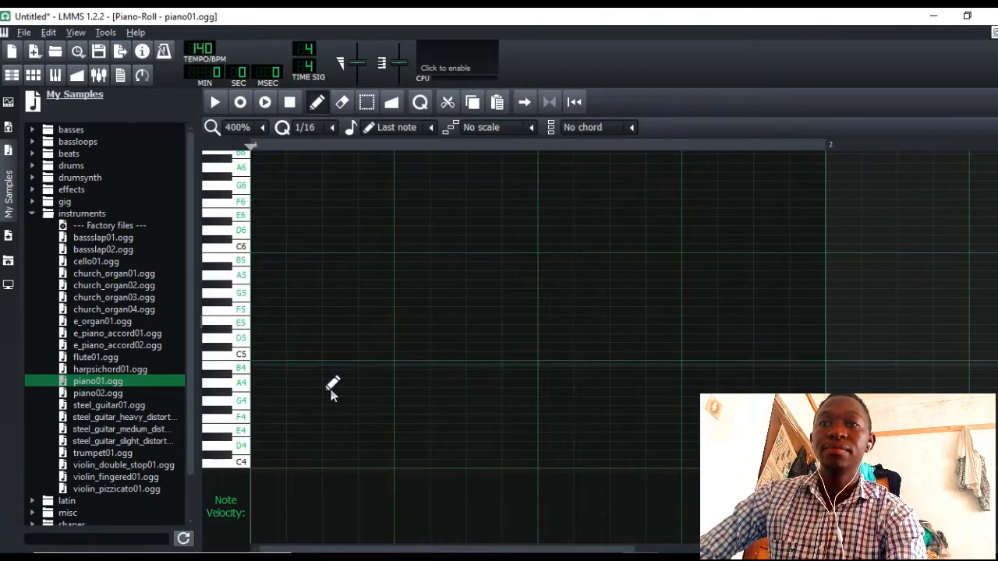
left_click(290, 338)
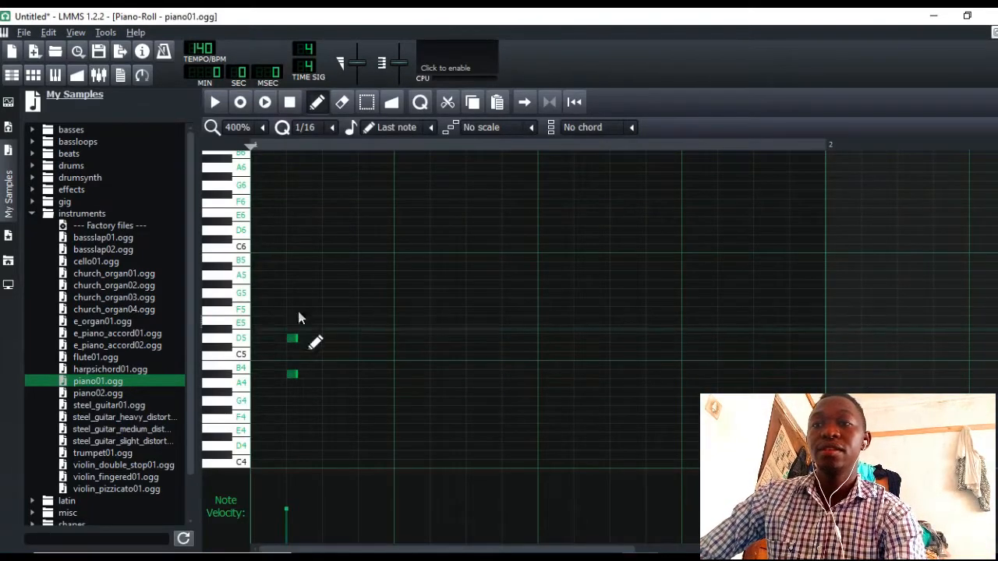
Add a G5 note above the D5 and A#4 notes, and try selecting all three notes and clearing the selection
left_click(290, 293)
left_click(366, 102)
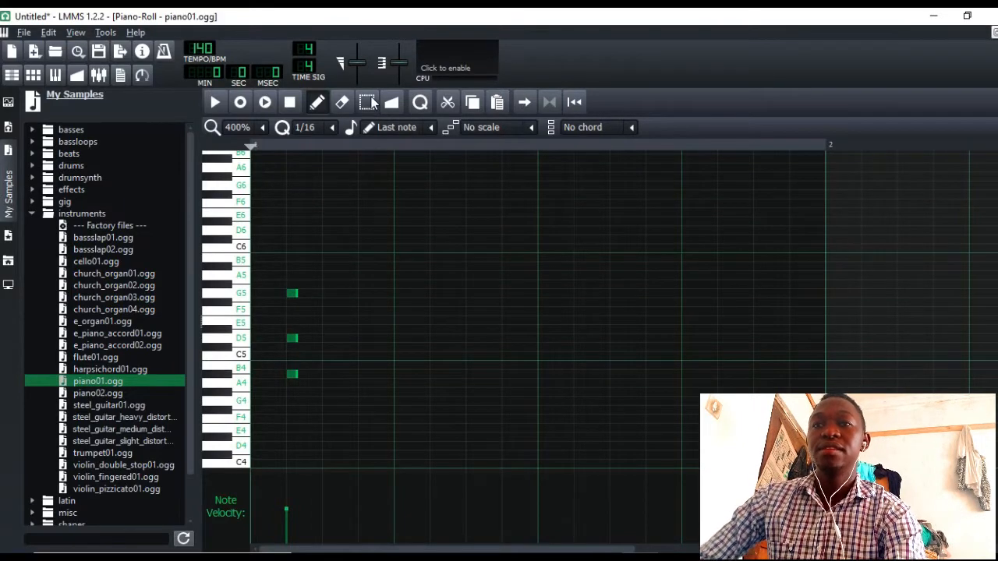
left_click_drag(277, 294, 338, 457)
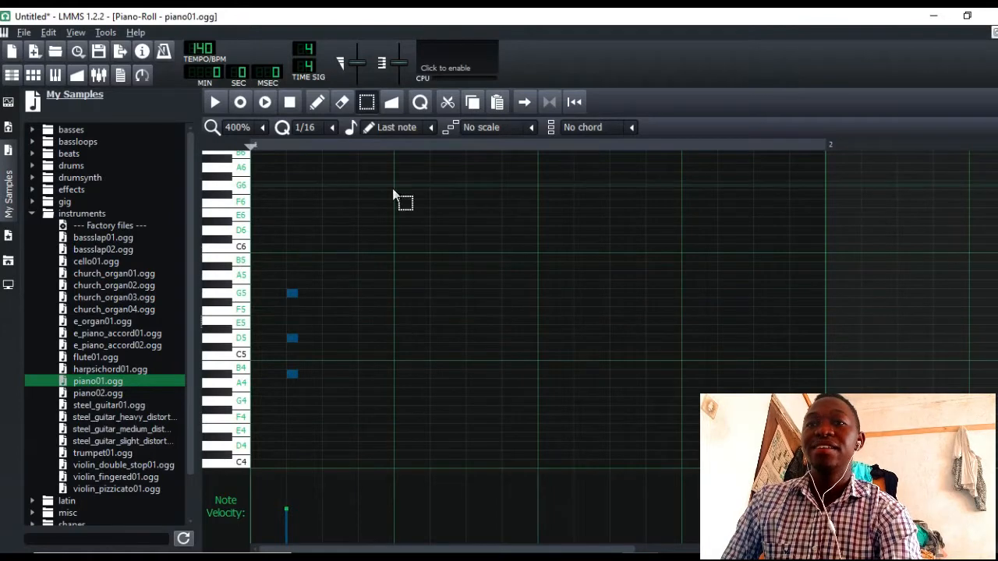
left_click_drag(270, 257, 468, 190)
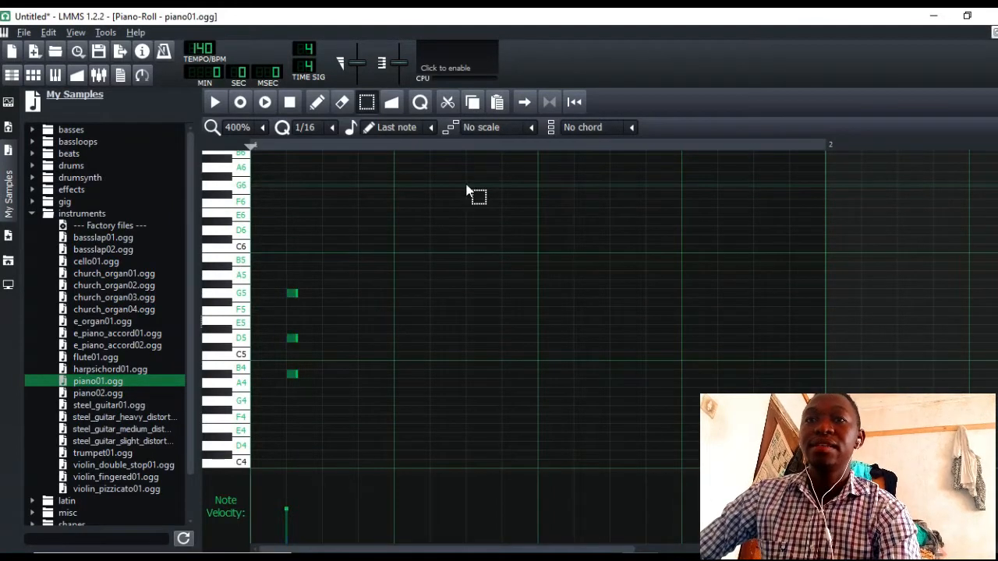
Detune the G5 note with a rising curve up to G6, adding a point 1/8 into the first bar, and close the detuning editor
left_click(391, 102)
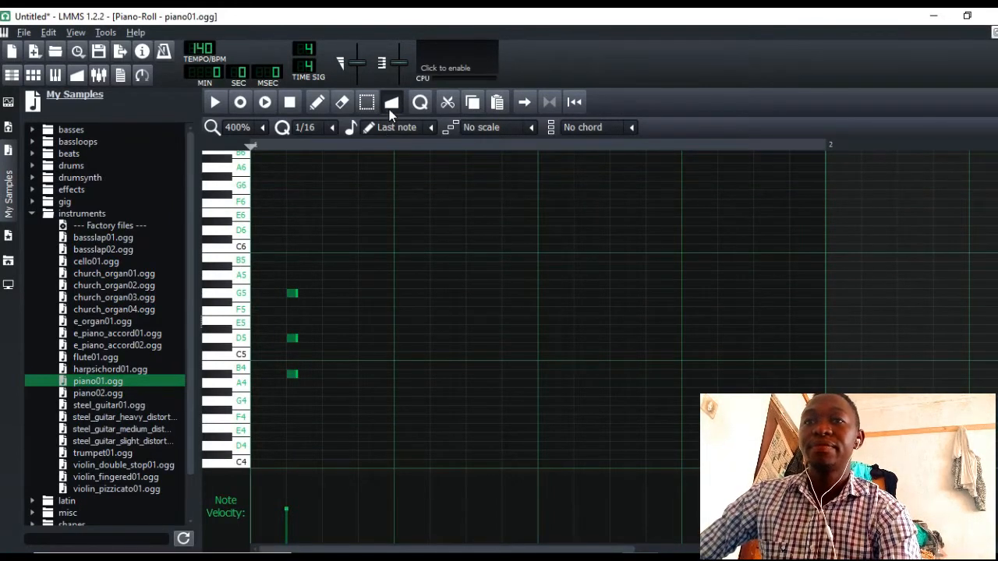
left_click(290, 298)
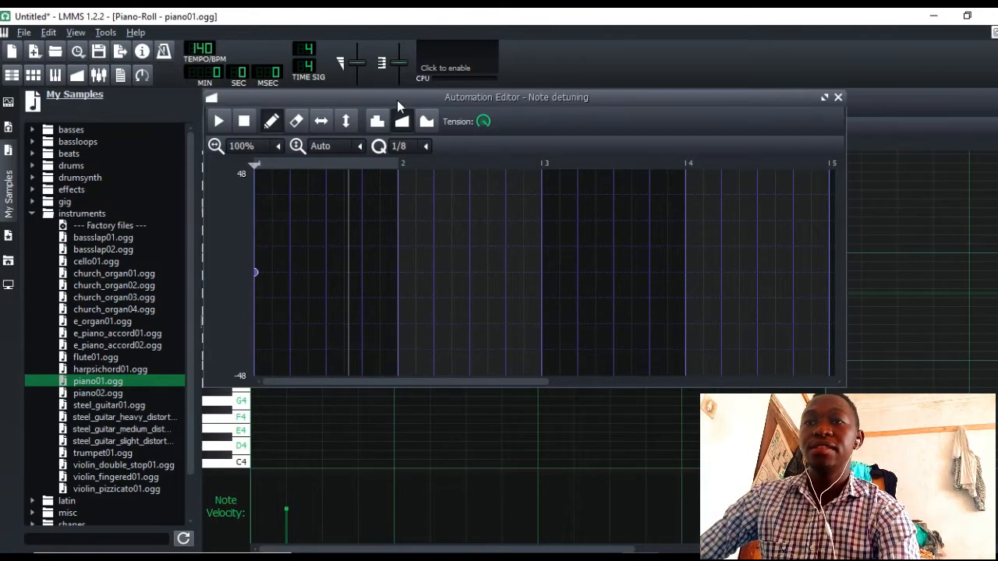
left_click_drag(397, 100, 488, 136)
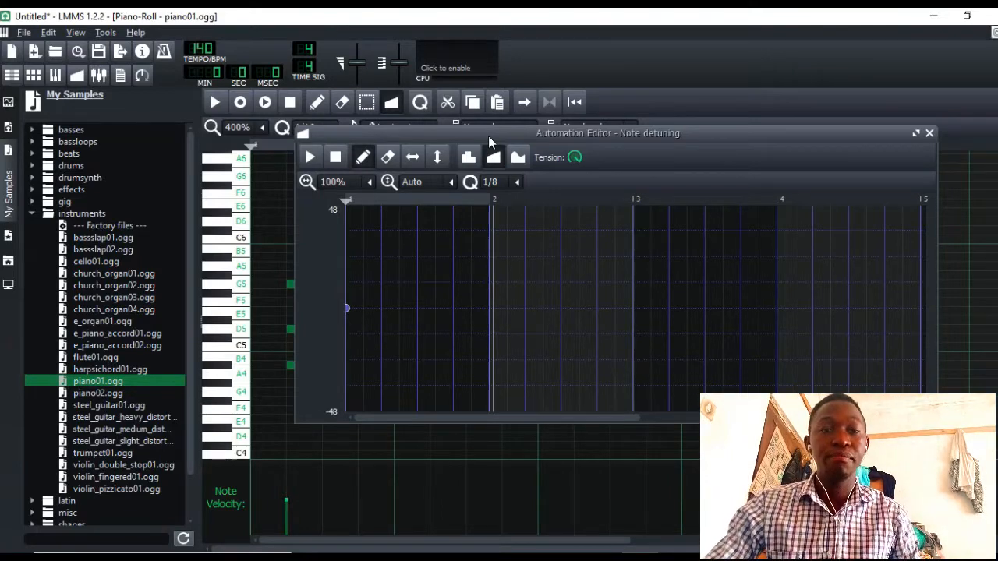
left_click(363, 282)
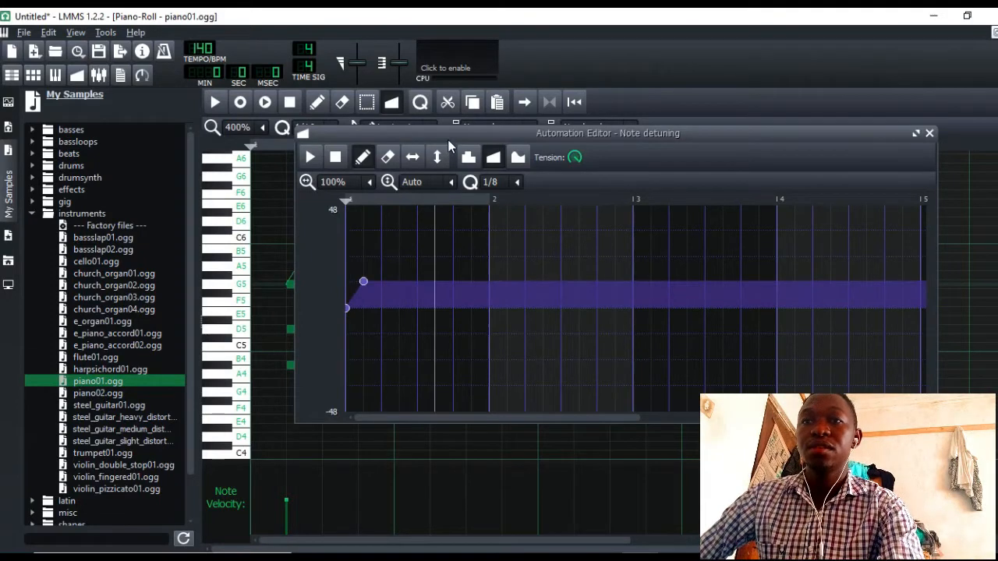
left_click_drag(448, 139, 567, 199)
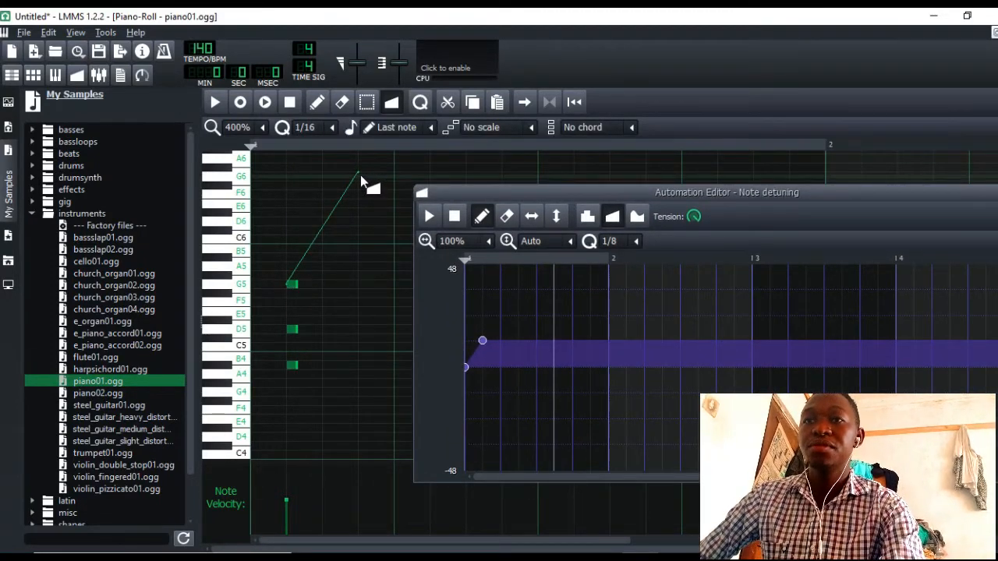
left_click_drag(775, 188, 669, 193)
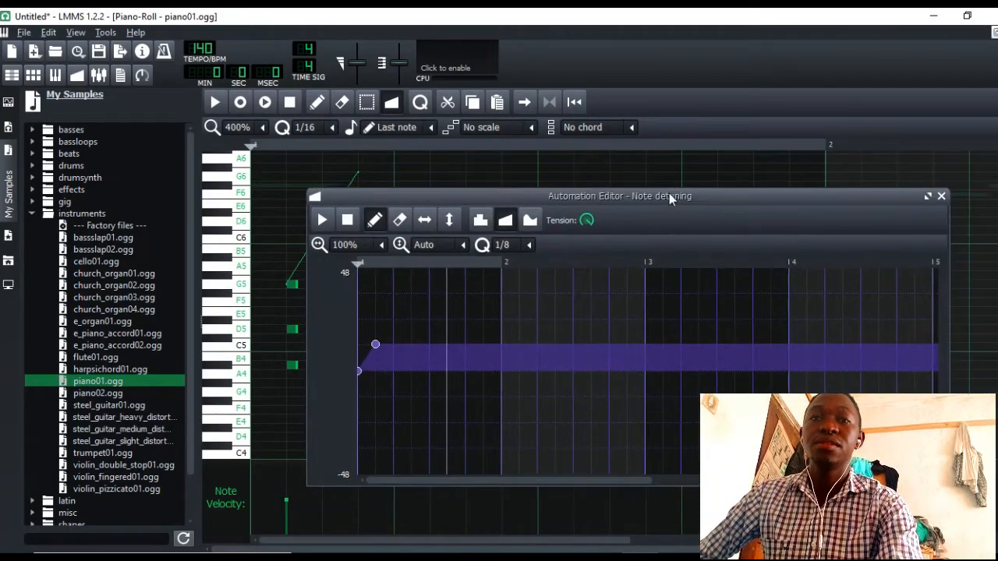
left_click(941, 195)
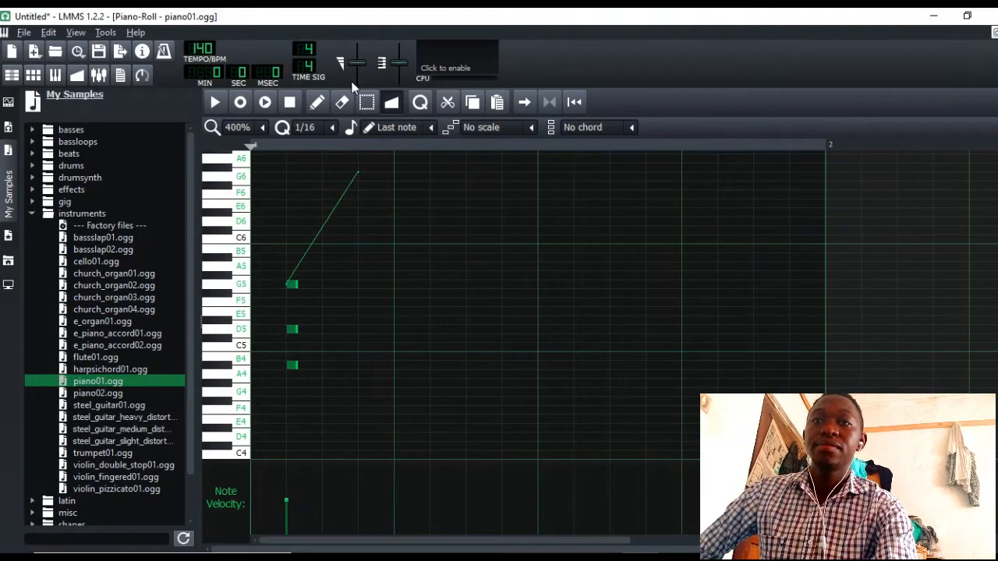
Return the Piano-Roll to draw mode, close it, and open the actions of the piano01.ogg track in the Song-Editor
left_click(326, 107)
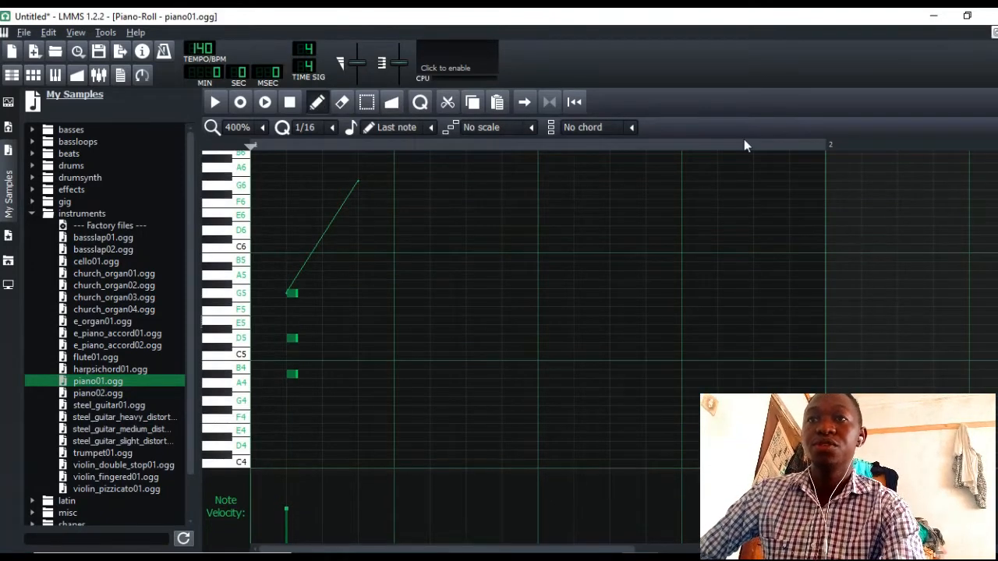
left_click(994, 32)
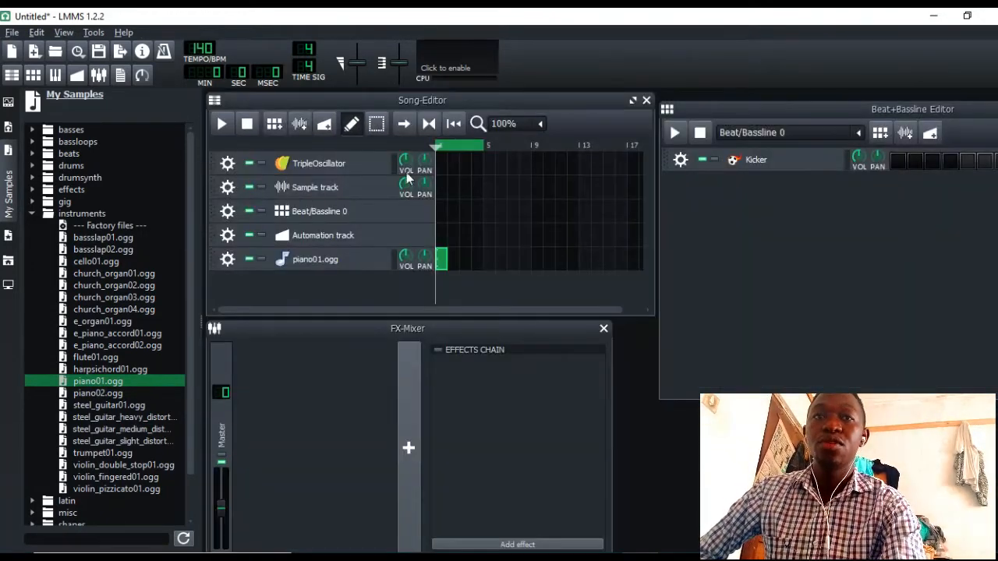
left_click(227, 259)
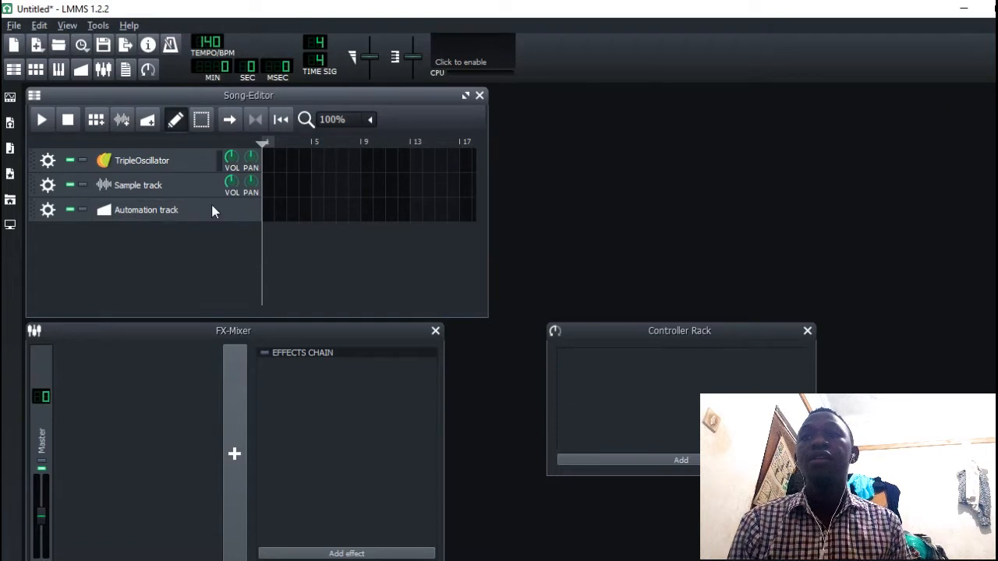
Create an automation pattern at bar 1 of the Automation track, link the Sample track's volume to it, and open it for editing
left_click(265, 209)
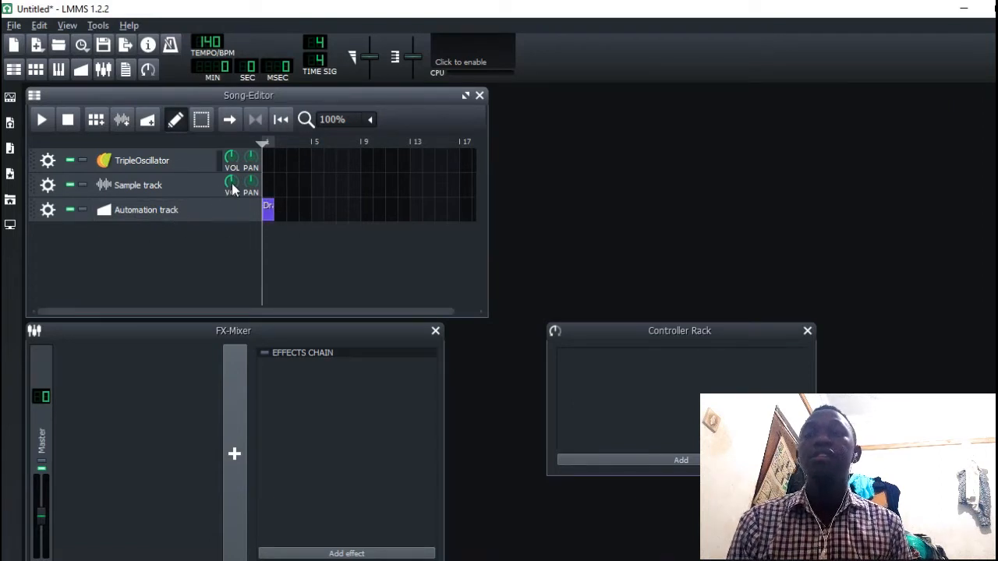
left_click_drag(235, 189, 408, 230)
double_click(303, 227)
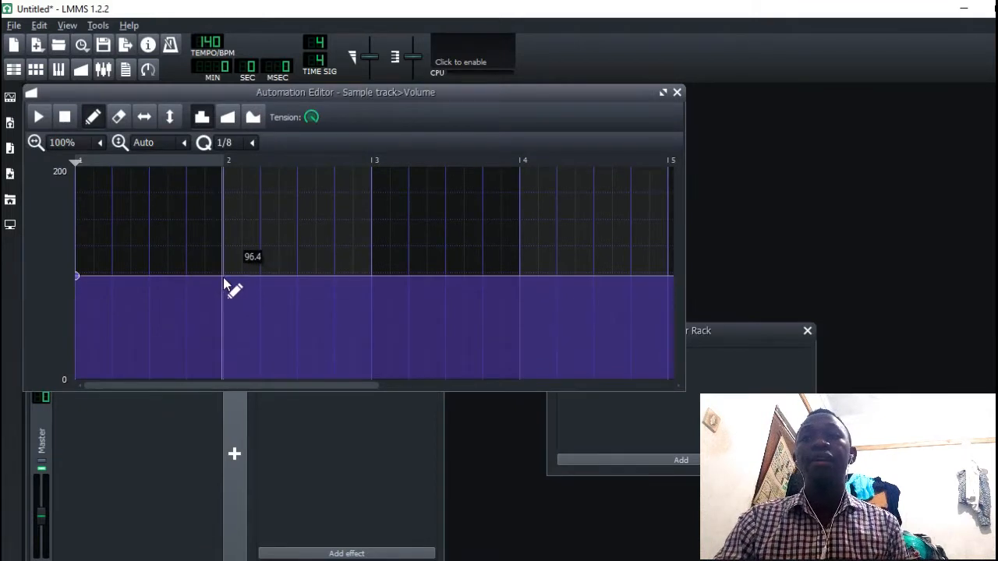
Shape the sample track's volume automation to rise from 0 at bar 1 to about 96 at bar 2, using smooth cubic progression
left_click(223, 286)
left_click_drag(80, 283, 84, 417)
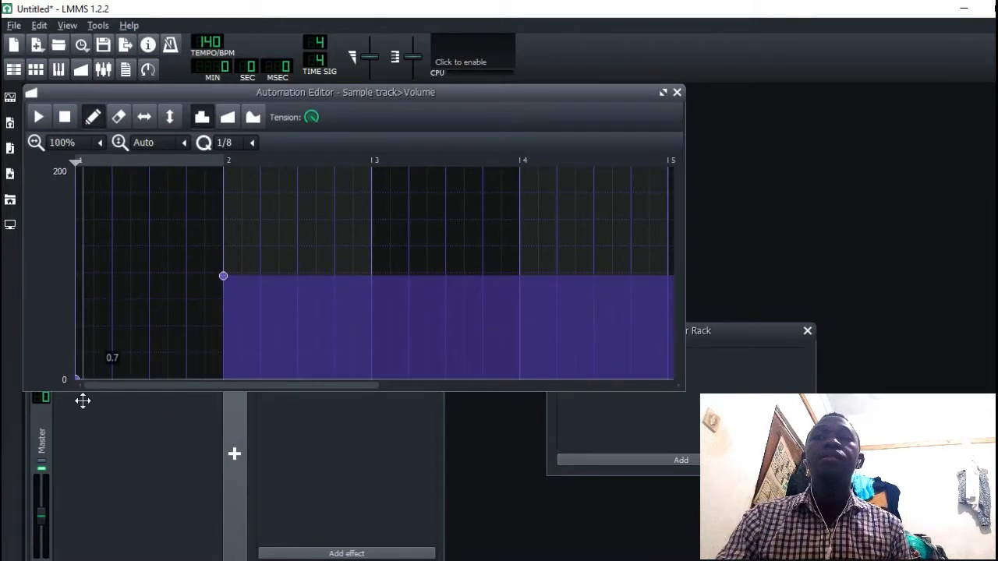
left_click(227, 117)
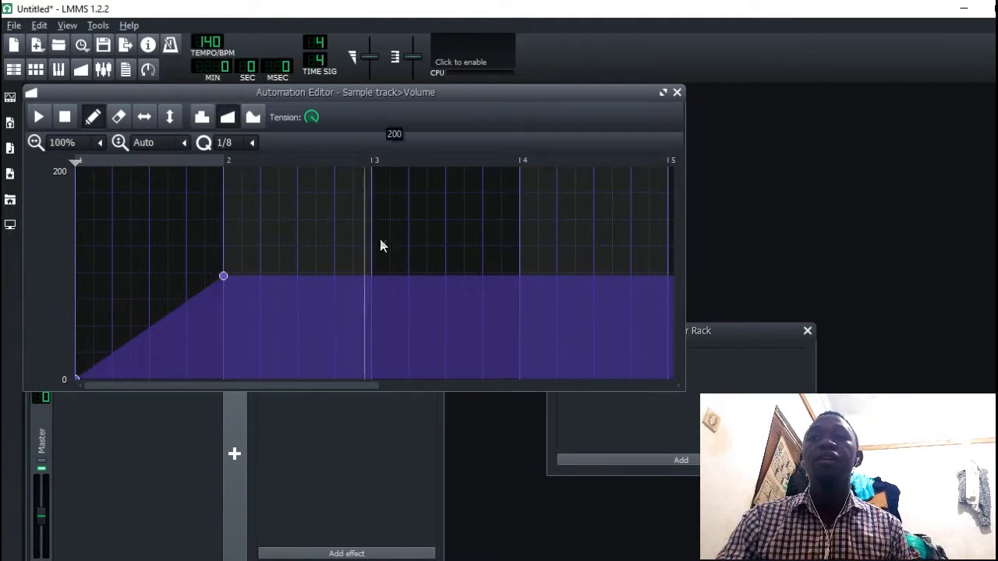
left_click(253, 117)
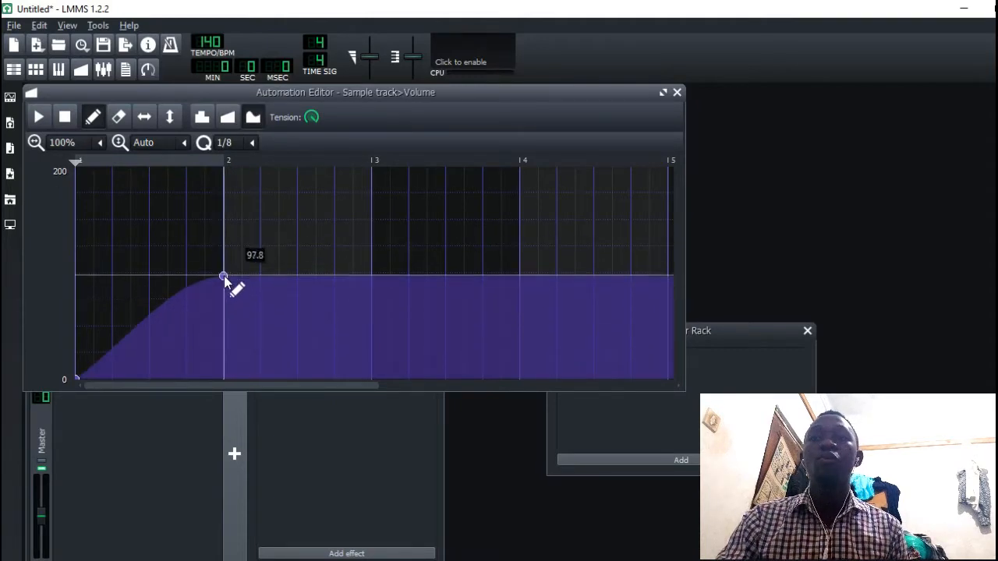
Add a low volume point just before bar 3 and points of about 90 at bars 3 and 4, closing the automation editor
left_click_drag(298, 278, 335, 357)
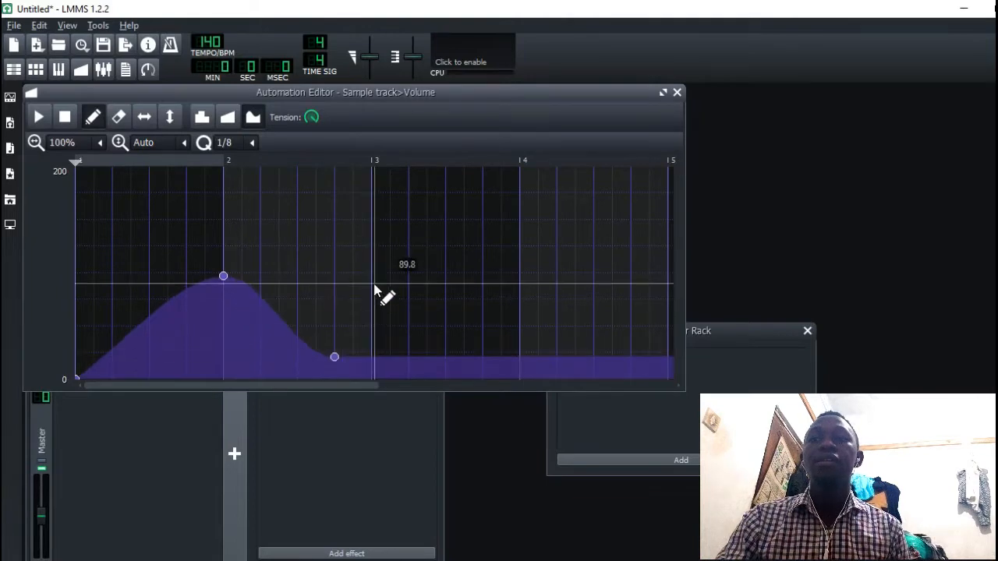
left_click(374, 285)
left_click(521, 285)
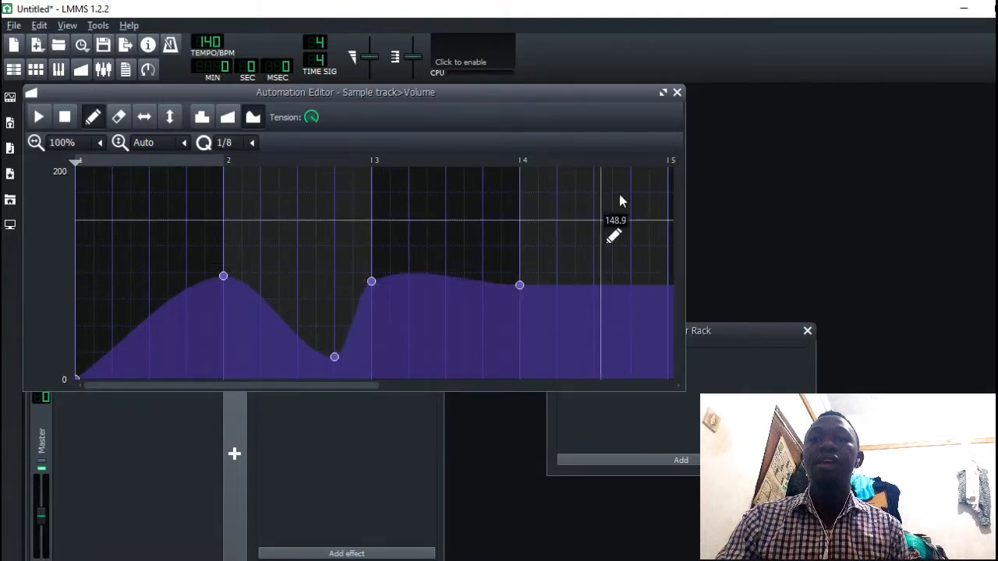
left_click(677, 92)
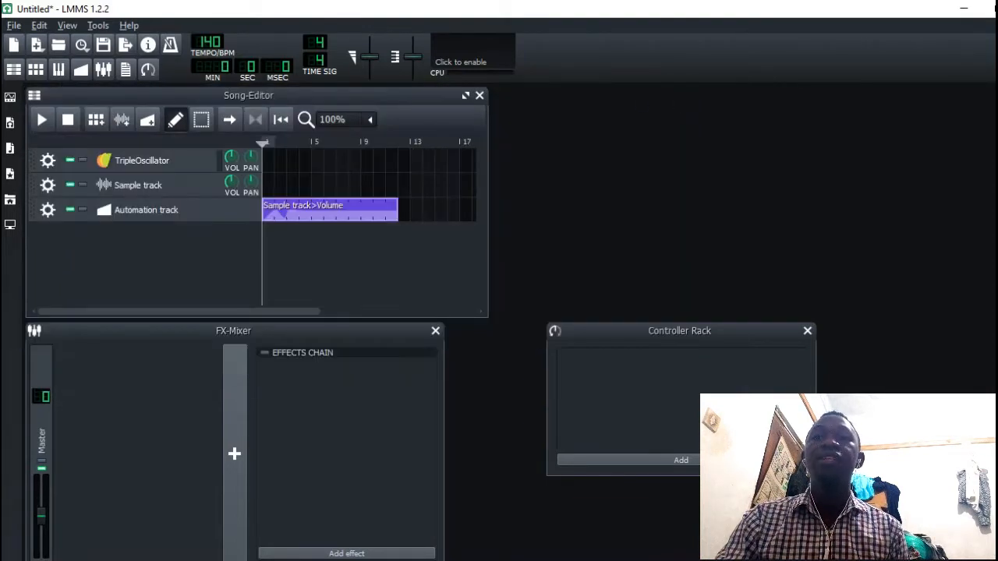
Add the ZynAddSubFX guitar preset 0002-Dist Guitar 2.xiz as a new track and remove the existing automation track
left_click(8, 176)
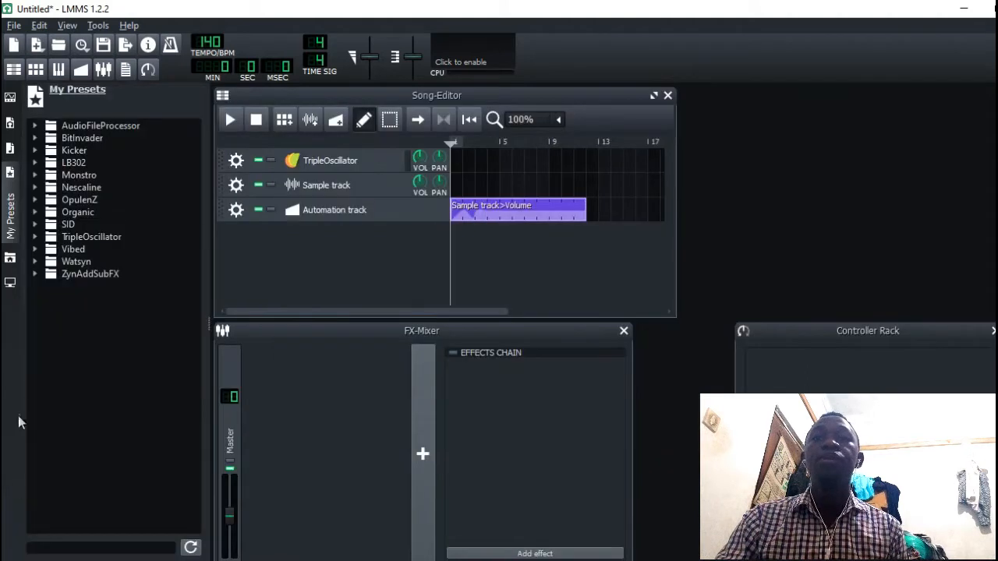
double_click(85, 274)
double_click(95, 424)
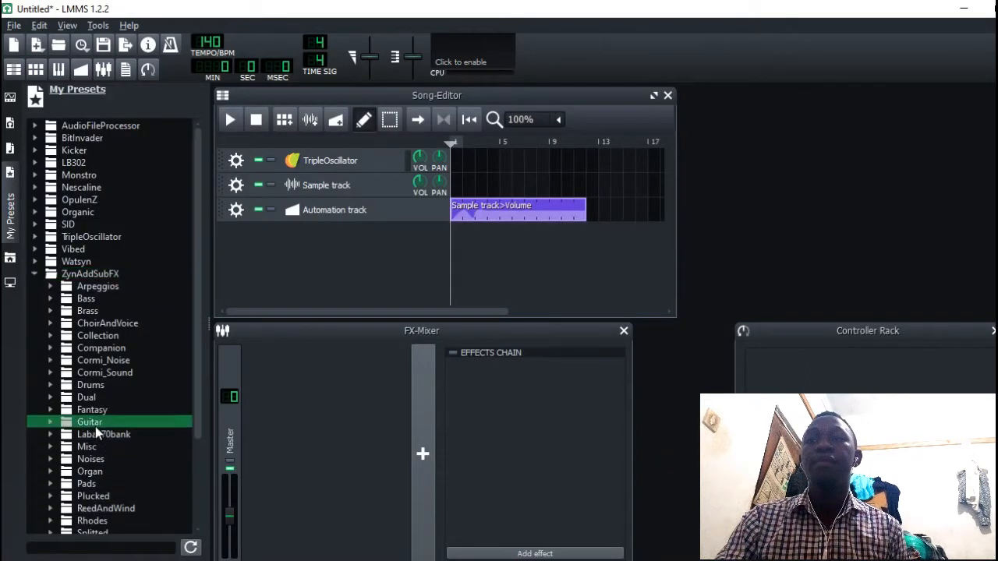
left_click_drag(107, 459, 412, 226)
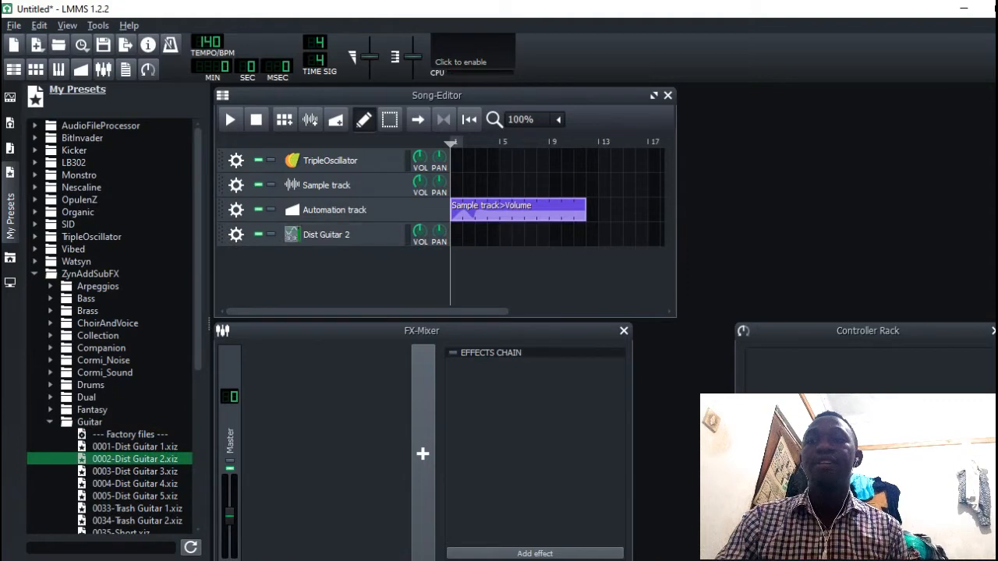
left_click(240, 212)
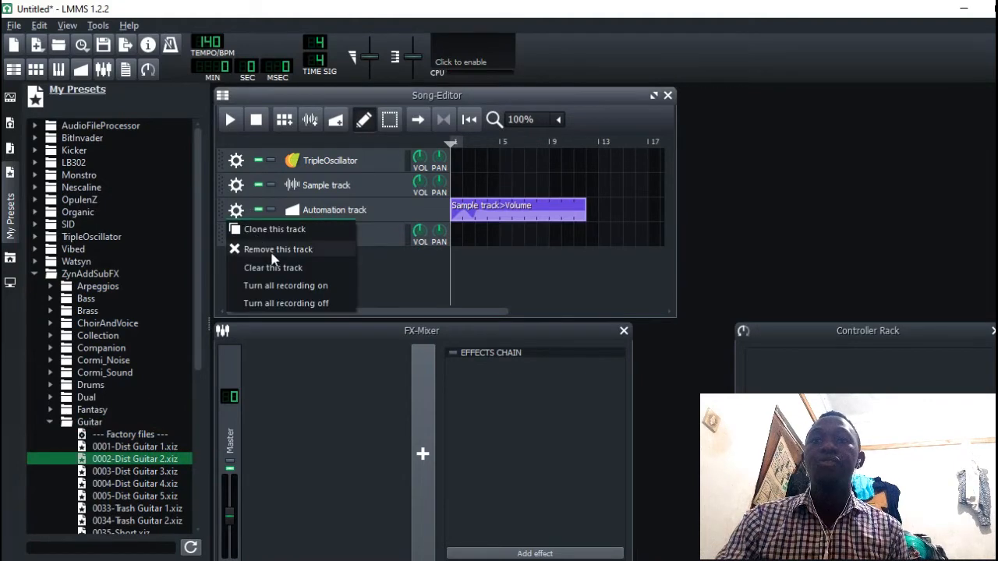
left_click(269, 248)
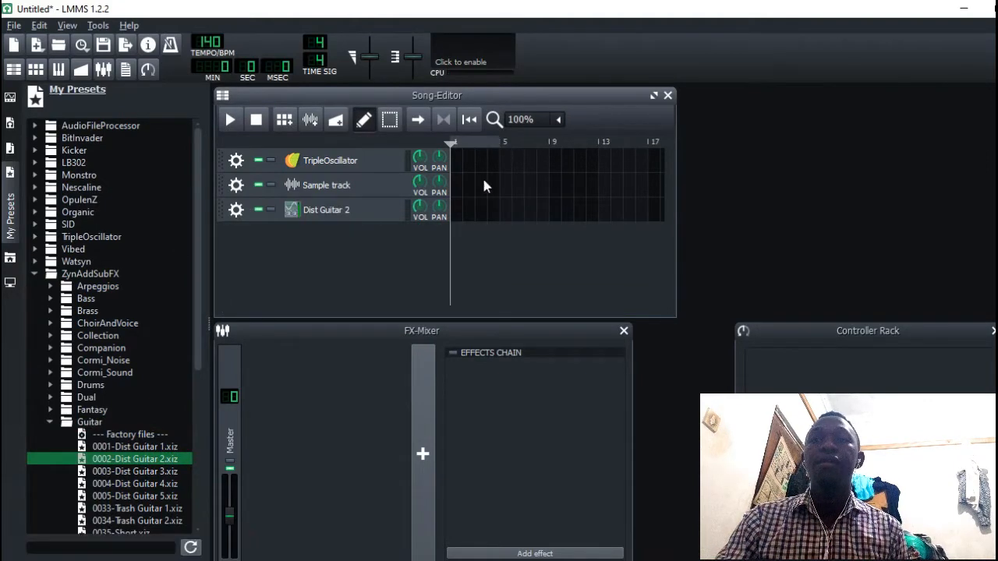
Create a pattern at bar 1 of the Dist Guitar 2 track holding one G4 note sustained from bar 1 to bar 5
double_click(456, 210)
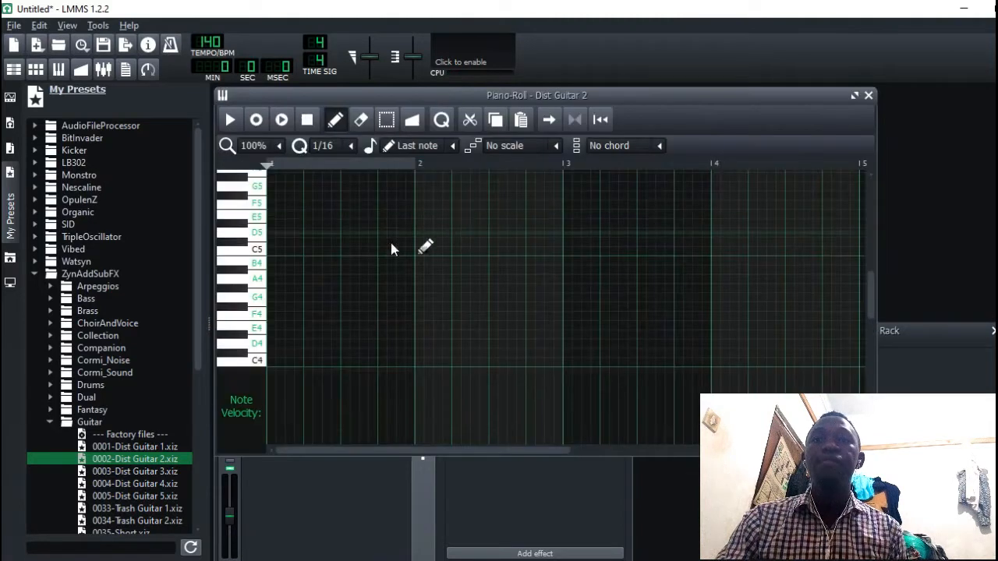
left_click(286, 298)
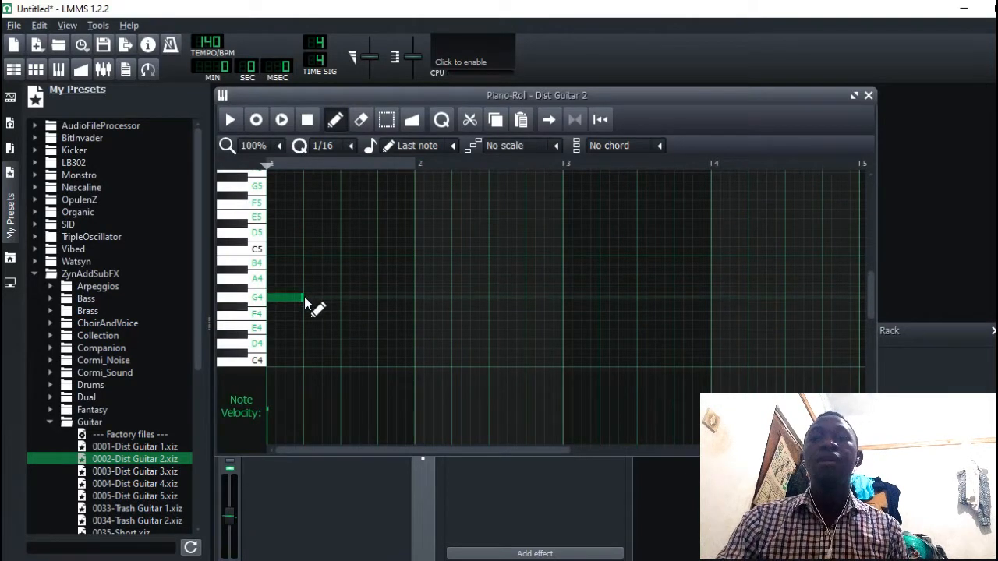
left_click_drag(304, 302, 860, 265)
left_click(868, 96)
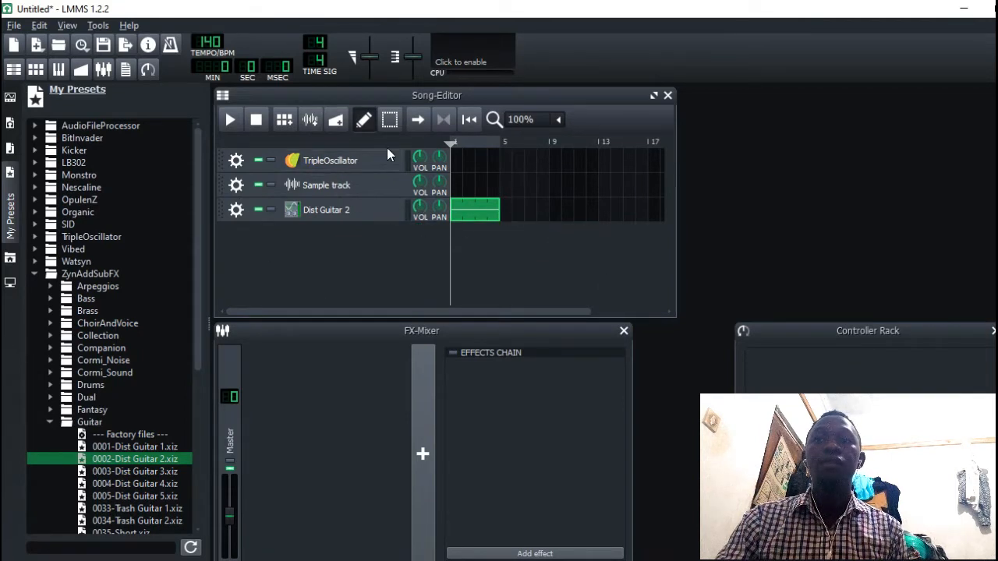
Add a new automation track with an automation clip about seven bars long starting at bar 1
left_click(390, 119)
left_click(335, 120)
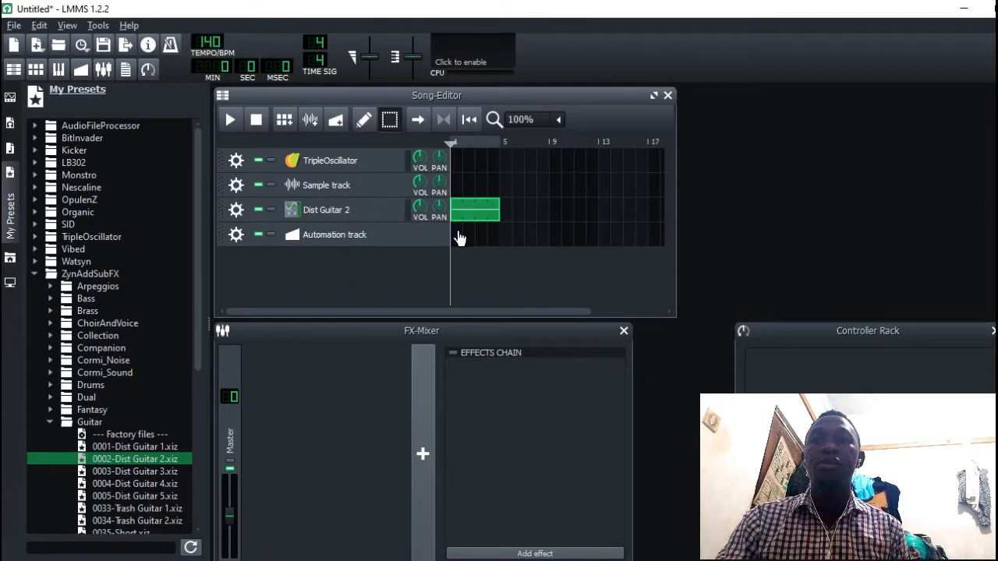
mouse_move(461, 239)
left_mouse_down()
mouse_move(546, 242)
mouse_move(536, 236)
left_mouse_up()
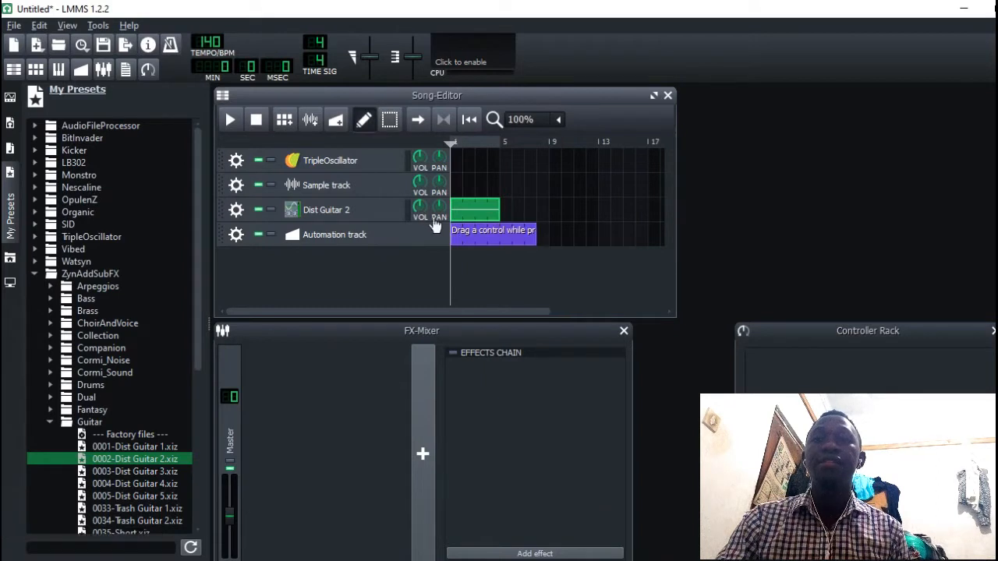
Link Dist Guitar 2's volume to the automation clip and draw a linear ramp from 0 at bar 1 to about 100 at bar 5
double_click(472, 235)
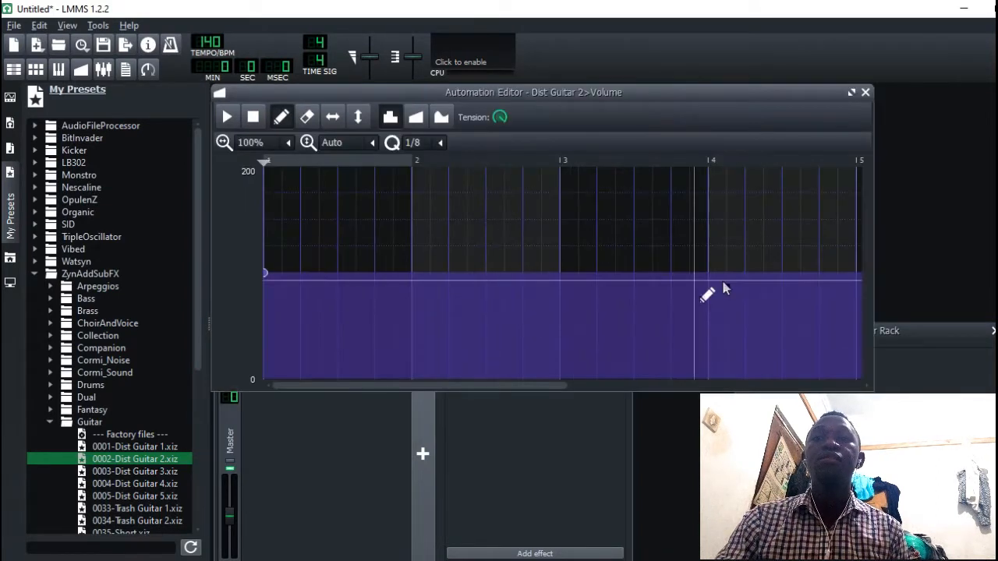
left_click_drag(858, 283, 855, 273)
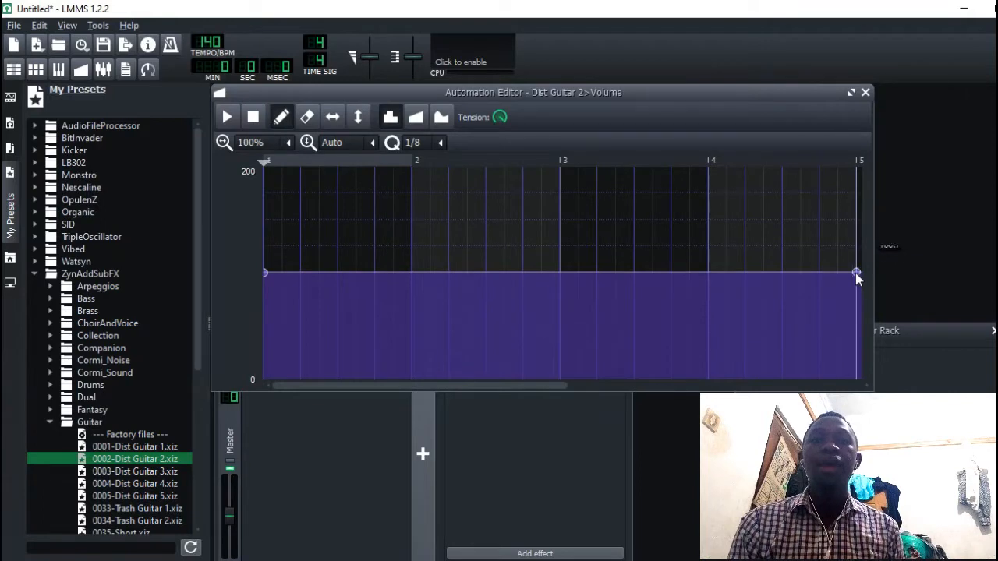
mouse_move(265, 273)
left_mouse_down()
mouse_move(259, 399)
mouse_move(265, 363)
left_mouse_up()
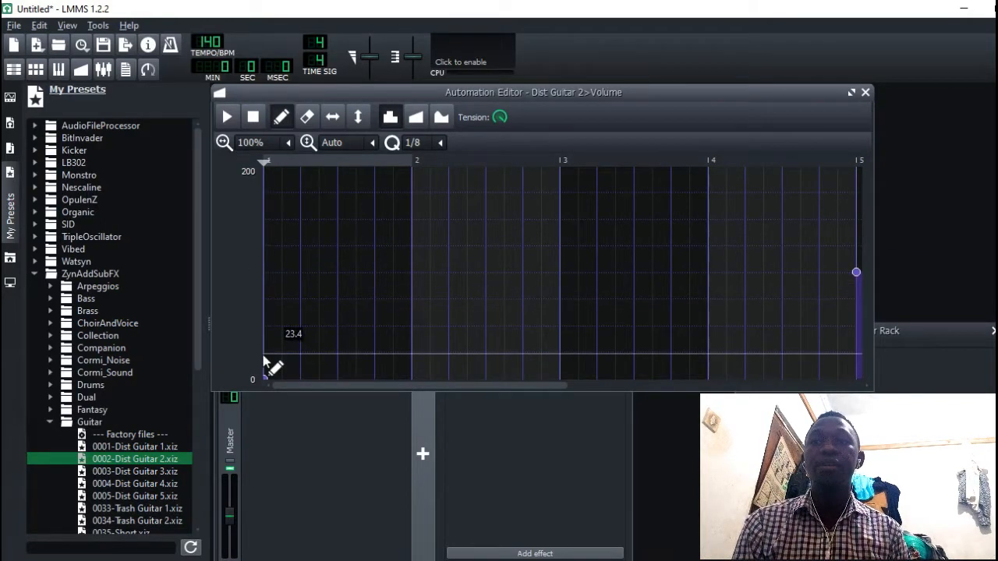
left_click(414, 120)
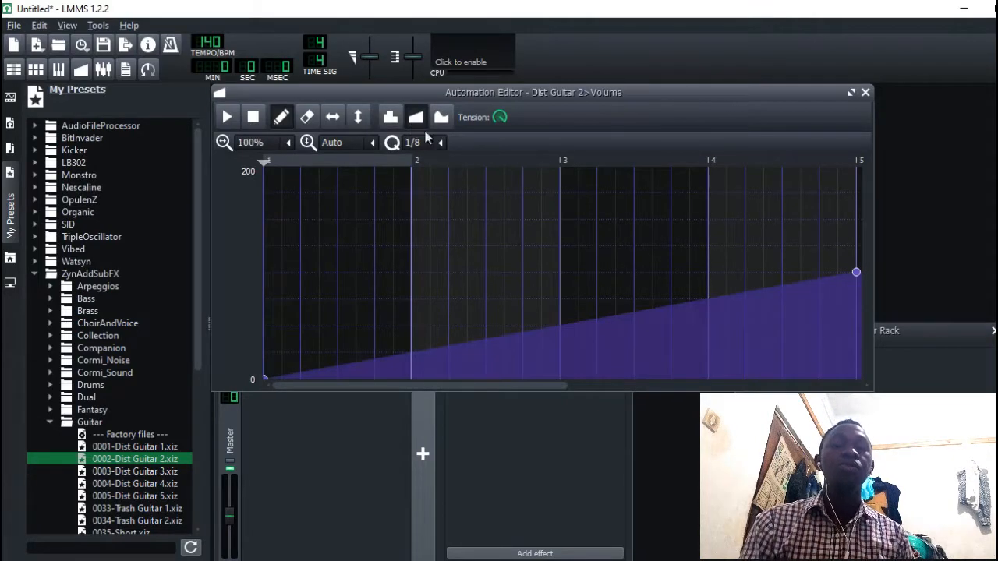
left_click(865, 93)
Play the song from the start twice to listen to the guitar's volume fade-in, stopping playback each time
left_click(236, 118)
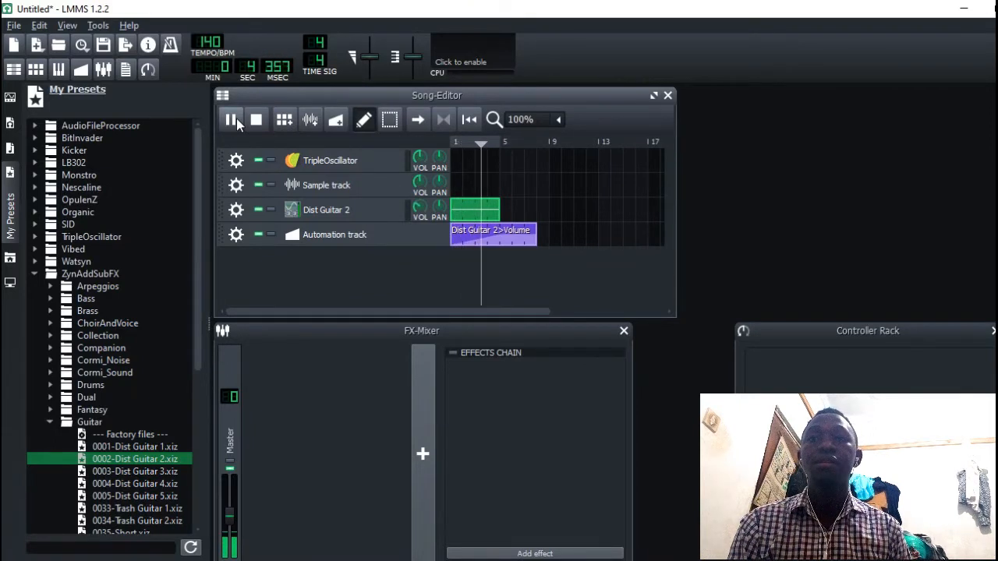
left_click(255, 122)
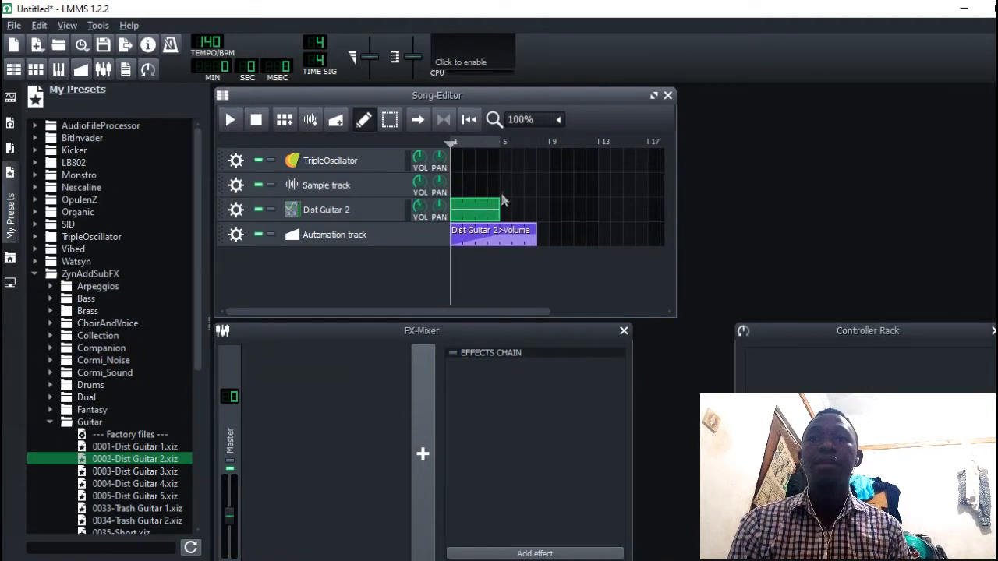
left_click(230, 119)
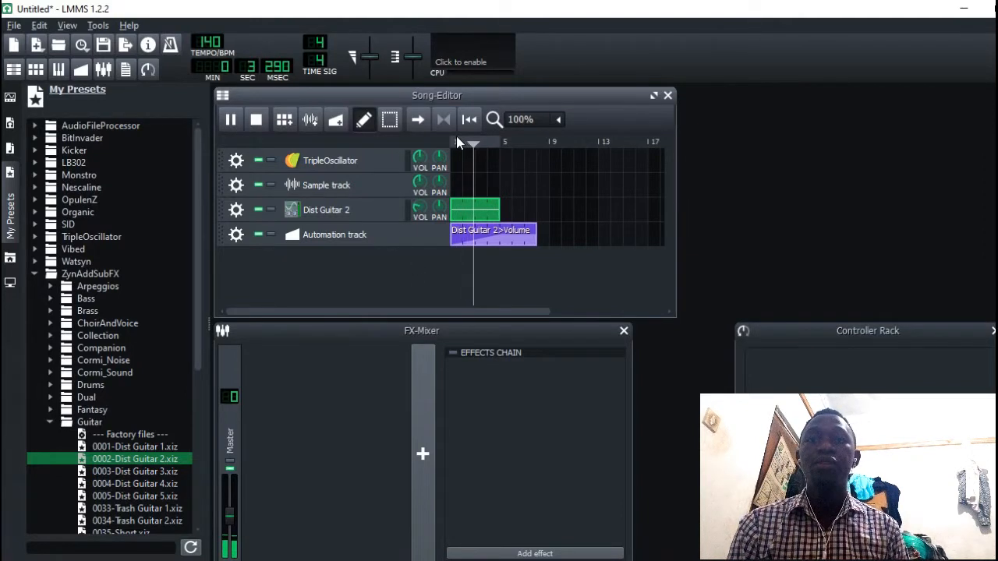
left_click(265, 125)
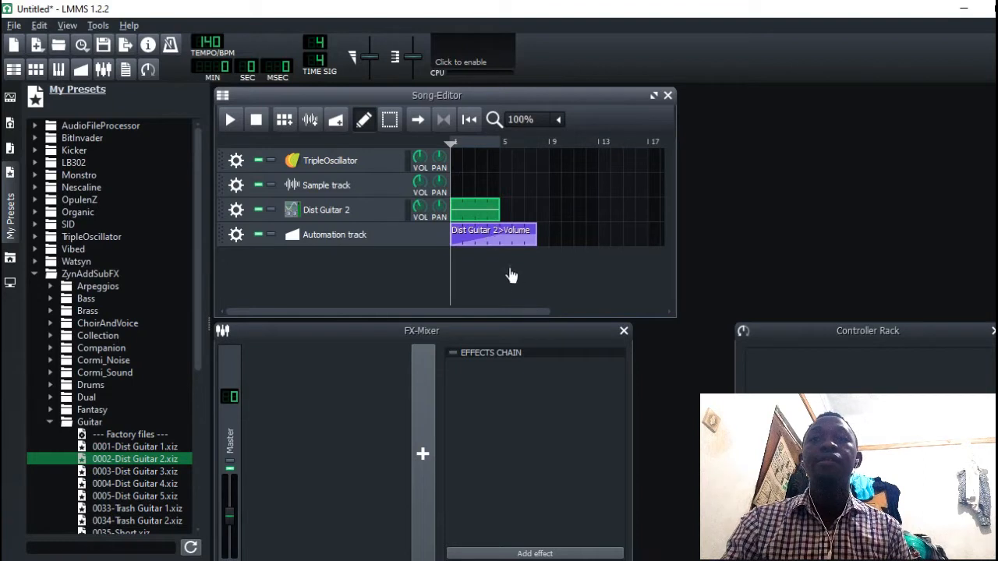
Add a second automation track with a four-bar automation clip starting at bar 1
left_click(336, 121)
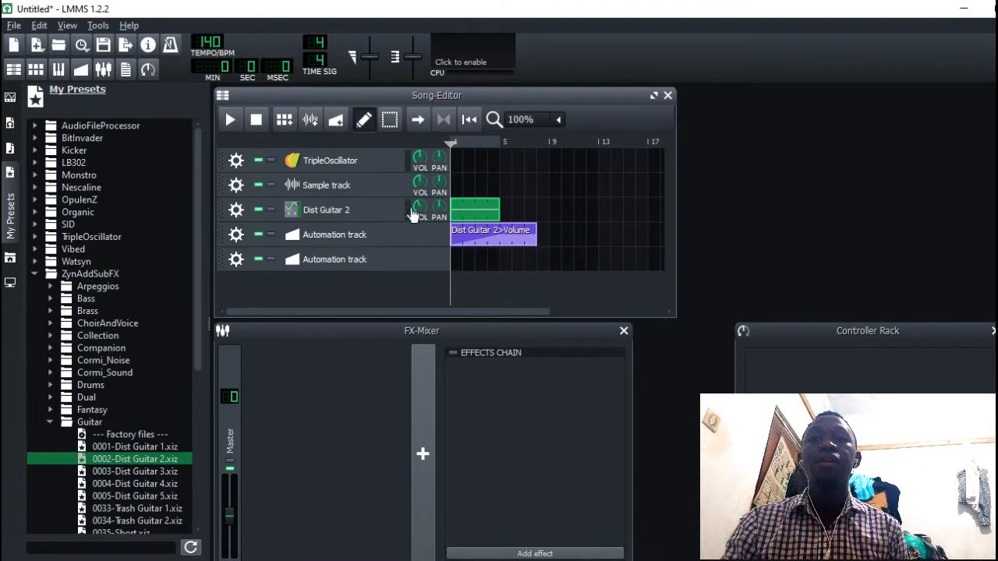
left_click(462, 263)
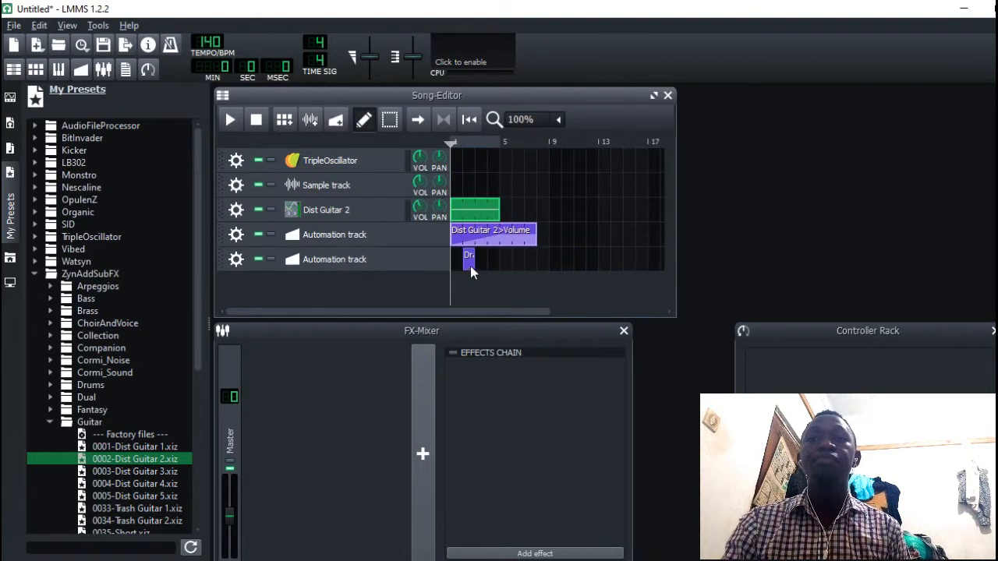
left_click_drag(466, 267, 499, 263)
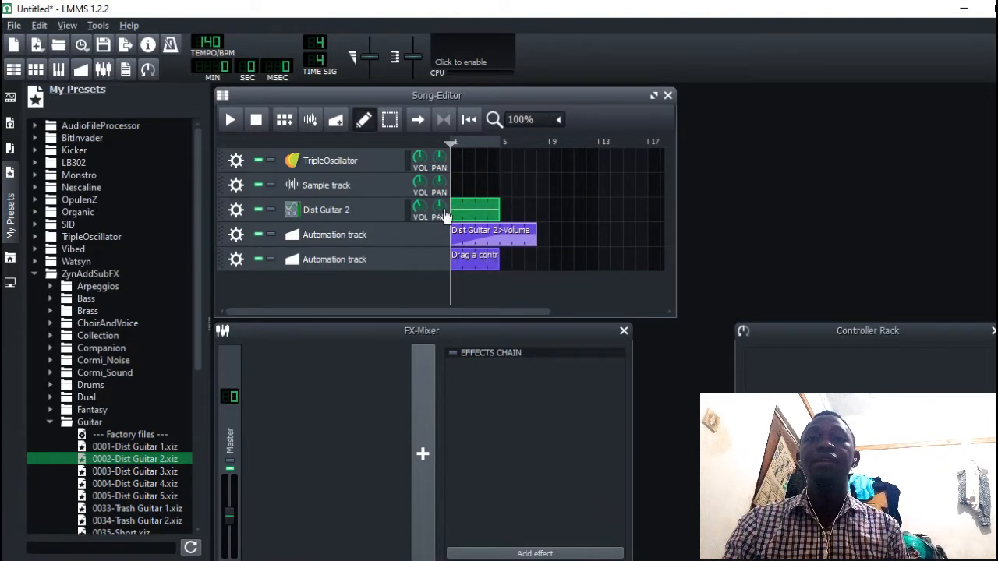
Turn Dist Guitar 2's panning to the right, play the song to hear it, and stop playback
left_click_drag(441, 209, 449, 178)
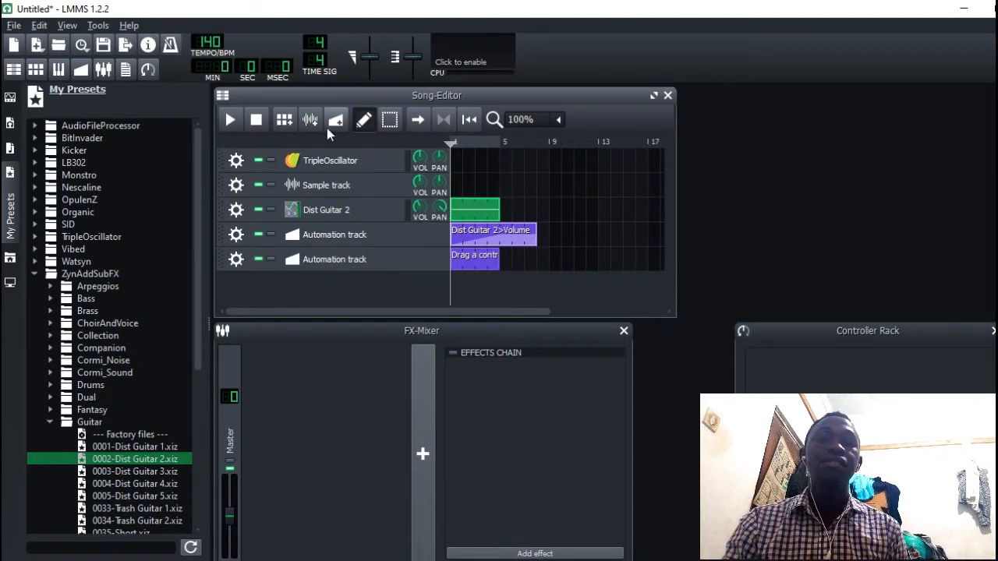
left_click(231, 119)
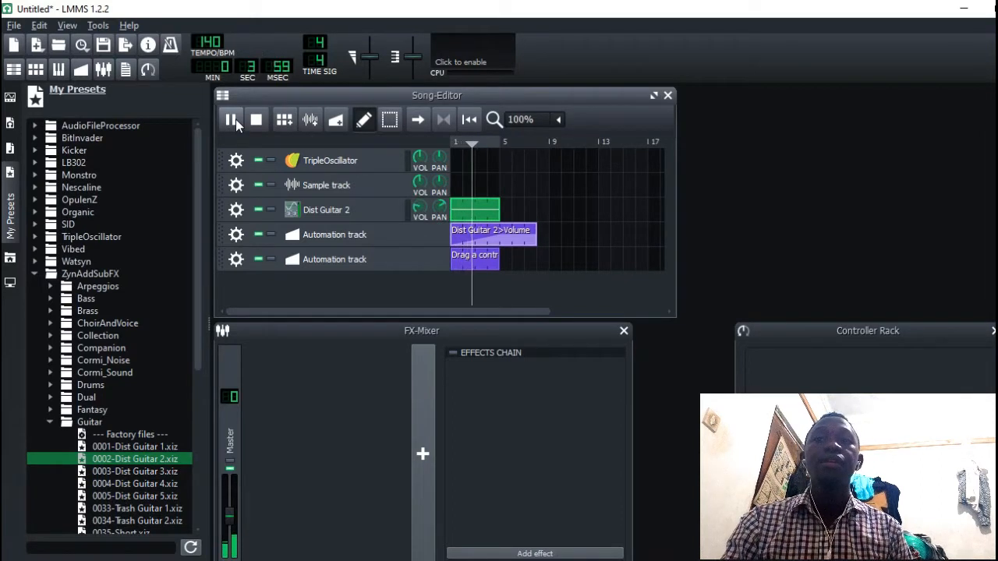
left_click(255, 121)
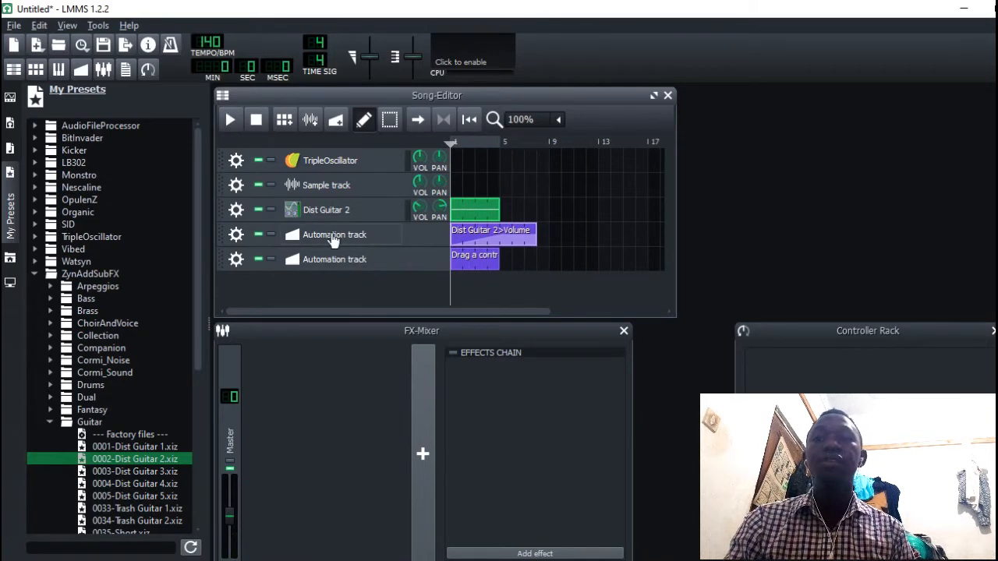
Disconnect the first automation clip from Dist Guitar 2's volume and panning, and reset that track's panning to its default
right_click(496, 240)
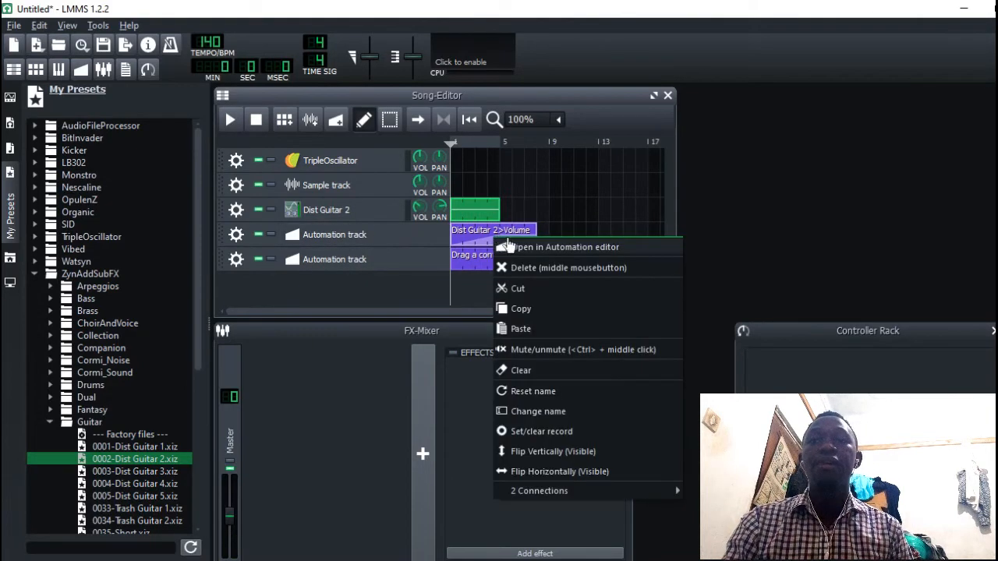
mouse_move(567, 491)
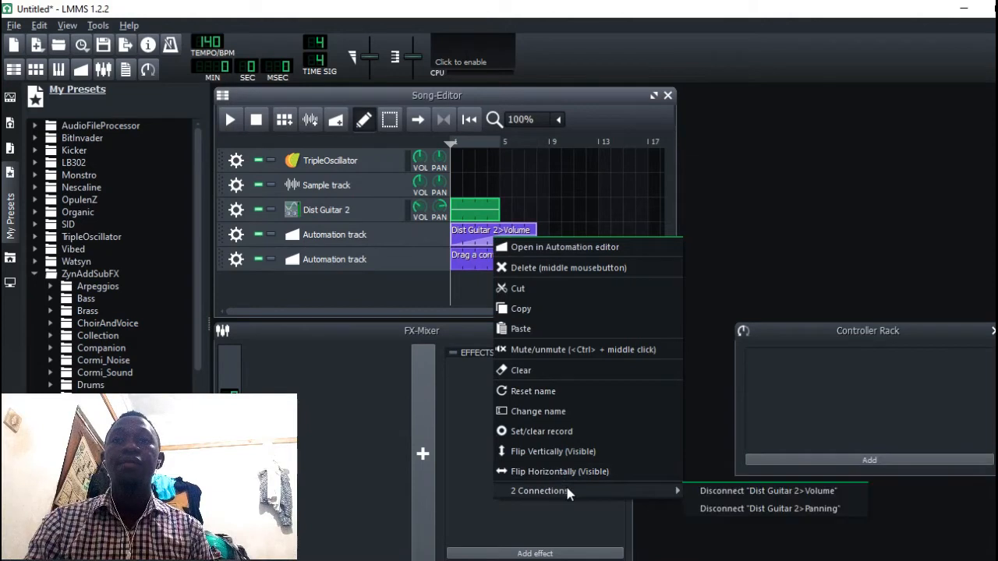
left_click(702, 491)
right_click(474, 248)
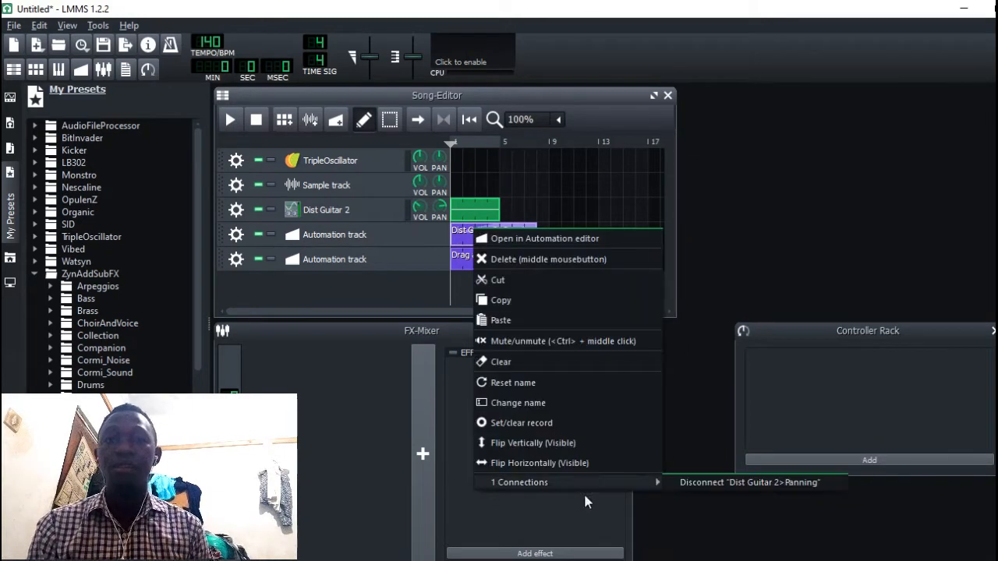
left_click(699, 482)
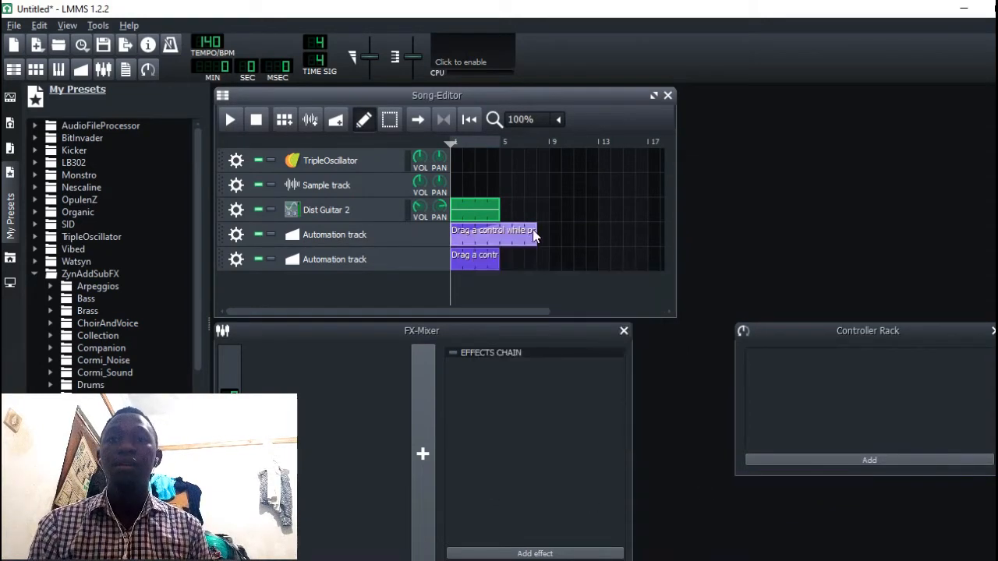
right_click(441, 209)
left_click(464, 259)
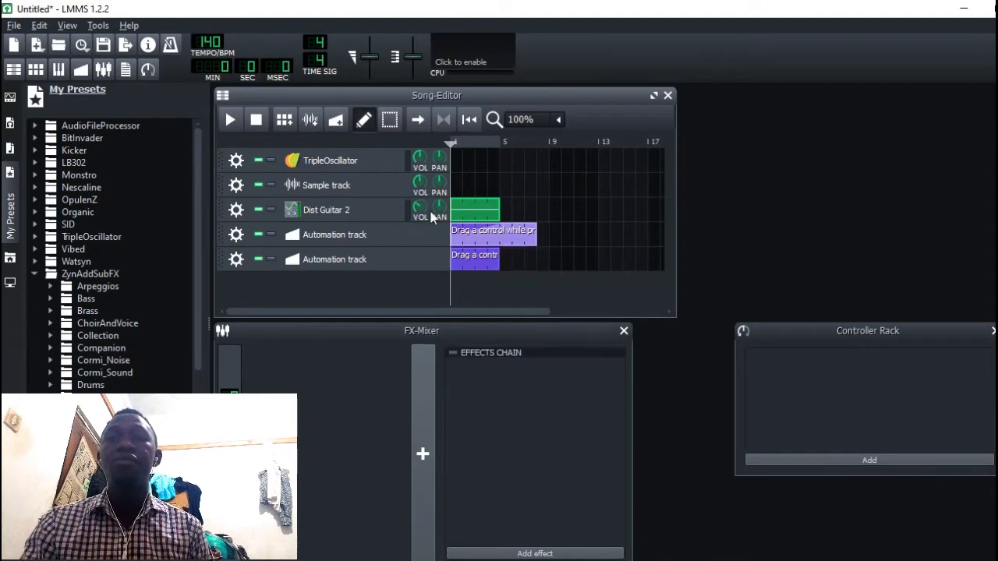
Reset Dist Guitar 2's volume to its default and remove the second automation track
right_click(420, 207)
left_click(470, 241)
left_click(236, 259)
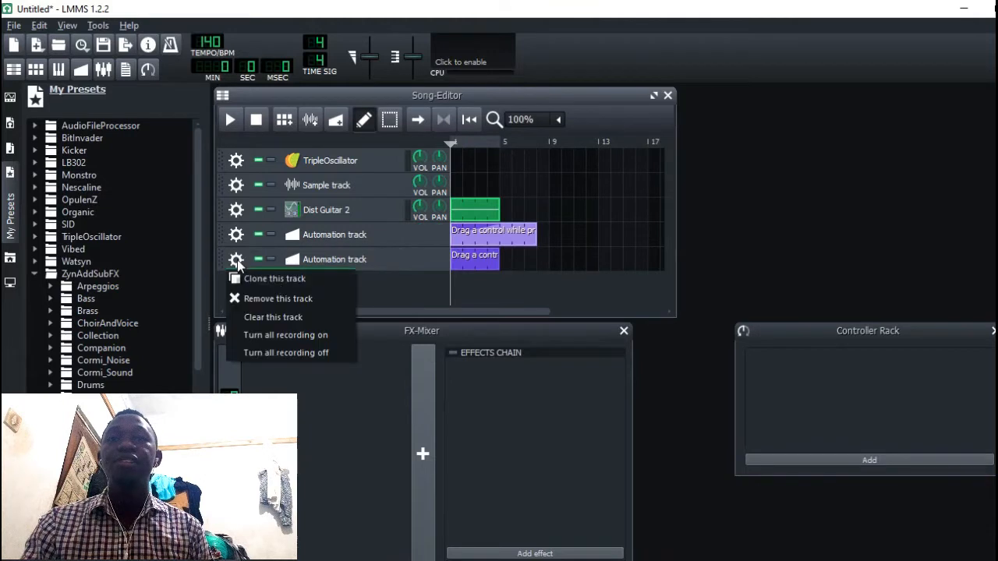
left_click(275, 297)
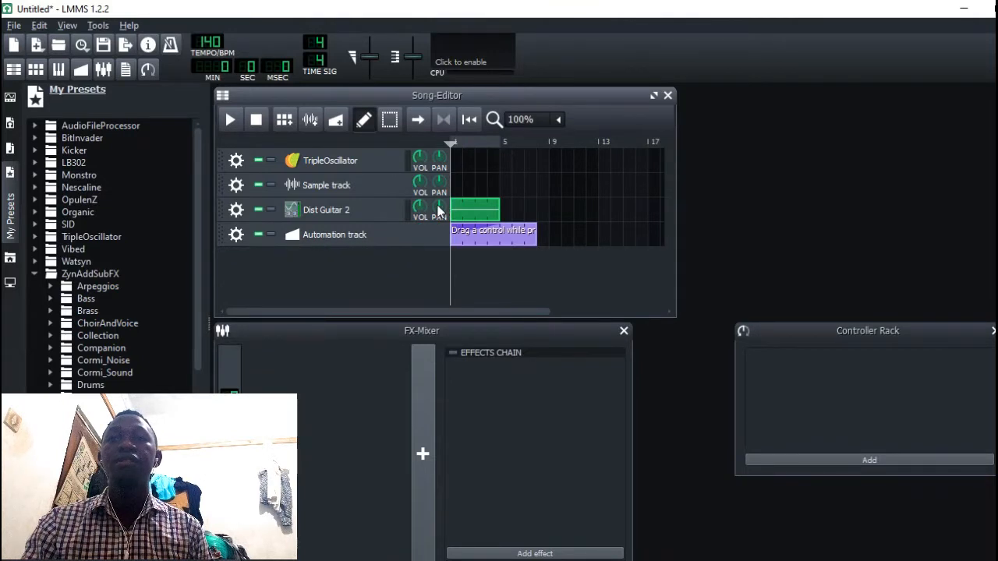
Connect Dist Guitar 2's panning to the automation clip and draw a curve peaking at 100 on beat 2 and falling to about -100 at bar 2
left_click_drag(455, 238, 479, 233)
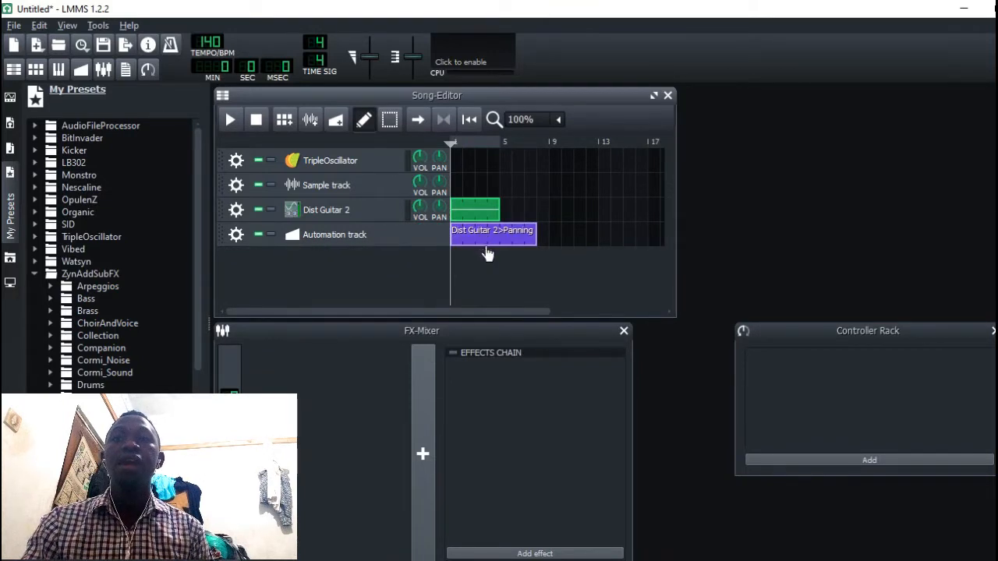
double_click(484, 243)
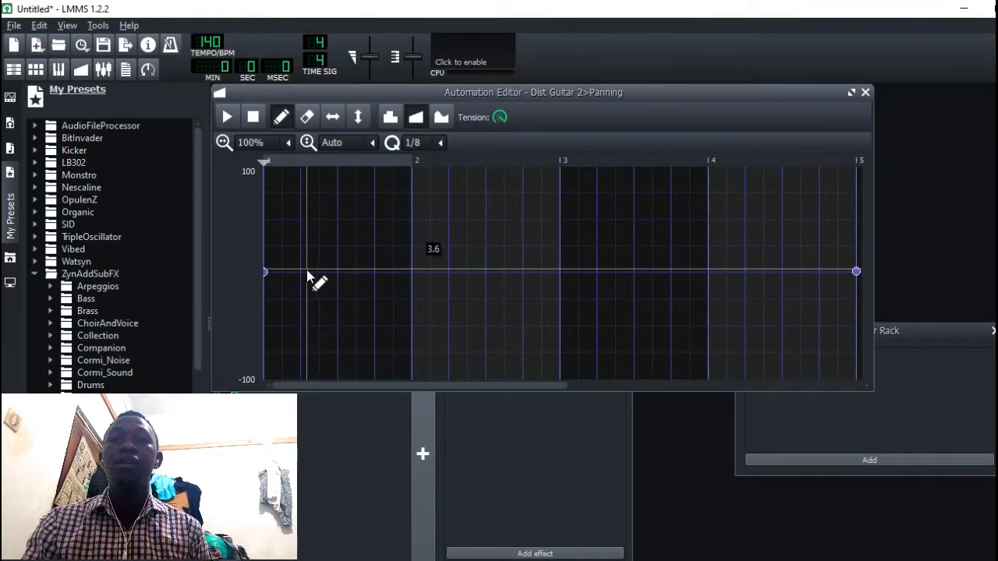
left_click(417, 273)
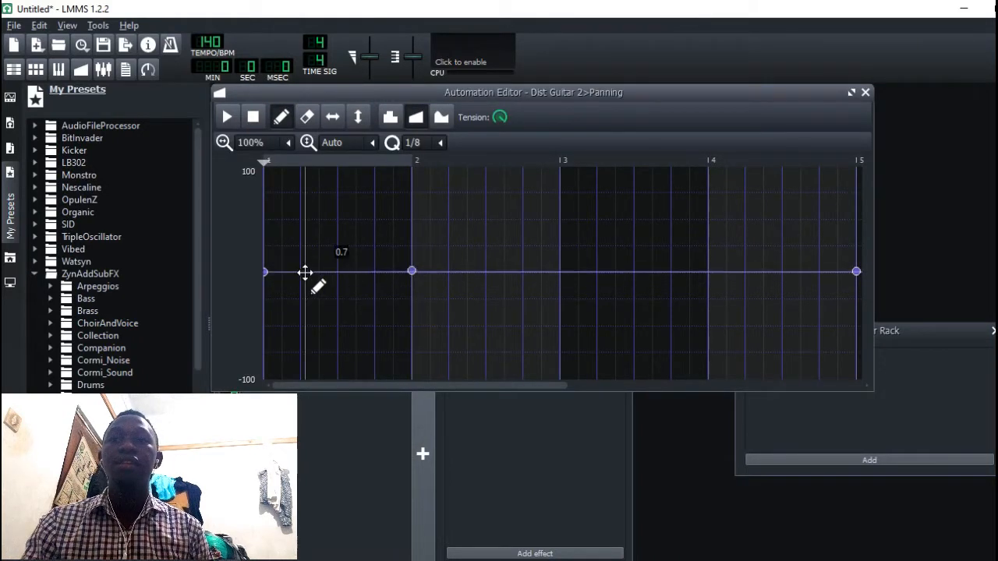
left_click_drag(305, 270, 306, 152)
left_click_drag(469, 282, 419, 414)
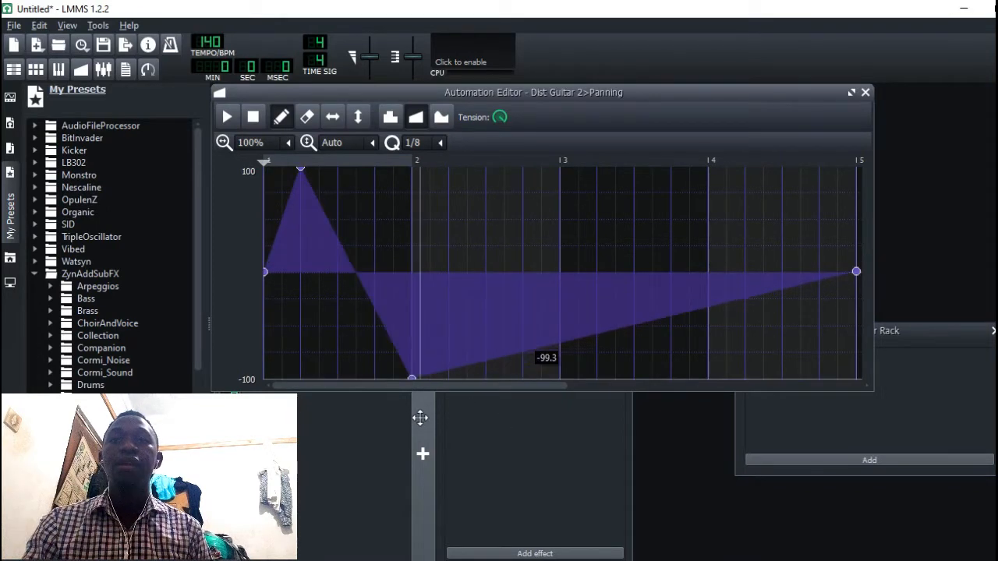
left_click(866, 93)
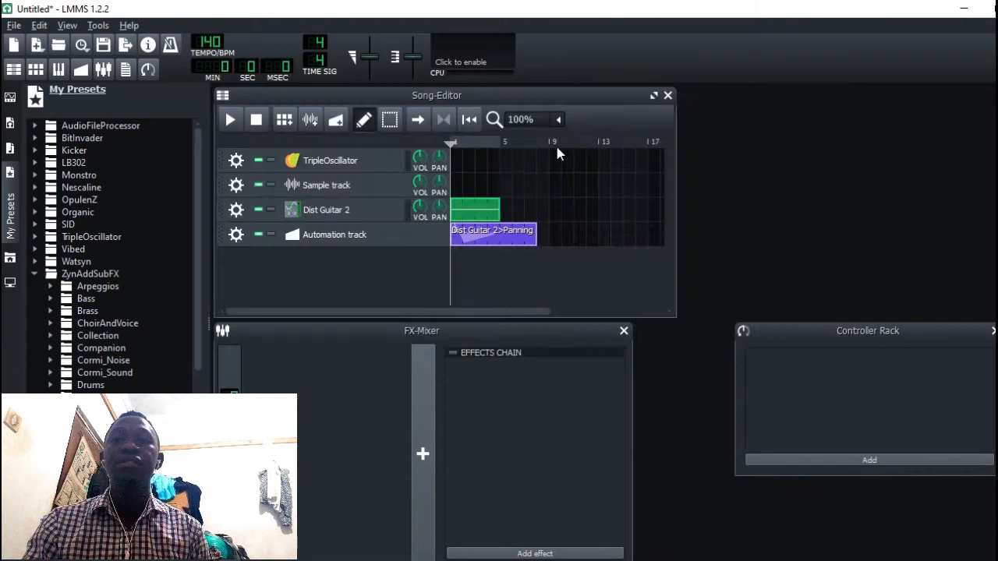
Play the song to hear Dist Guitar 2's panning automation, stop playback, and undo the automation track
left_click(232, 119)
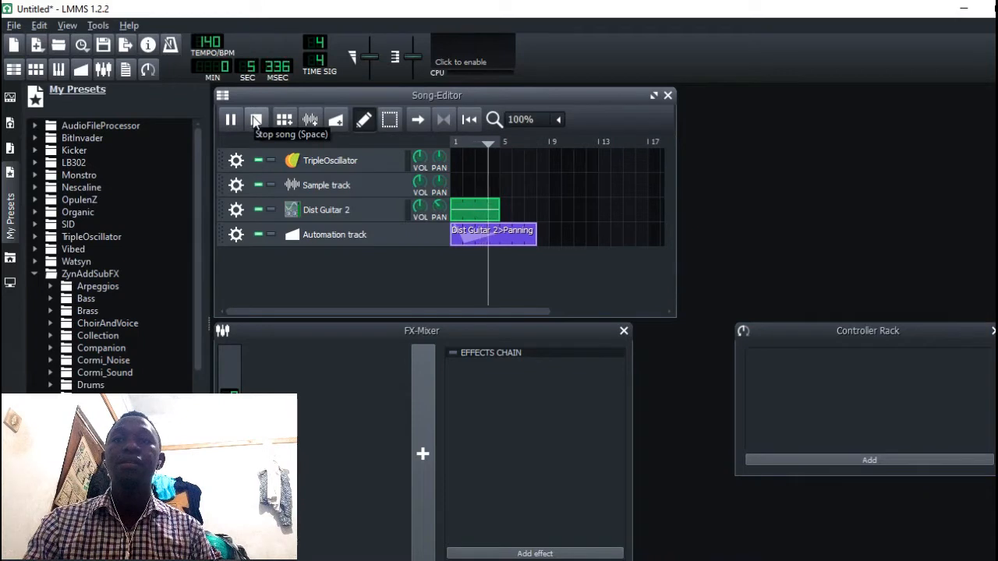
left_click(255, 119)
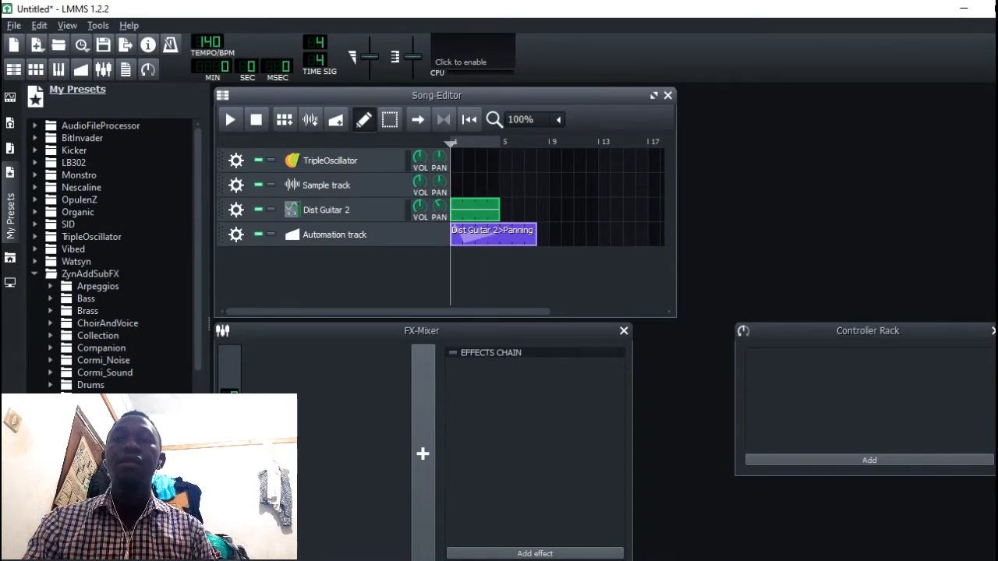
key("ctrl+z")
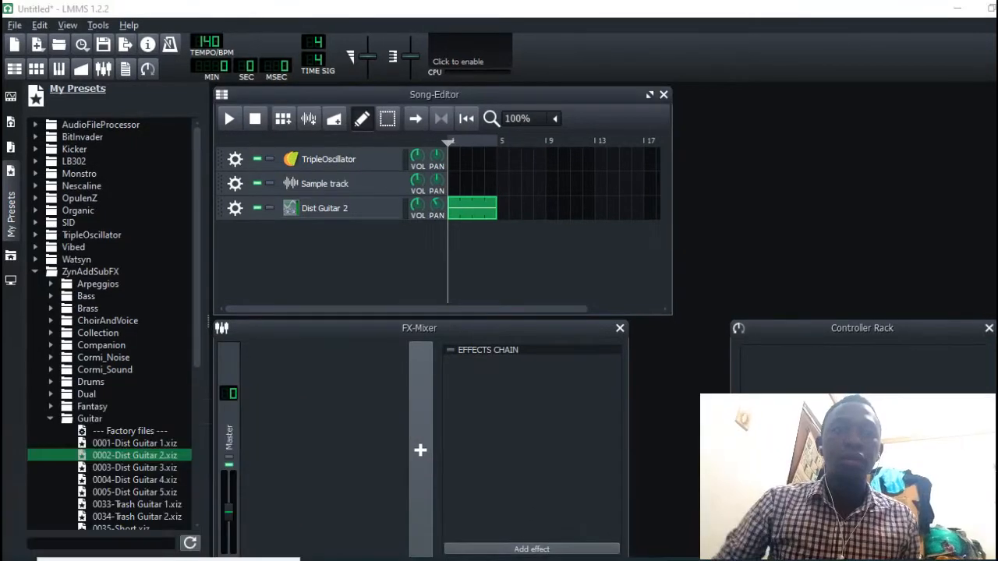
Open the Beat+Bassline Editor and add the kick01.ogg sample from the drums folder as a new track
left_click(36, 72)
left_click_drag(975, 94, 644, 122)
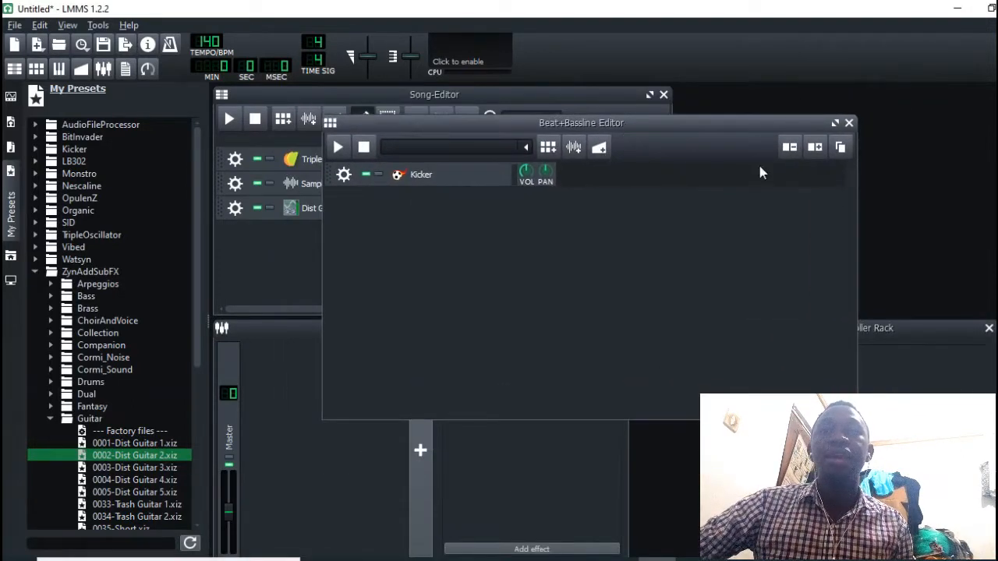
left_click(11, 172)
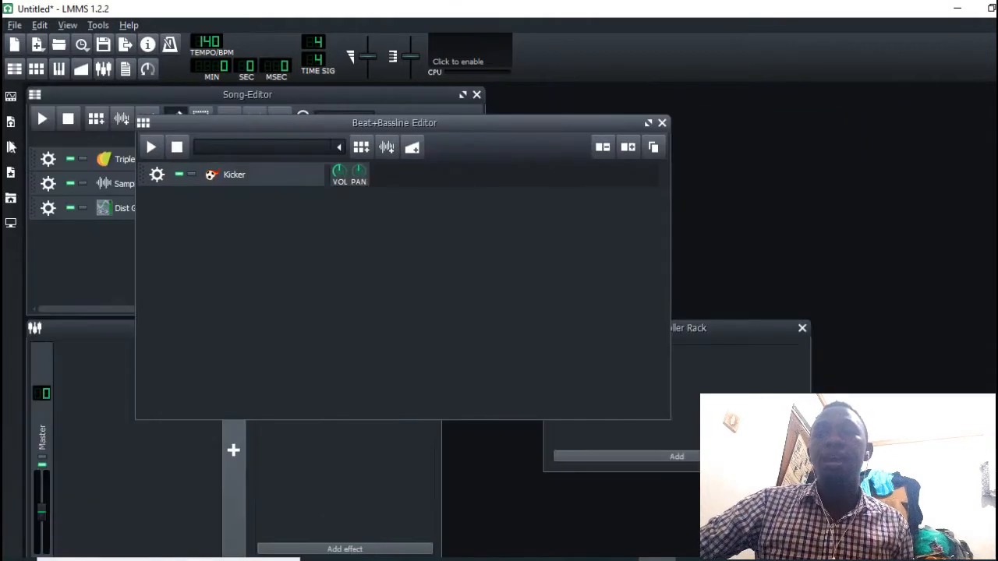
left_click(11, 147)
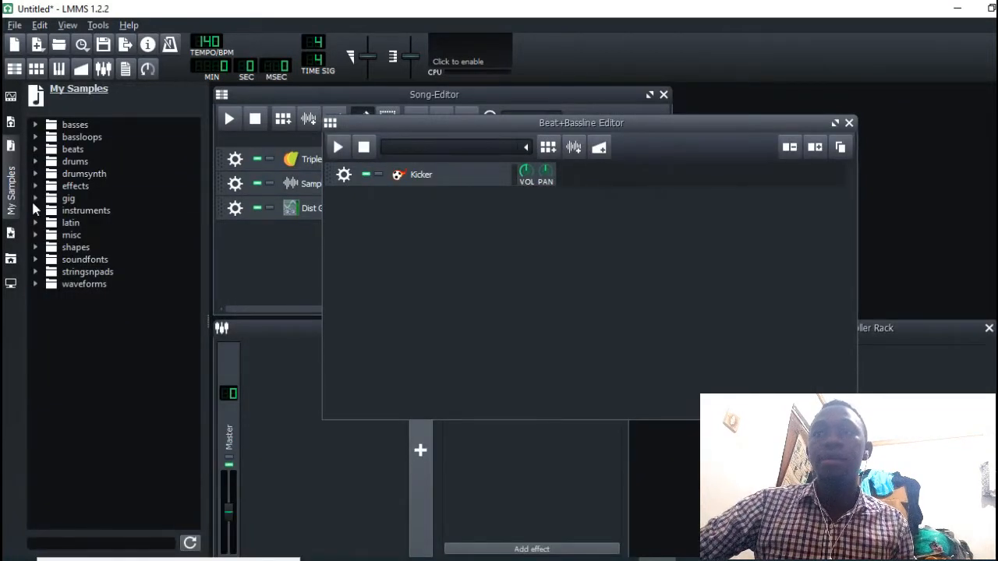
left_click(53, 161)
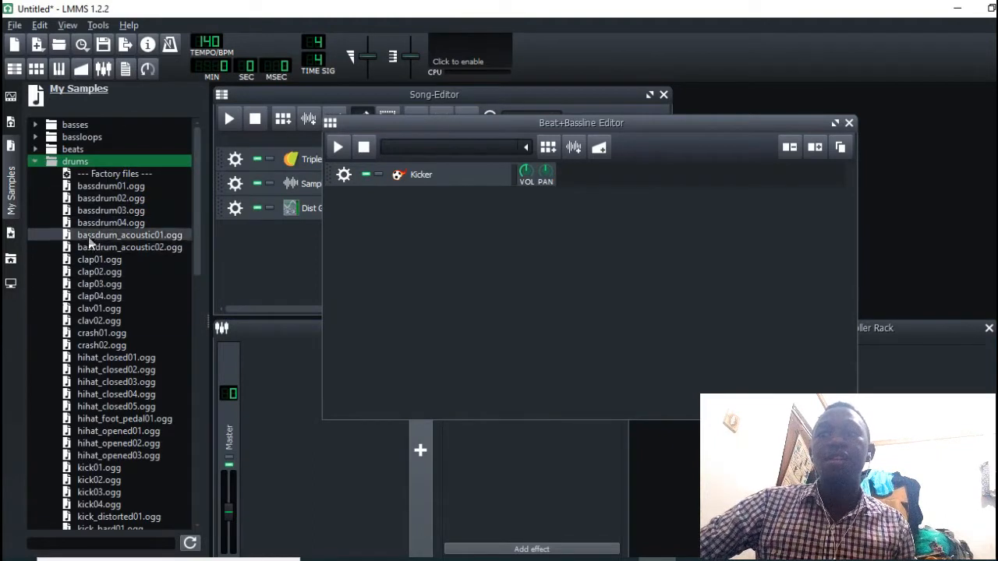
scroll(101, 319, "down", 4)
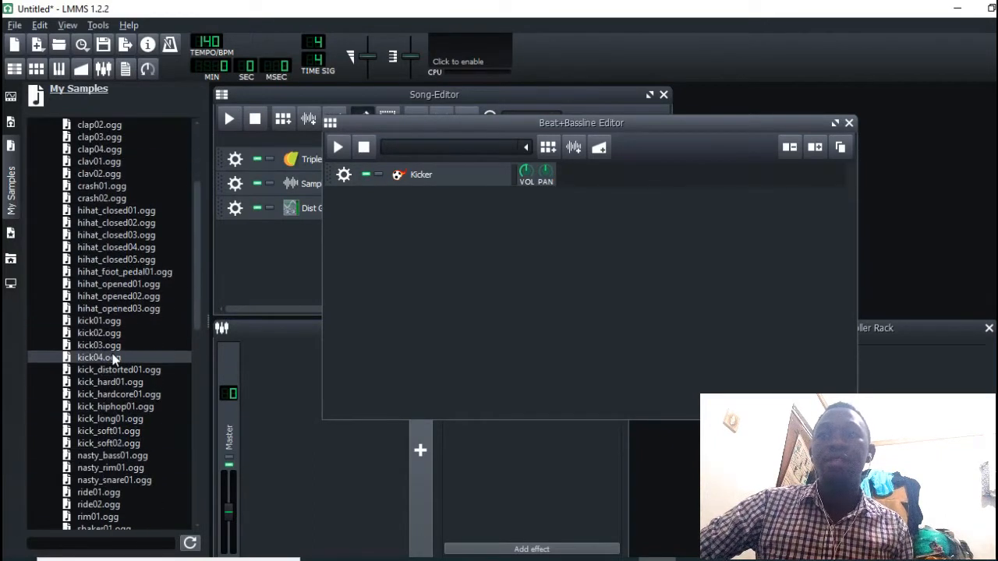
left_click_drag(98, 321, 478, 196)
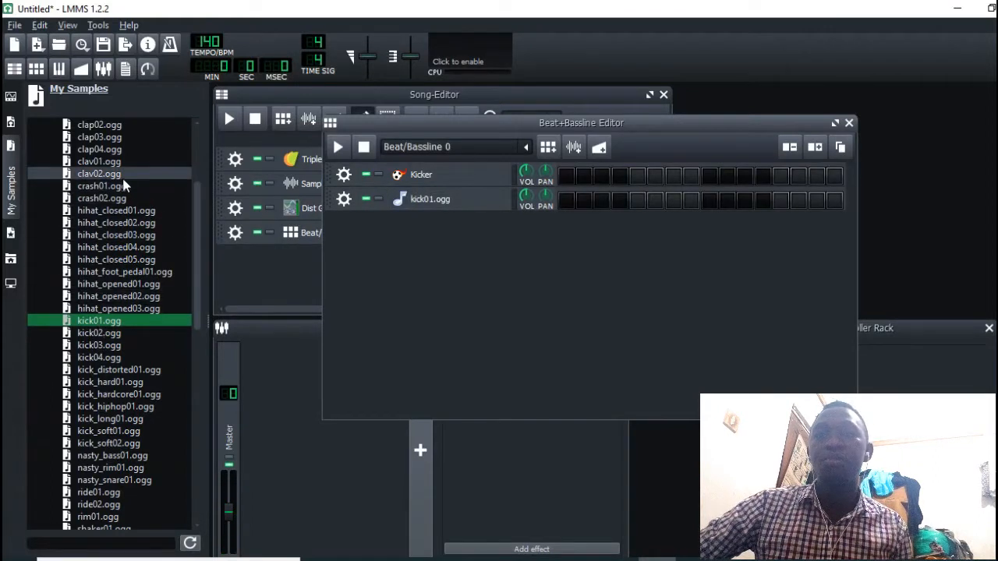
Add the snare_muffled01.ogg and hihat_closed02.ogg drum samples as tracks in the Beat+Bassline Editor
scroll(123, 176, "down", 8)
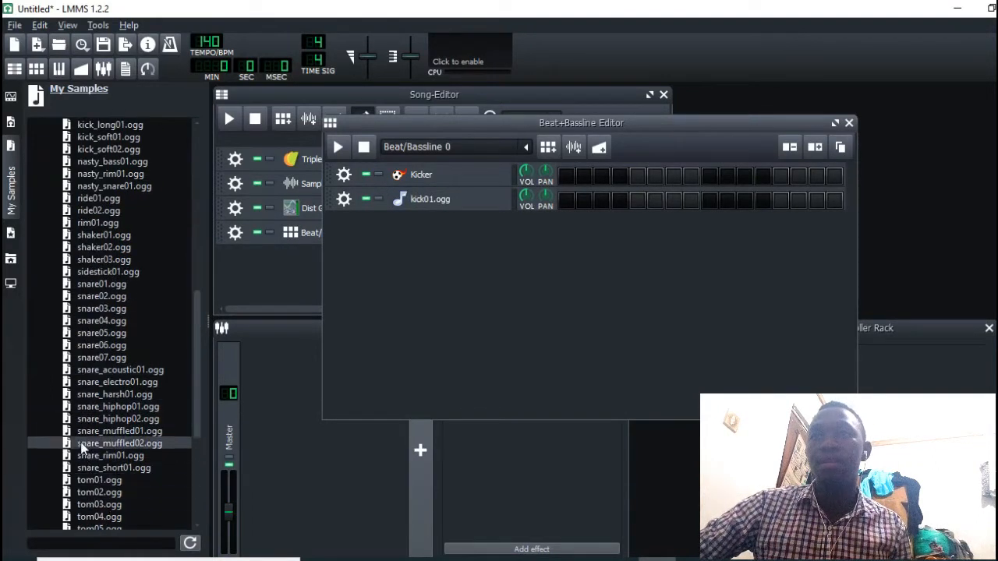
left_click_drag(87, 433, 399, 277)
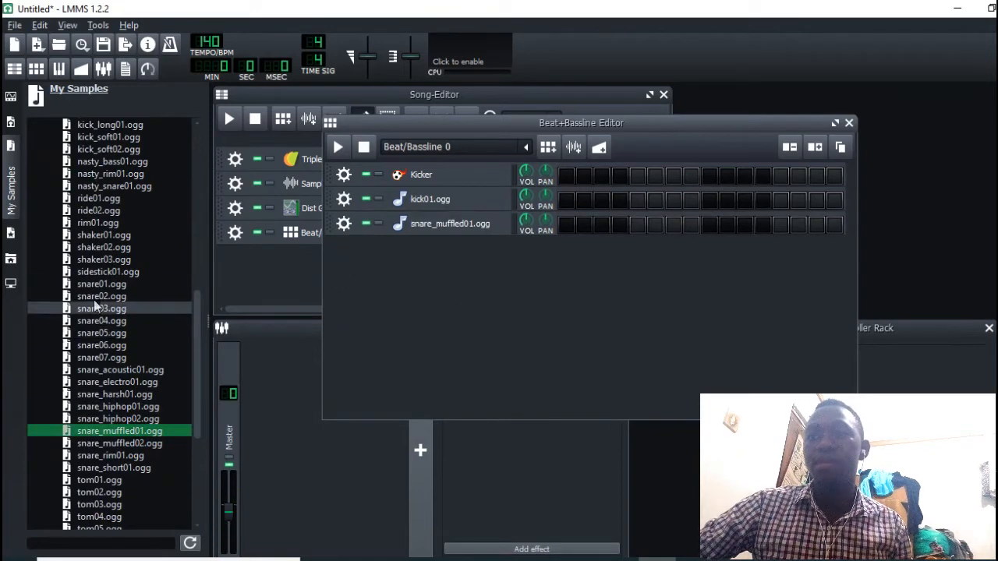
scroll(104, 228, "down", 6)
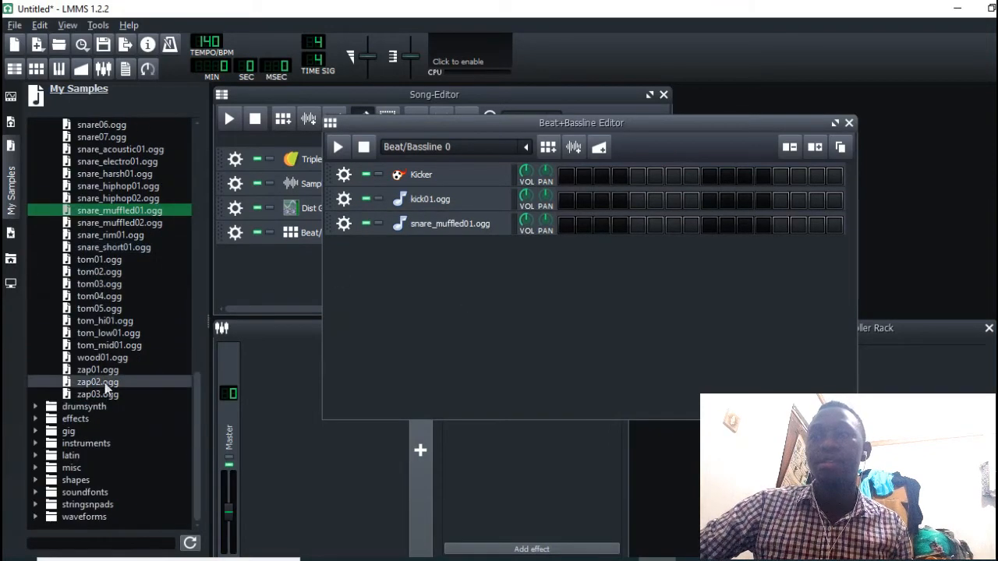
scroll(97, 335, "up", 14)
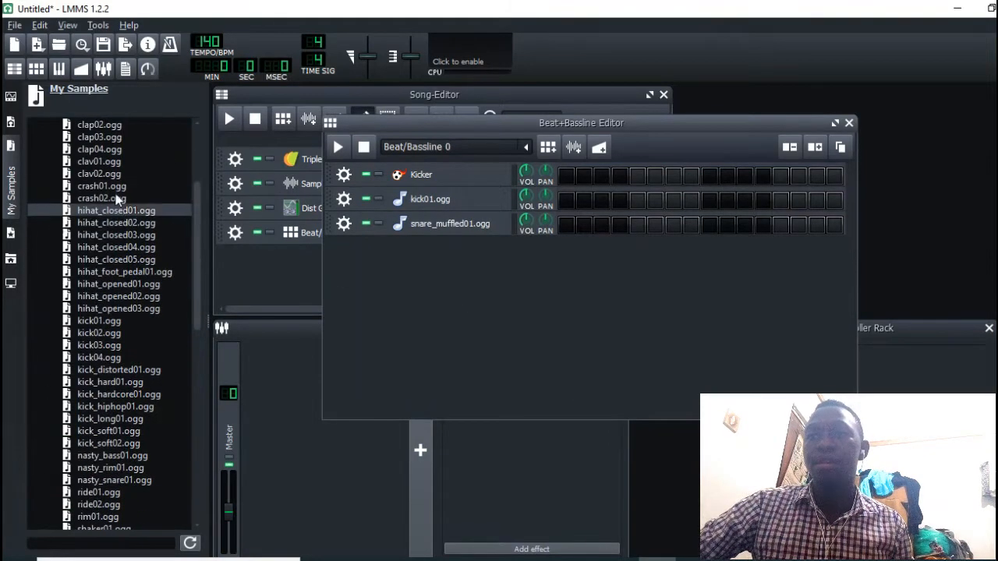
left_click_drag(109, 223, 415, 276)
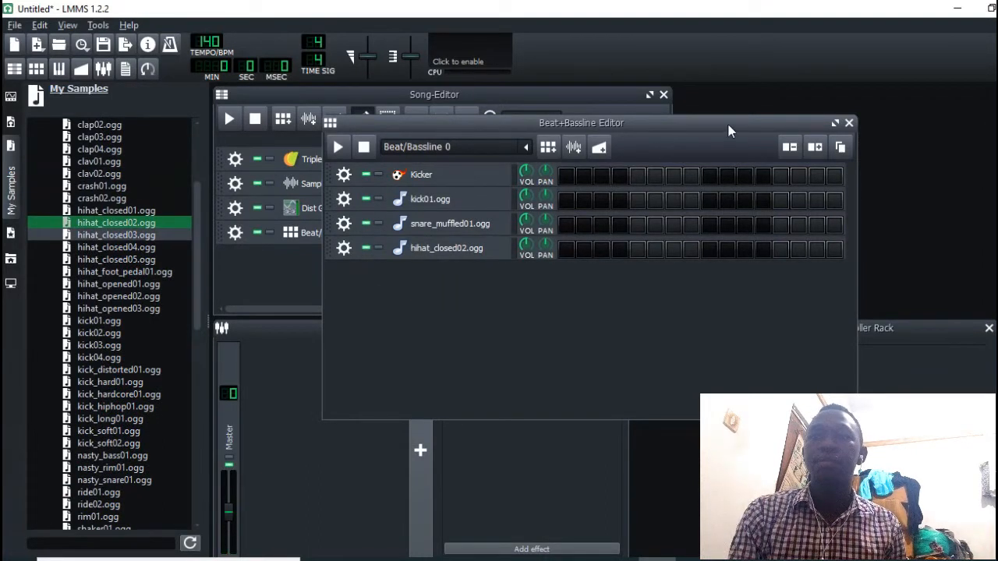
Place a Kicker hit on step 1 of Beat/Bassline 0 and start playing the pattern
left_click_drag(728, 125, 643, 115)
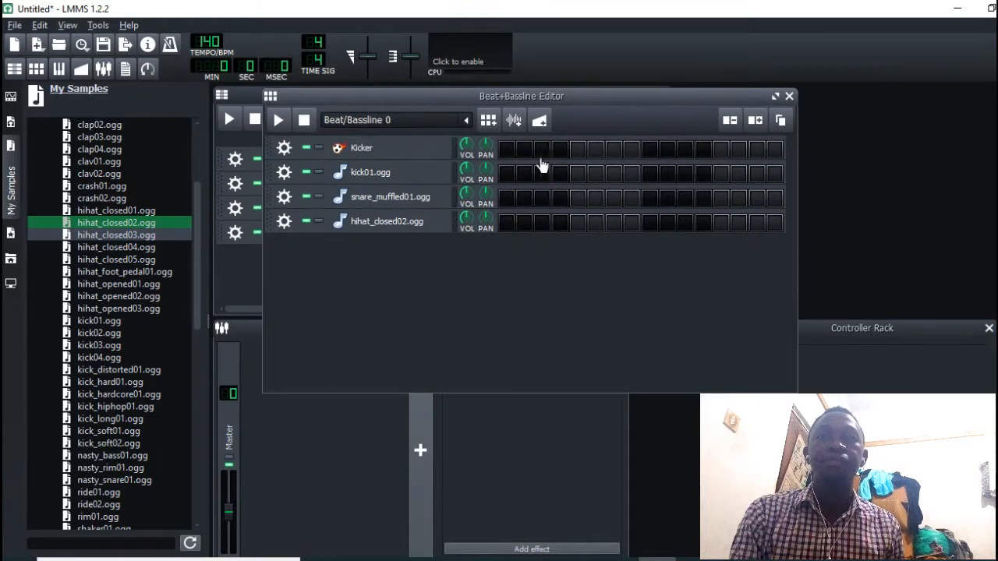
left_click(454, 150)
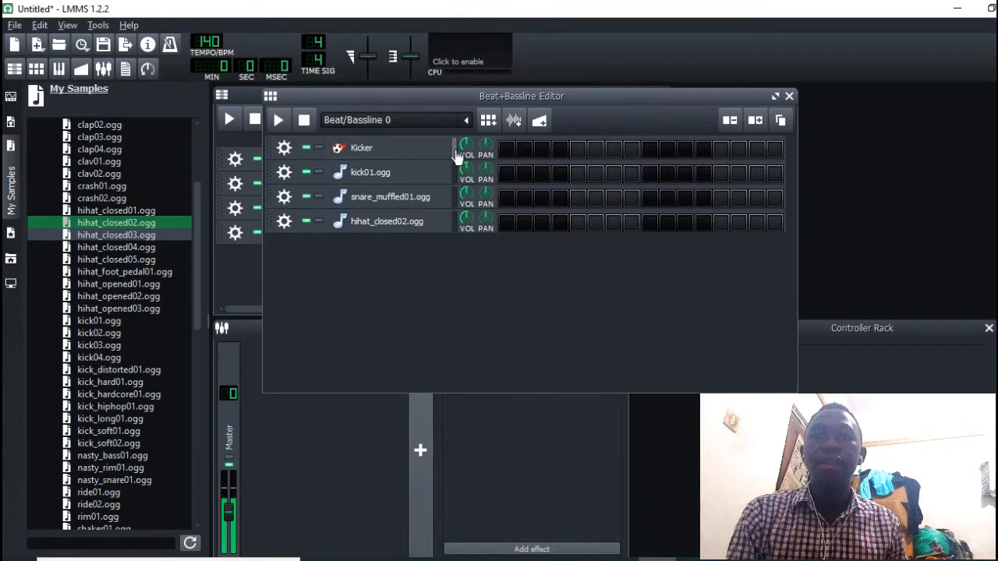
left_click(508, 153)
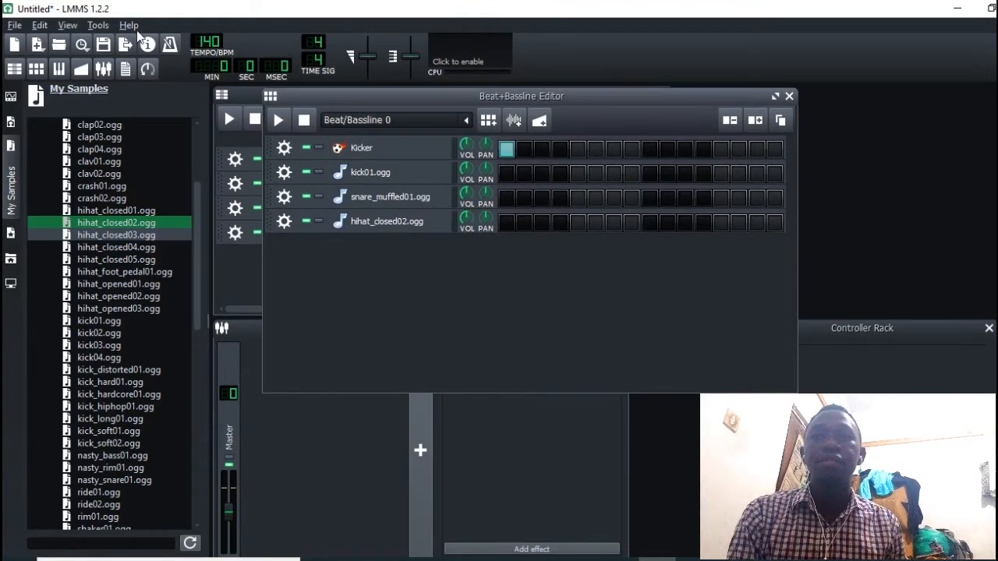
left_click(287, 123)
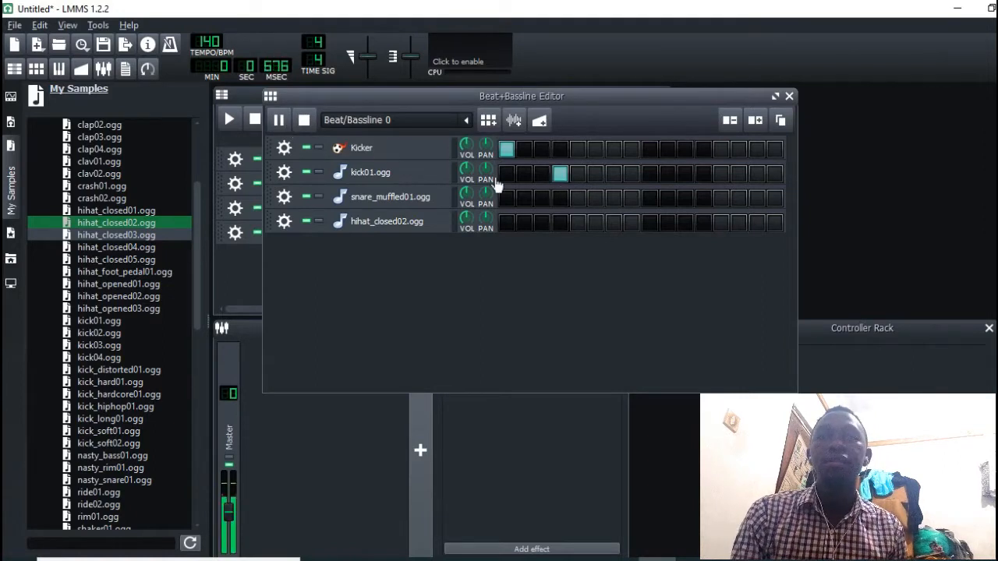
Try kick01.ogg and snare_muffled01.ogg hits on step 4, clearing each one, and stop the pattern
left_click(558, 173)
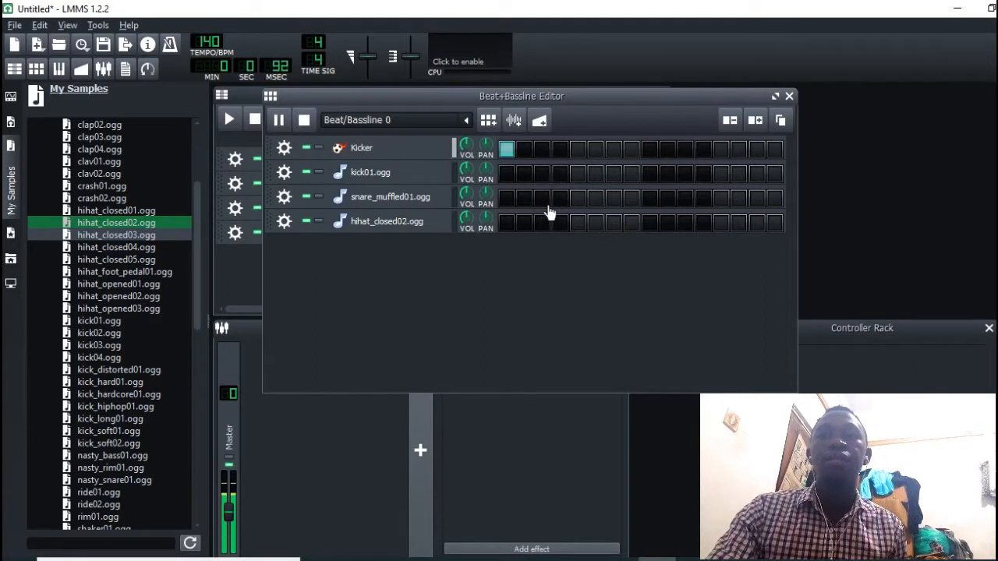
key("space")
left_click(559, 204)
key("space")
left_click(561, 204)
key("space")
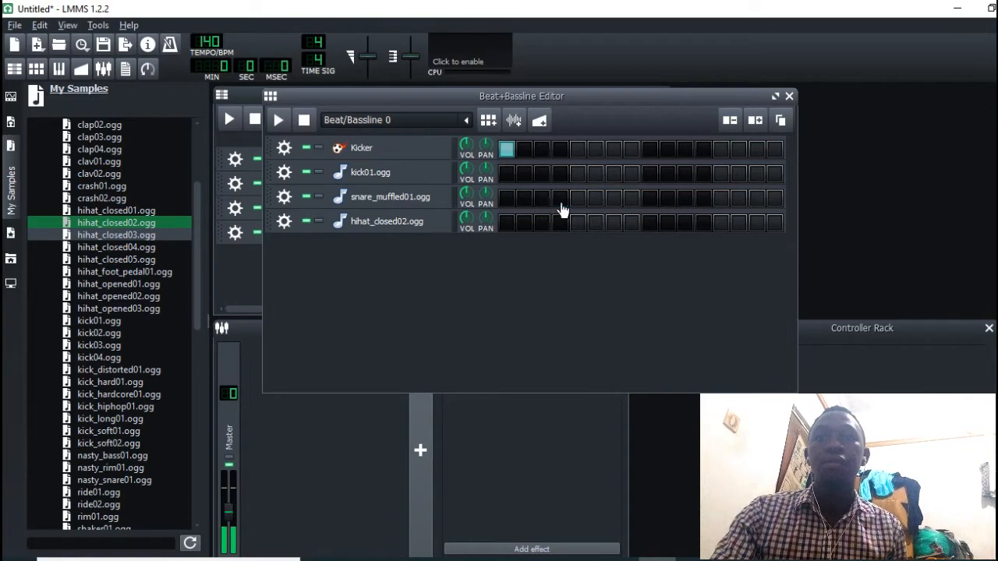
Place a Kicker hit on step 4 while the pattern plays, and try a kick01.ogg hit on step 7, clearing it again
key("space")
left_click(558, 152)
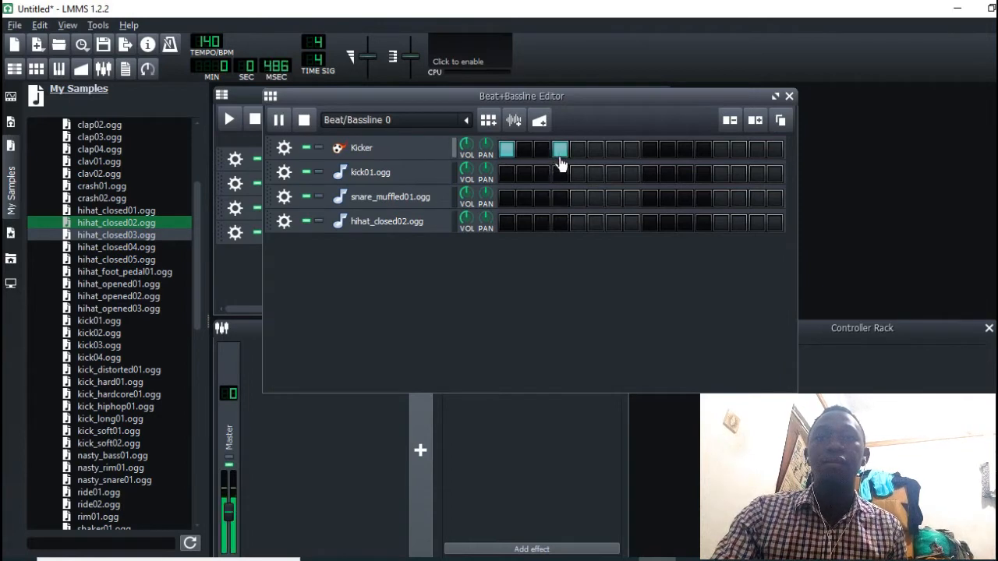
left_click(614, 173)
left_click(618, 176)
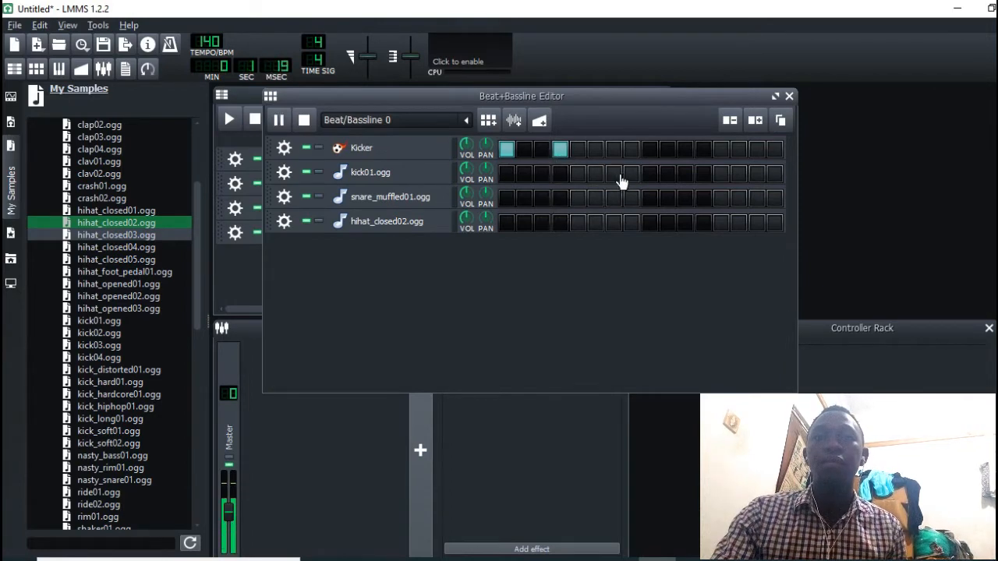
Place a snare_muffled01.ogg hit on step 7 after trying step 8, clear step 8, and play the pattern
left_click(634, 199)
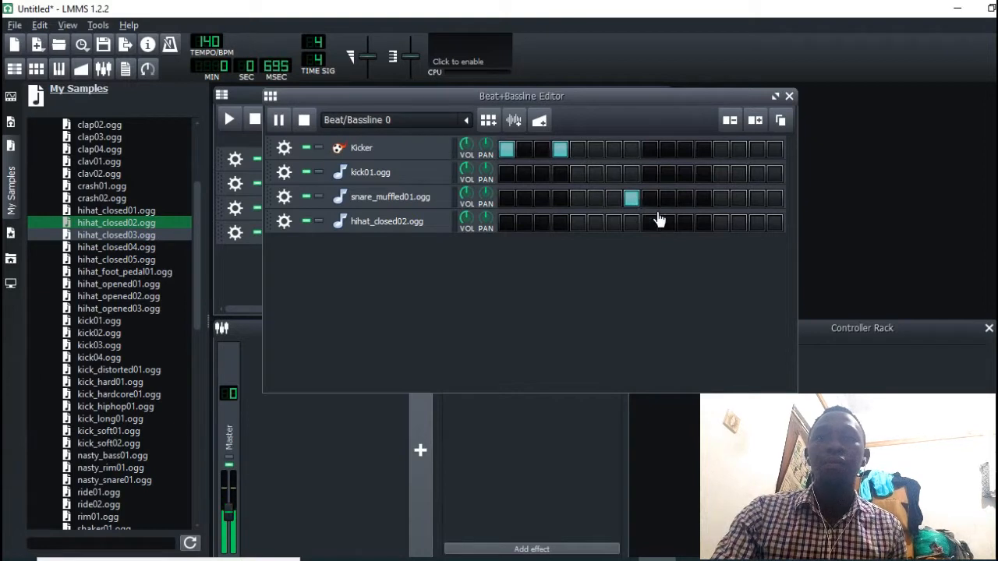
key("space")
left_click(615, 200)
left_click(632, 200)
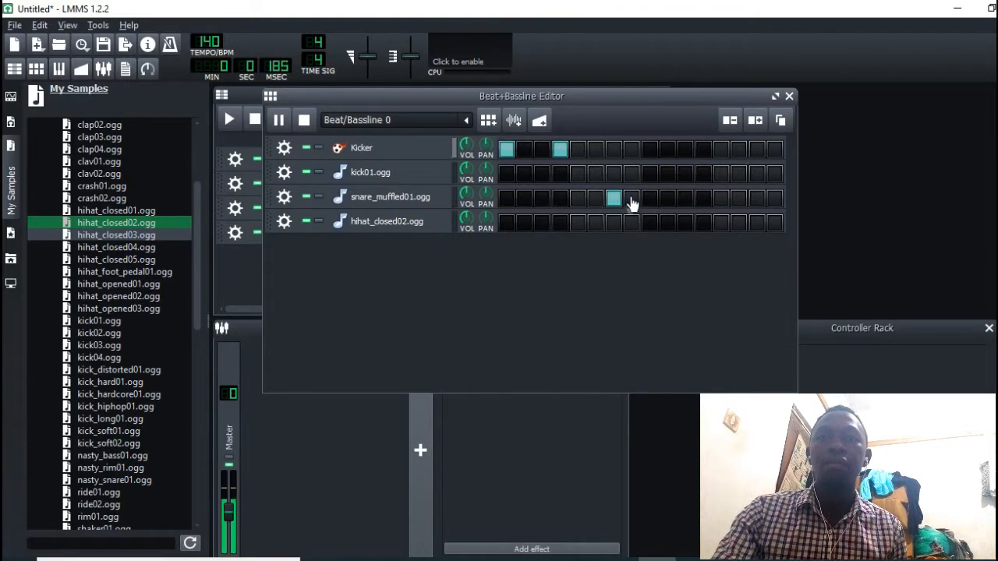
key("space")
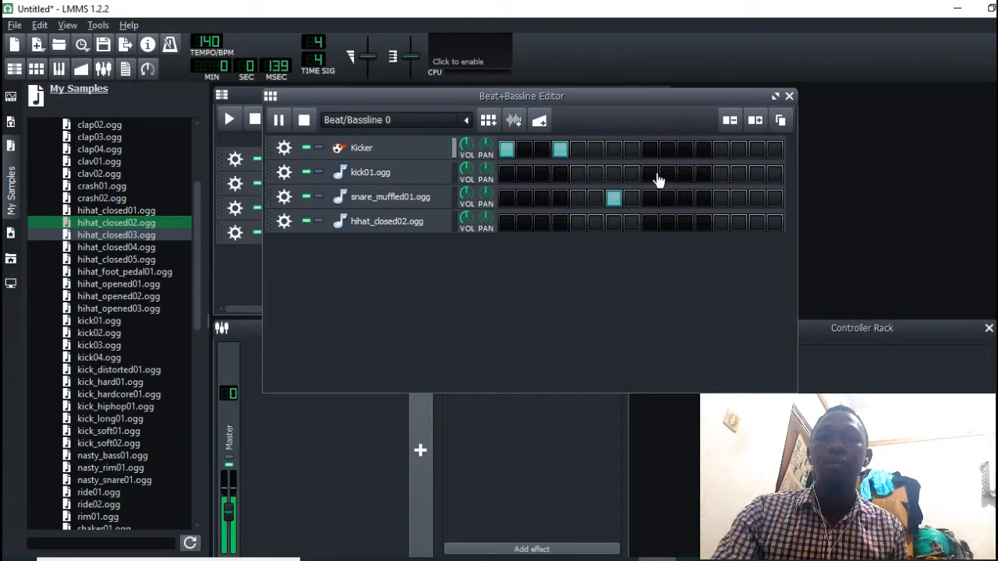
Place a snare_muffled01.ogg hit on step 13 after trying step 11, clear step 11, and play the pattern
key("space")
left_click(684, 201)
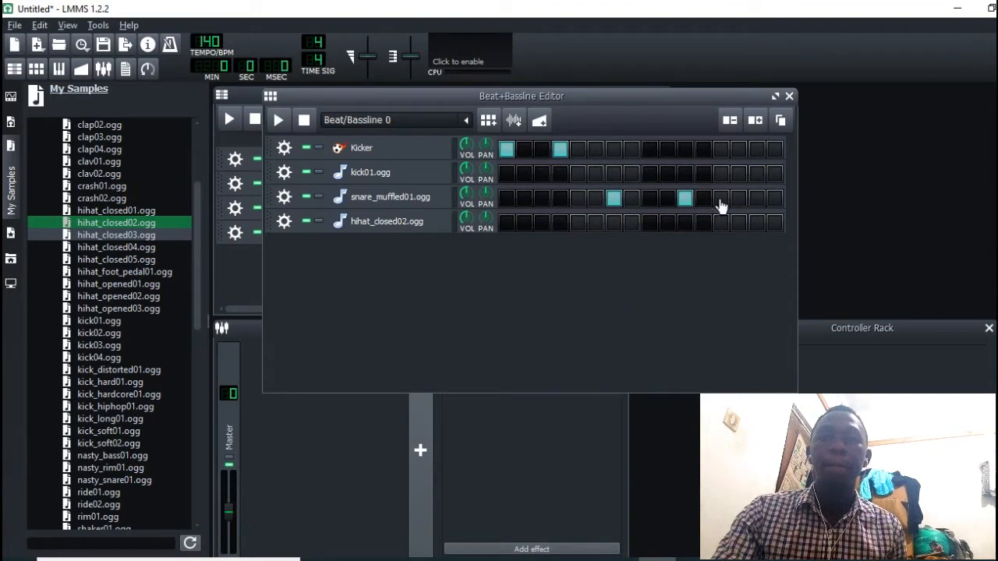
key("space")
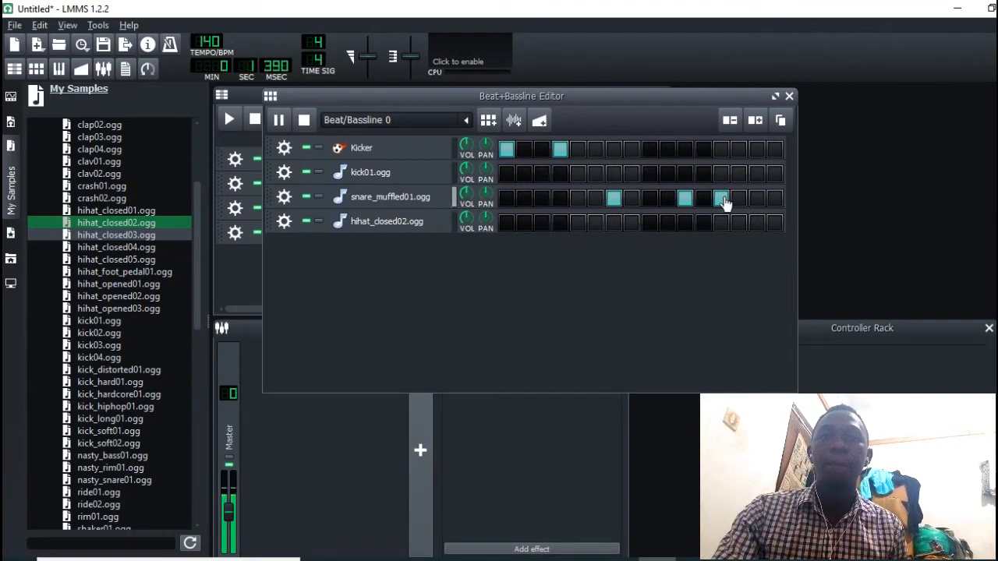
left_click(685, 200)
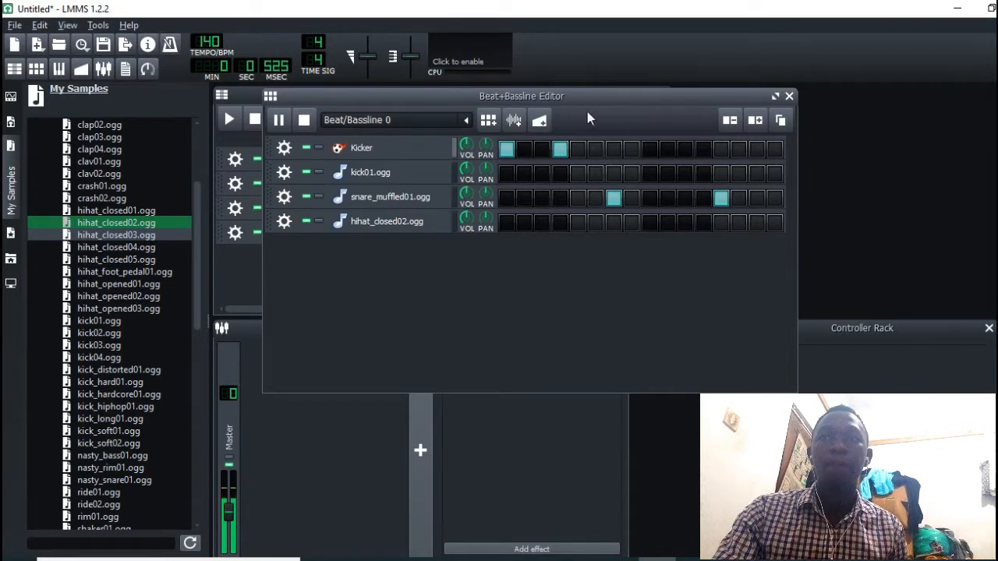
Place a hihat_closed02.ogg hit on step 16, lower that track's volume, and stop the pattern
left_click(775, 223)
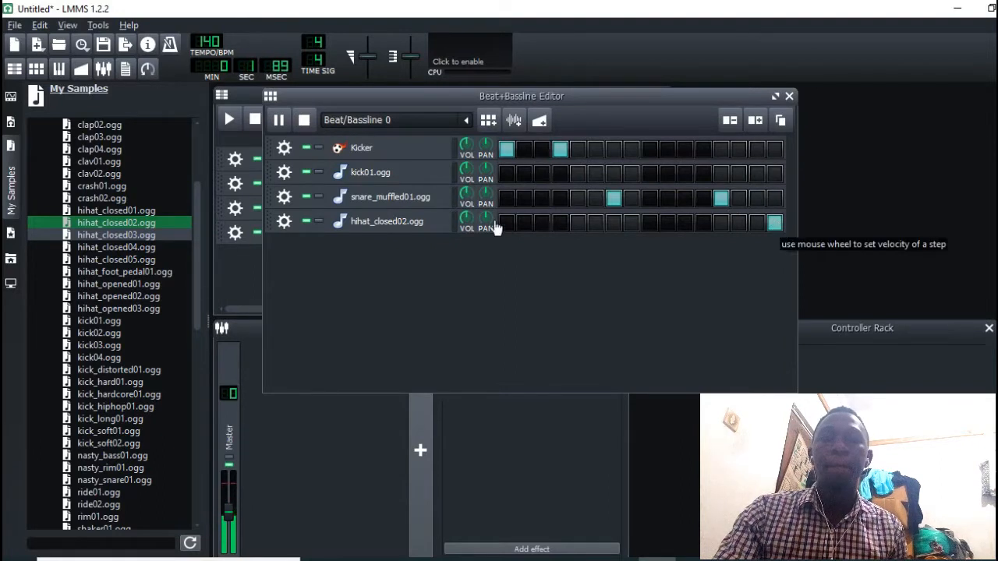
left_click_drag(467, 218, 473, 288)
left_click(305, 120)
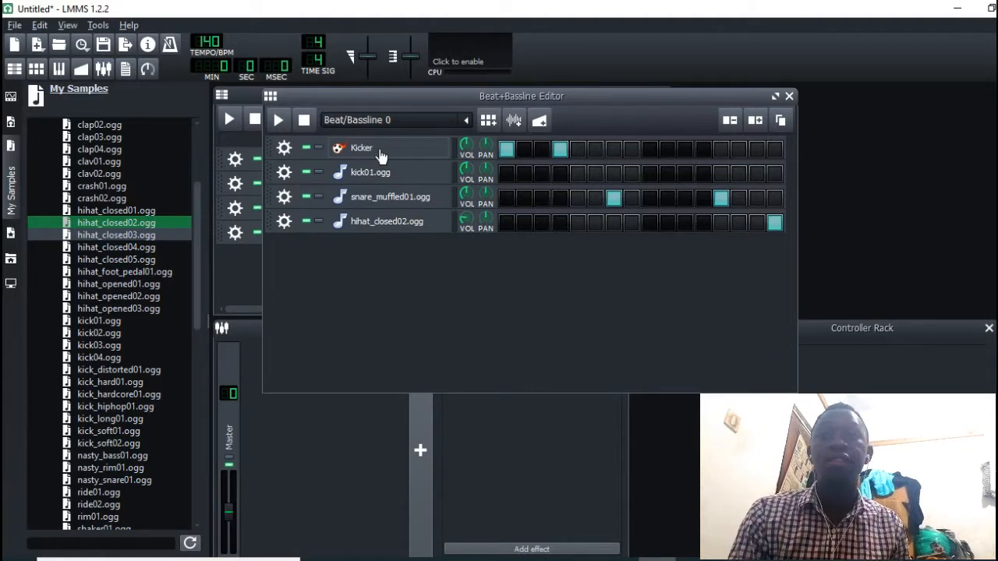
Open the Kicker instrument's settings, bring the window into view, and close it again
left_click(380, 153)
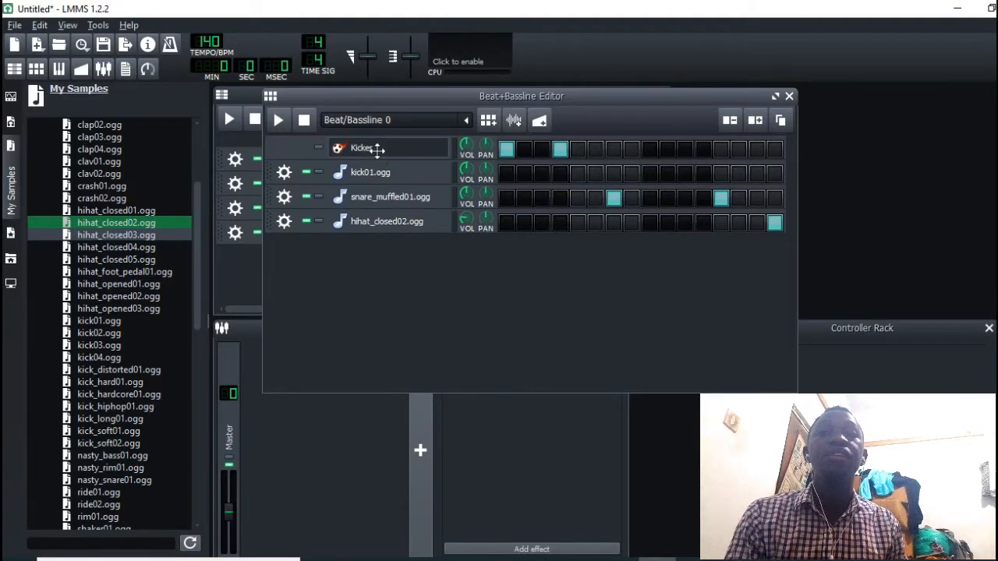
left_click_drag(929, 96, 535, 84)
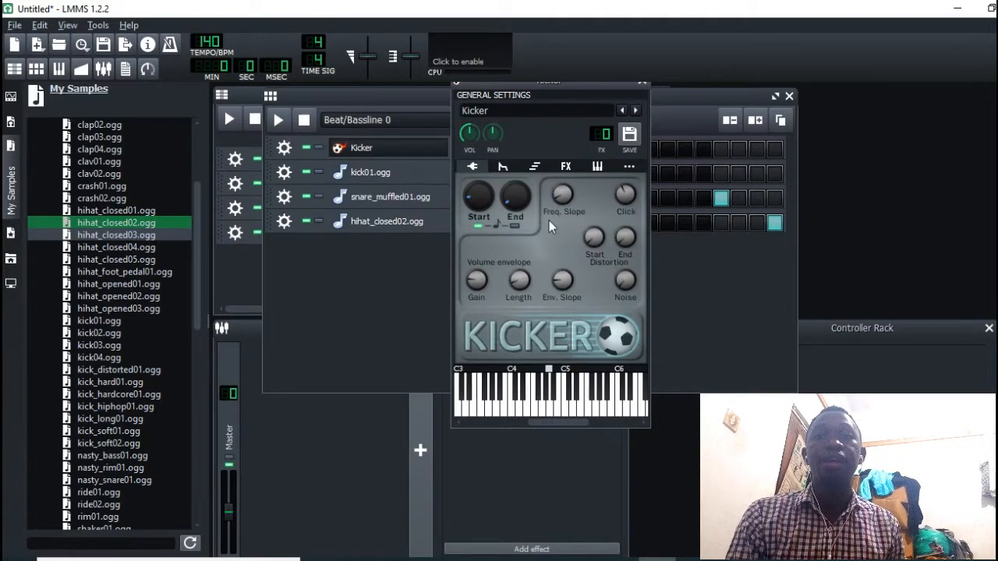
left_click_drag(576, 89, 577, 114)
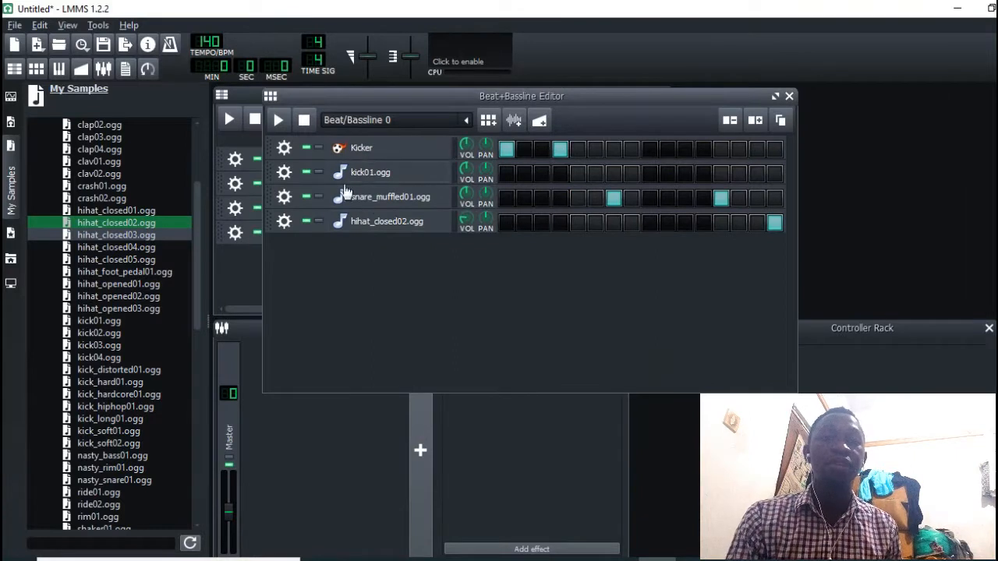
Place kick01.ogg hits on steps 1 and 4, and mute the Kicker track while playing the pattern to compare
left_click(507, 175)
left_click(563, 177)
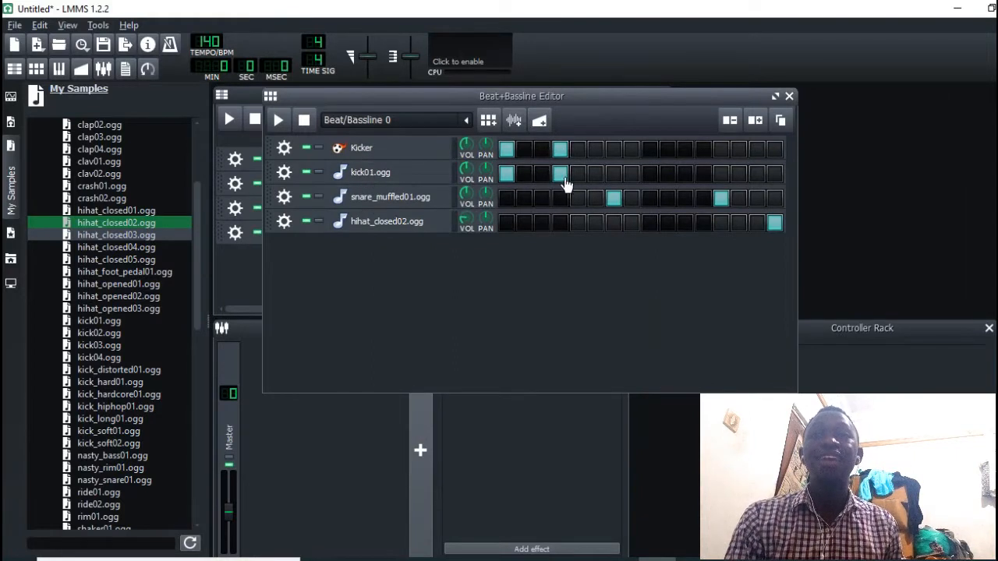
left_click(306, 149)
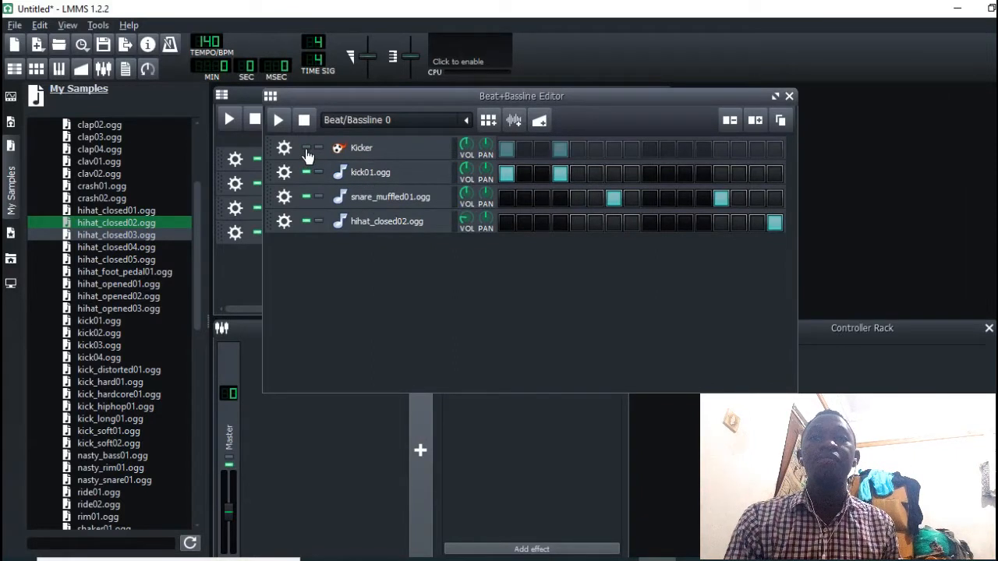
left_click(307, 149)
left_click(308, 148)
left_click(308, 149)
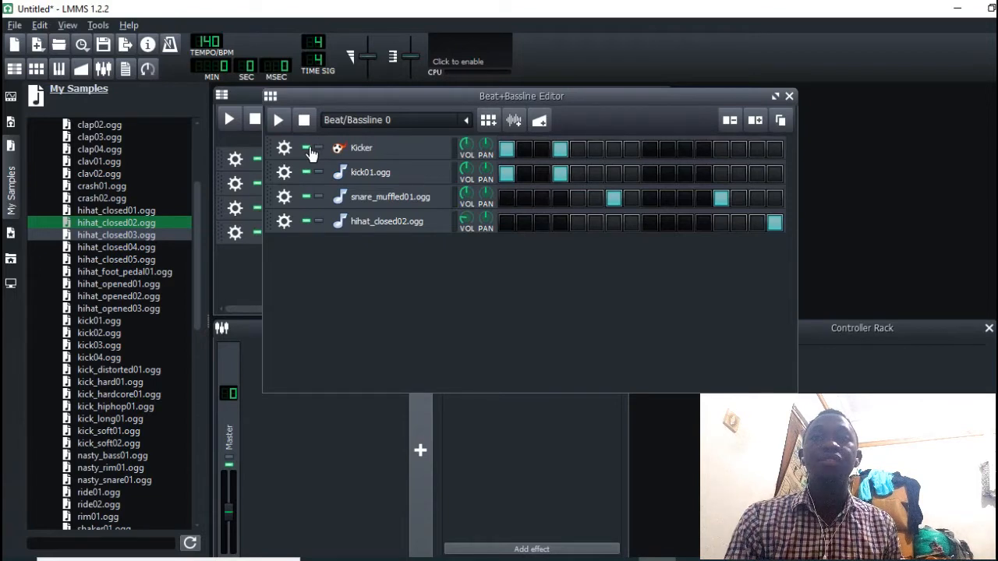
left_click(278, 120)
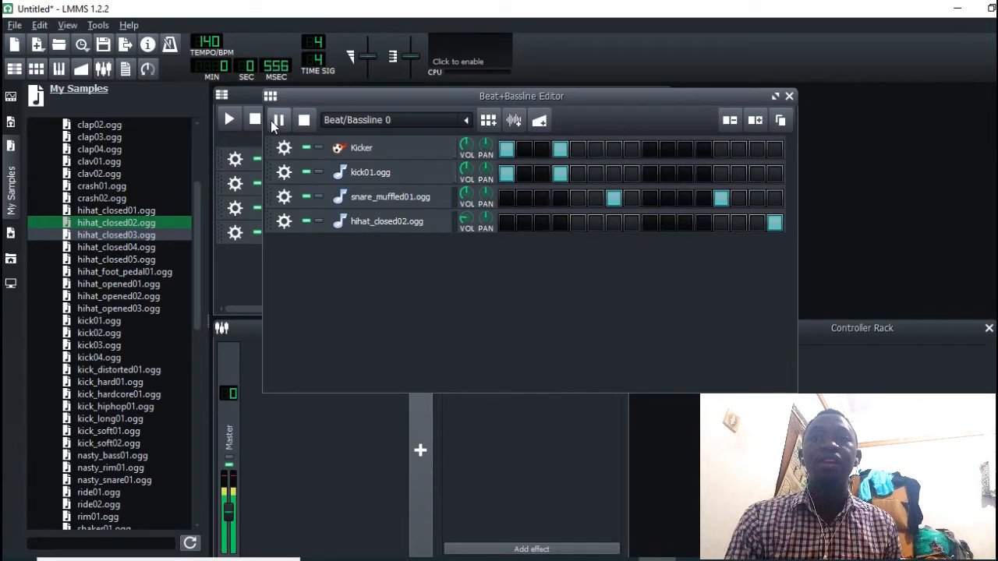
left_click(307, 149)
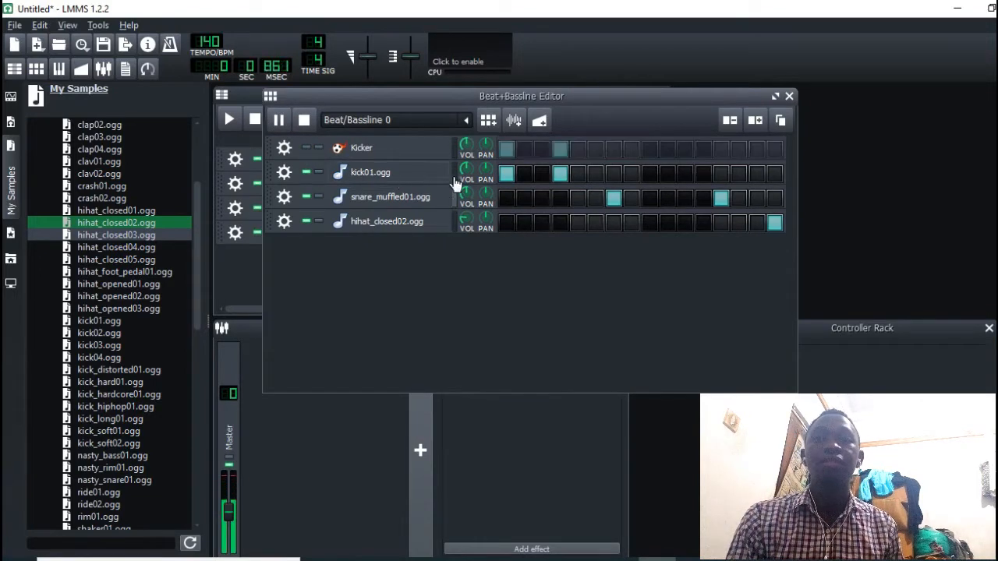
left_click(305, 121)
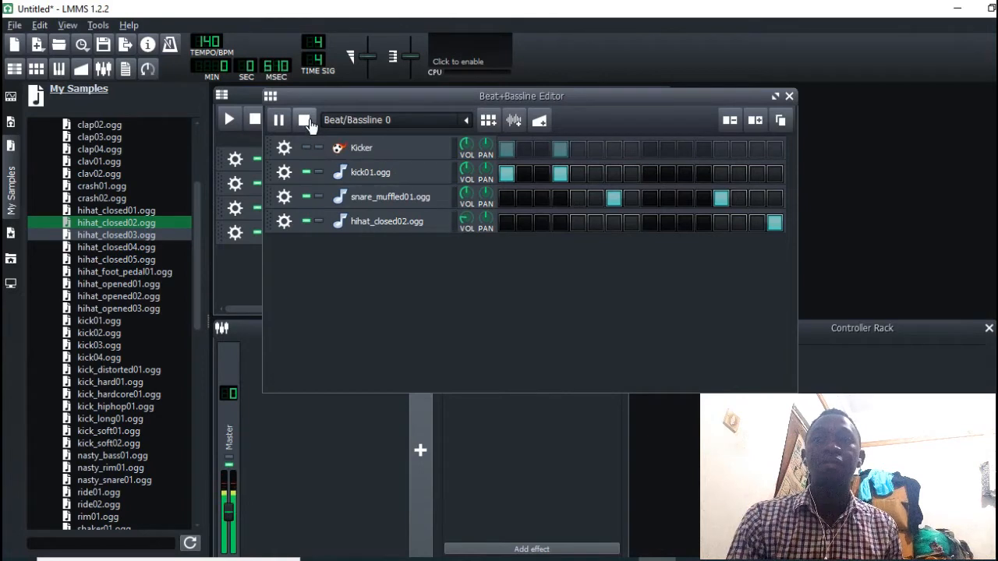
Reduce the hihat_closed02.ogg sample's amplification in AudioFileProcessor, and play the pattern briefly to check it
left_click(414, 223)
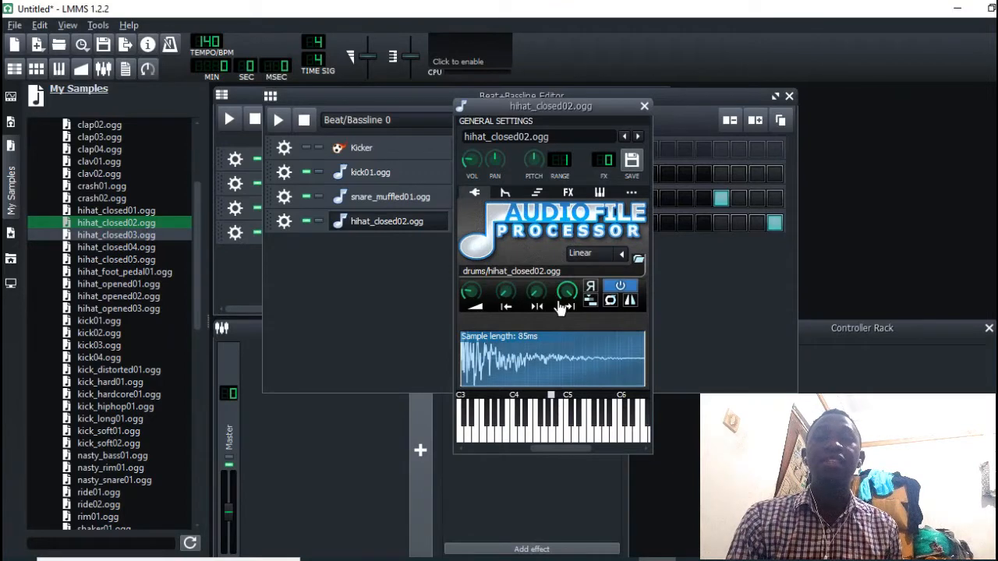
left_click_drag(472, 294, 479, 328)
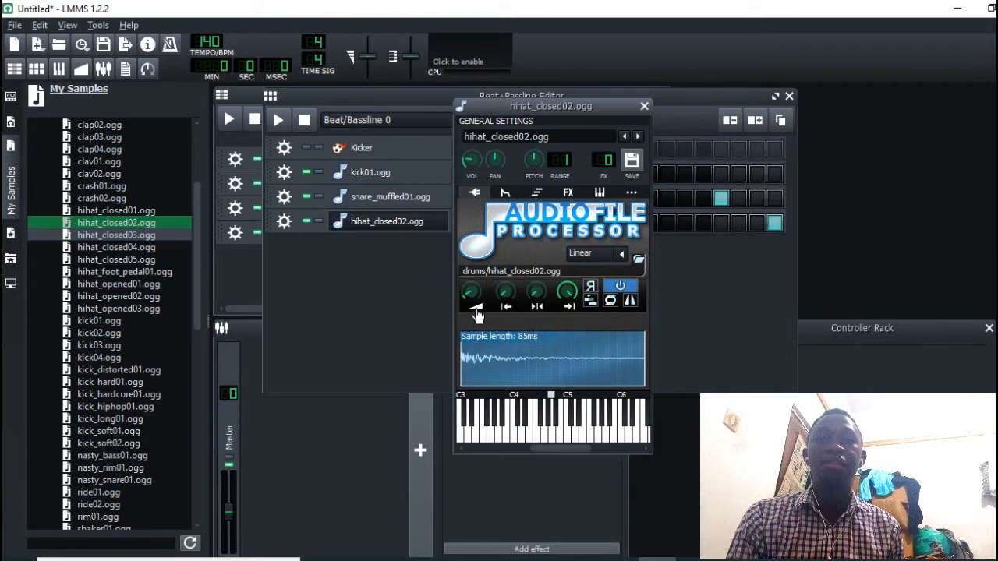
left_click(281, 121)
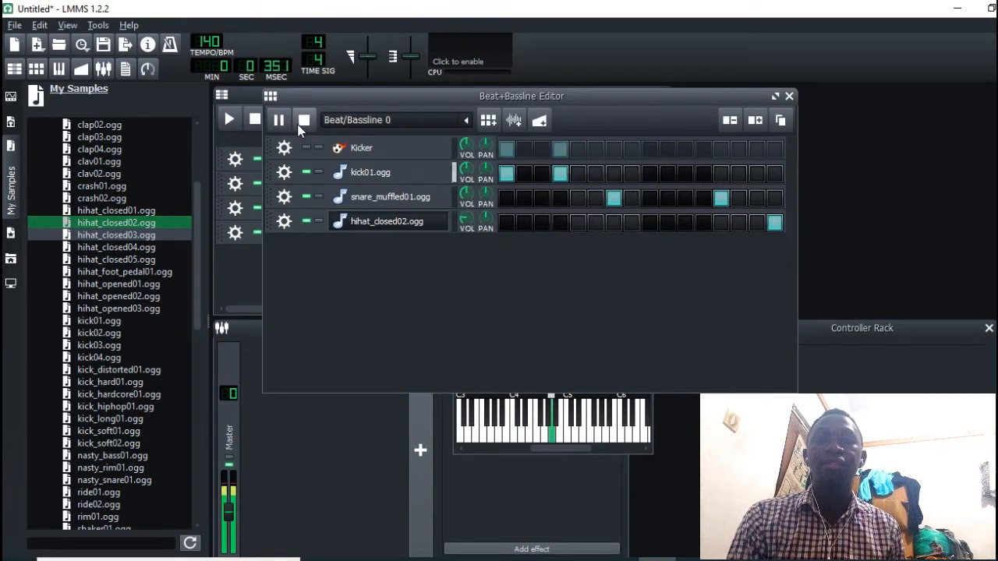
left_click(303, 120)
left_click(412, 223)
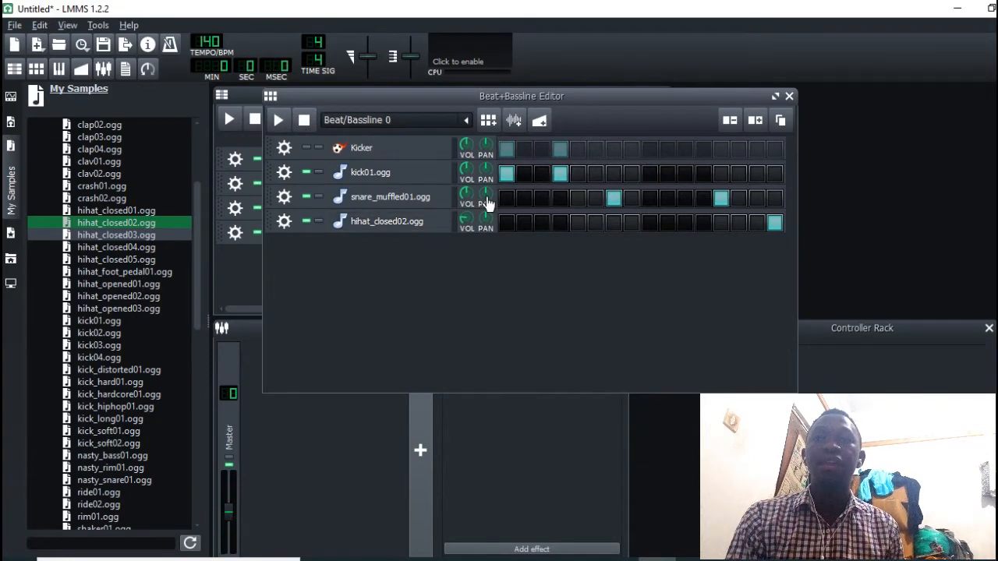
Pan snare_muffled01.ogg to the right and kick01.ogg to the left, playing the pattern to hear the change
left_click_drag(487, 202, 524, 9)
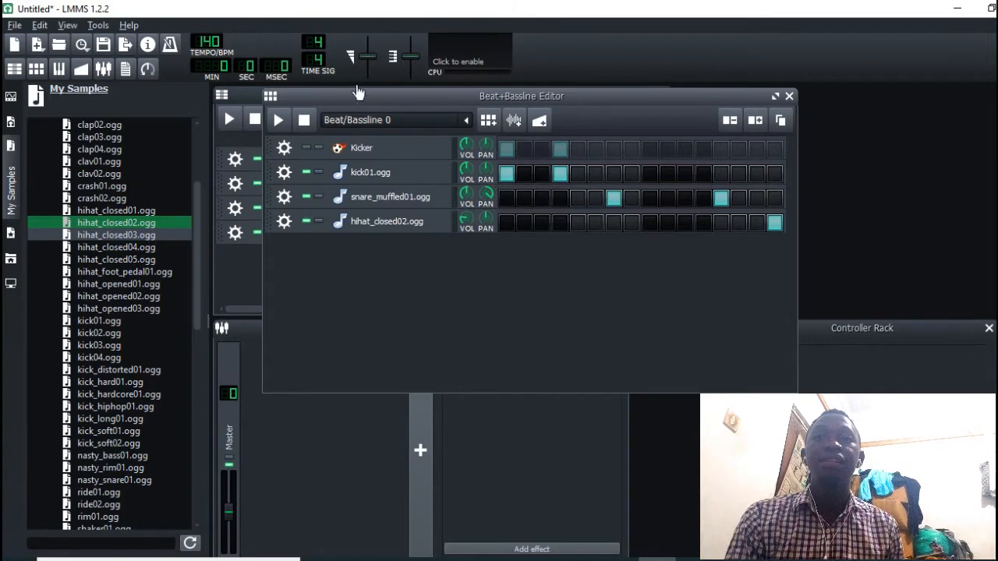
left_click(277, 121)
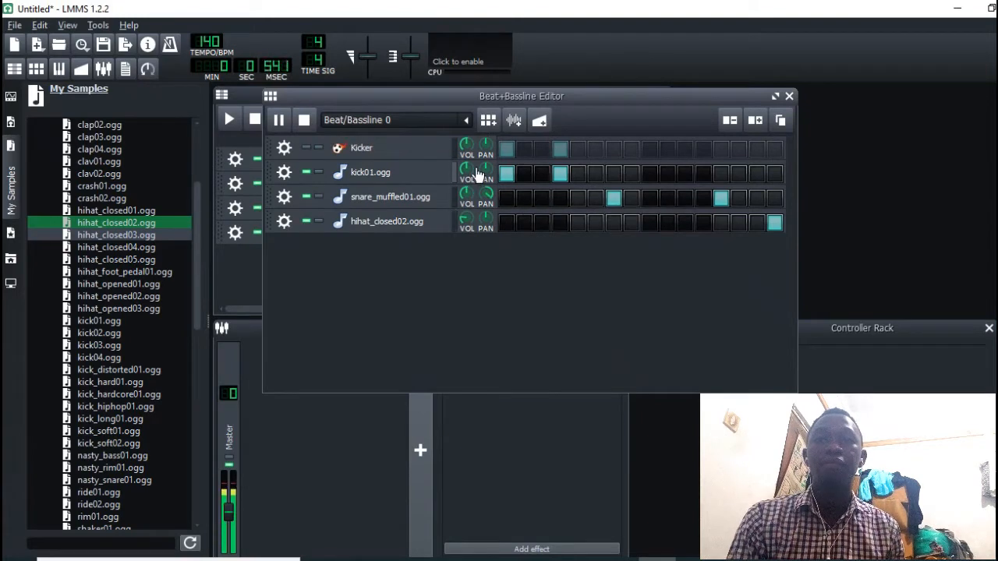
left_click_drag(487, 171, 499, 361)
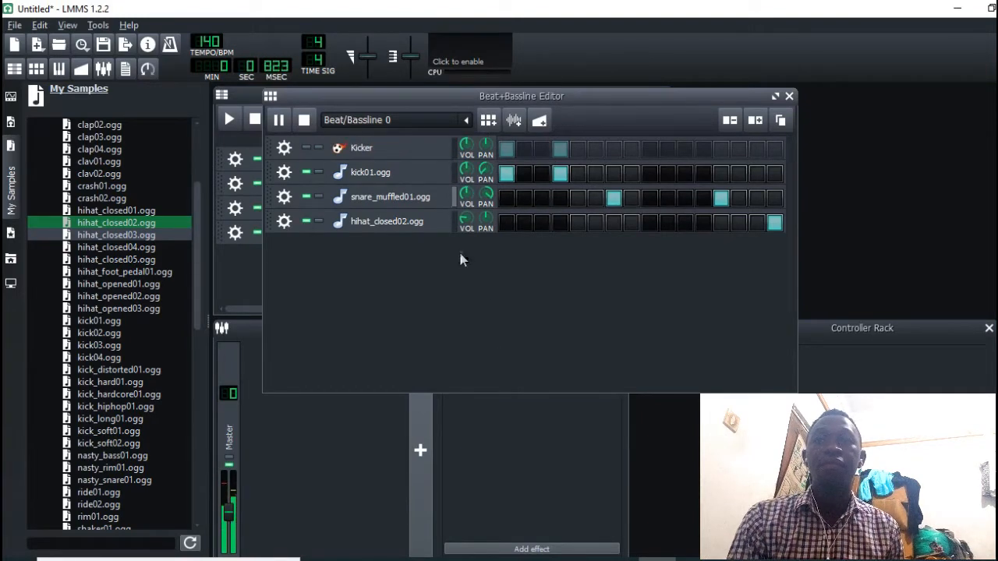
left_click(302, 129)
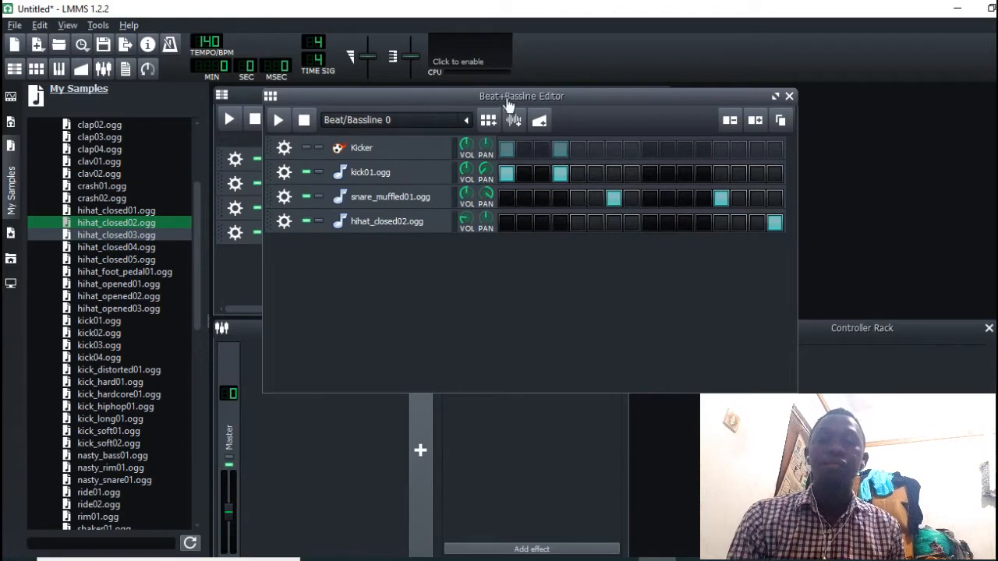
Uncover the Song-Editor and add a Beat/Bassline 0 block at bar 1, extended to four bars
left_click_drag(513, 100, 743, 103)
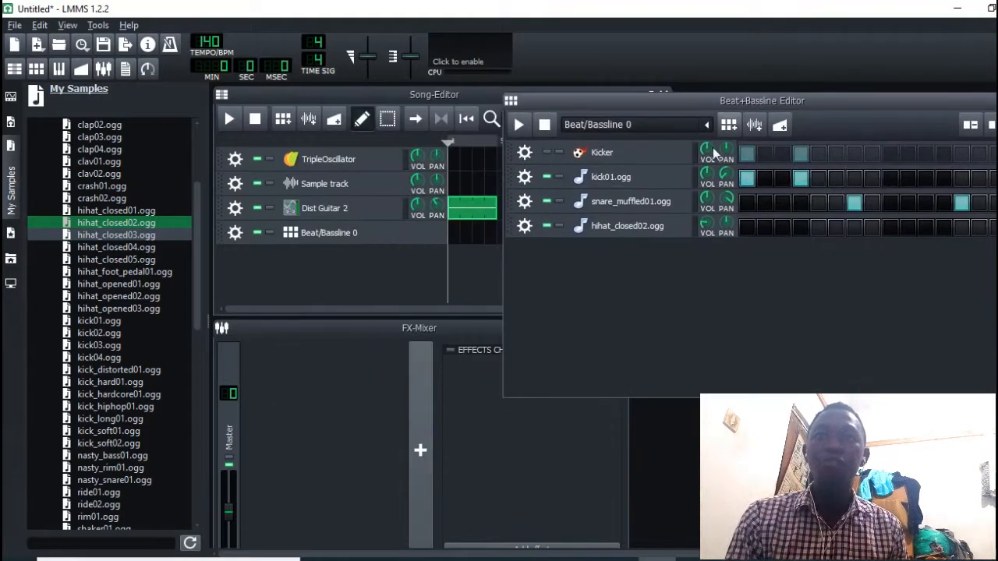
left_click(451, 237)
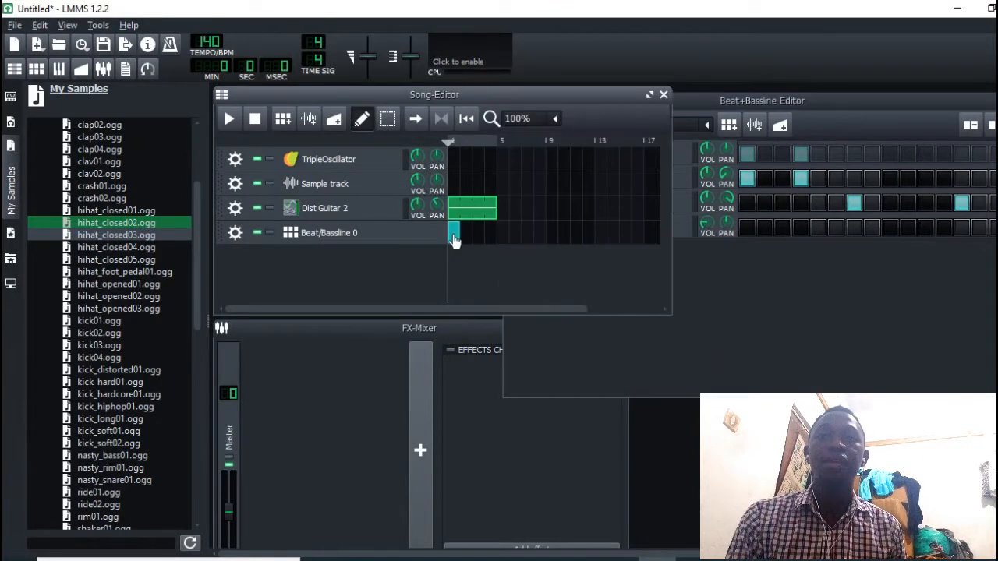
left_click(453, 236)
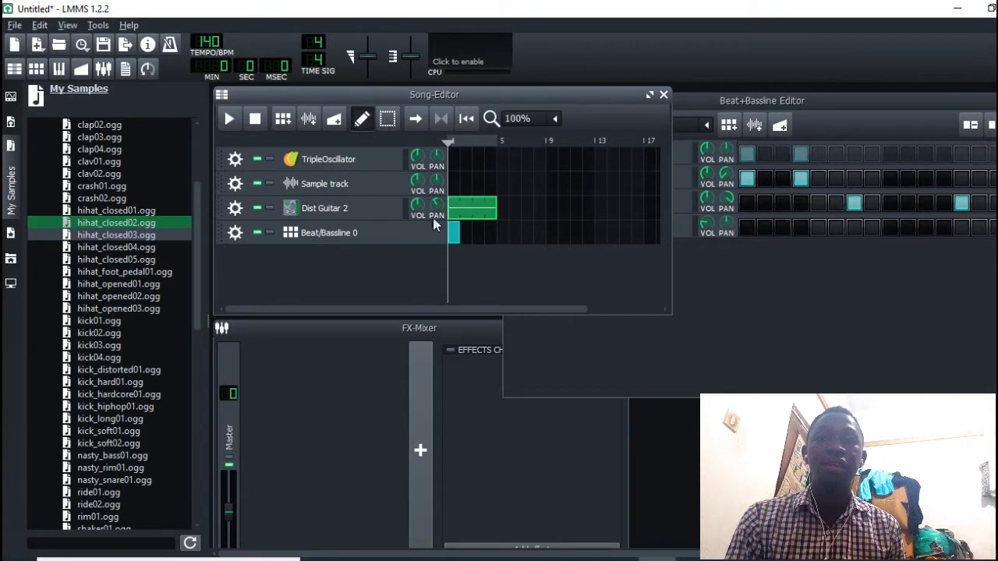
left_click_drag(455, 238, 491, 240)
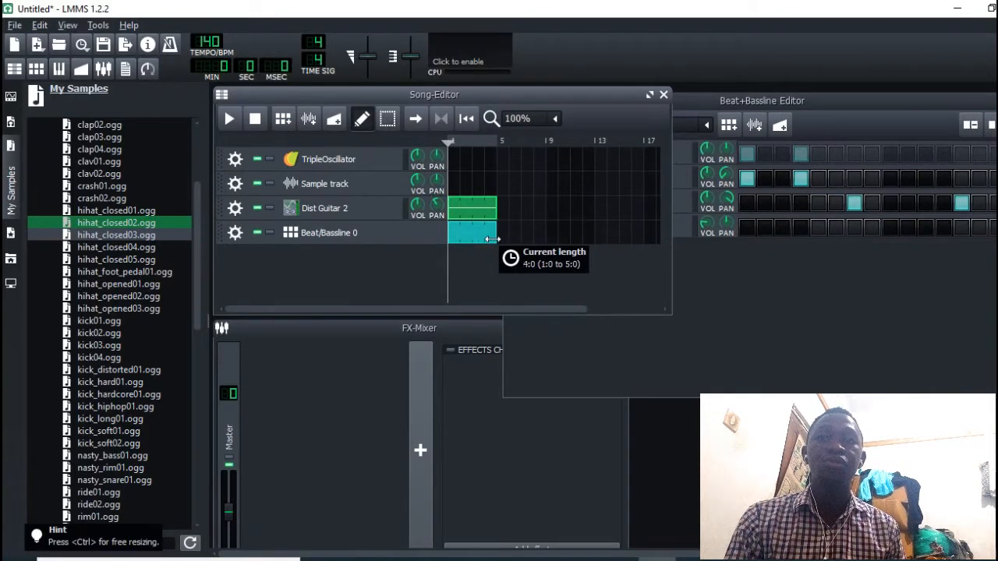
Play the song with guitar and drums together, moving the Beat+Bassline Editor aside meanwhile, and stop playback
left_click(922, 100)
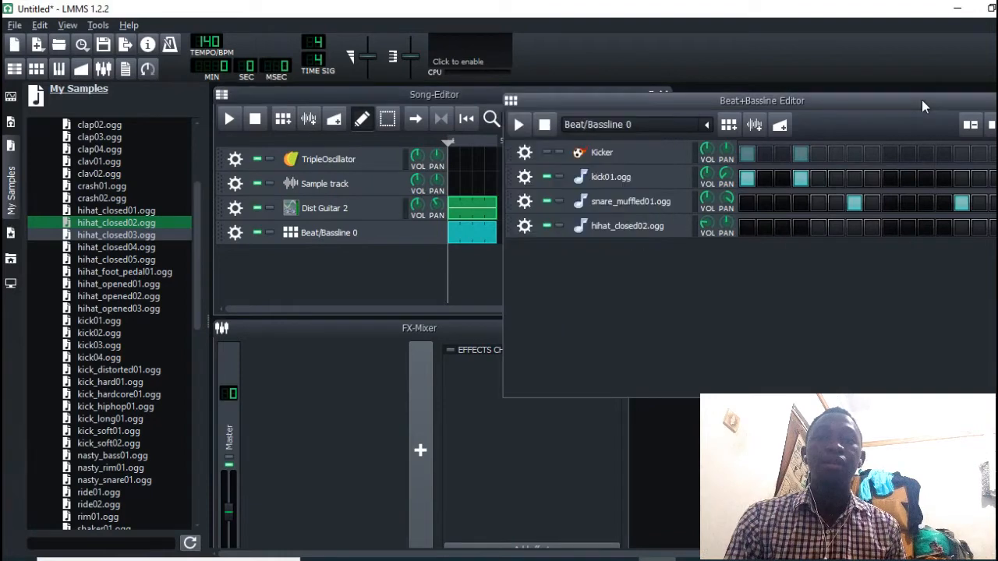
left_click(240, 119)
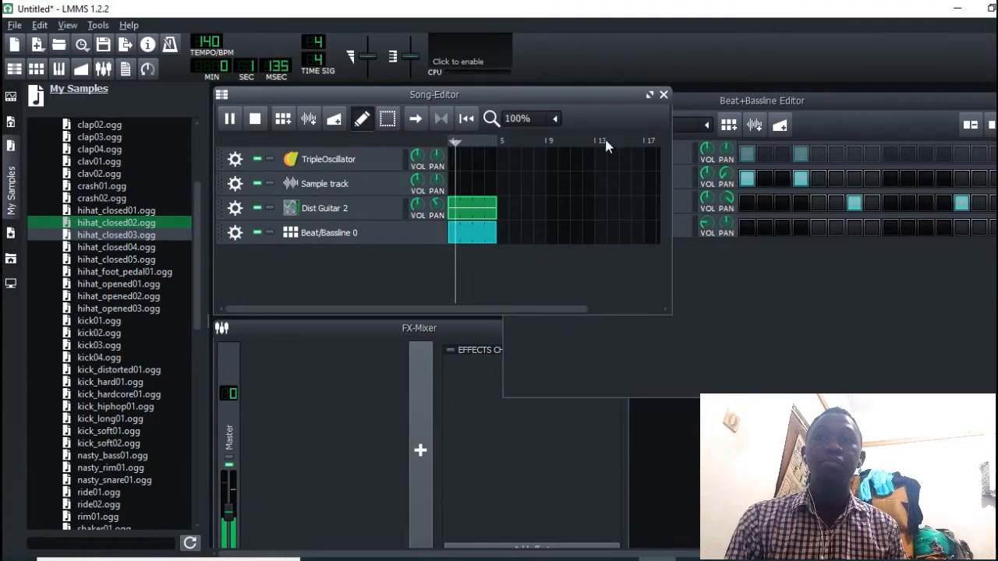
left_click_drag(773, 102, 835, 103)
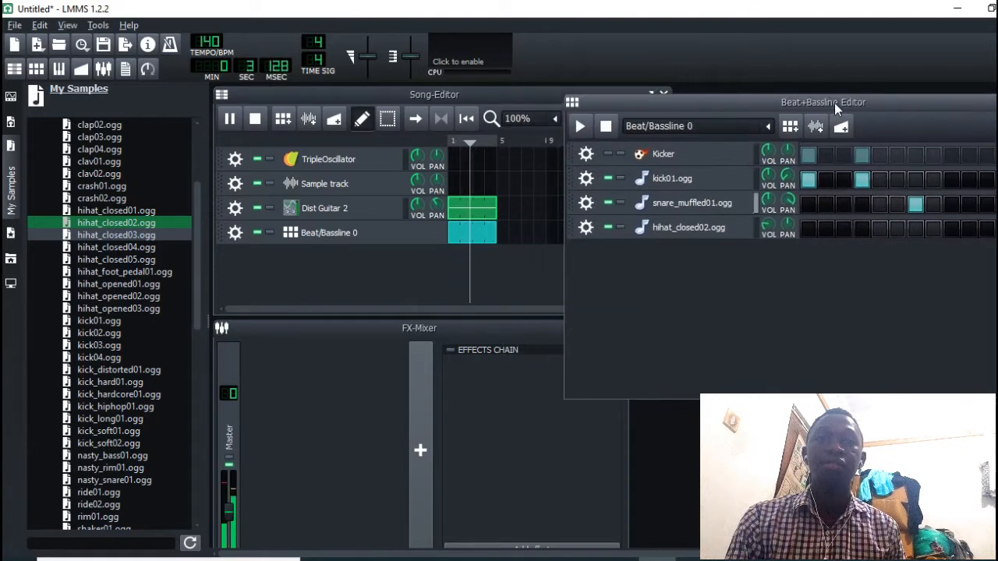
left_click(425, 95)
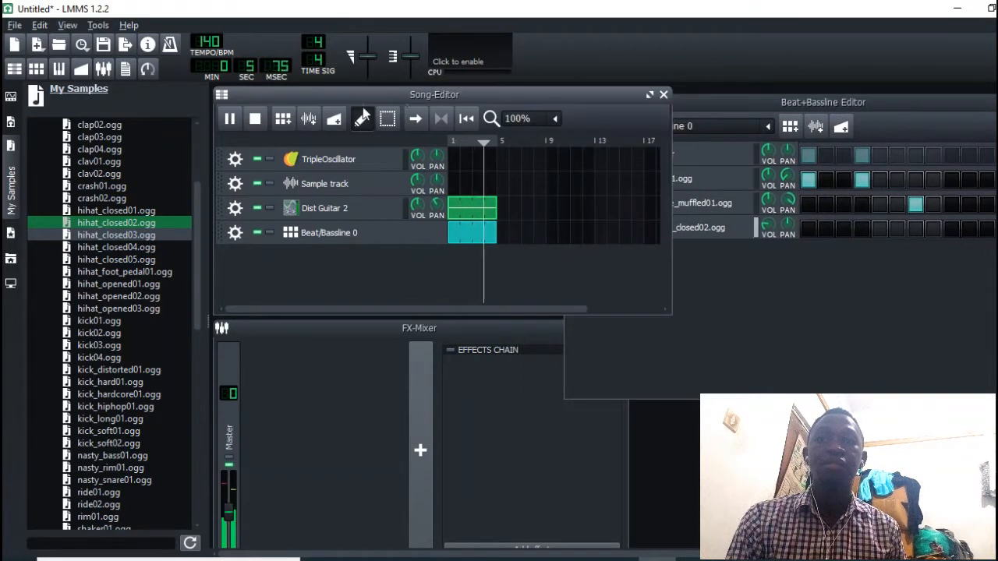
left_click(261, 120)
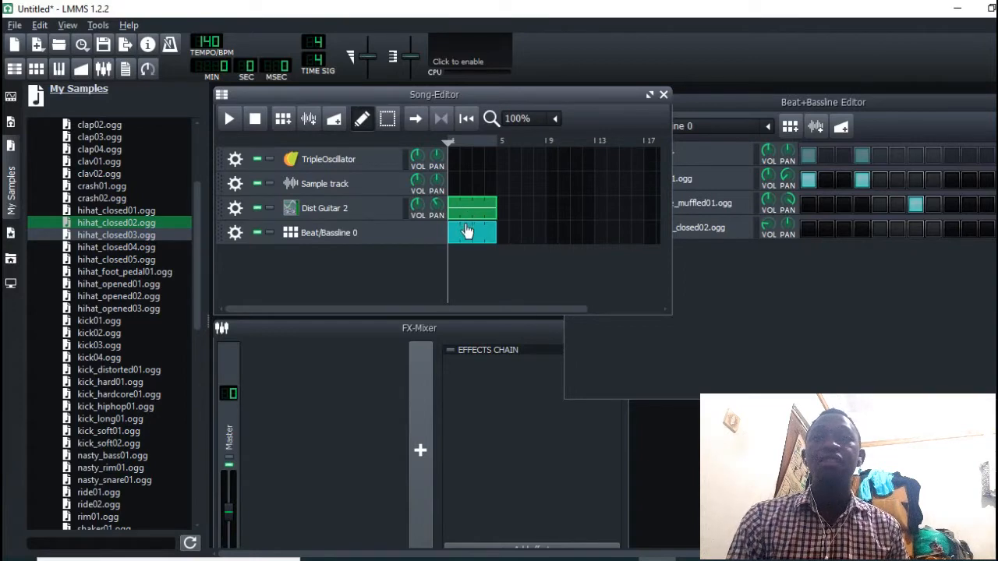
Replay the song while shifting the Beat+Bassline Editor back to show more of its steps, and stop playback
left_click(888, 97)
left_click(465, 98)
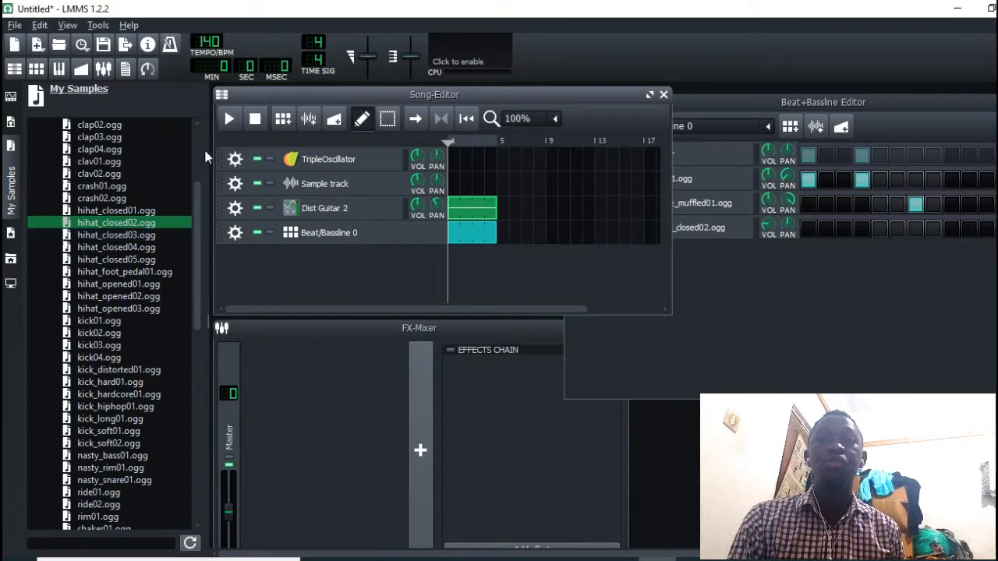
left_click(228, 122)
left_click(802, 103)
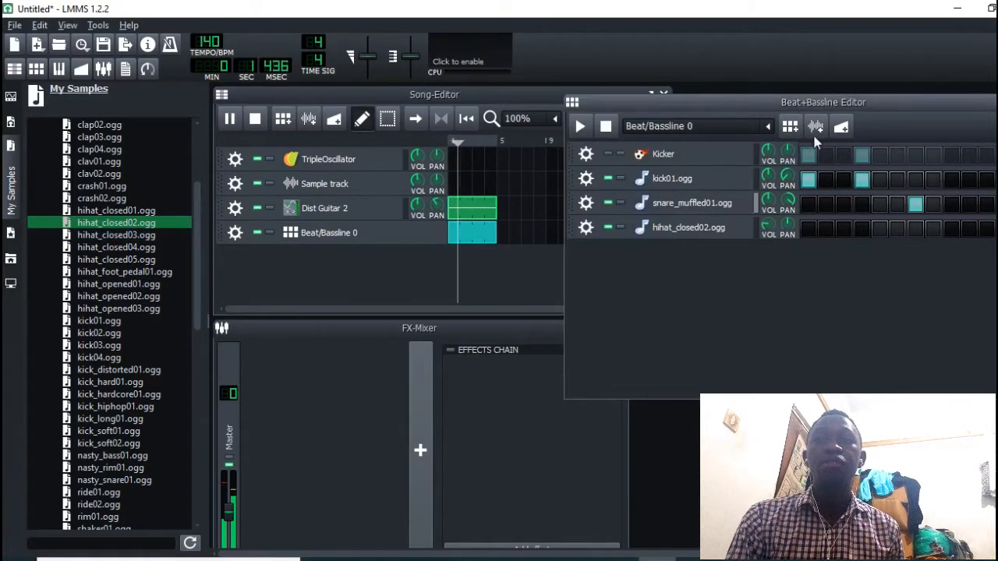
left_click_drag(802, 103, 730, 102)
left_click(255, 128)
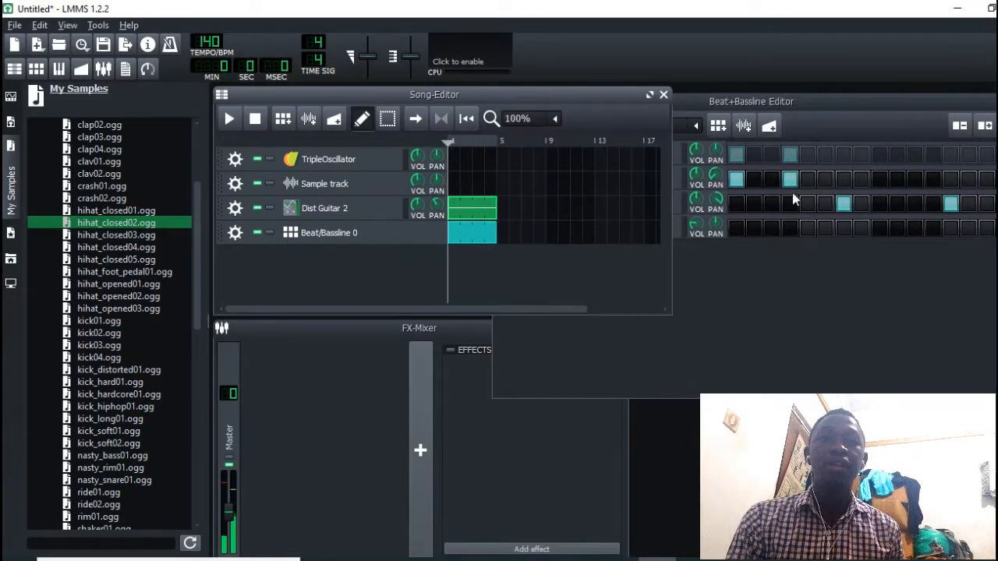
Place kick01.ogg hits on steps 10 and 15, and play the song
left_click_drag(909, 103, 865, 95)
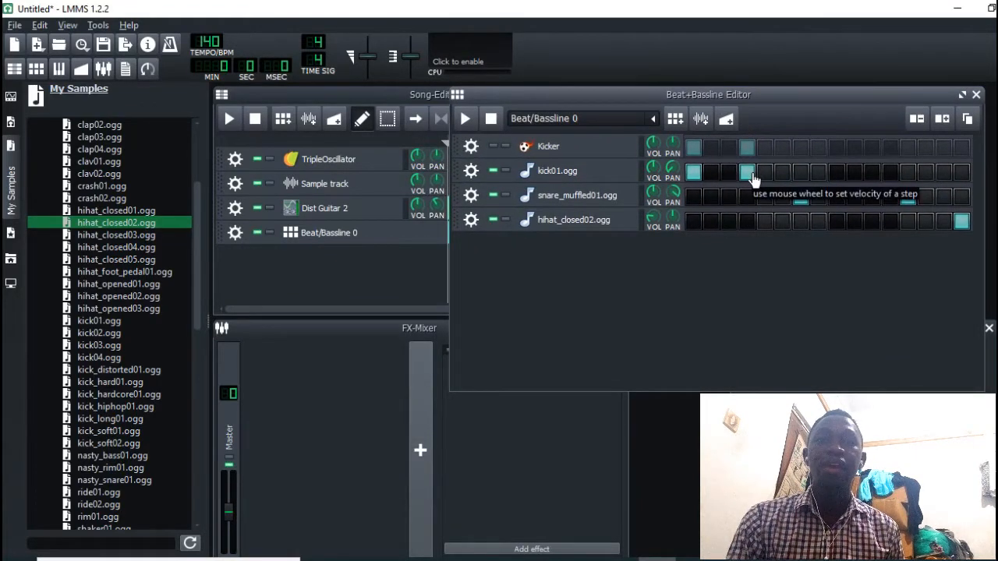
left_click(854, 173)
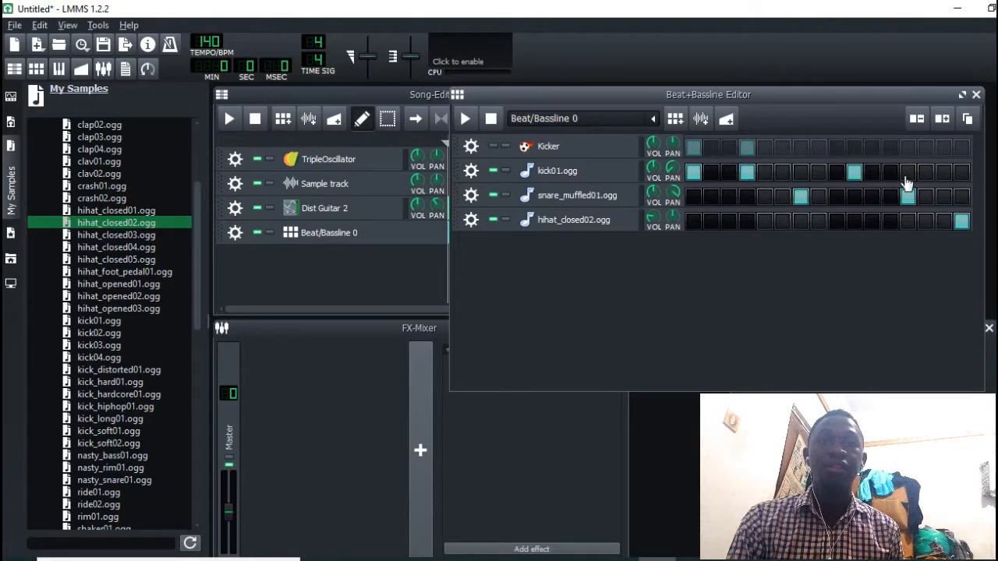
left_click(943, 173)
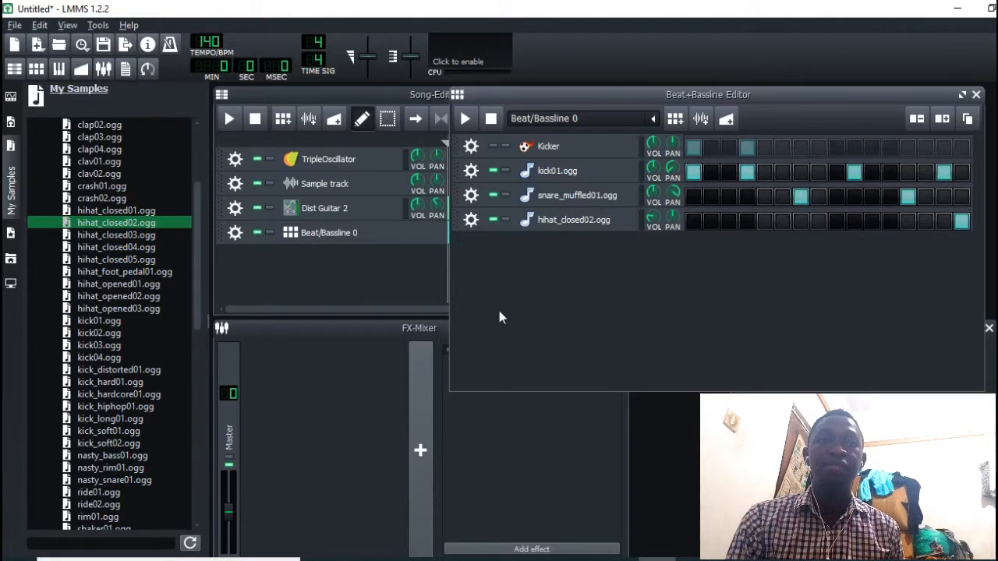
left_click(232, 121)
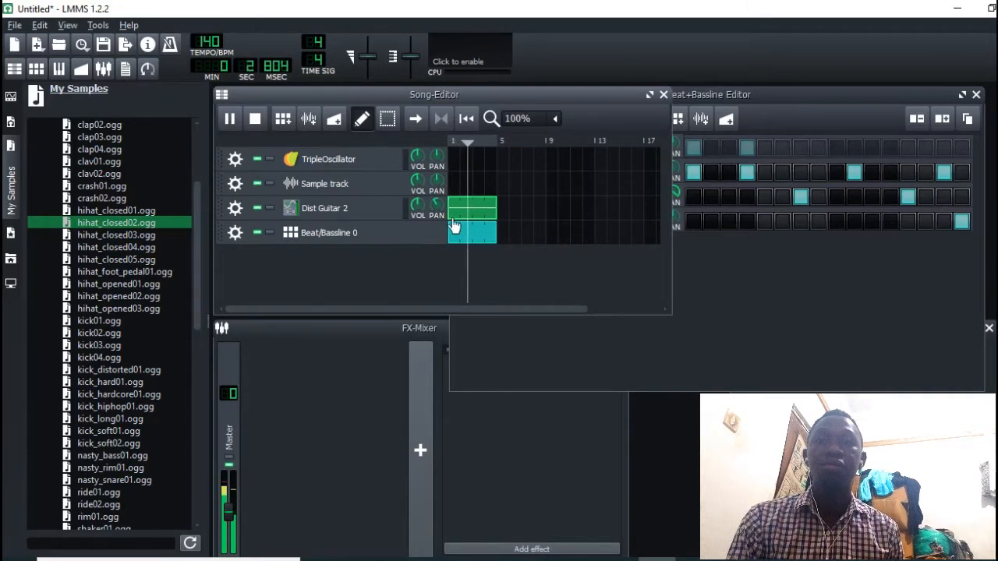
Stop the song and set its tempo to 90 BPM
left_click(264, 124)
left_click(842, 103)
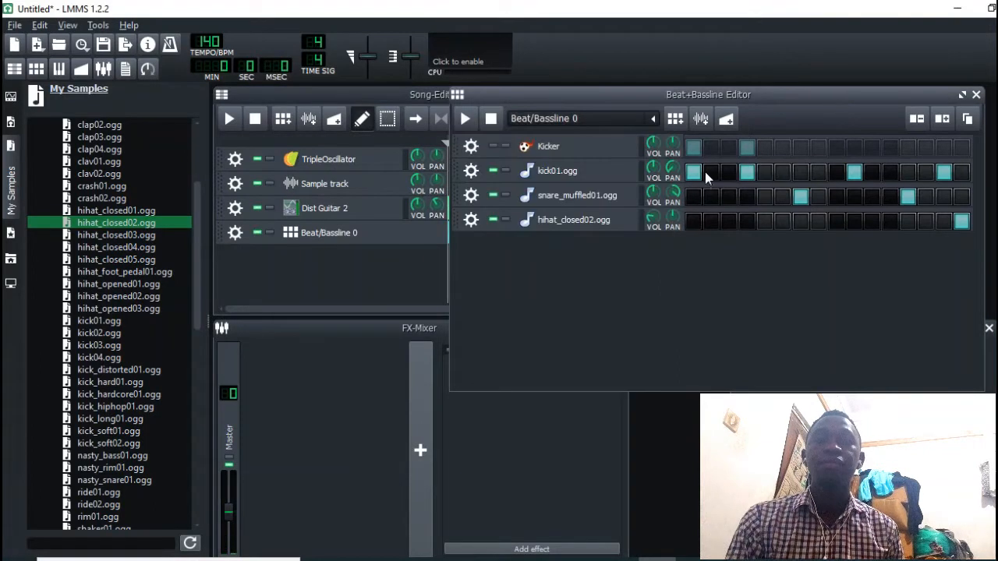
double_click(218, 47)
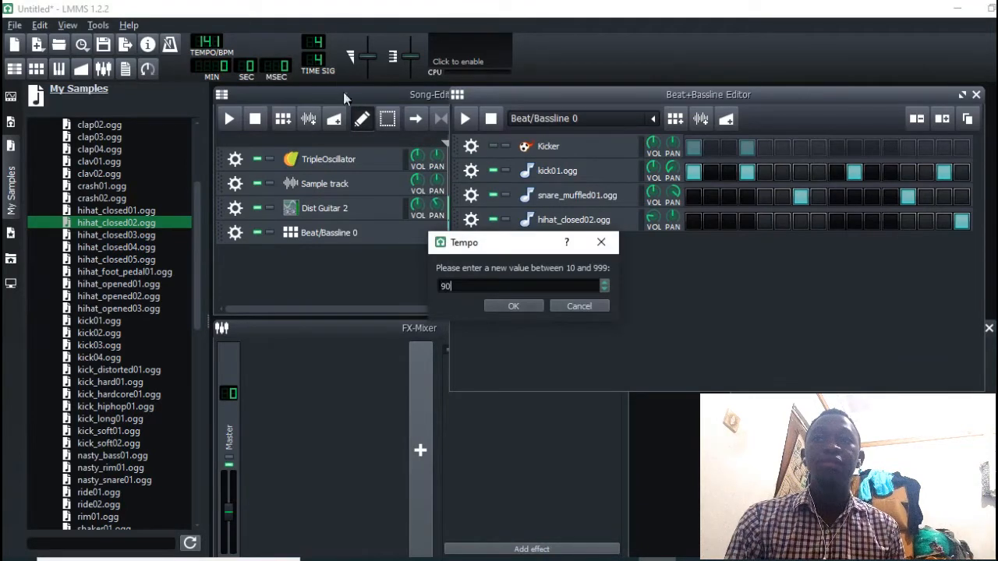
type("90")
left_click(526, 304)
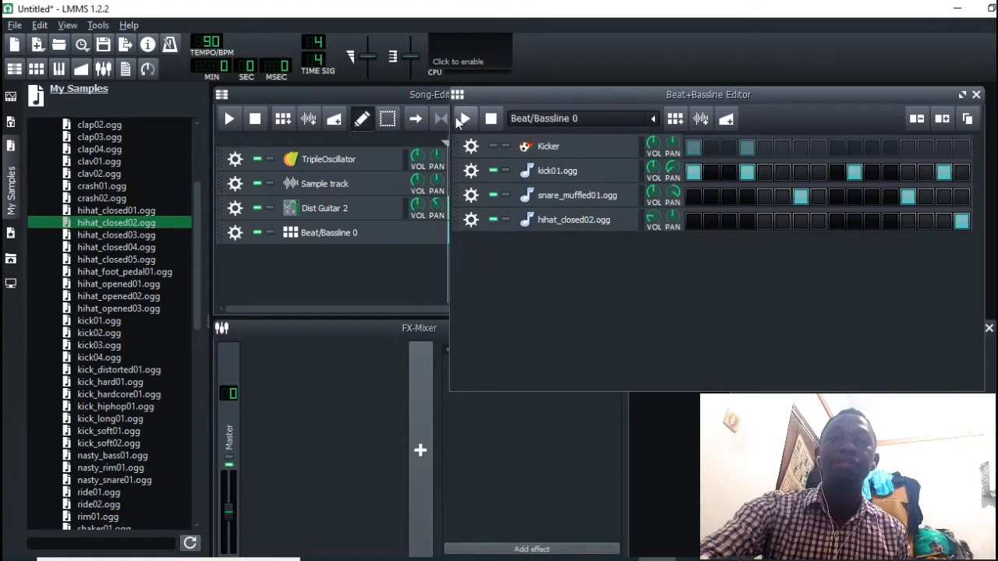
Play the song while raising the tempo gradually to 120 BPM, and stop playback
left_click(236, 117)
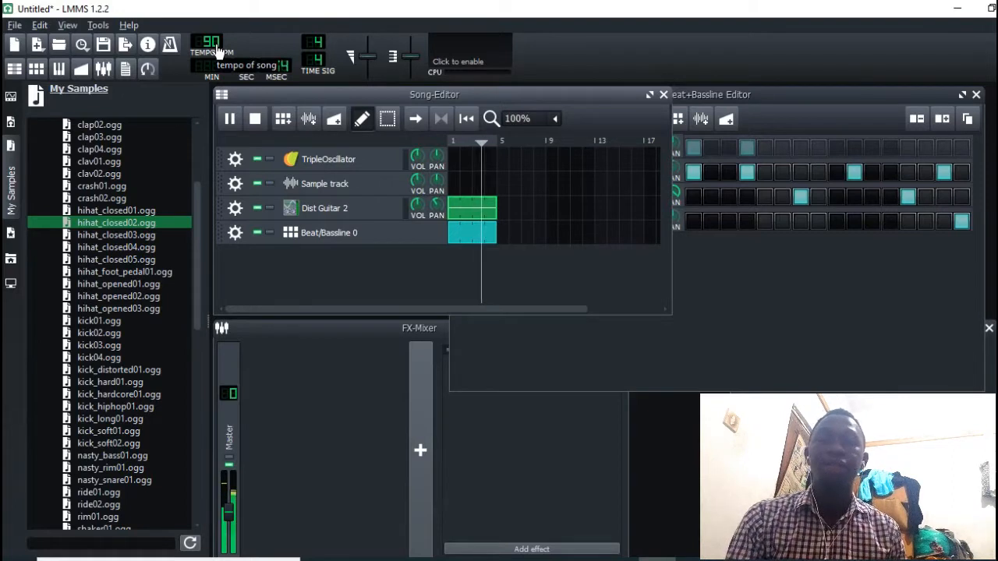
scroll(218, 52, "up", 4)
scroll(219, 52, "up", 11)
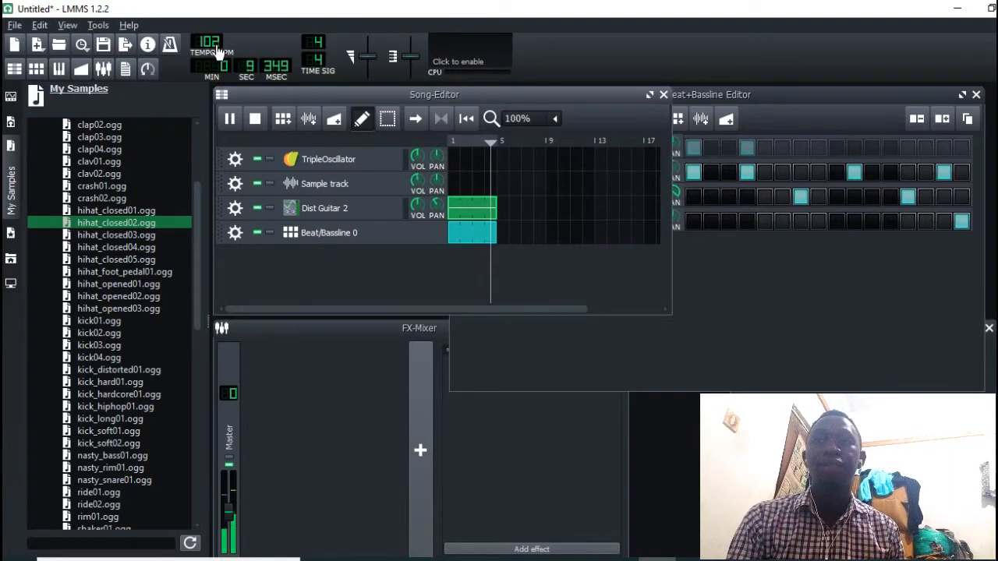
scroll(218, 51, "up", 13)
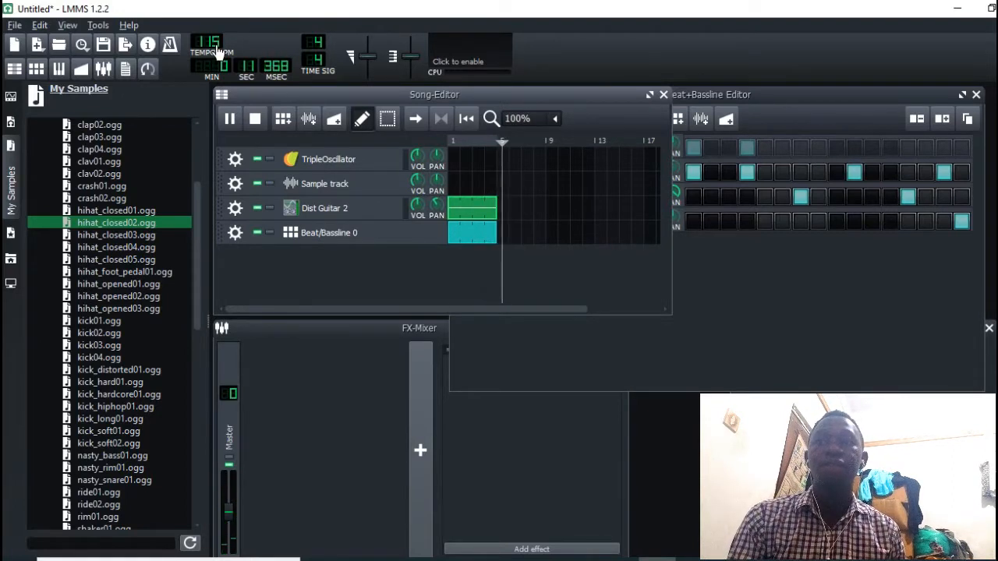
scroll(218, 52, "up", 2)
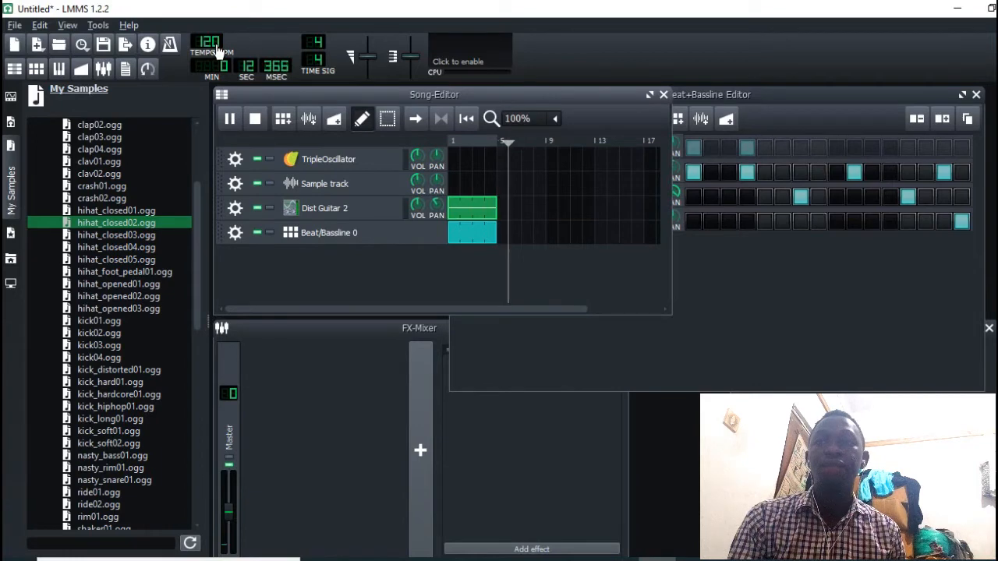
left_click(262, 122)
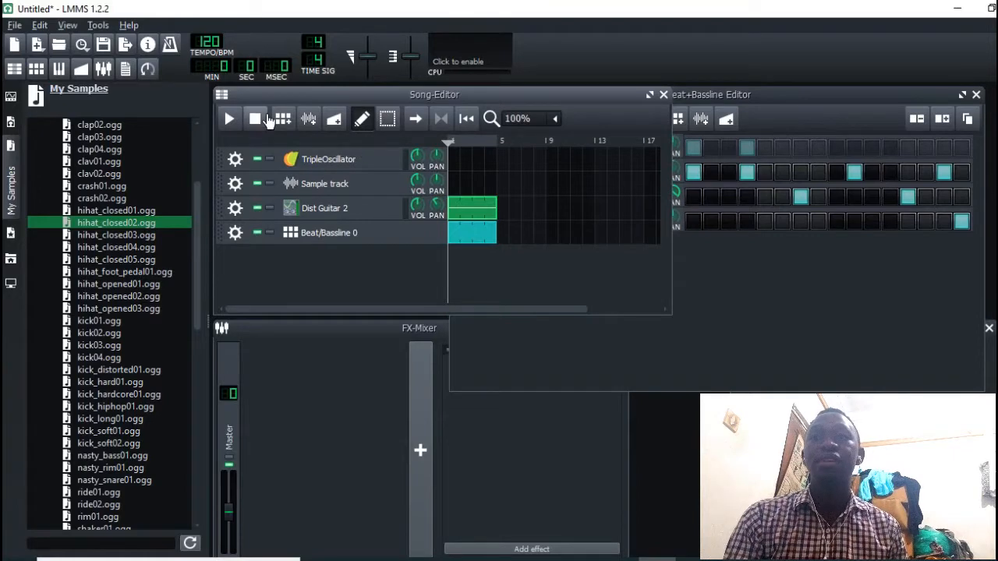
Maximize the Beat+Bassline Editor and extend the pattern to 32 steps with kick01.ogg hits on steps 21, 26 and 31
left_click_drag(771, 99, 674, 126)
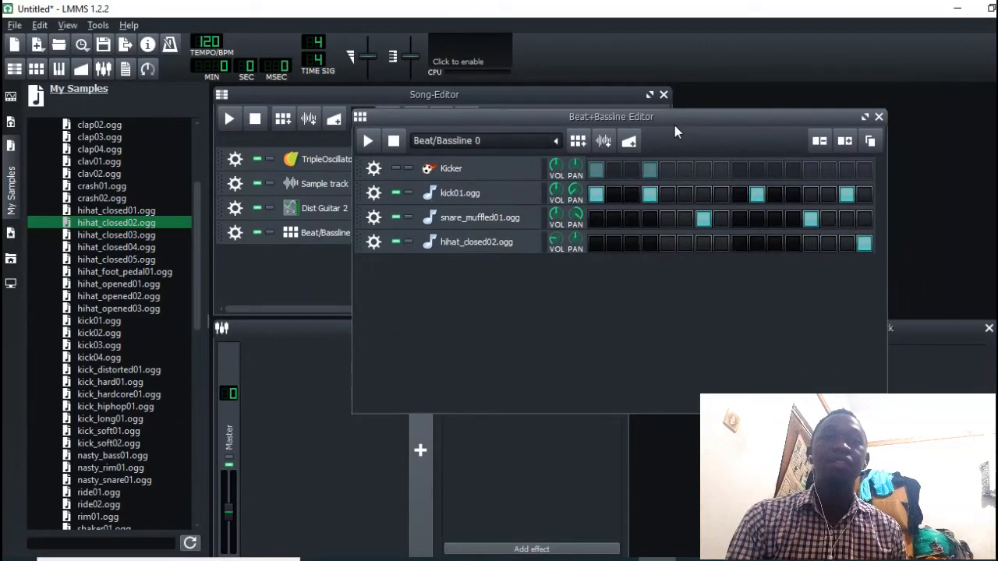
left_click(865, 117)
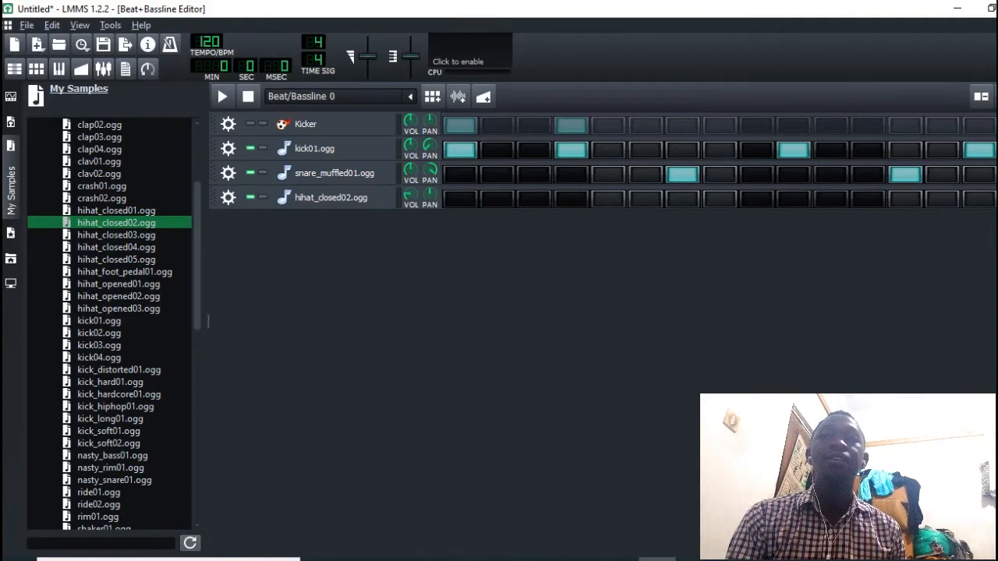
left_click(823, 151)
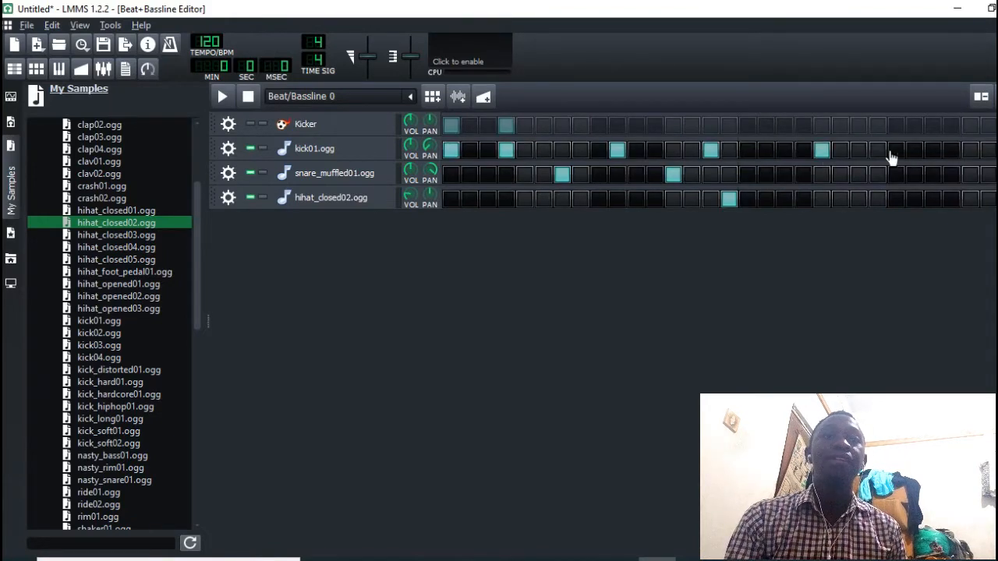
left_click(914, 151)
Place snare_muffled01.ogg hits on steps 23, 29 and 32, and play the pattern briefly before stopping it
left_click(858, 175)
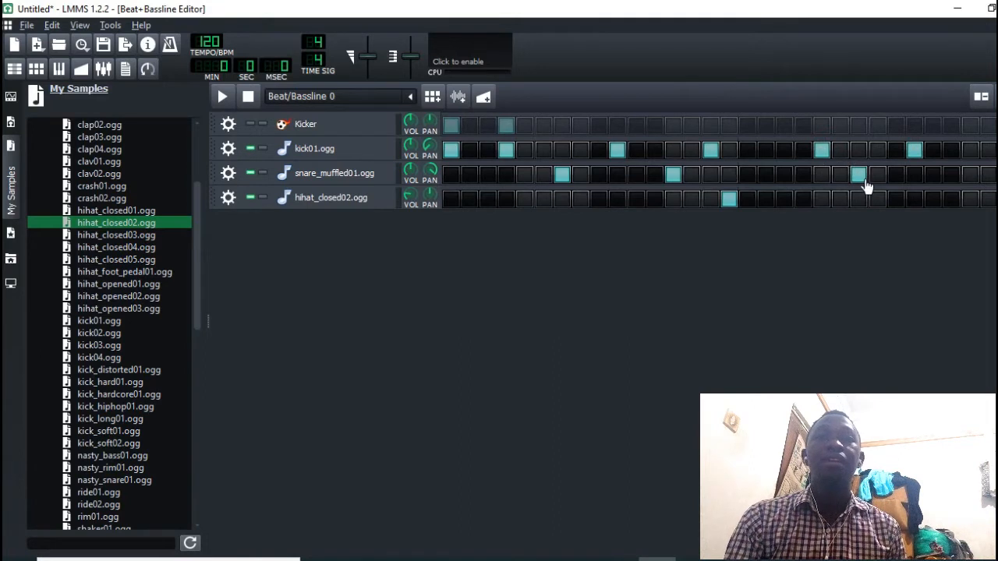
left_click(970, 174)
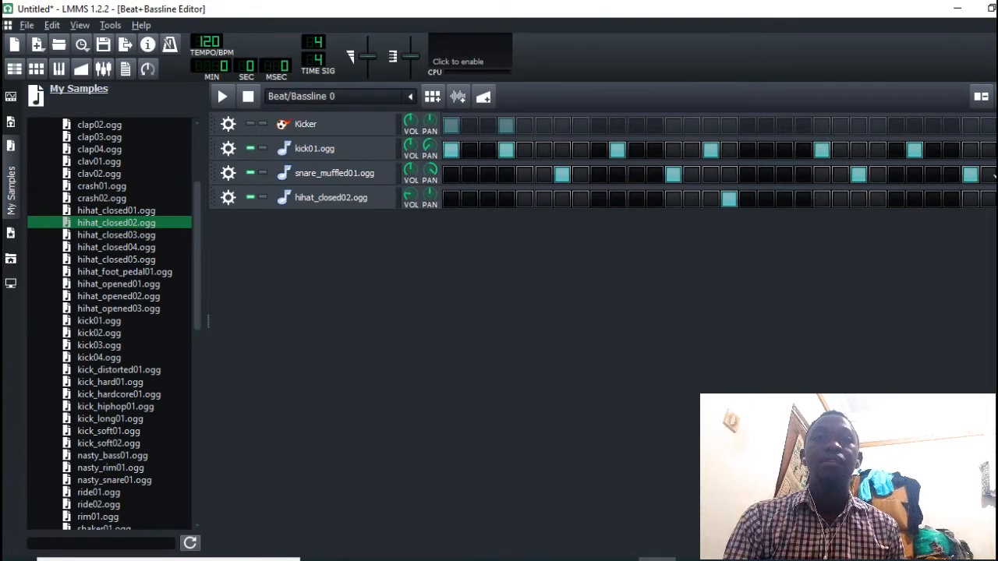
left_click(222, 96)
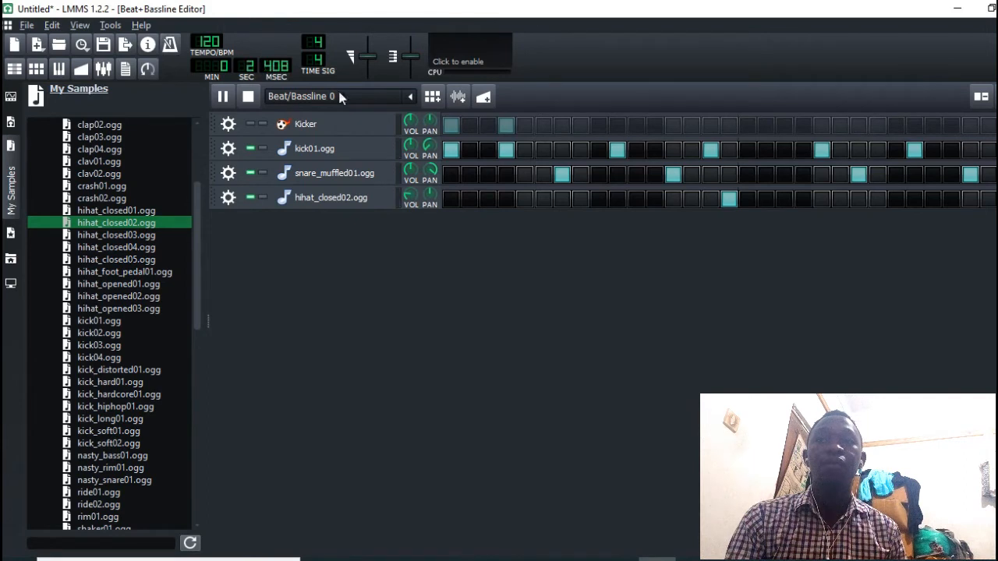
left_click(259, 96)
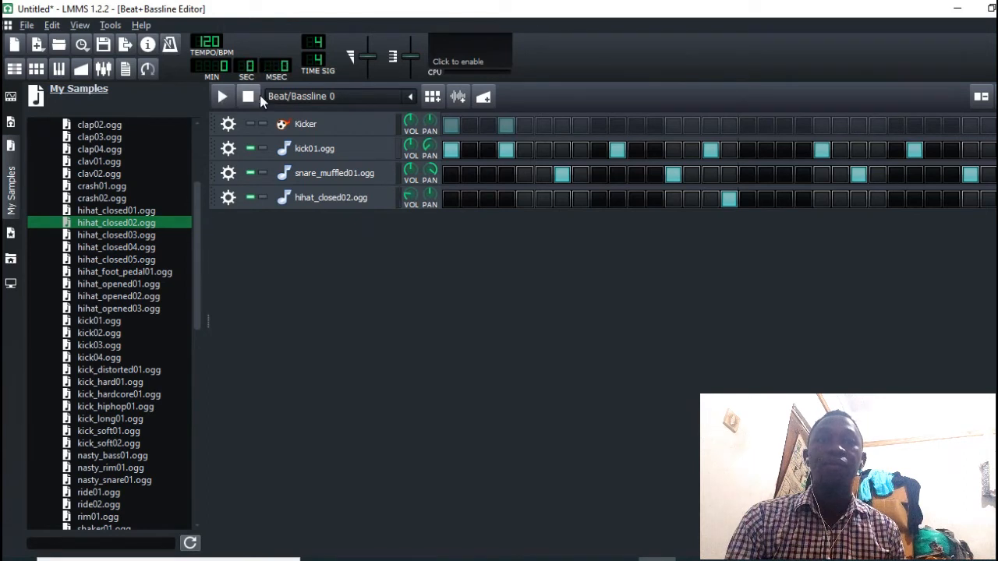
Transpose all kick01.ogg notes in the piano roll up one semitone to A#4, and close the piano roll
right_click(455, 151)
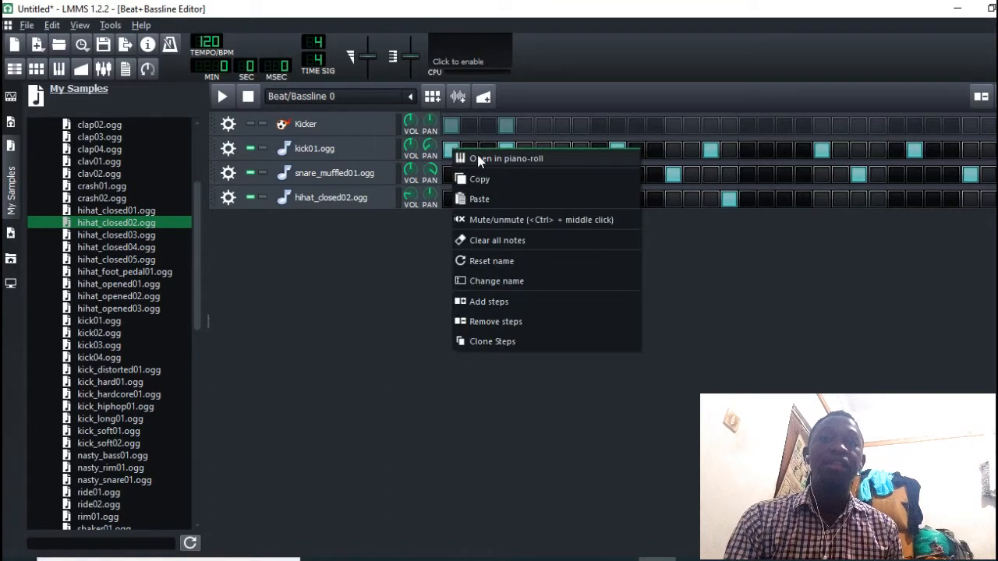
left_click(479, 159)
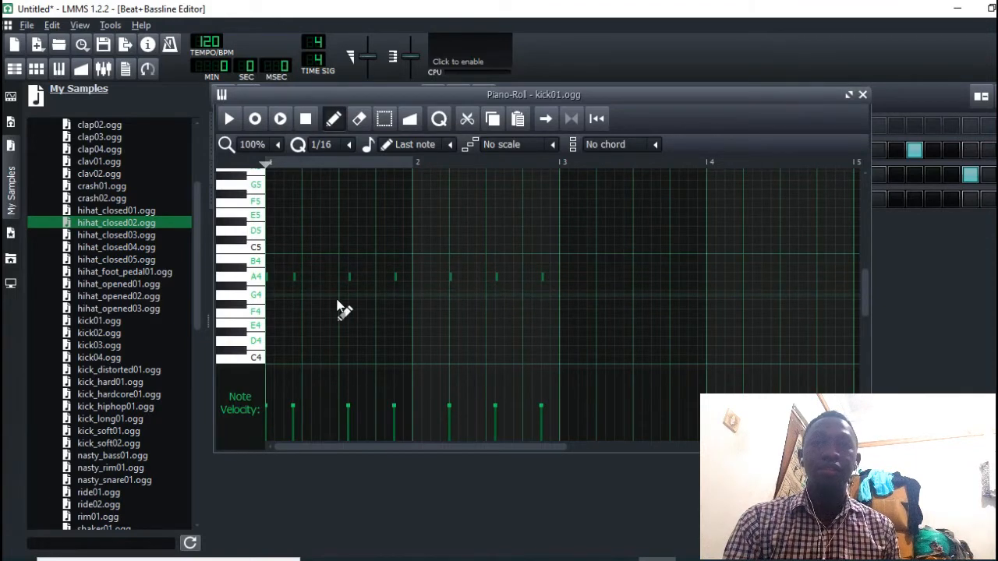
key("ctrl+a")
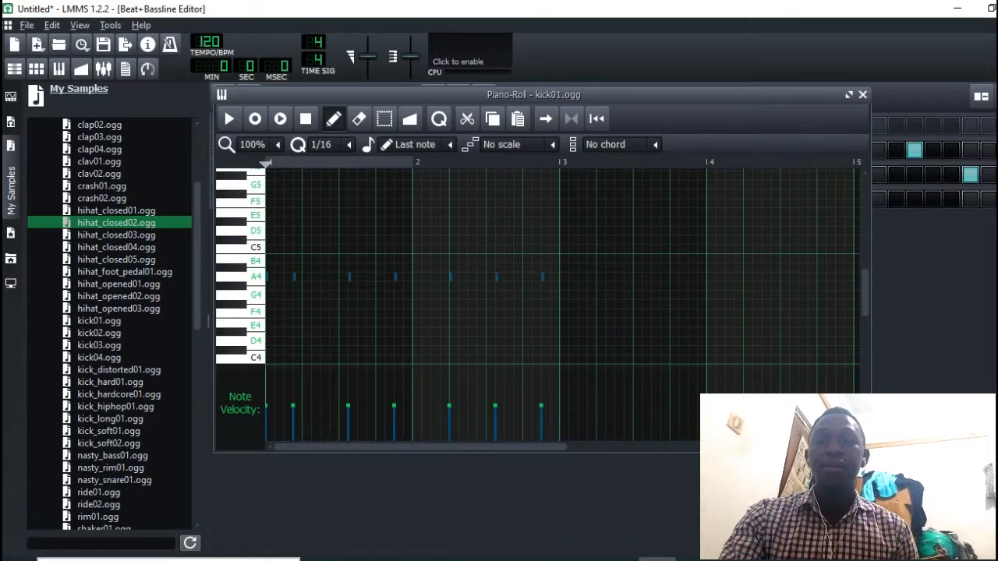
key("shift+Down")
key("shift+Down")
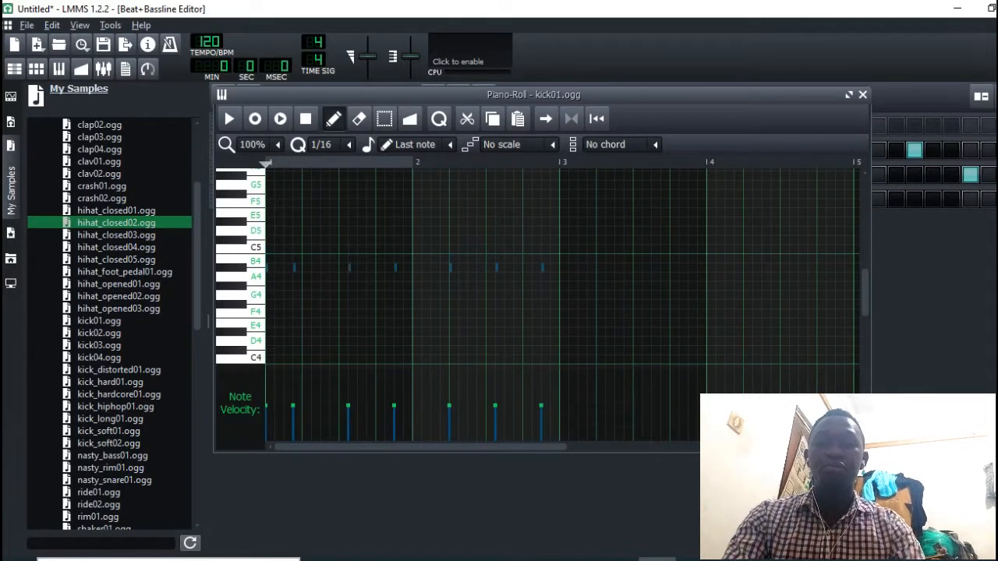
left_click(862, 95)
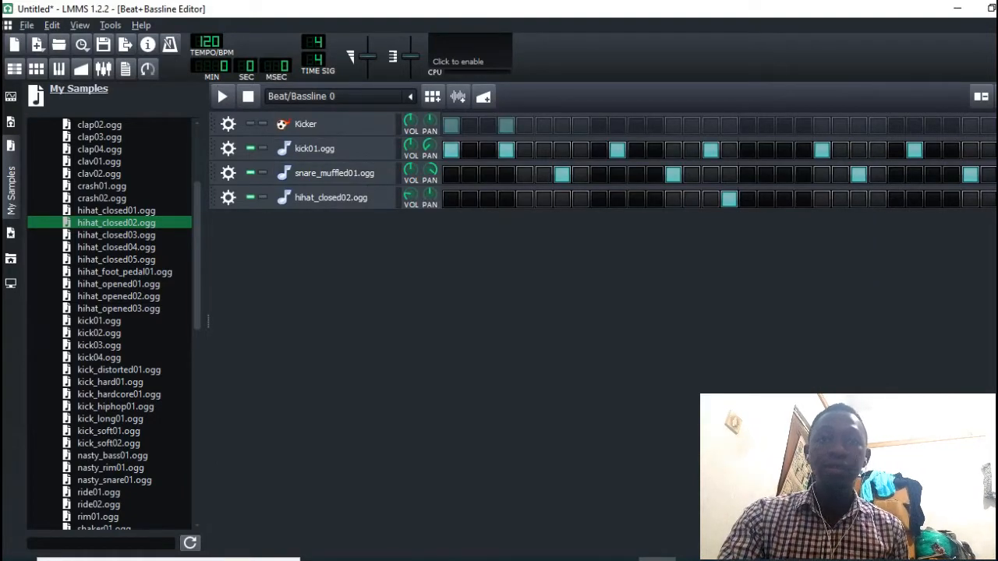
Show the My Presets browser and add a second beat/bassline track to the Song-Editor
key("F6")
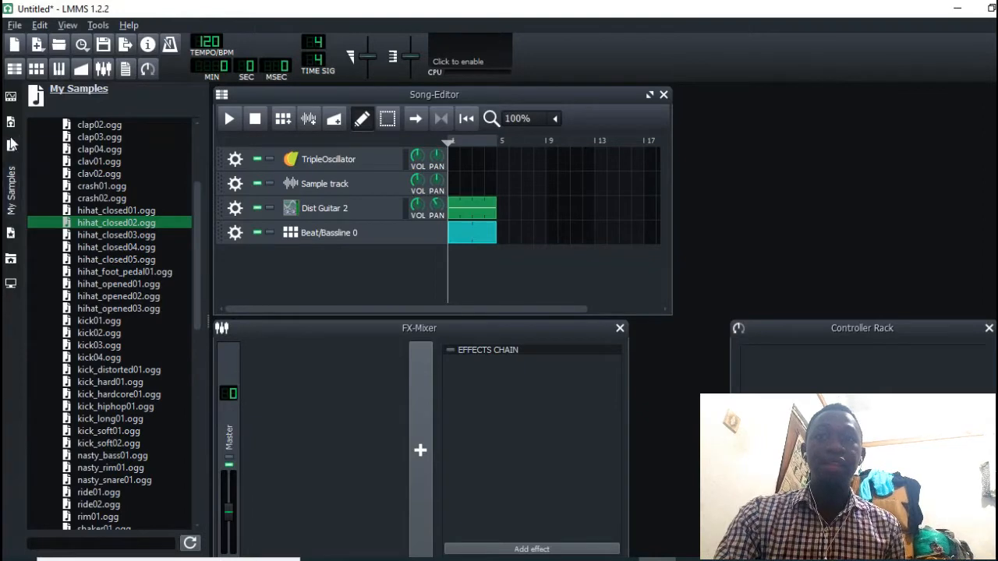
left_click(11, 167)
left_click(11, 173)
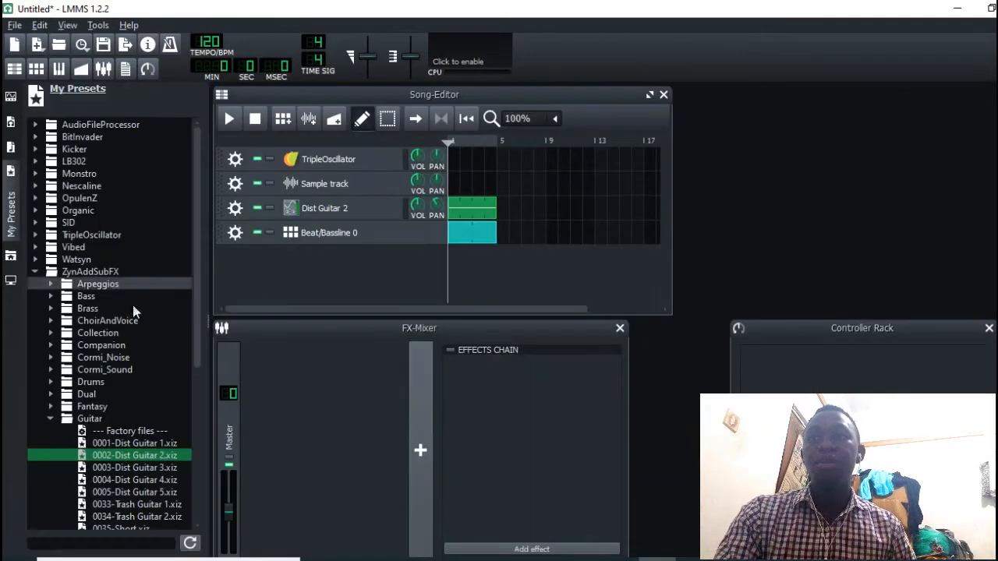
left_click(37, 69)
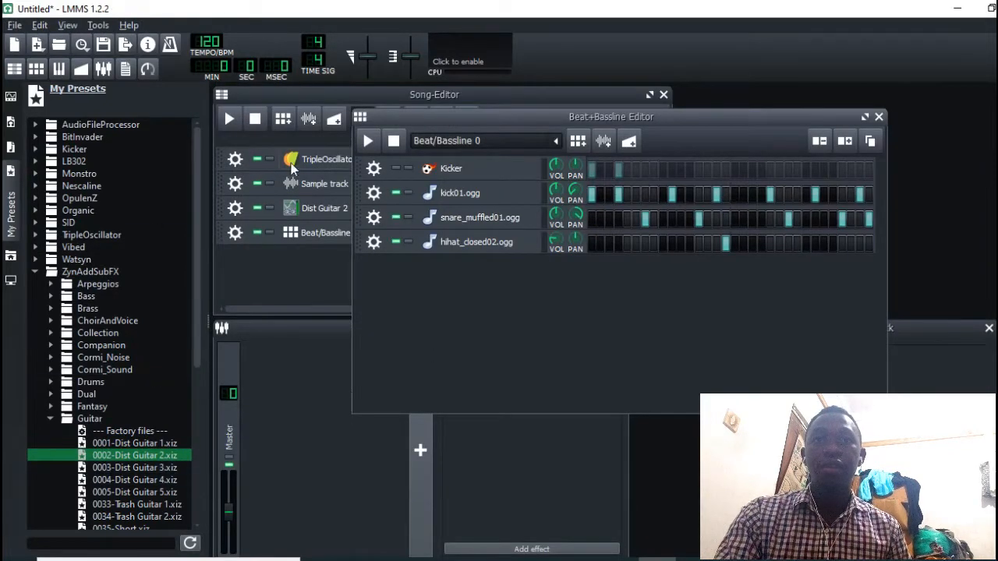
left_click(524, 94)
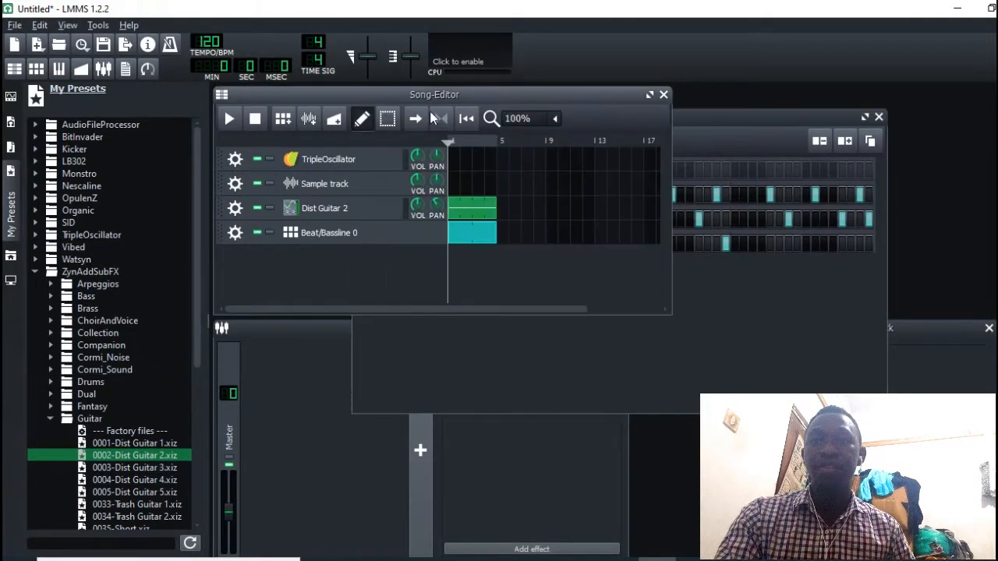
left_click(285, 119)
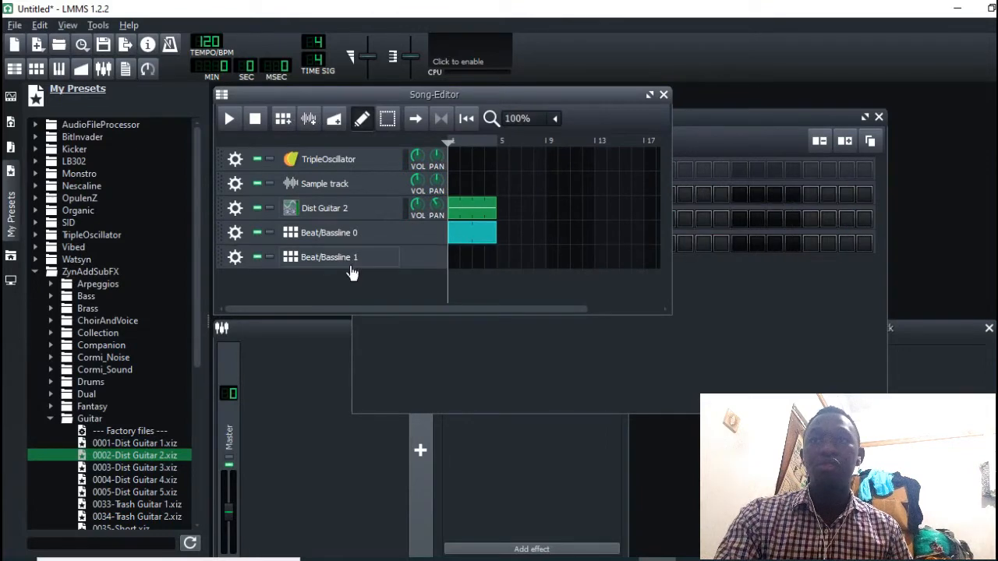
Add the 0002-Dist Guitar 2.xiz preset to Beat/Bassline 1 and enter four-bar F4, A4 and C5 notes in its piano roll
left_click_drag(764, 123, 803, 65)
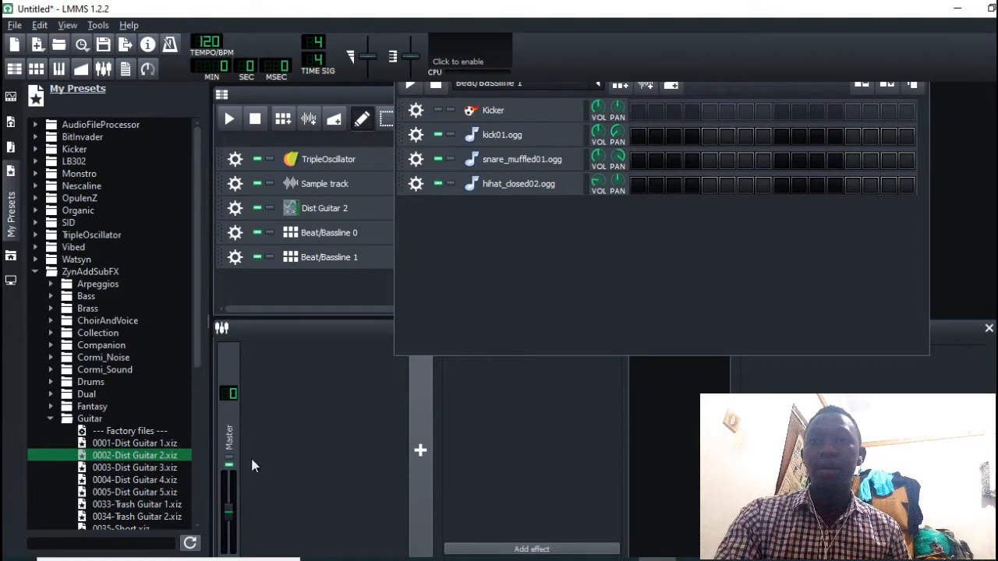
left_click_drag(251, 465, 603, 222)
right_click(637, 216)
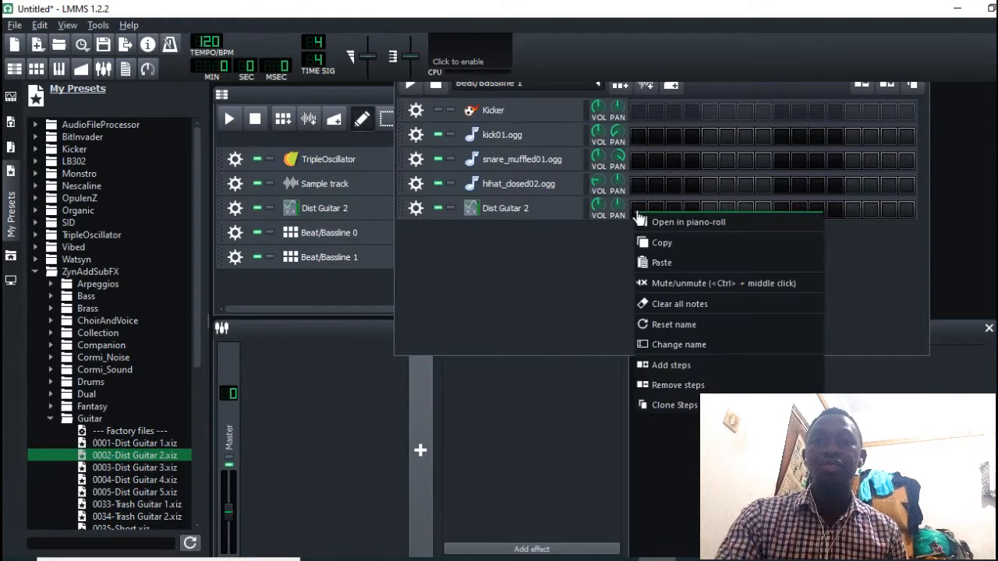
left_click(669, 222)
mouse_move(318, 318)
left_mouse_down()
mouse_move(261, 313)
mouse_move(254, 276)
left_mouse_up()
left_click_drag(298, 249, 254, 248)
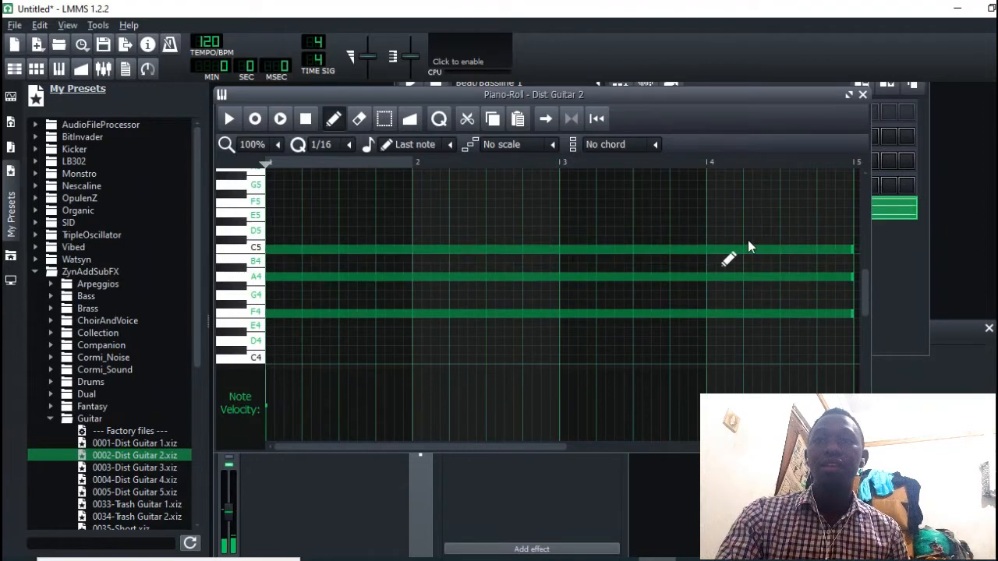
left_click(862, 94)
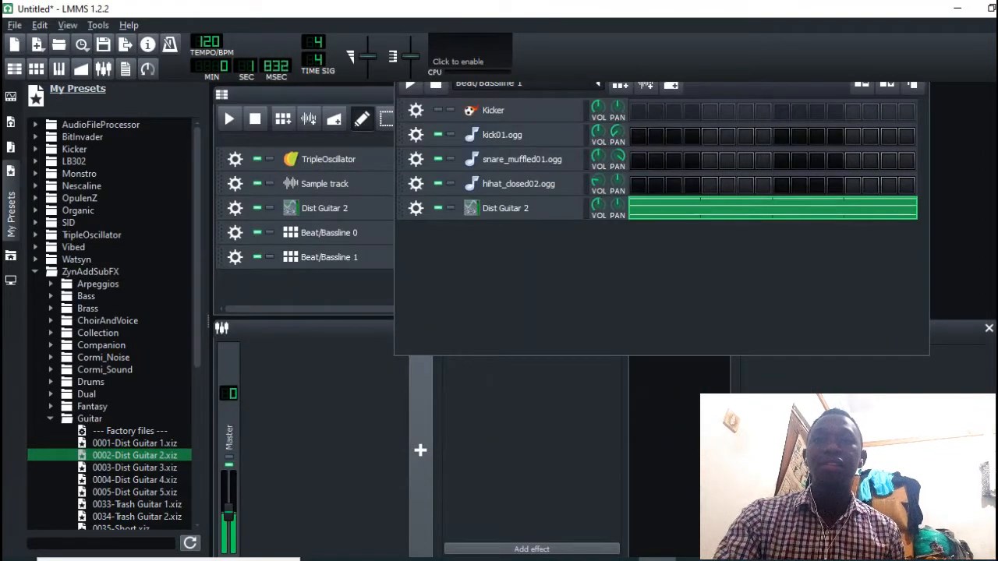
Rearrange the Song-Editor and Beat+Bassline Editor windows and add a four-bar Beat/Bassline 1 block at bar 1
left_click(913, 89)
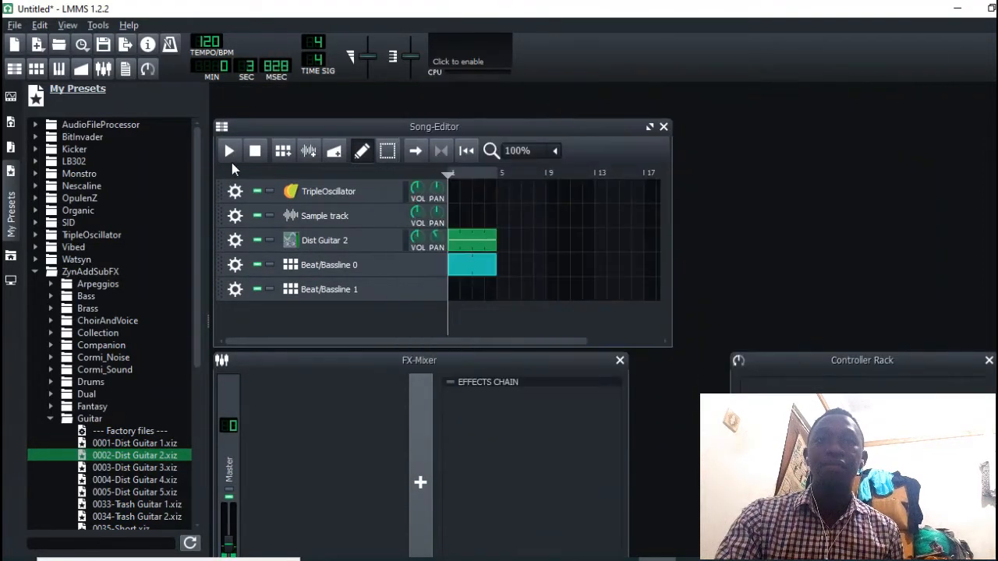
left_click(256, 152)
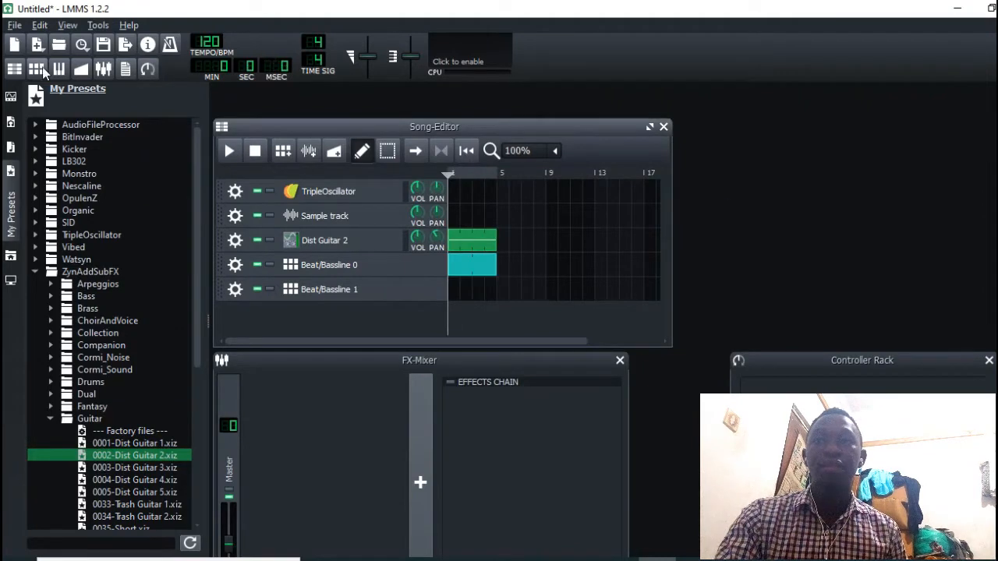
left_click(14, 69)
left_click(14, 68)
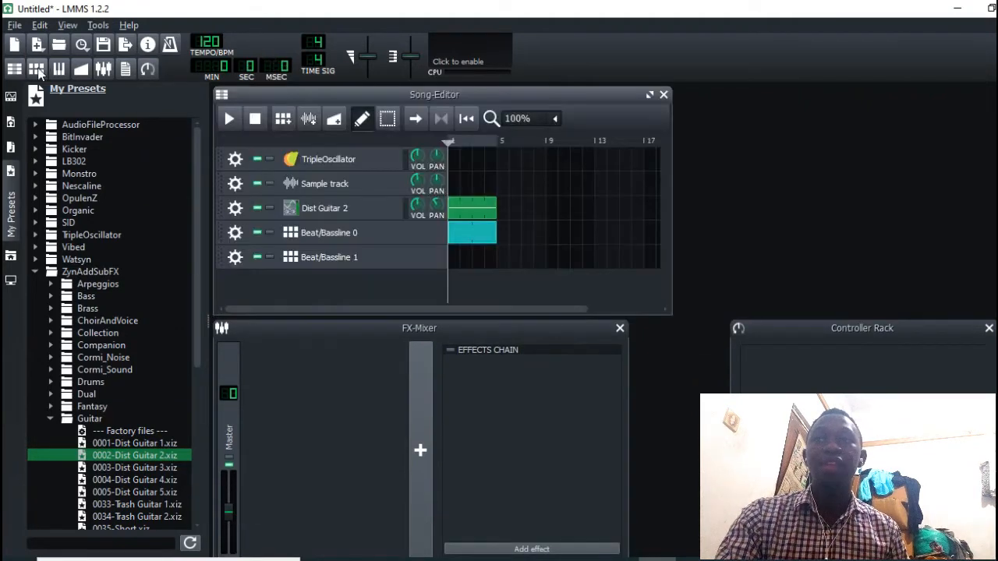
left_click(36, 68)
scroll(604, 234, "up", 1)
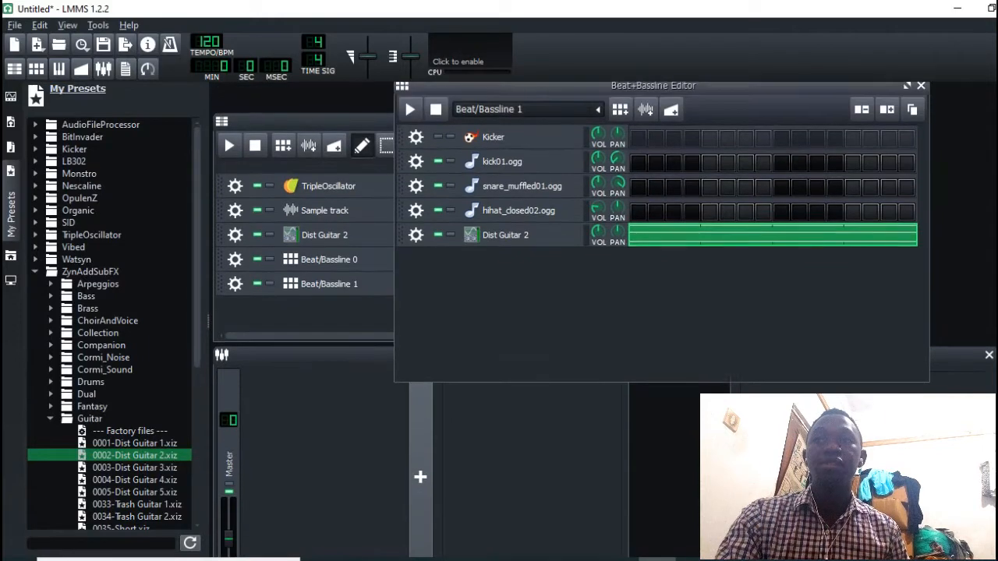
left_click_drag(726, 95, 824, 126)
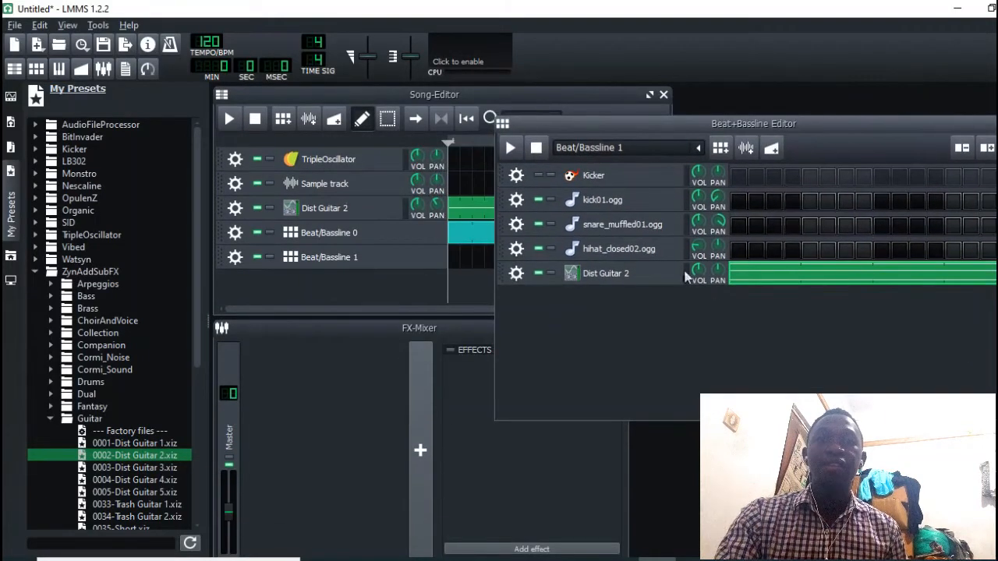
left_click(455, 261)
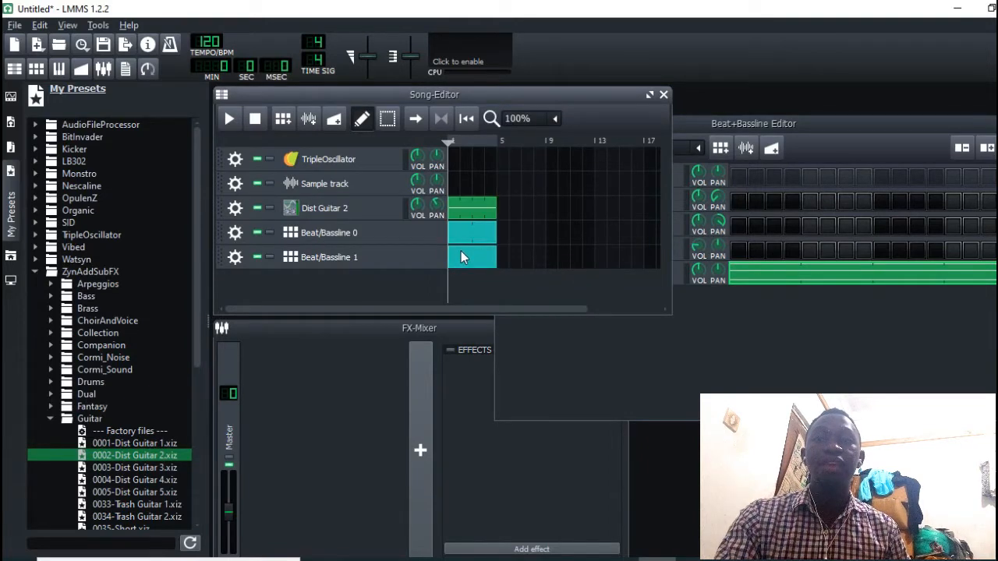
Show the Beat/Bassline 0 pattern in the Beat+Bassline Editor, and close that editor
left_click(798, 127)
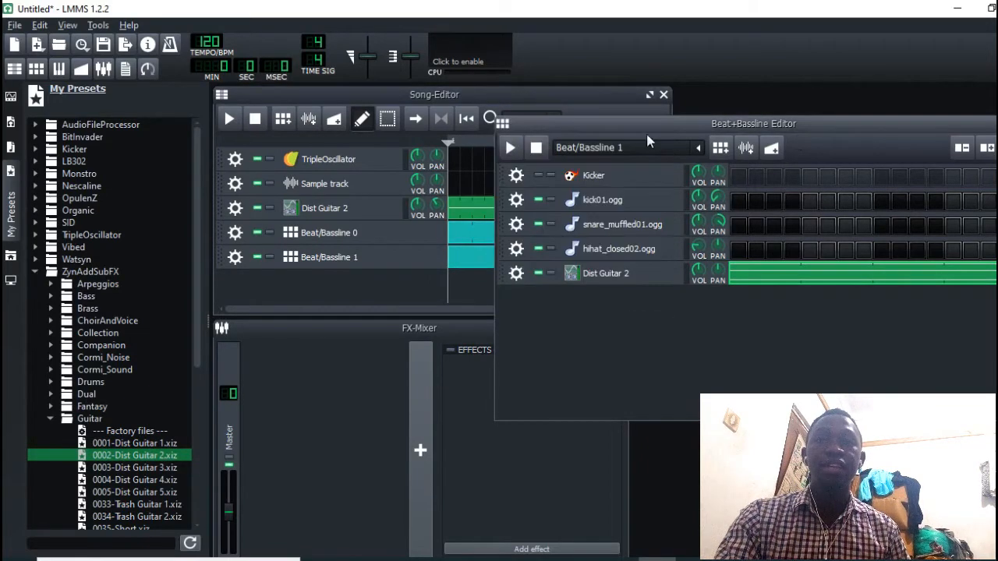
left_click(699, 148)
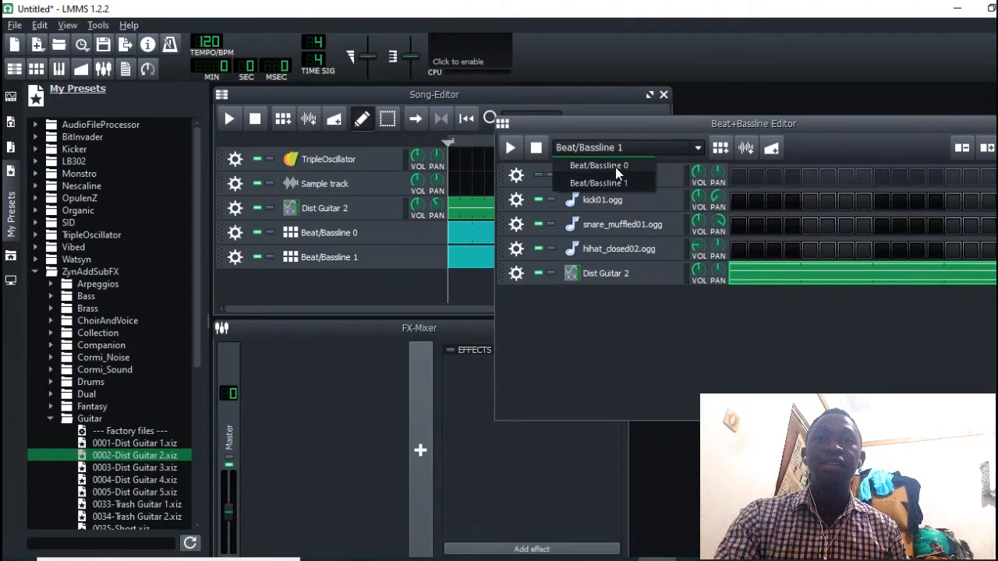
left_click(615, 167)
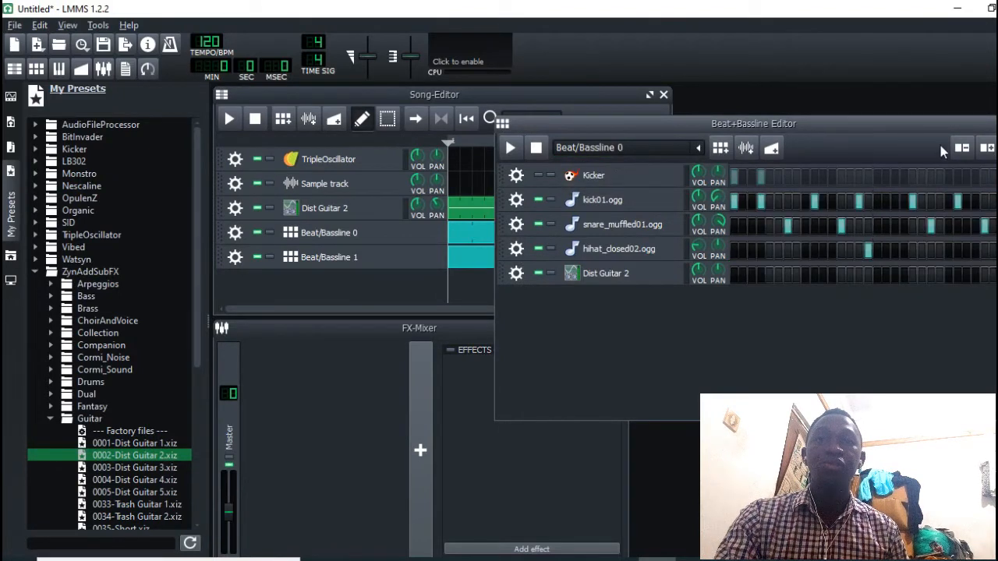
left_click(996, 123)
Rename the Beat/Bassline 0 track as drums and the Beat/Bassline 1 track as guitar
double_click(344, 232)
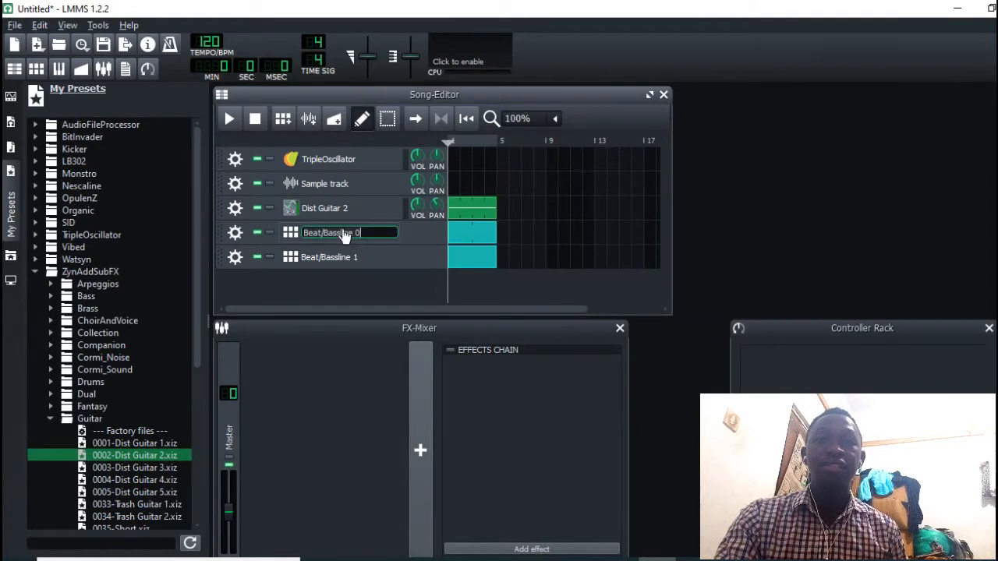
key("ctrl+a")
type("drums")
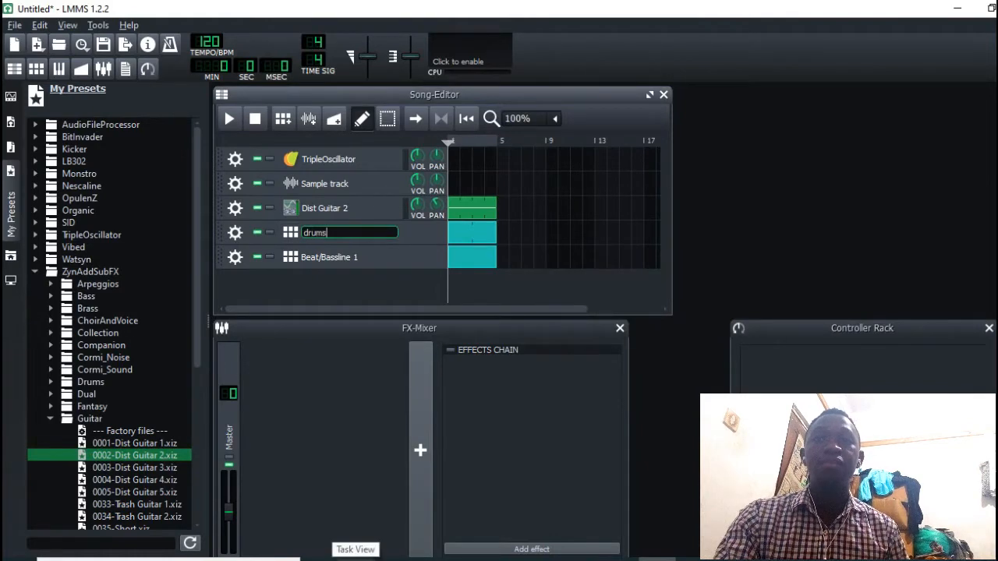
double_click(348, 257)
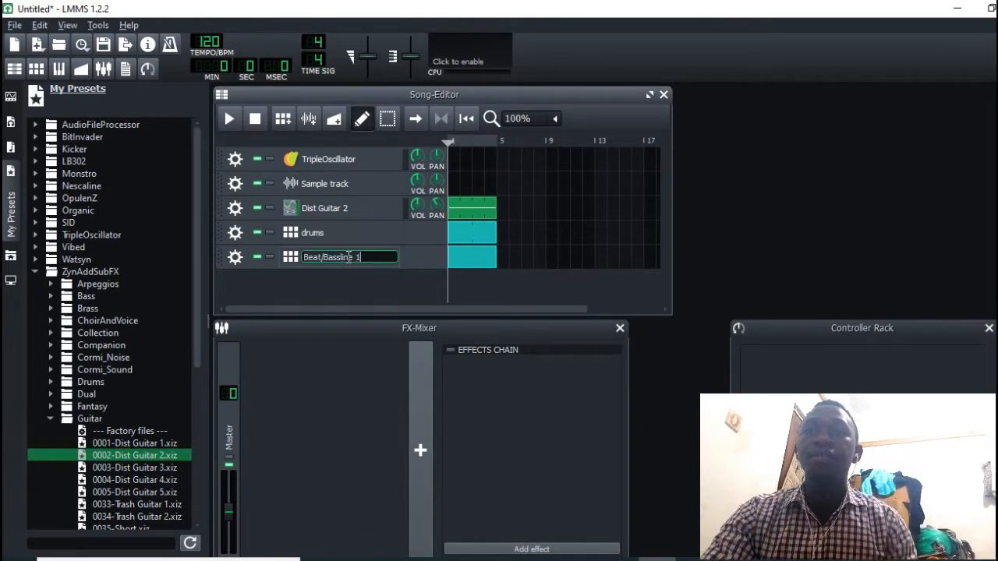
key("ctrl+a")
type("gui")
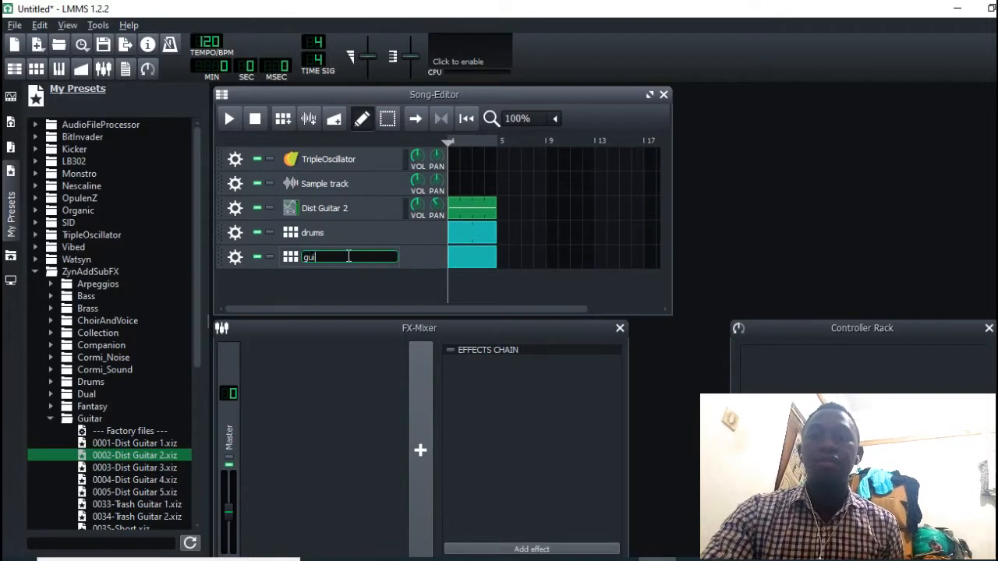
type("tar")
key("Return")
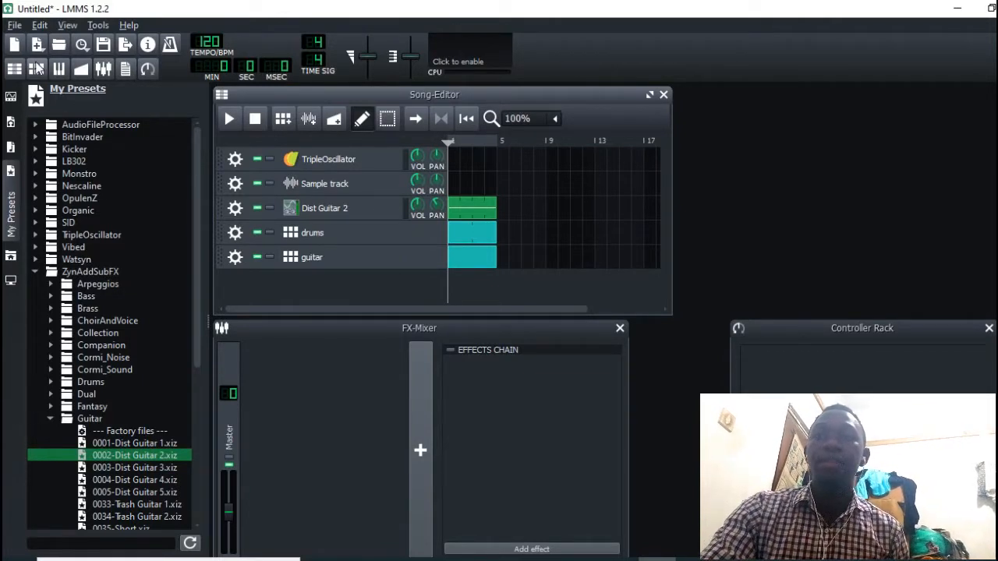
Show the guitar pattern in the Beat+Bassline Editor, and play the song for a few seconds from the Song-Editor
left_click(36, 68)
left_click(697, 150)
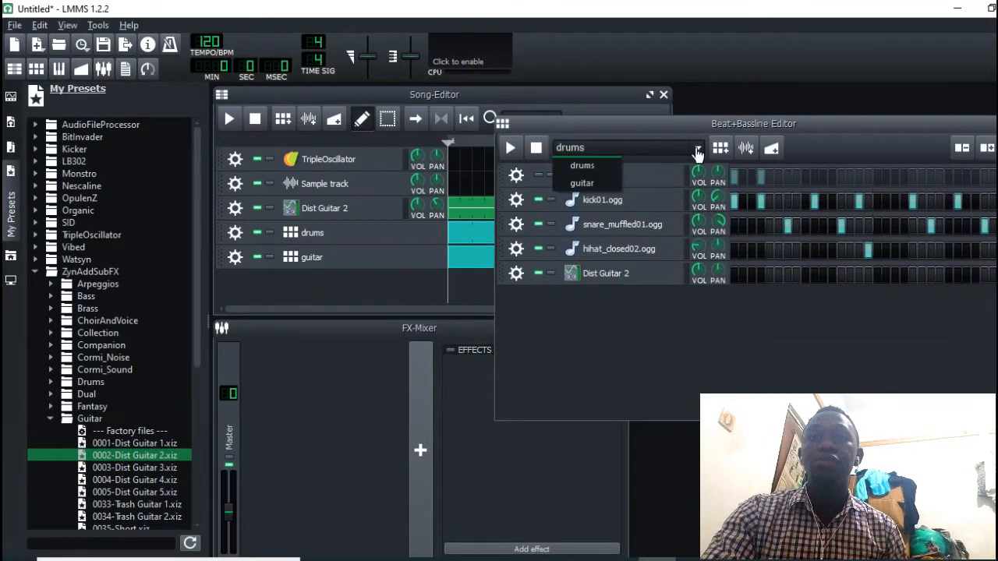
left_click(577, 183)
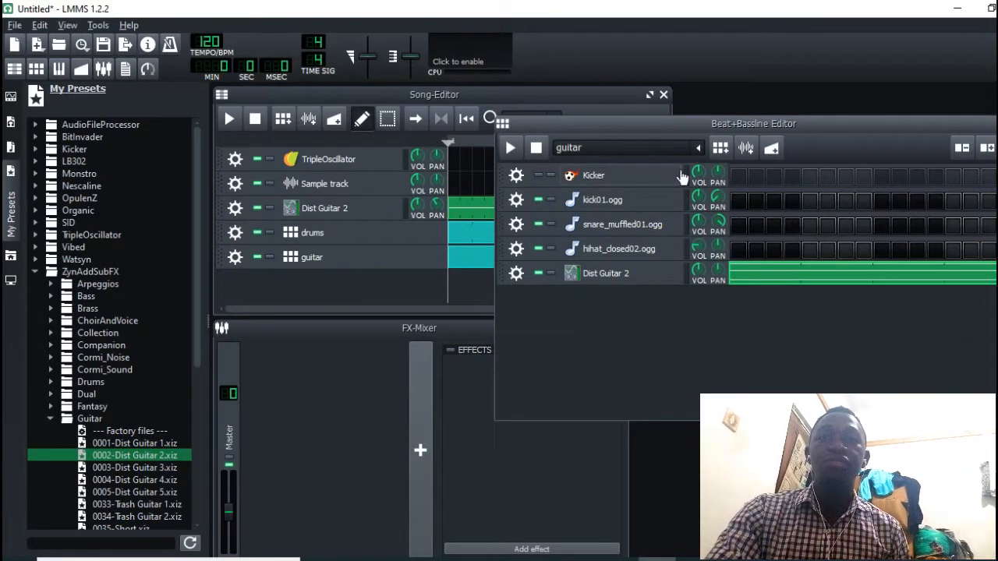
left_click(251, 128)
left_click(233, 121)
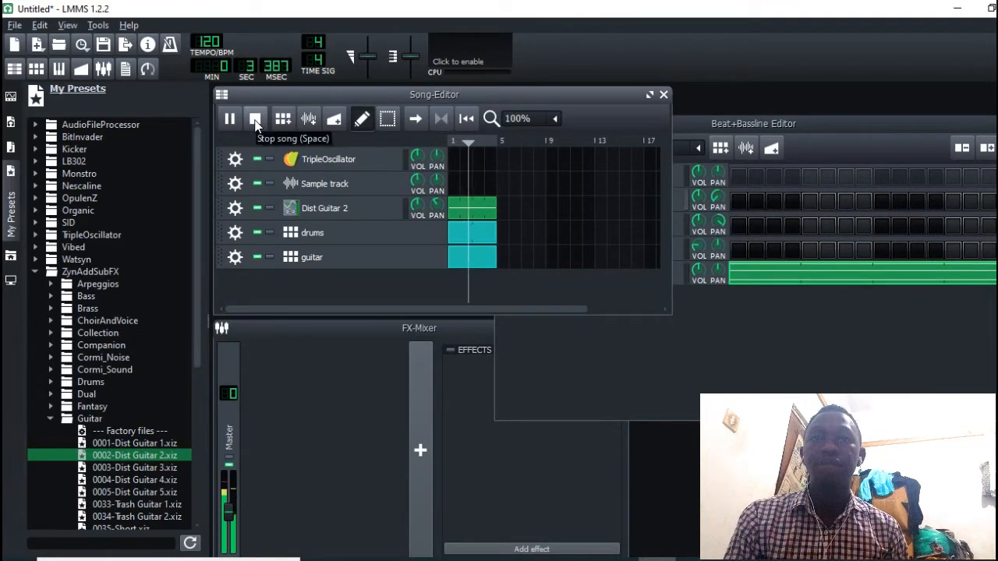
left_click(255, 121)
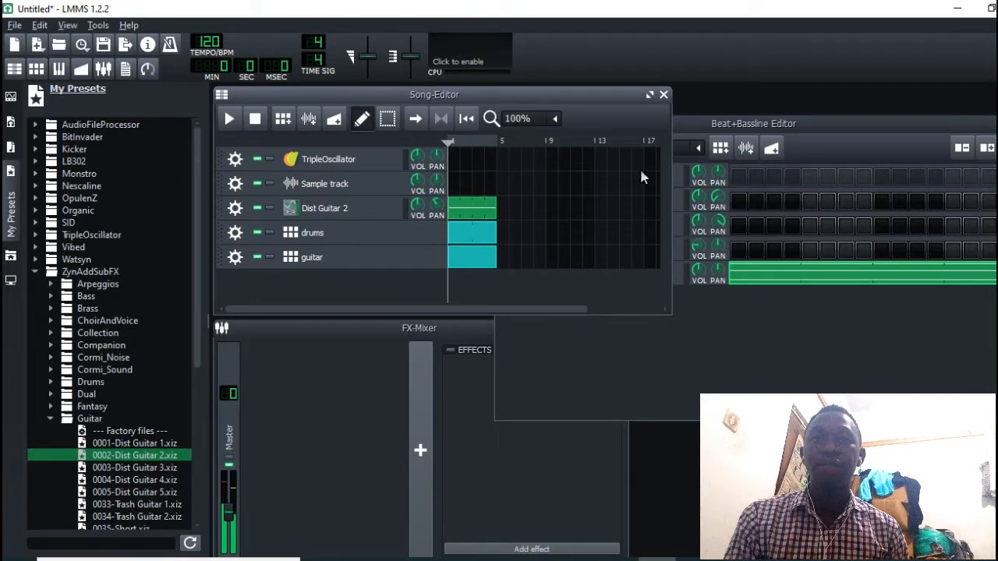
Remove the guitar and drums tracks from the Song-Editor and close the Beat+Bassline Editor
left_click(235, 258)
left_click(270, 301)
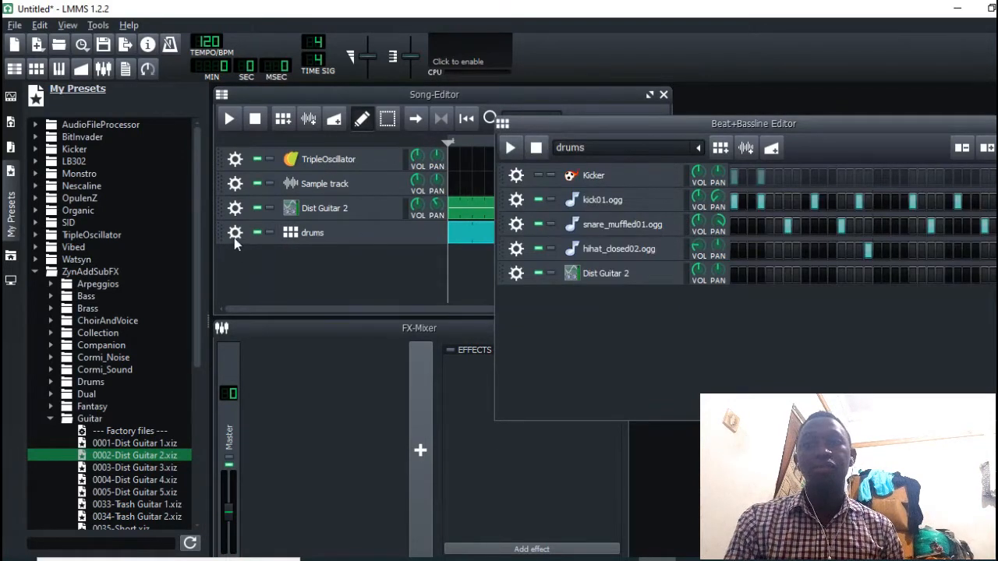
left_click(234, 237)
left_click(247, 270)
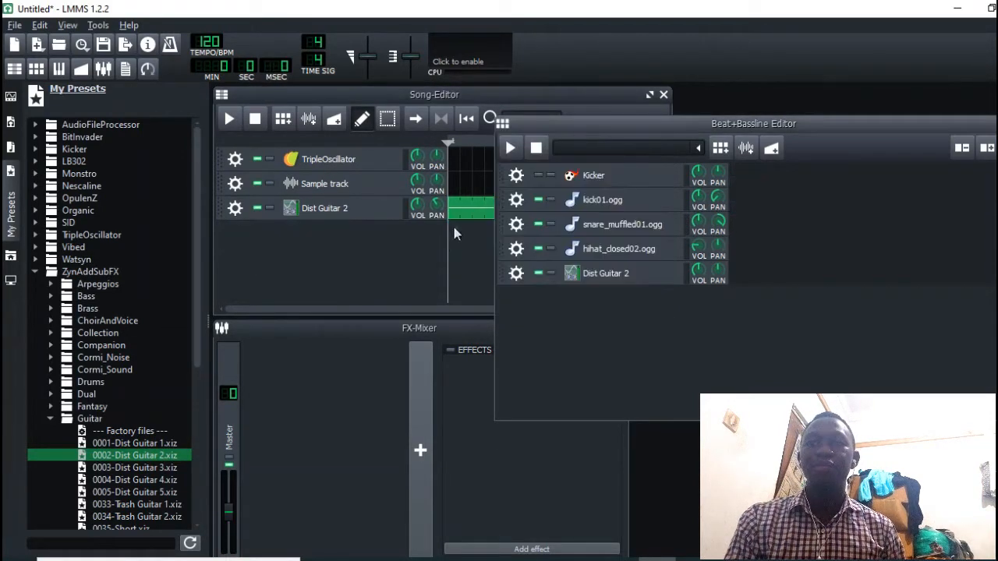
left_click(995, 123)
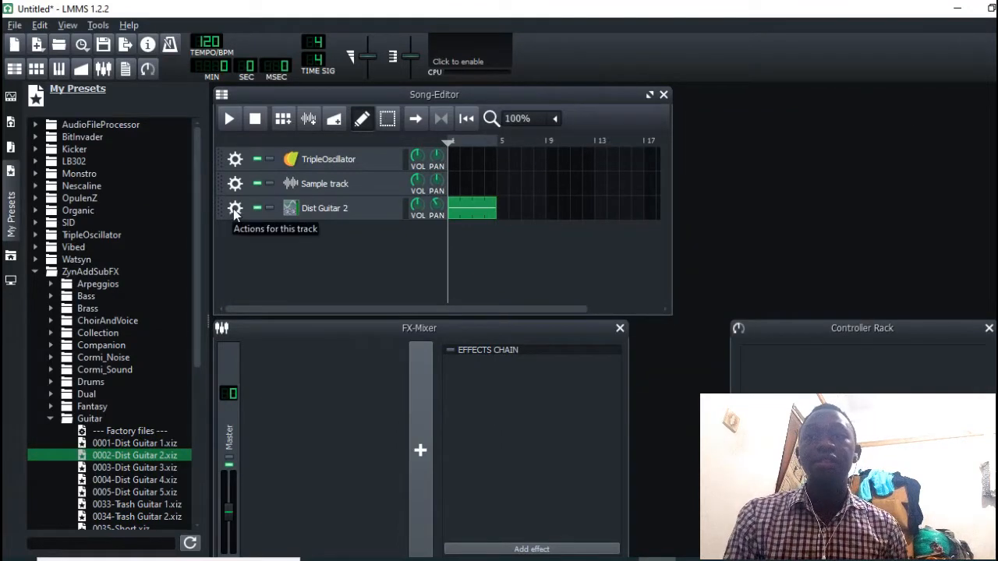
Move the FX-Mixer window and adjust the volumes of the Dist Guitar 2 and Sample tracks, turning the Sample track to 108%
left_click_drag(512, 335, 571, 280)
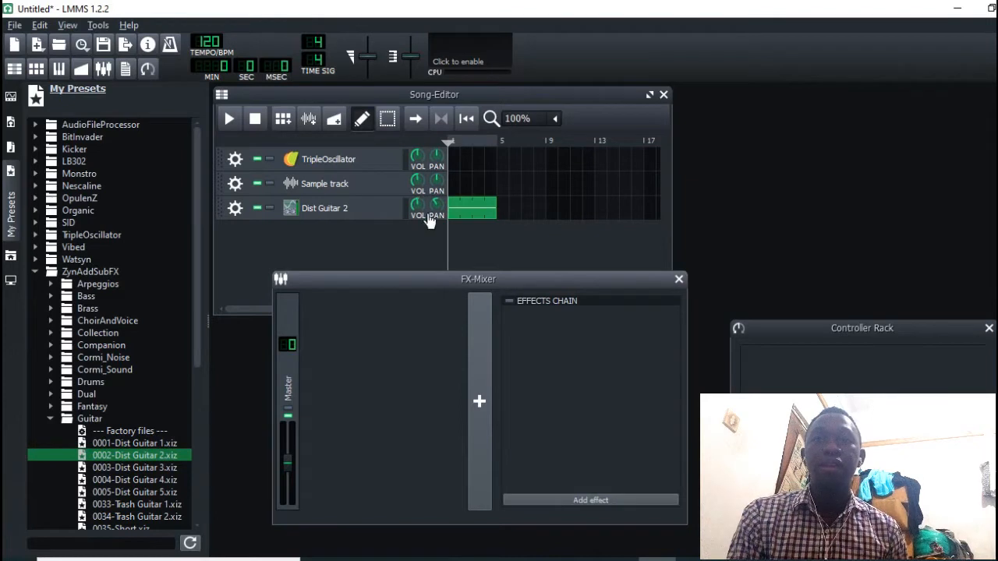
mouse_move(420, 213)
left_mouse_down()
mouse_move(423, 189)
mouse_move(429, 221)
mouse_move(421, 208)
left_mouse_up()
mouse_move(417, 181)
left_mouse_down()
mouse_move(424, 234)
mouse_move(424, 179)
left_mouse_up()
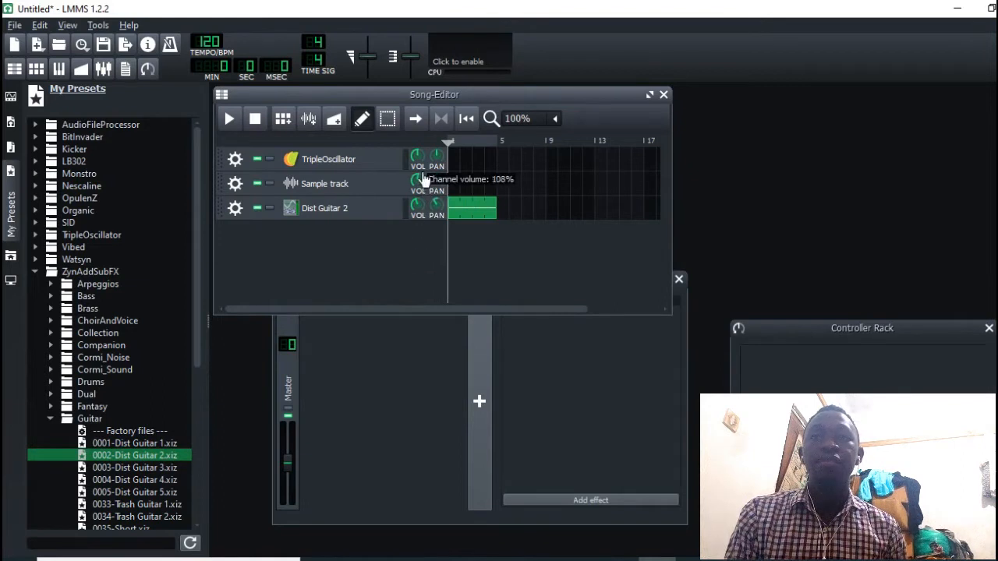
Bring the FX-Mixer in front of the Song-Editor and add a new FX channel
left_click(431, 356)
left_click_drag(516, 276, 574, 269)
left_click(539, 405)
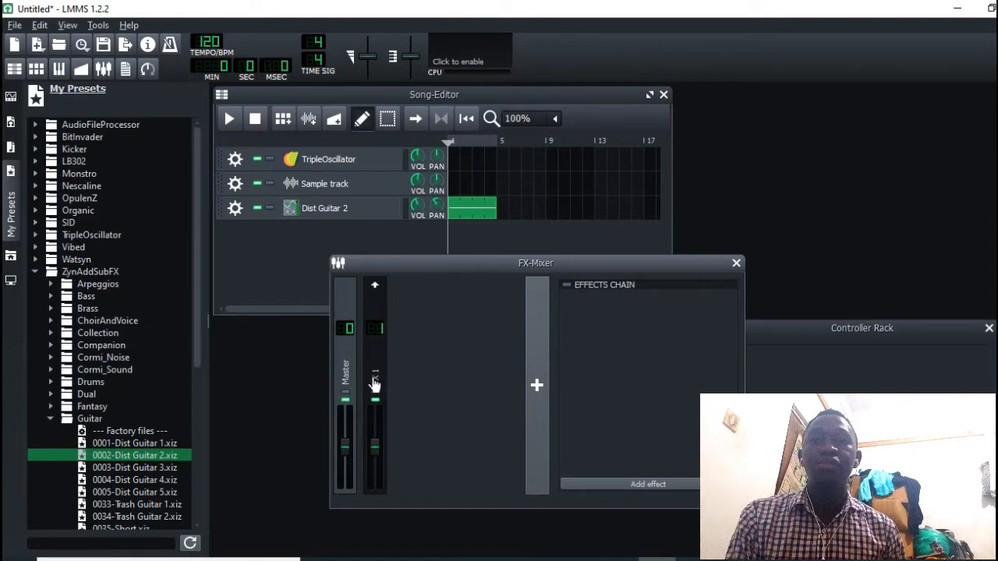
Assign the Dist Guitar 2 instrument to the FX 1 mixer channel
left_click(366, 218)
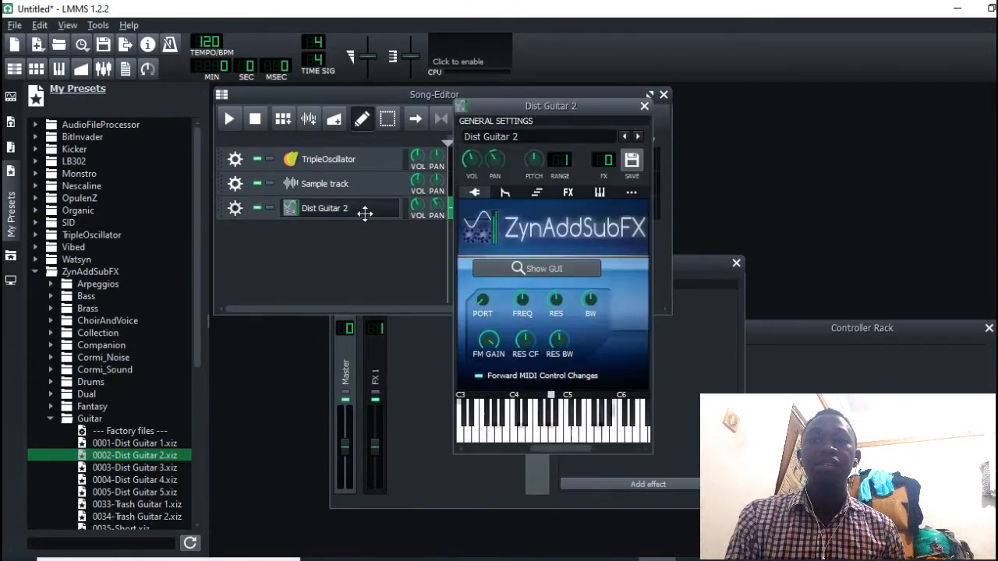
right_click(608, 164)
mouse_move(664, 190)
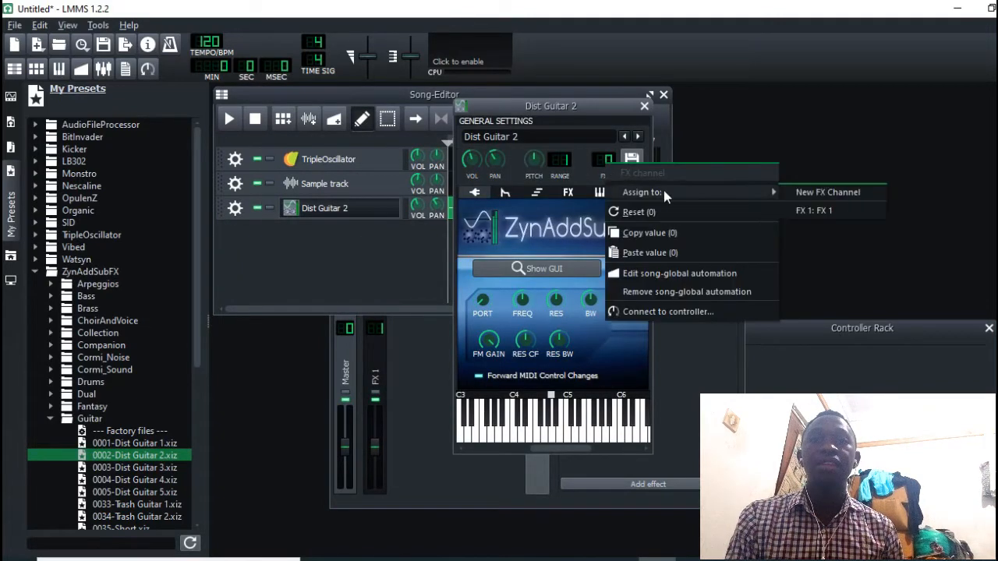
left_click(827, 209)
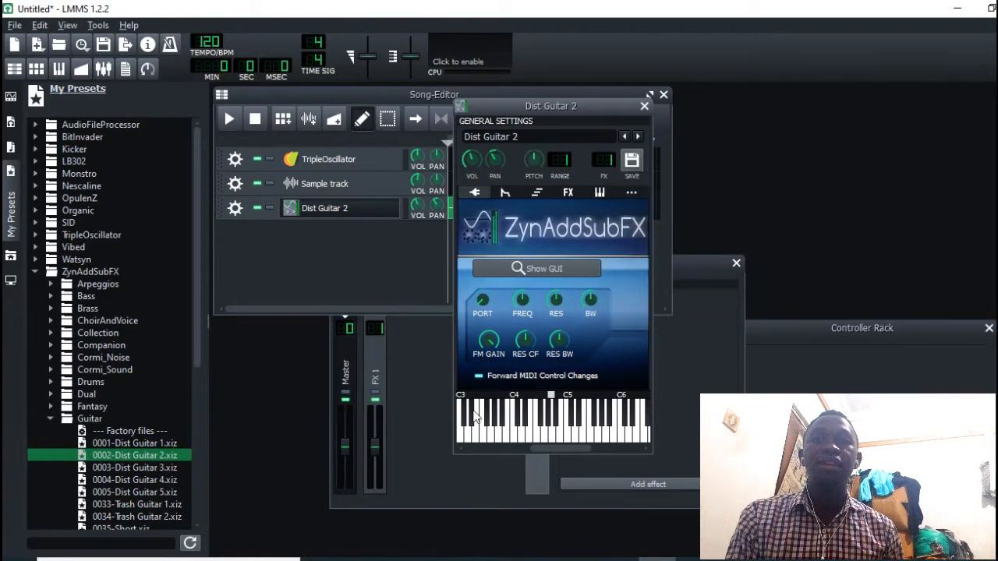
Rename the FX 1 mixer channel as guitar
right_click(377, 379)
left_click(413, 344)
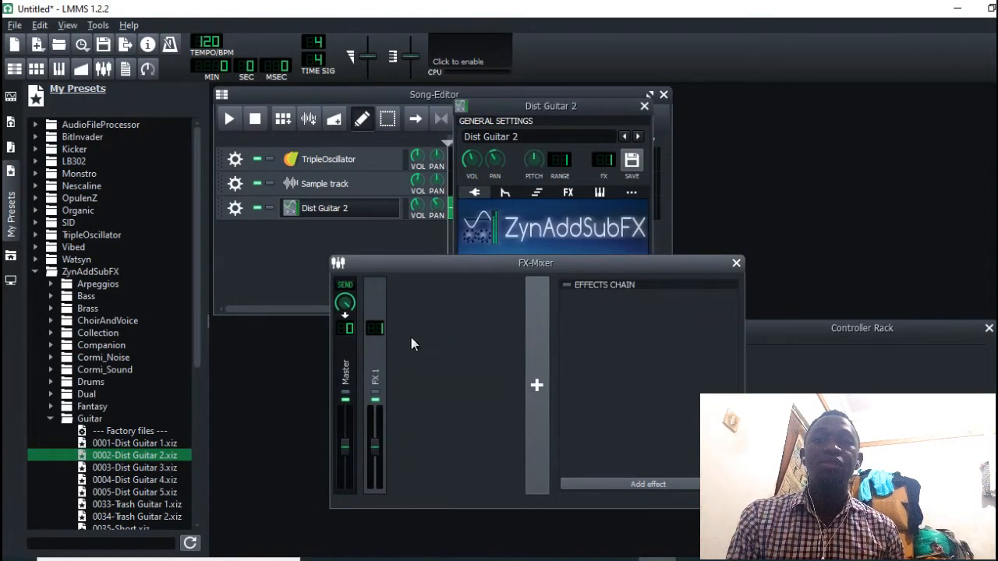
left_click(375, 382)
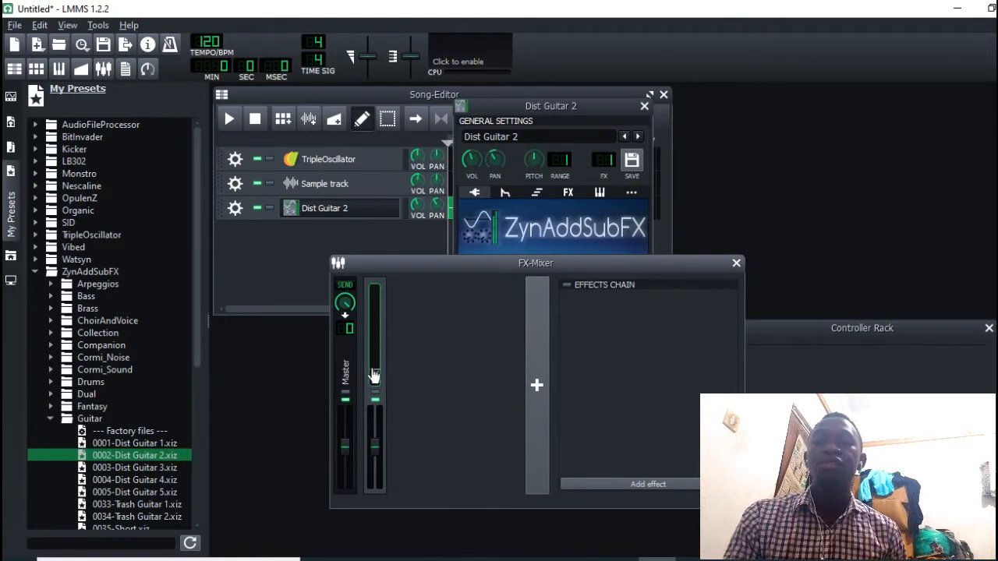
left_click(416, 335)
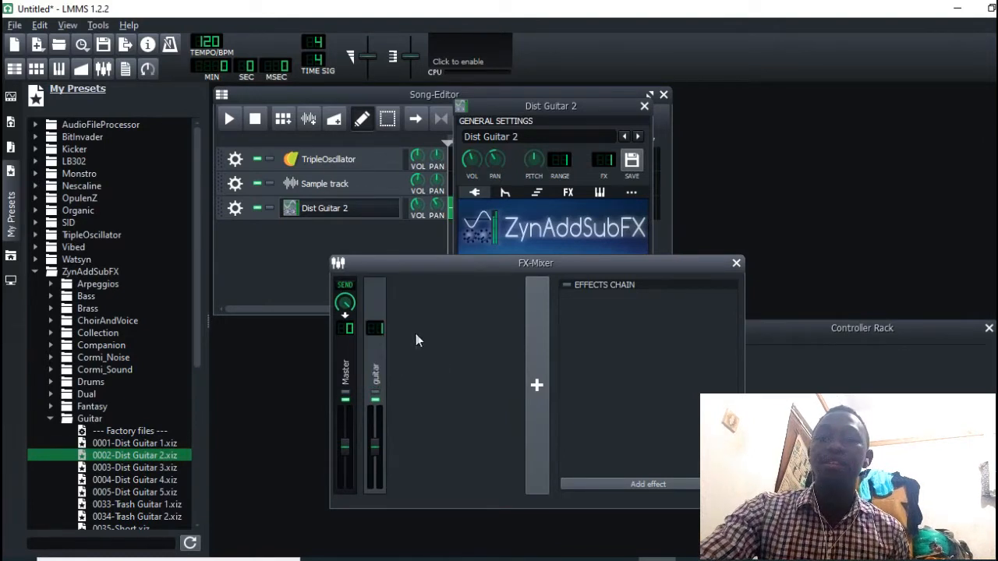
Play the song, raise the guitar channel's fader above its default level in the FX-Mixer, and stop playback
left_click(229, 119)
mouse_move(375, 448)
left_mouse_down()
mouse_move(376, 476)
mouse_move(379, 400)
mouse_move(385, 487)
mouse_move(382, 430)
left_mouse_up()
left_click(255, 118)
left_click(447, 421)
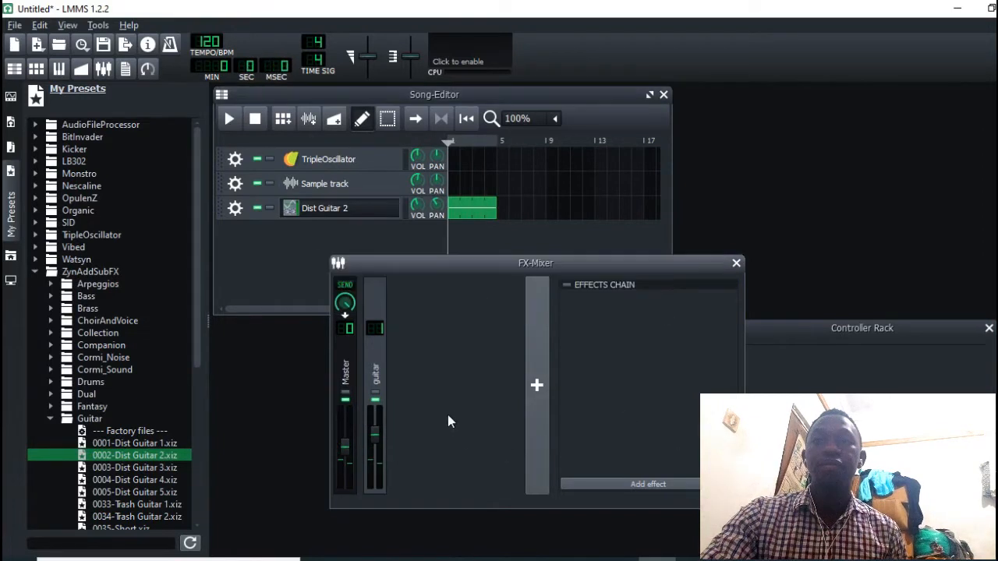
Lower the guitar channel's fader to slightly below the Master fader and reposition the FX-Mixer window
left_click_drag(497, 265, 454, 322)
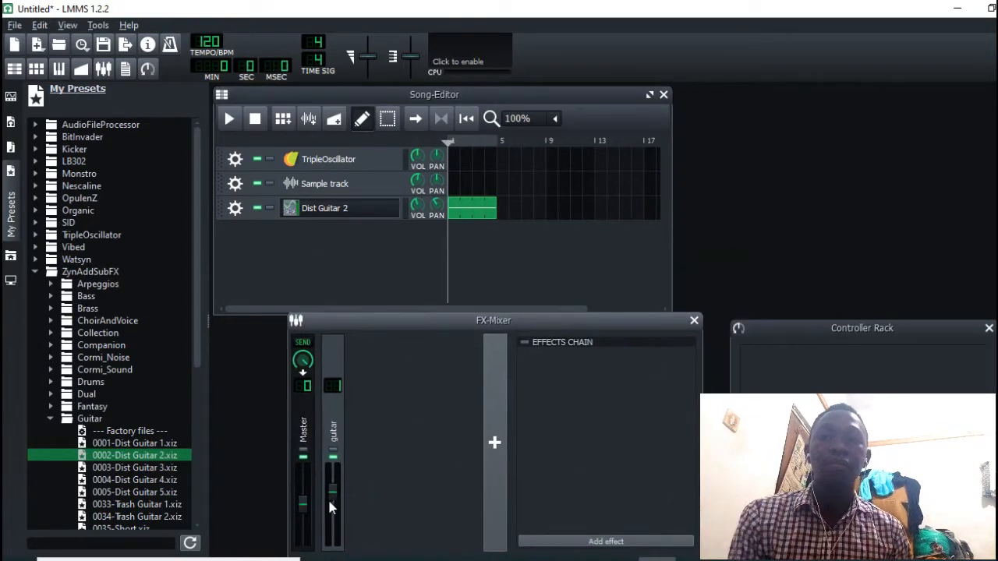
mouse_move(337, 502)
left_mouse_down()
mouse_move(334, 472)
mouse_move(337, 505)
left_mouse_up()
left_click_drag(595, 328, 605, 228)
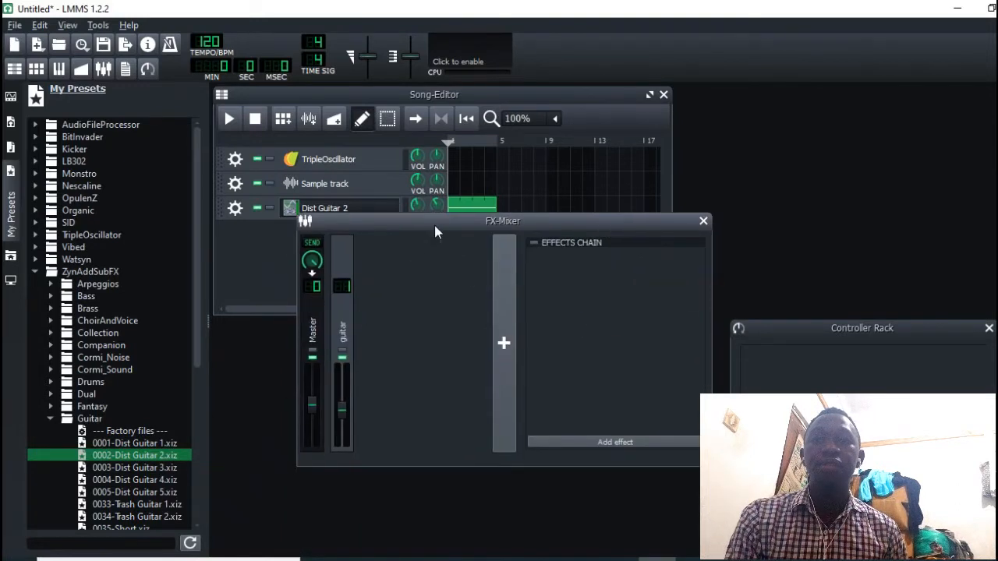
left_click_drag(434, 230, 510, 253)
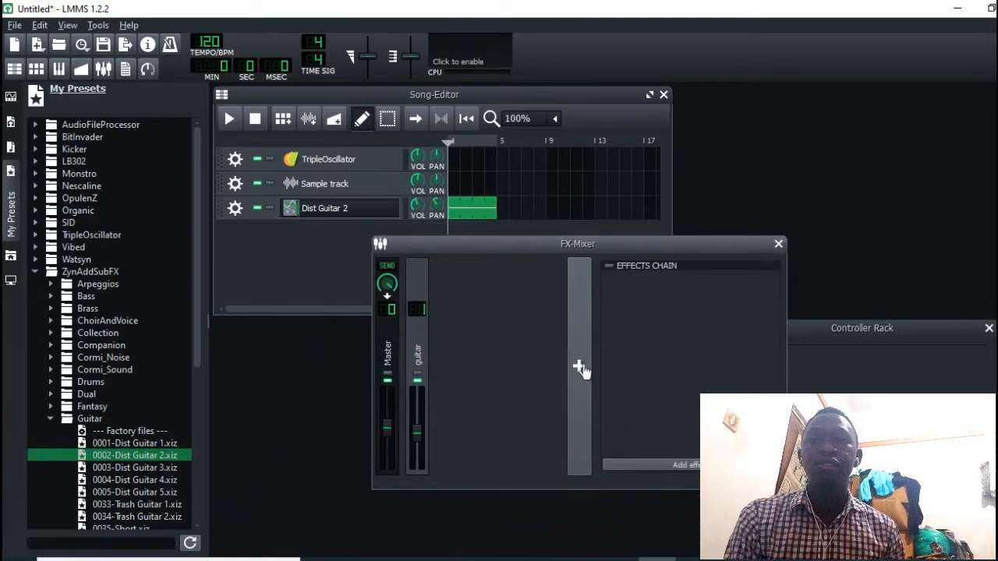
Search the guitar channel's available effects for eq, close the effect list without adding one, and move the FX-Mixer below the Song-Editor
left_click(673, 466)
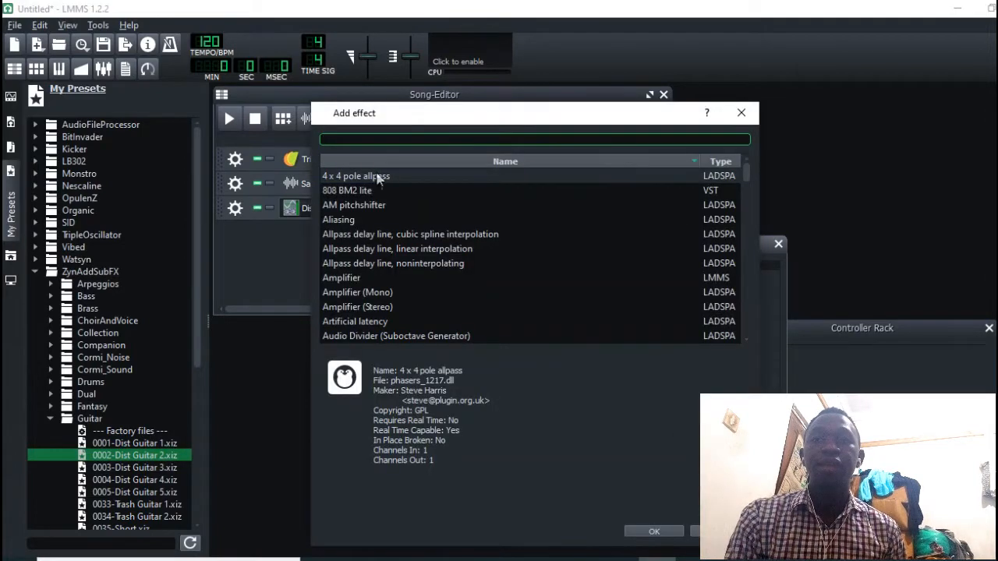
type("eq")
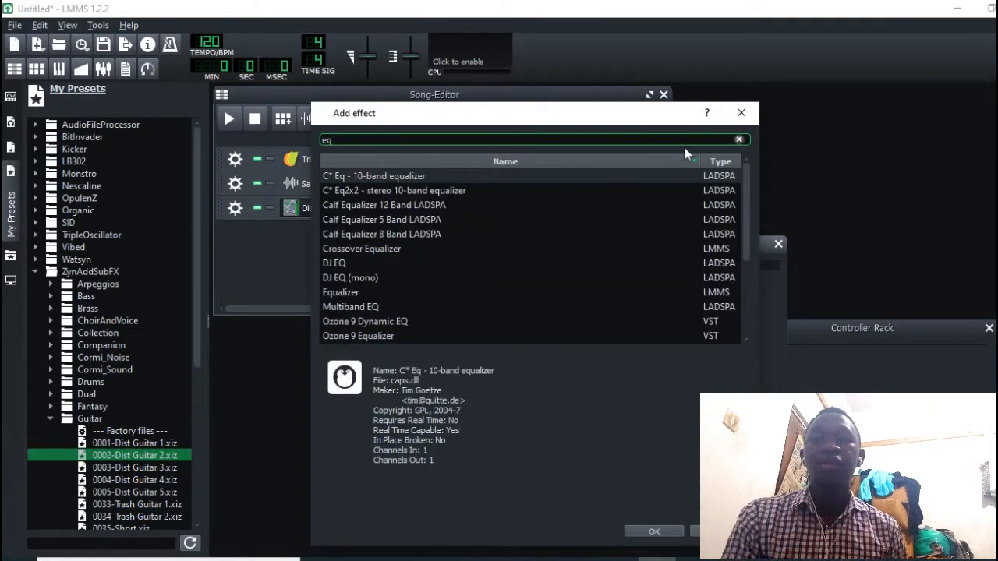
left_click(740, 114)
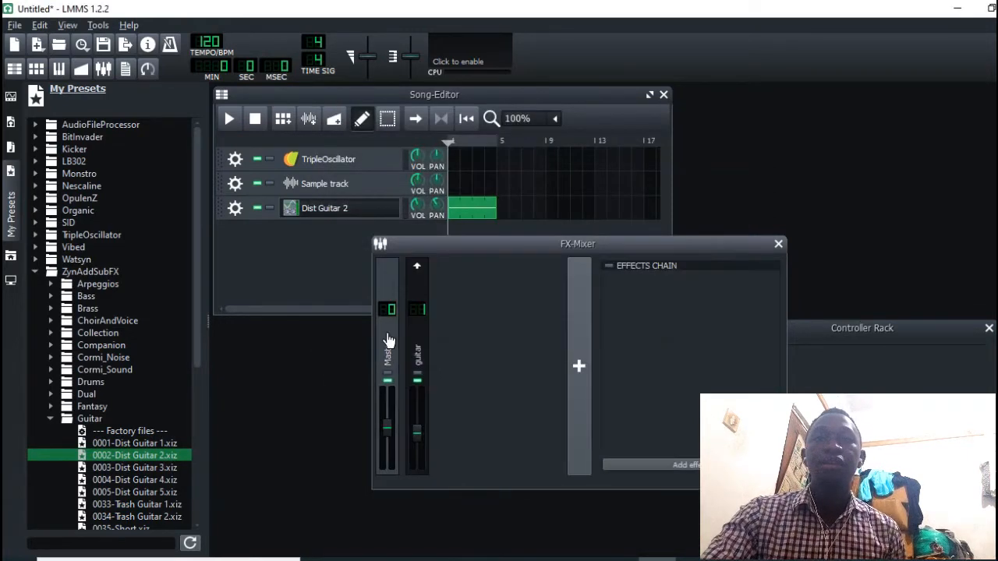
left_click_drag(724, 250, 578, 322)
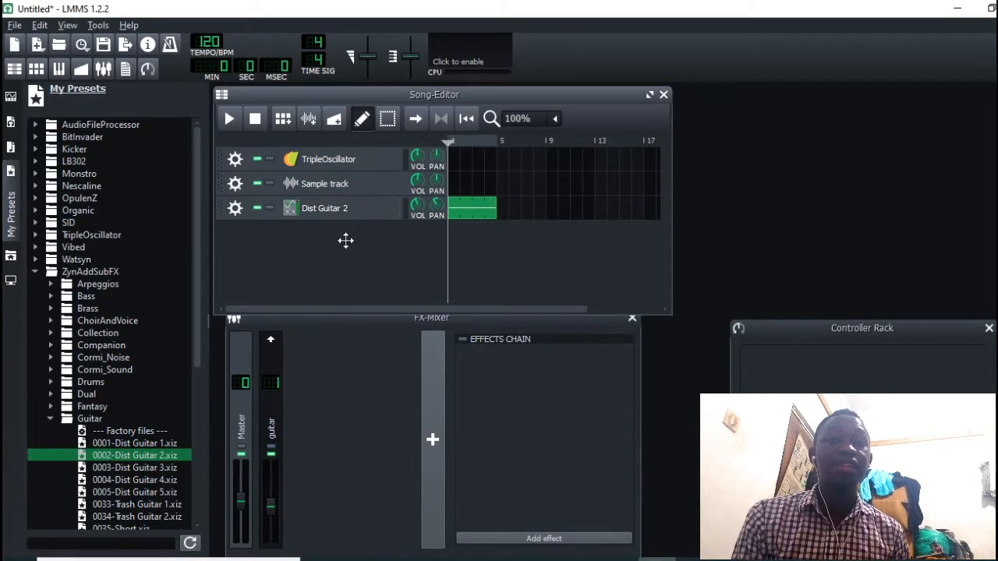
Search the available effects for eq and add the LMMS Equalizer to the Dist Guitar 2 instrument's effects chain
left_click(355, 210)
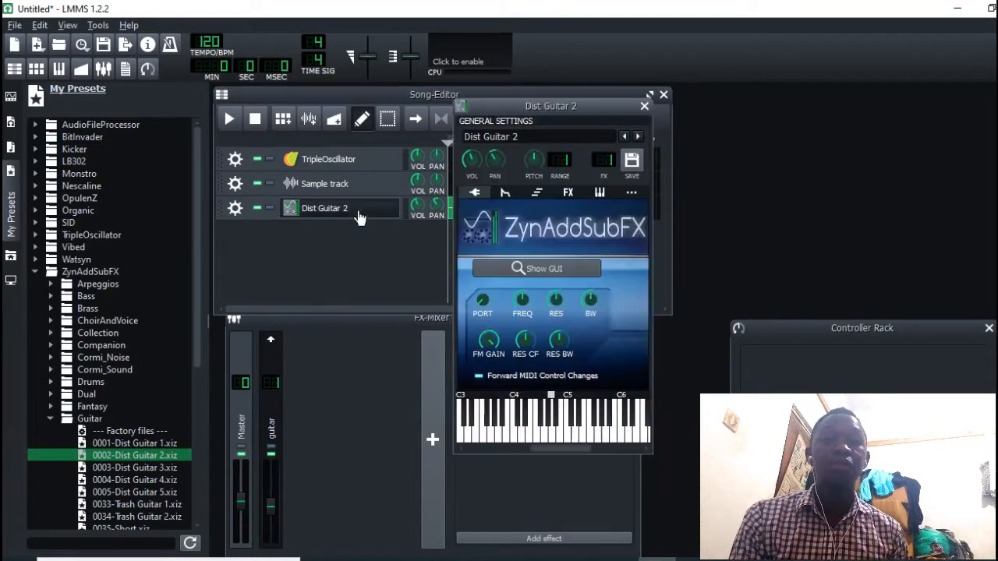
left_click(569, 194)
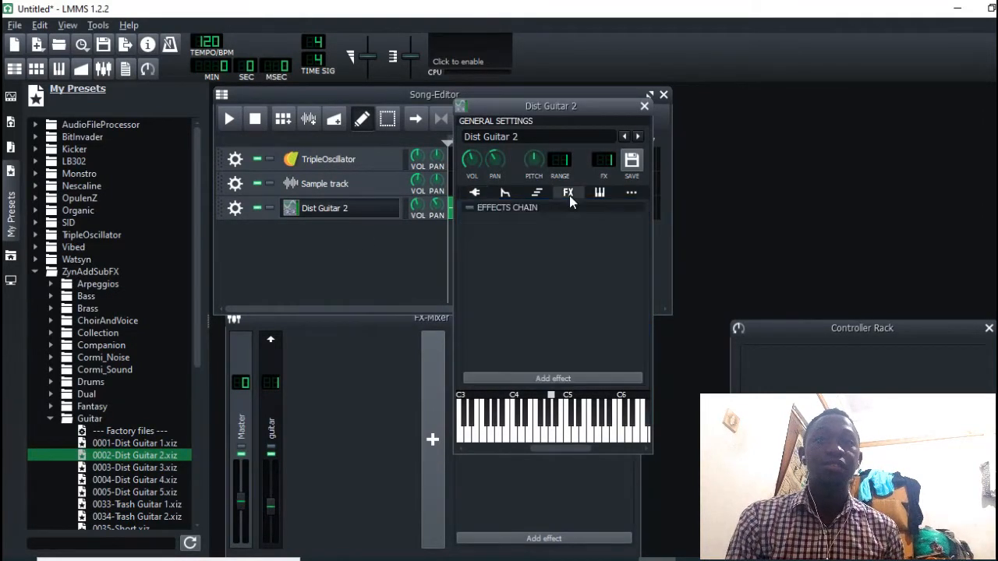
left_click(552, 379)
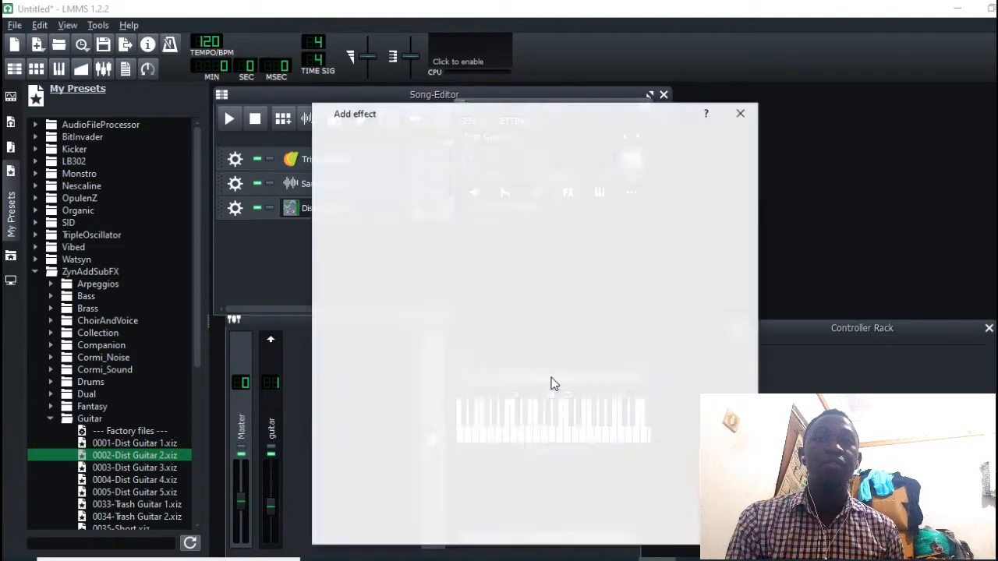
type("eryr")
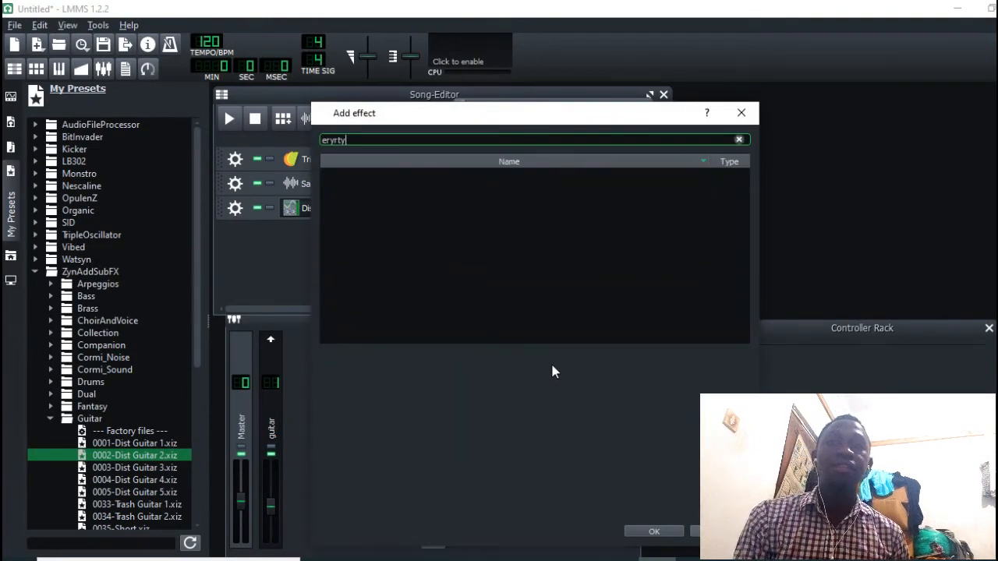
key("BackSpace")
key("BackSpace")
key("BackSpace")
key("BackSpace")
key("BackSpace")
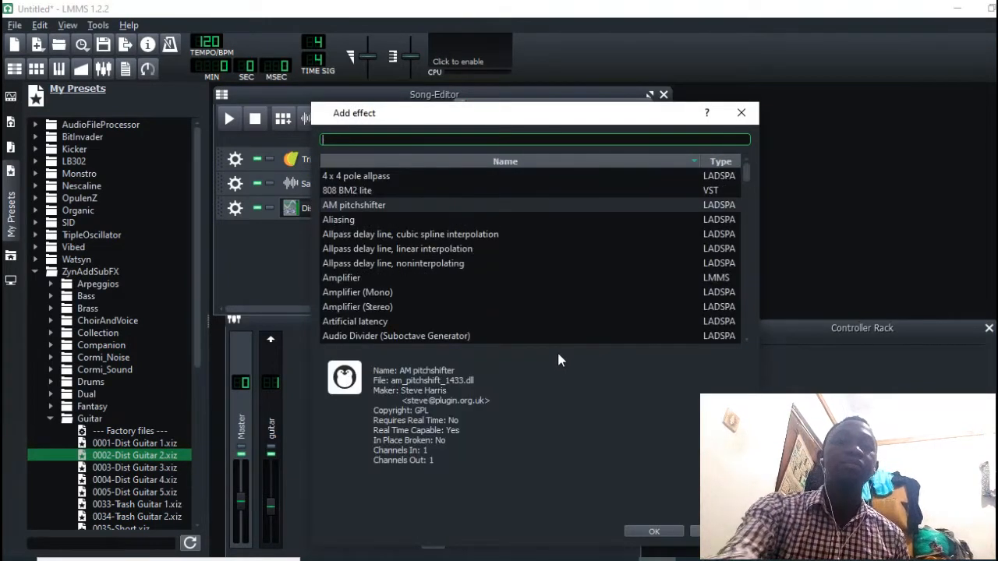
type("eq")
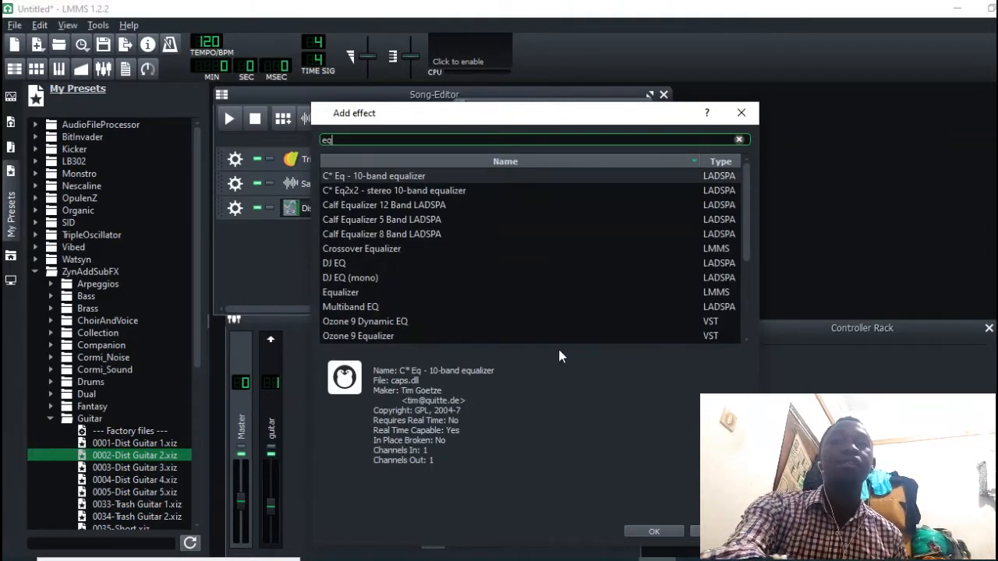
double_click(348, 294)
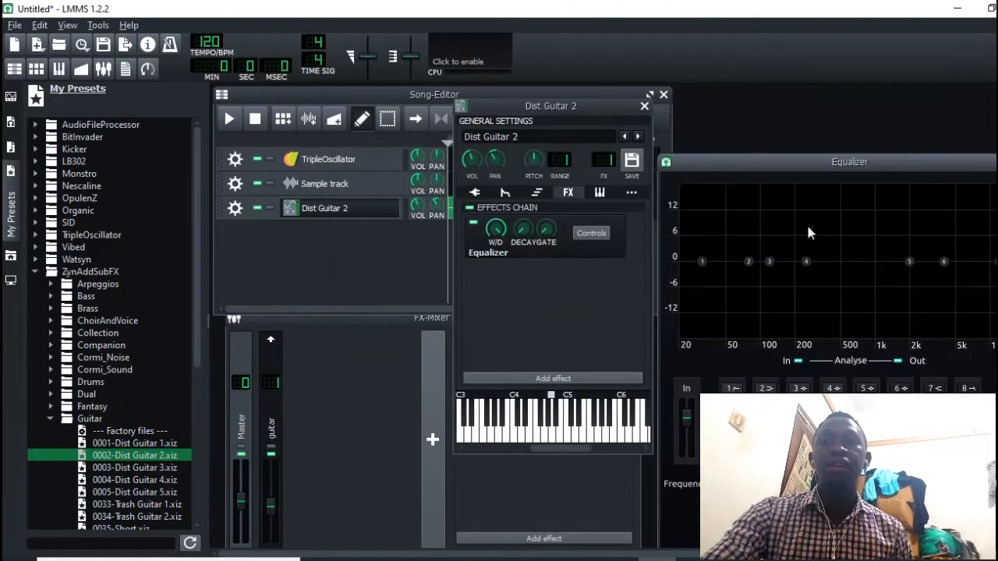
Adjust the Equalizer's lowest and highest band points while the song plays, close the Equalizer, and stop playback
left_click_drag(836, 161, 808, 130)
left_click(231, 118)
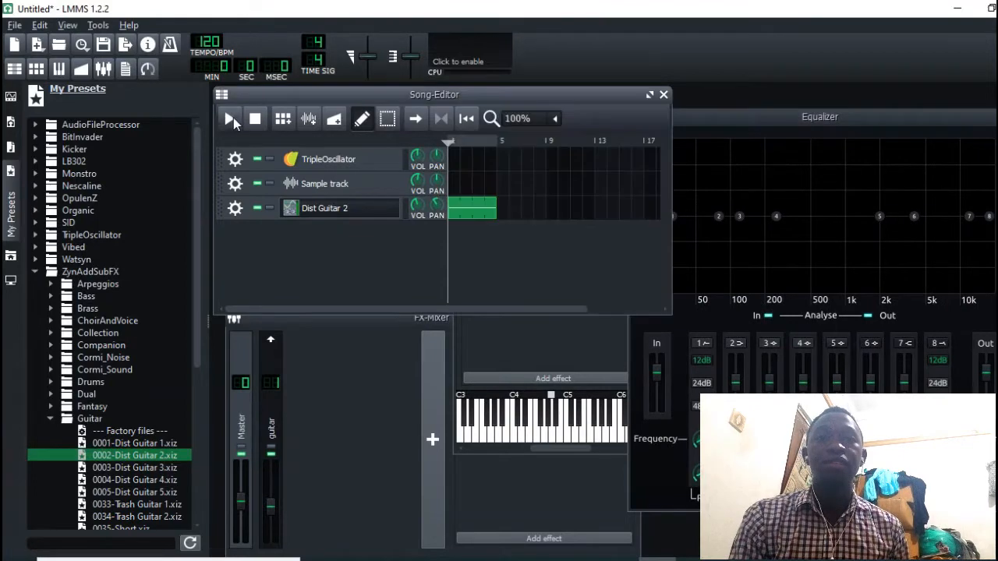
left_click_drag(873, 118, 754, 115)
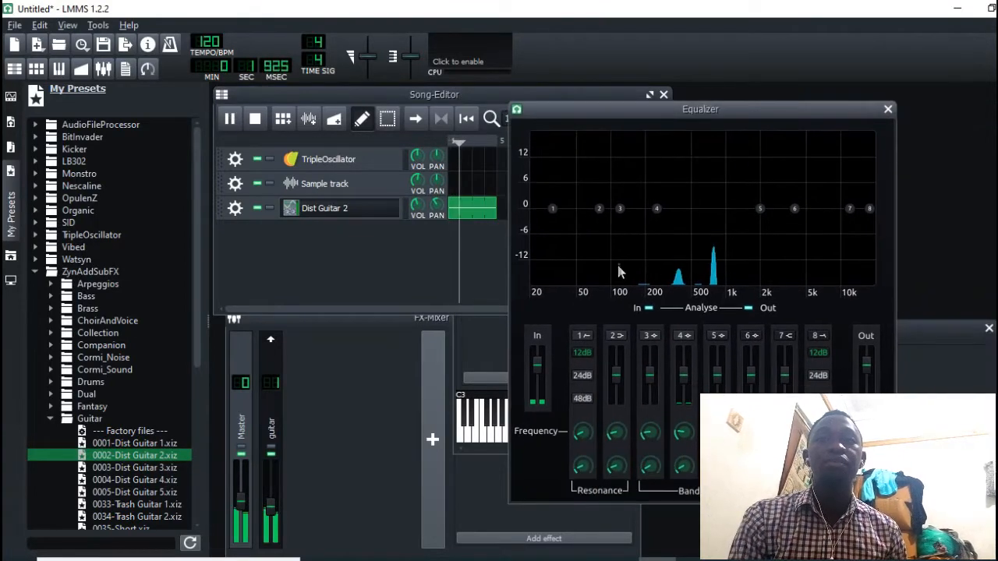
left_click_drag(554, 209, 534, 230)
left_click_drag(858, 216, 616, 277)
left_click(888, 109)
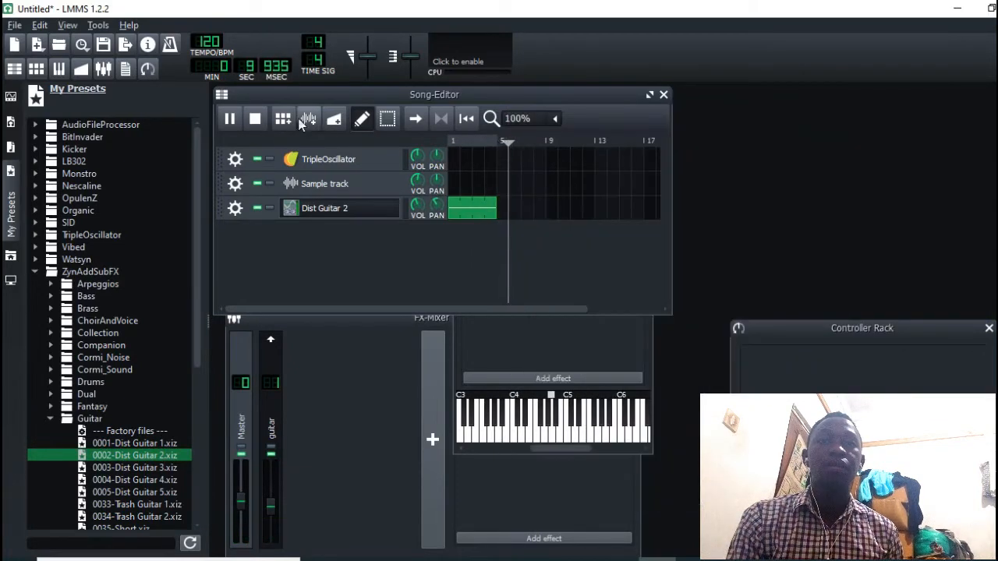
left_click(257, 117)
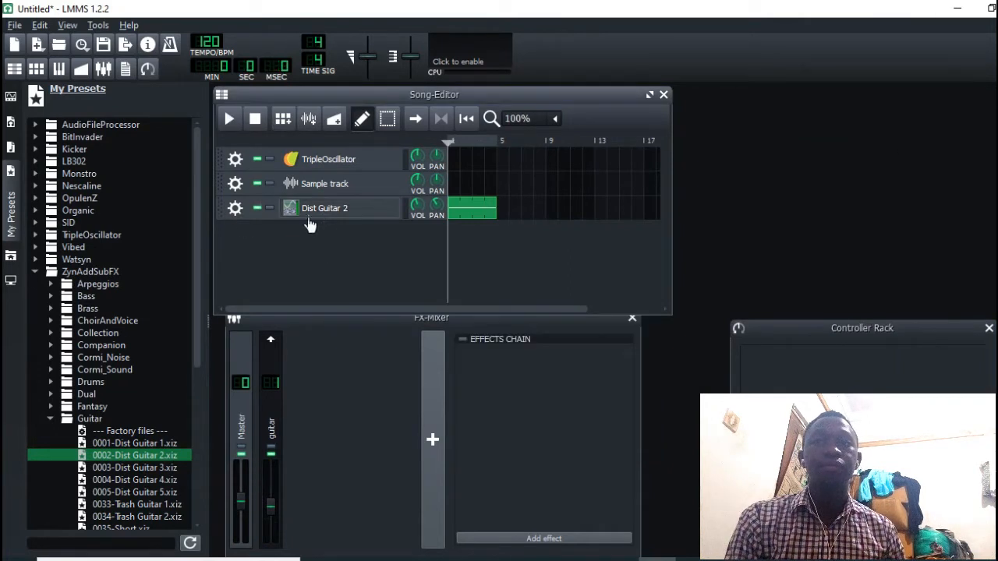
Remove the Dist Guitar 2 track, and select the guitar channel in the FX-Mixer with its window placed below the Song-Editor
left_click(234, 209)
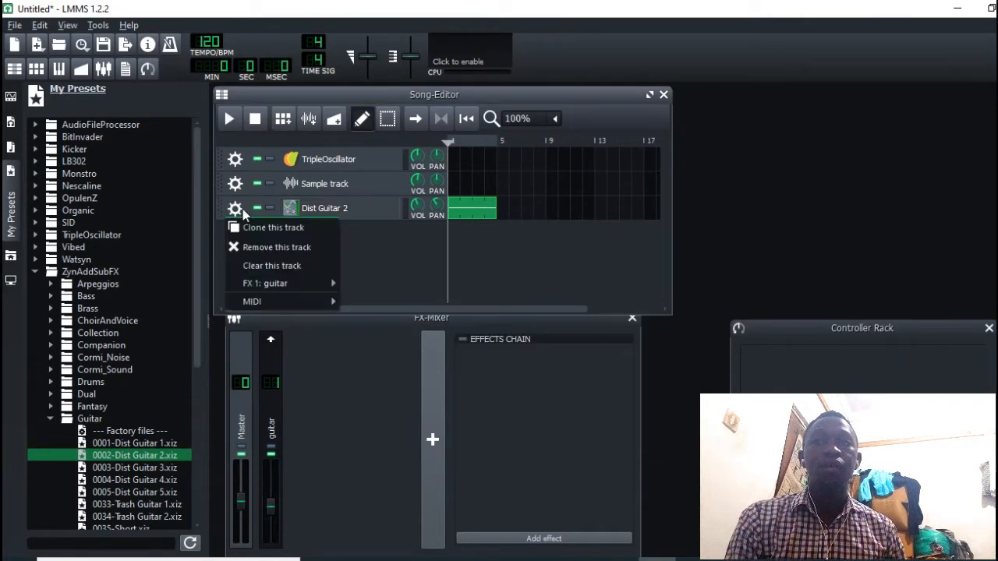
left_click(257, 248)
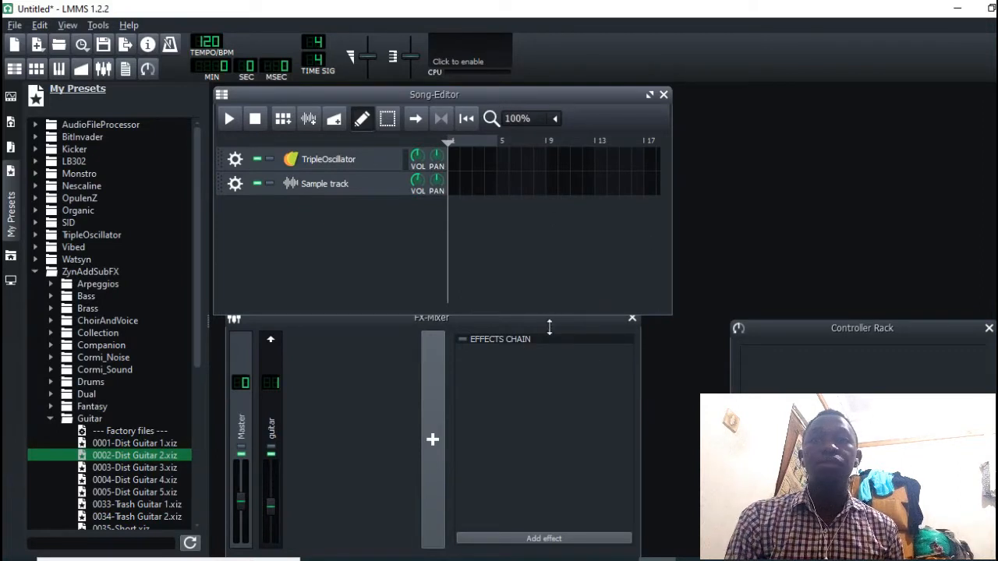
left_click_drag(550, 327, 538, 298)
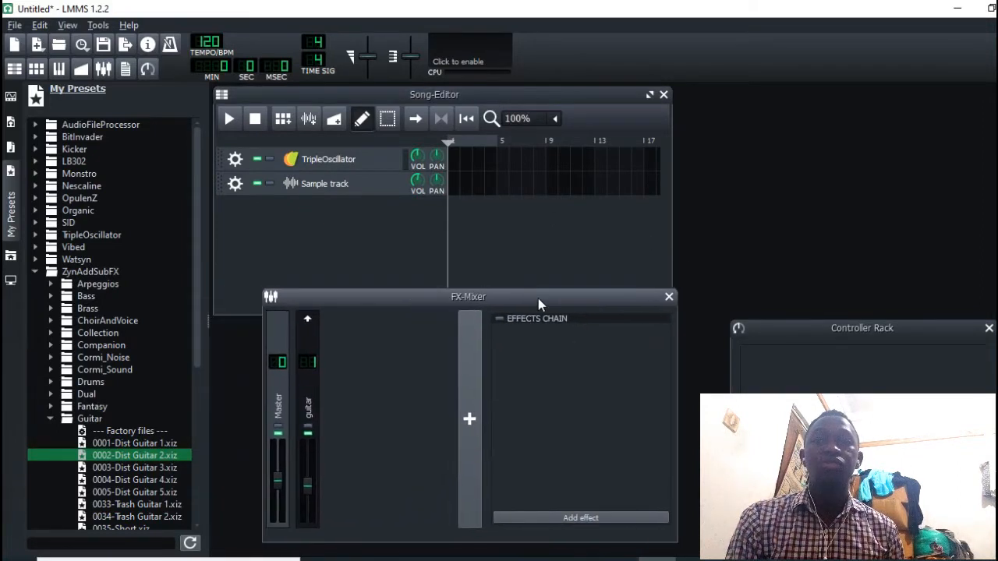
left_click_drag(389, 299, 367, 303)
left_click(279, 350)
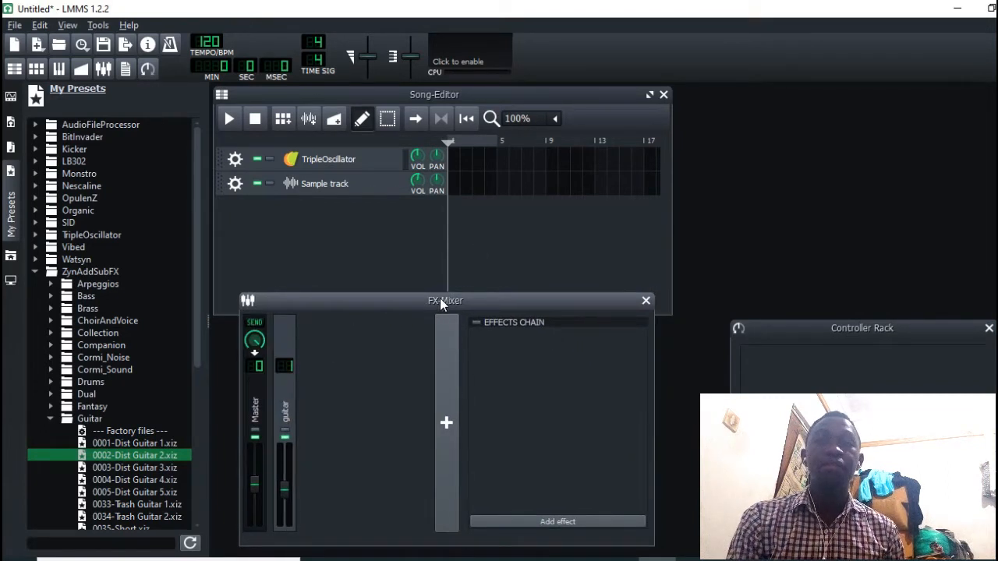
left_click_drag(442, 304, 406, 330)
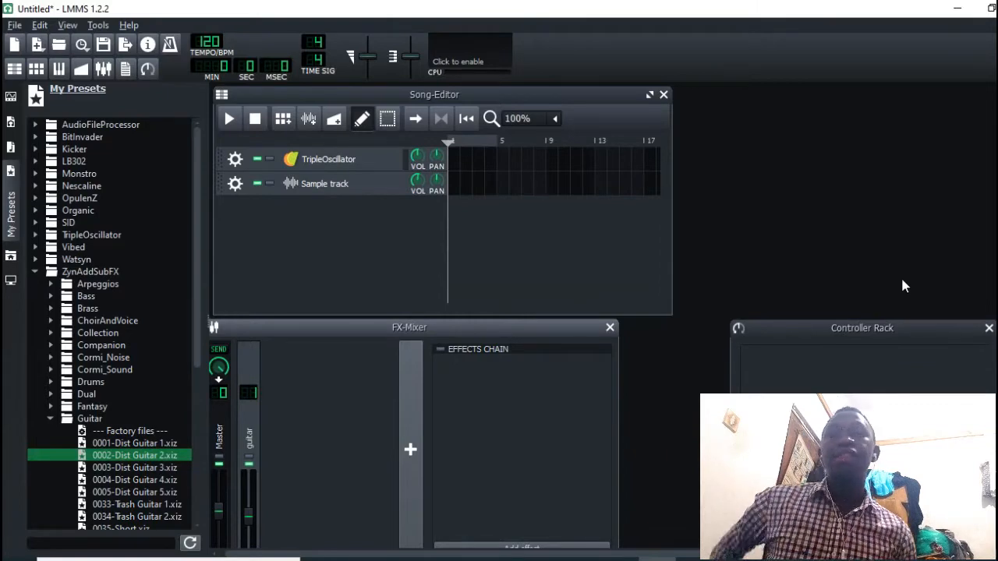
Look through the My Samples library, collapse its drums folder, and hide the sample browser
left_click(19, 181)
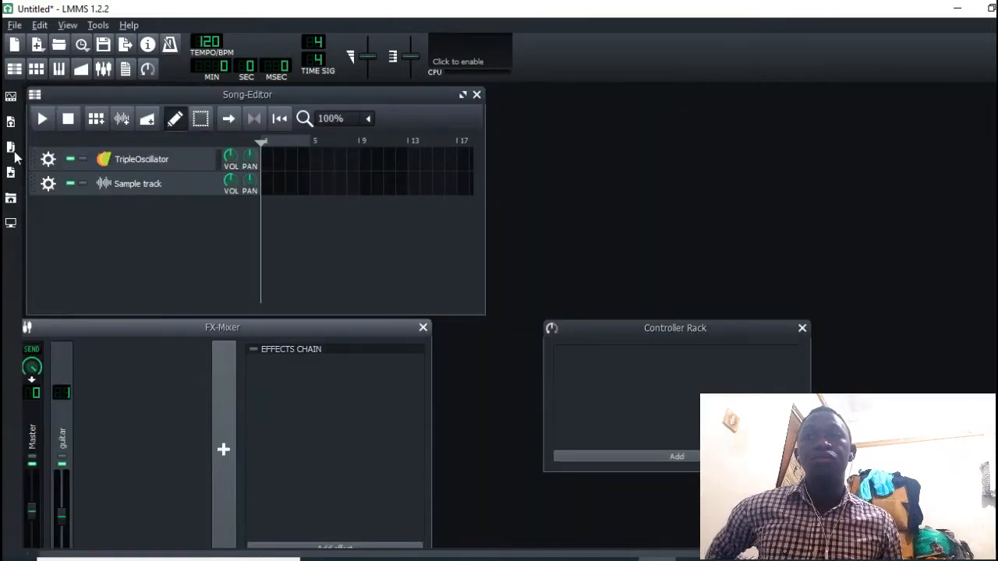
left_click(13, 159)
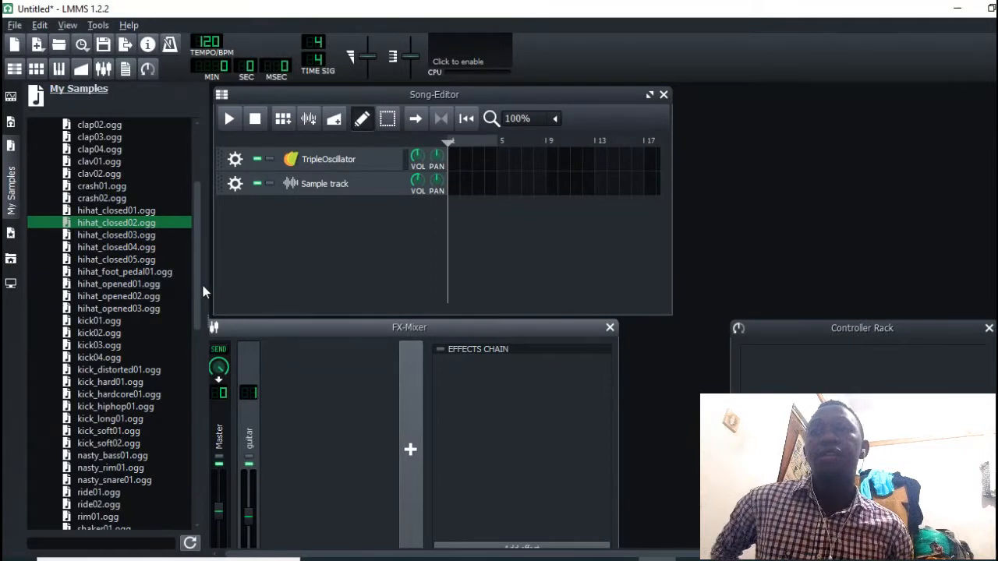
scroll(199, 287, "up", 4)
double_click(85, 164)
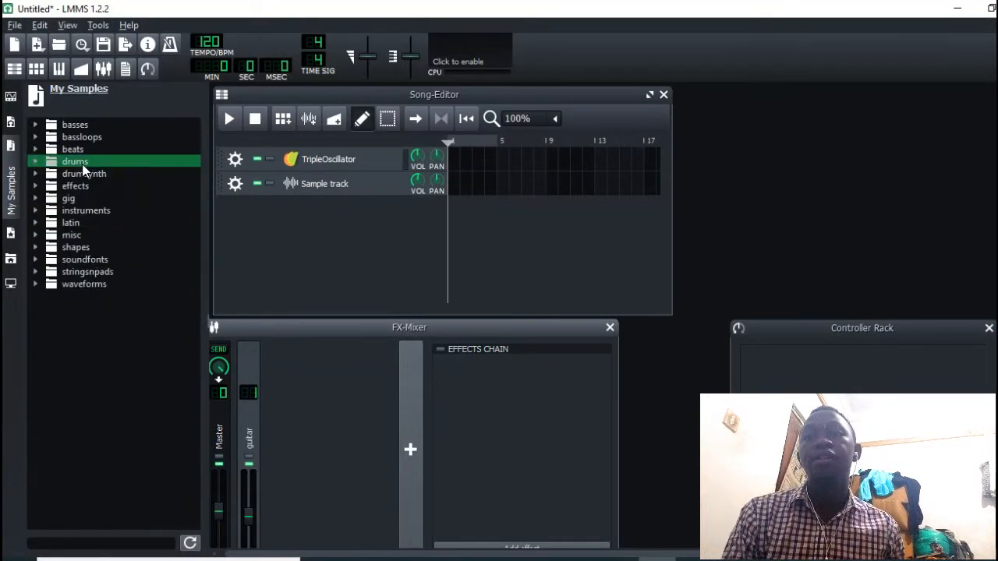
left_click(11, 149)
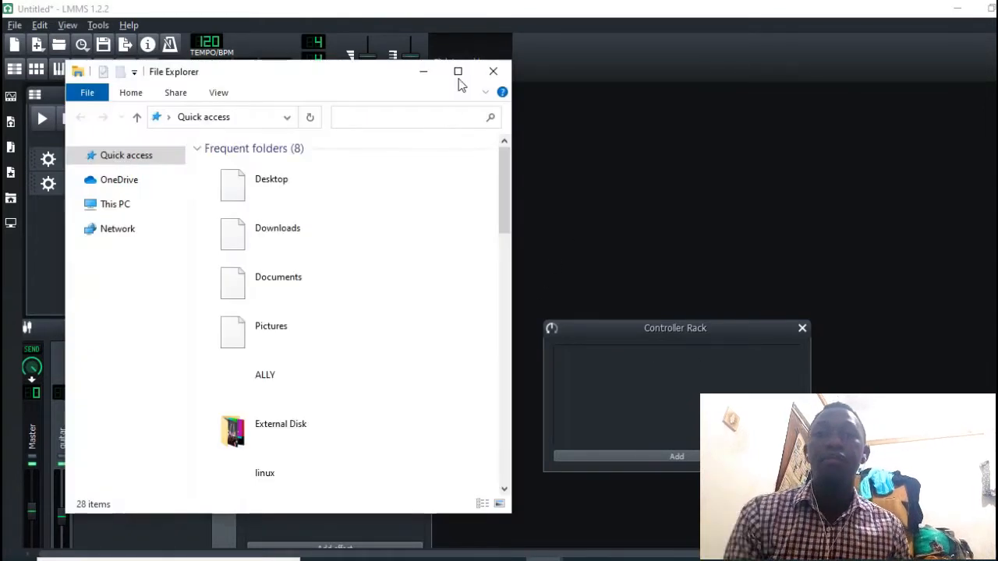
Switch to File Explorer, maximize it, and open the Drum kit folder inside Plugin on New Volume (D:)
left_click(457, 70)
left_click(67, 304)
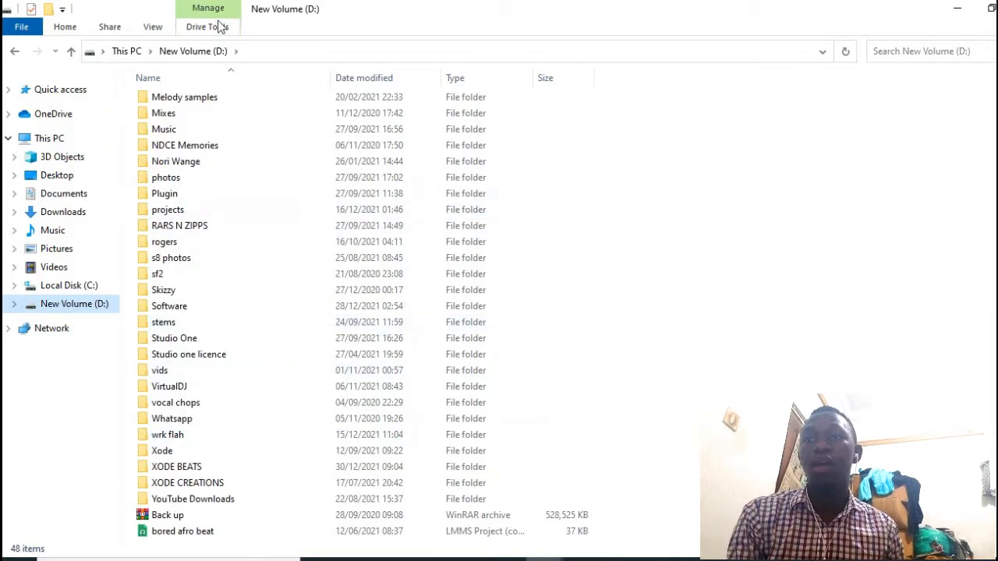
double_click(176, 195)
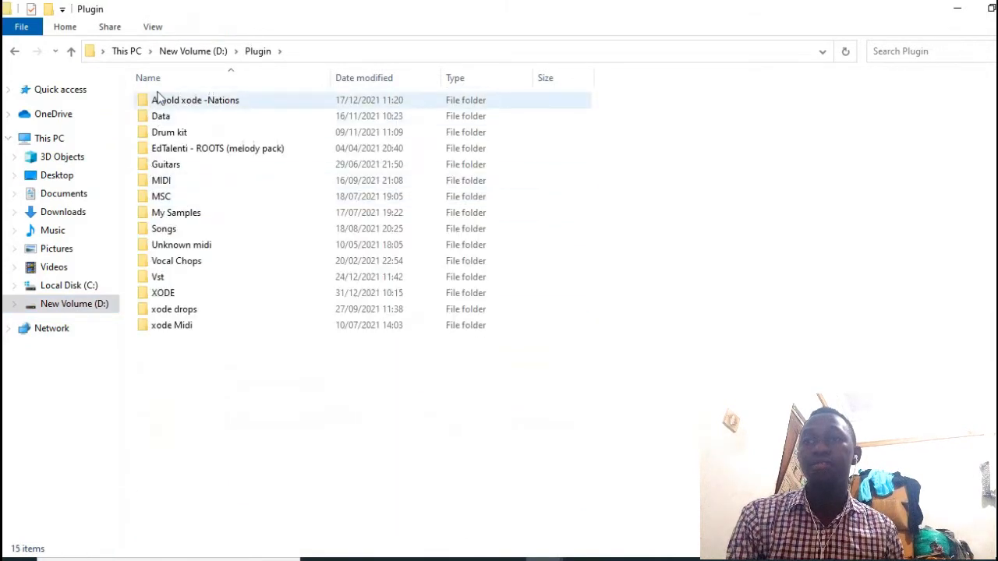
left_click(170, 136)
double_click(170, 141)
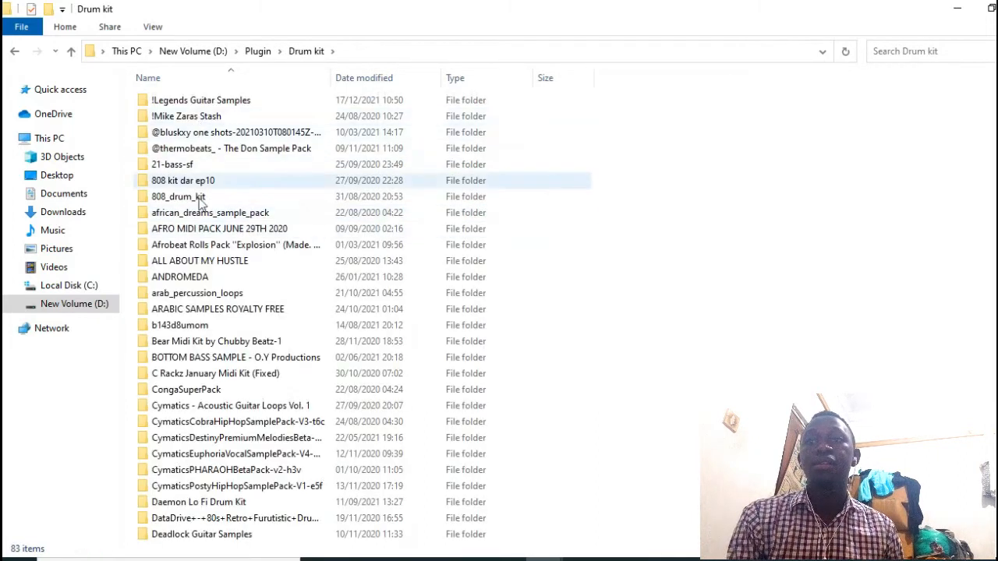
Check inside the SATURN Drum Kit folder, return to the Drum kit folder, and copy SATURN Drum Kit
scroll(198, 343, "down", 7)
scroll(198, 343, "down", 12)
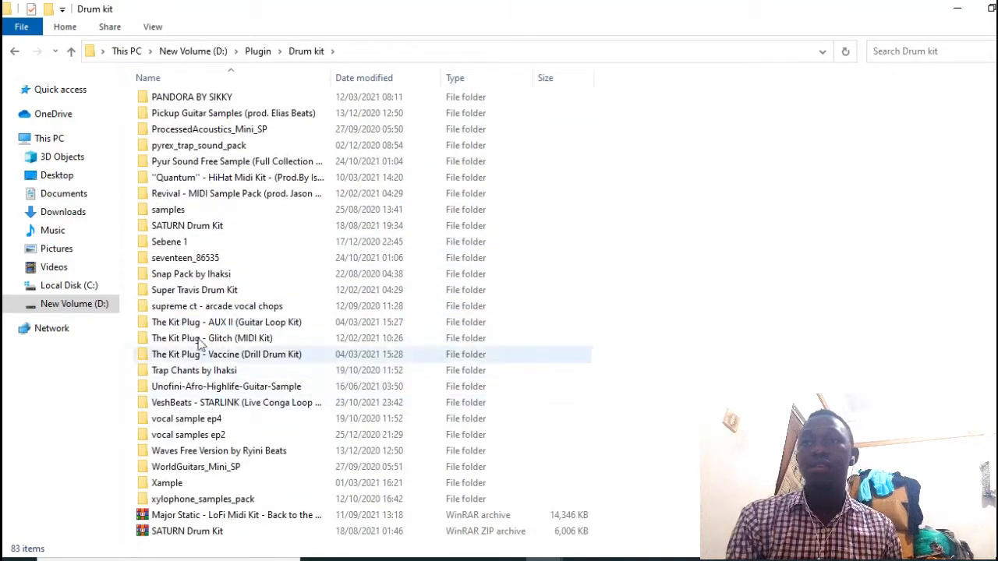
double_click(201, 228)
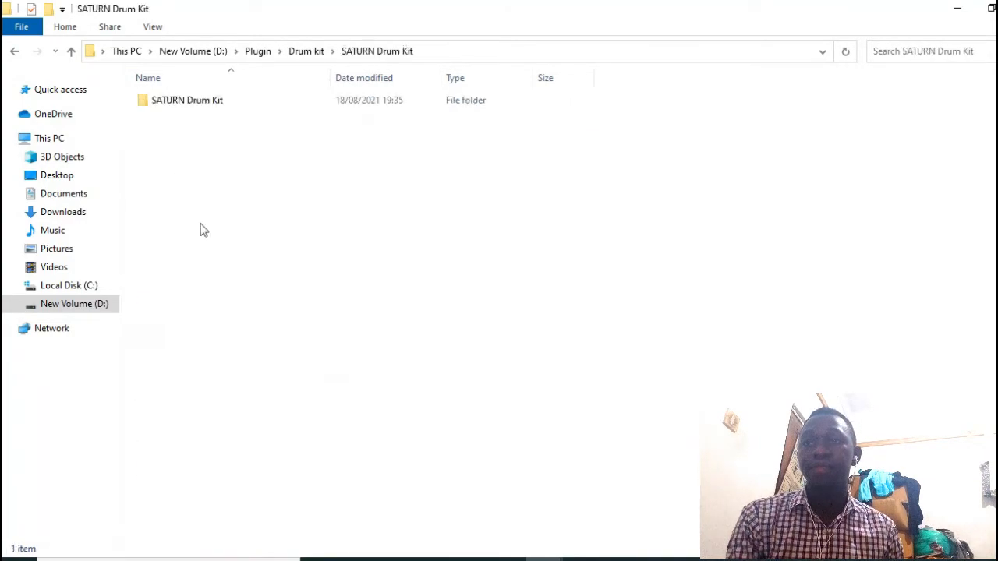
left_click(71, 50)
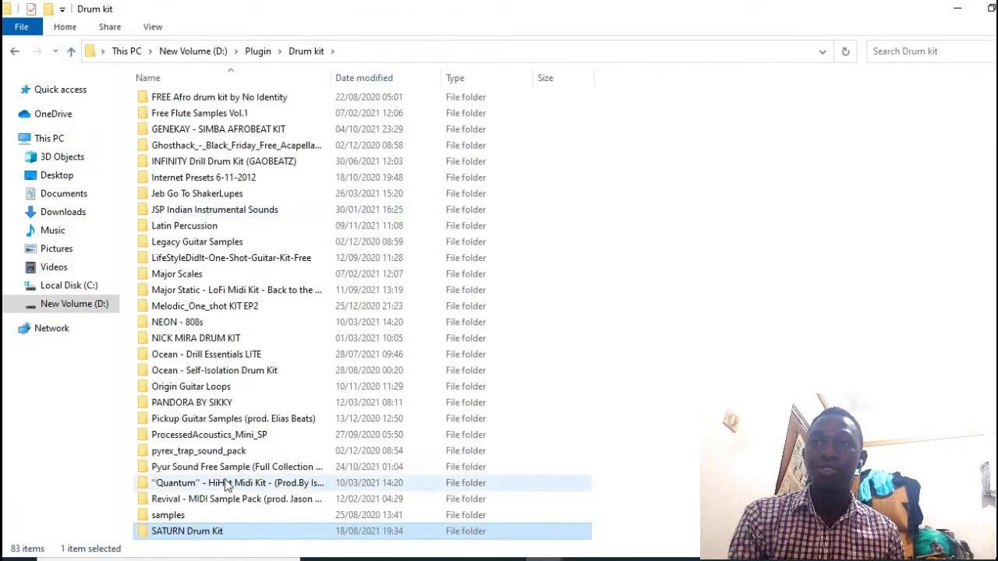
scroll(220, 466, "down", 5)
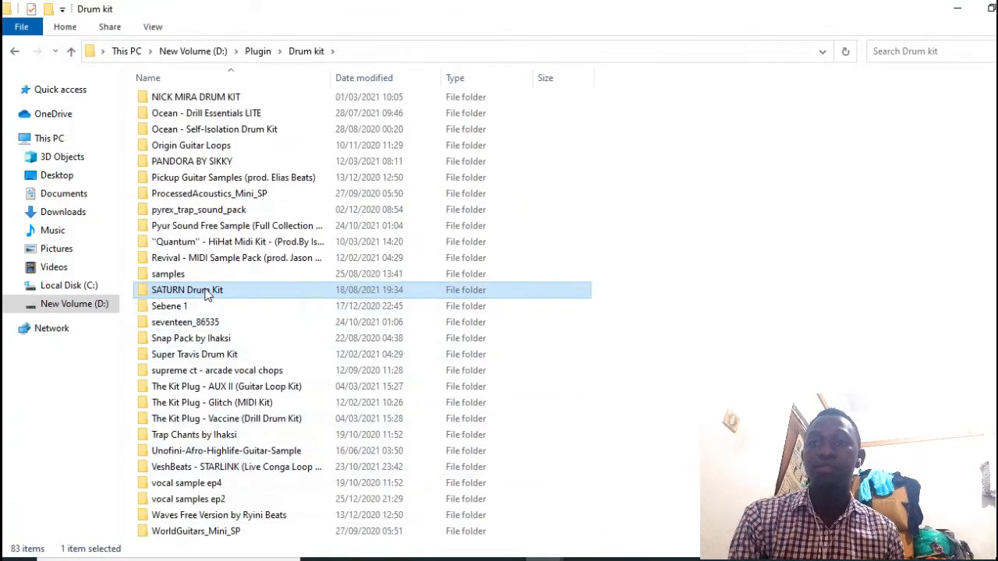
right_click(240, 293)
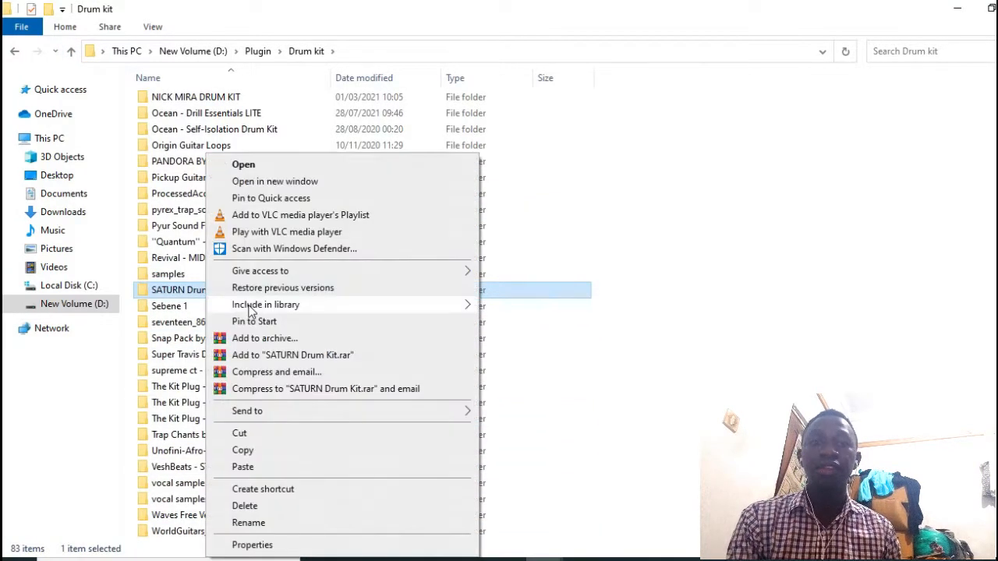
left_click(259, 445)
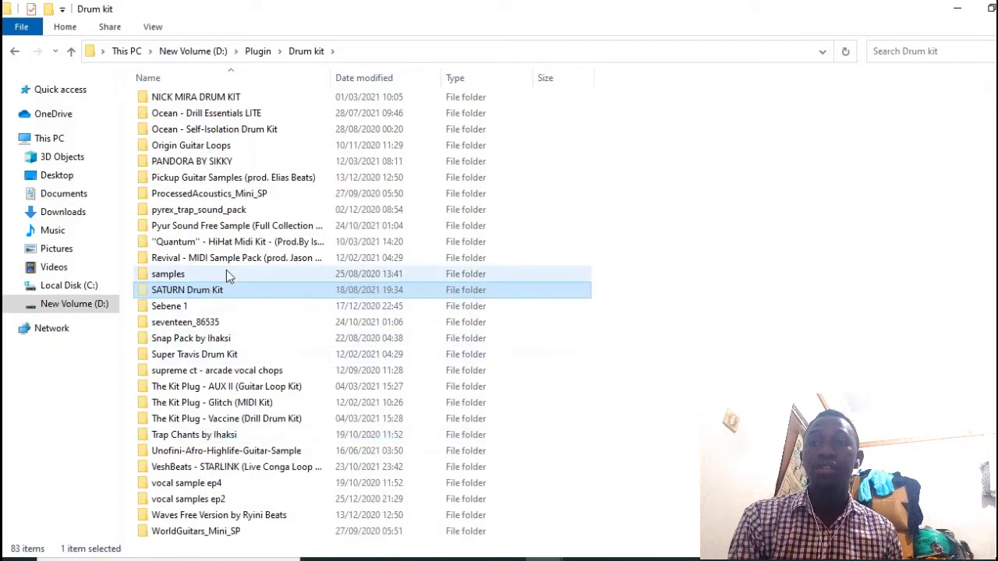
right_click(235, 297)
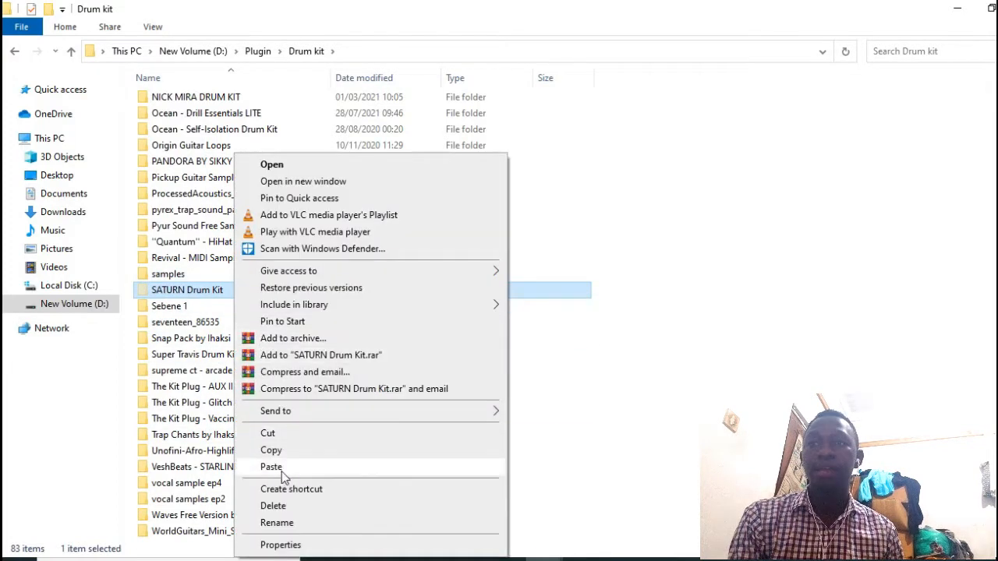
left_click(280, 451)
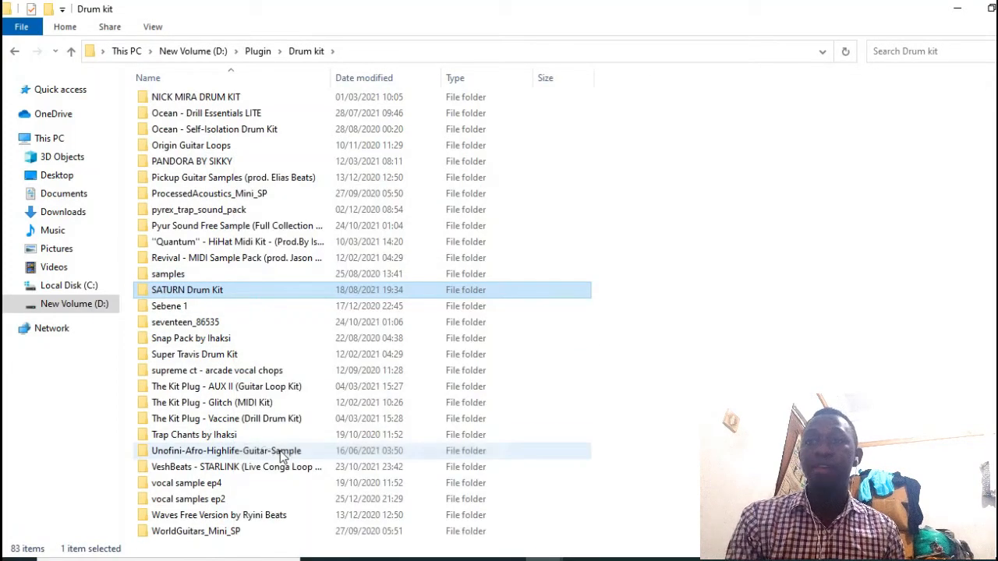
Open the samples folder inside Program Files, LMMS, data on Local Disk (C:)
left_click(64, 289)
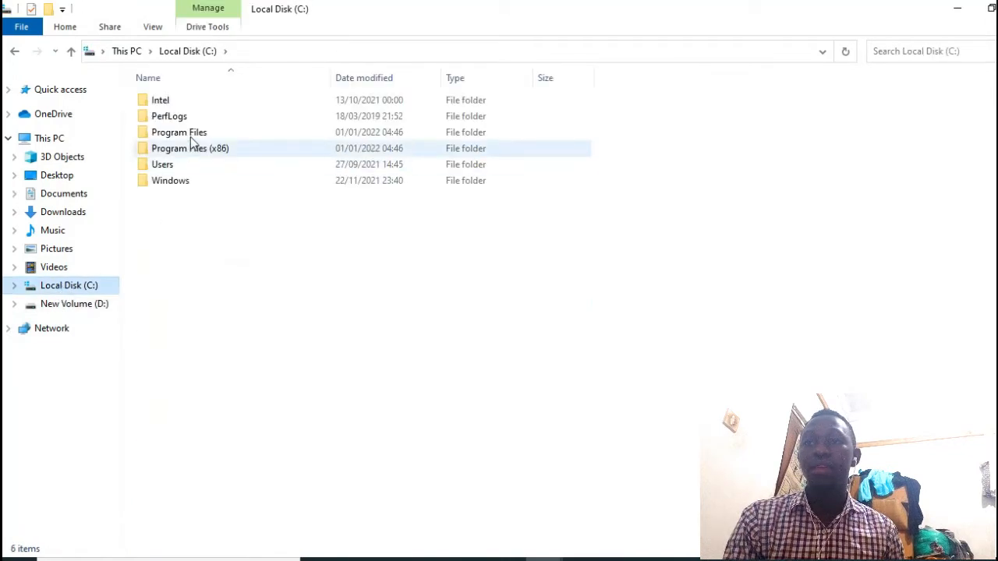
left_click(193, 136)
double_click(194, 136)
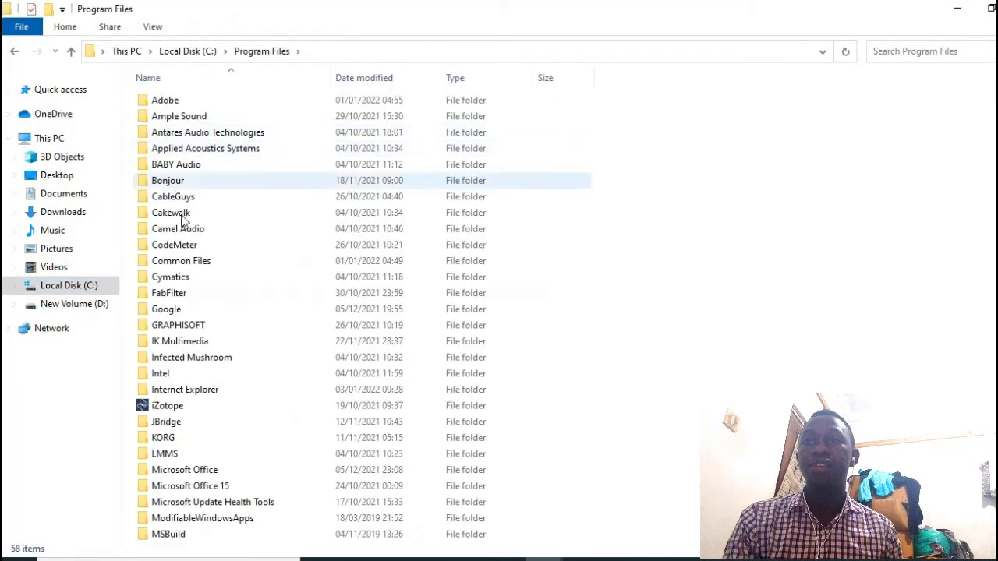
double_click(170, 455)
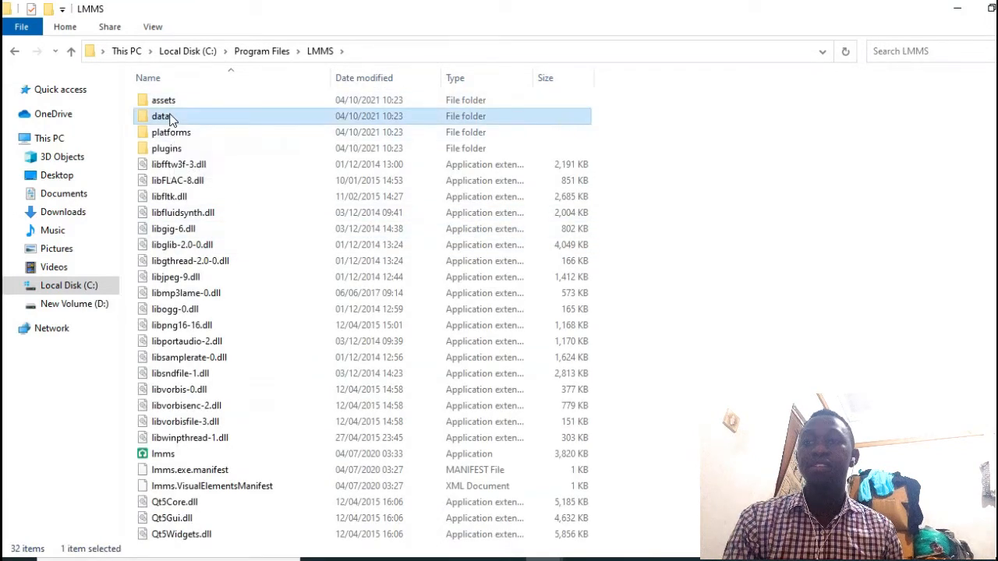
double_click(172, 118)
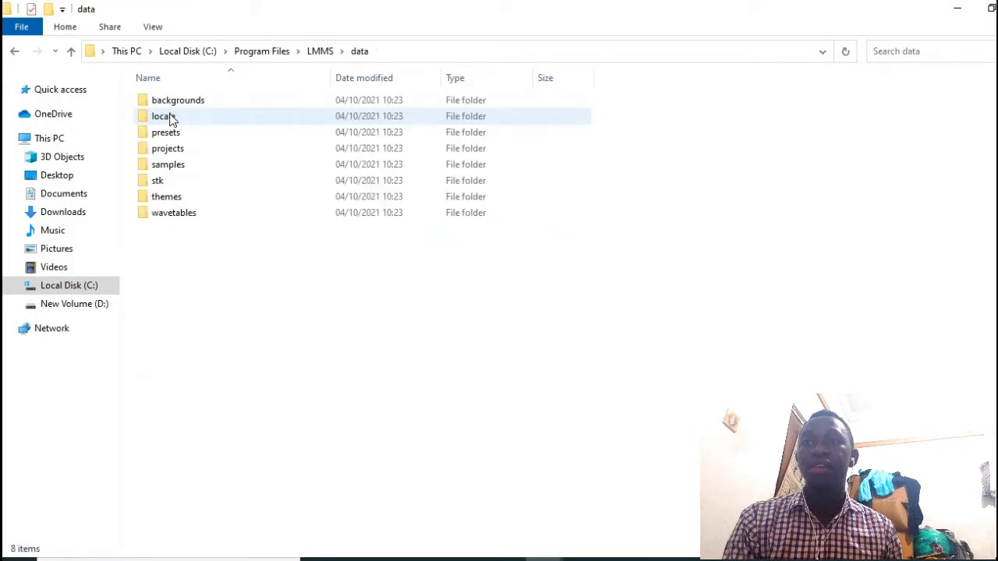
double_click(176, 166)
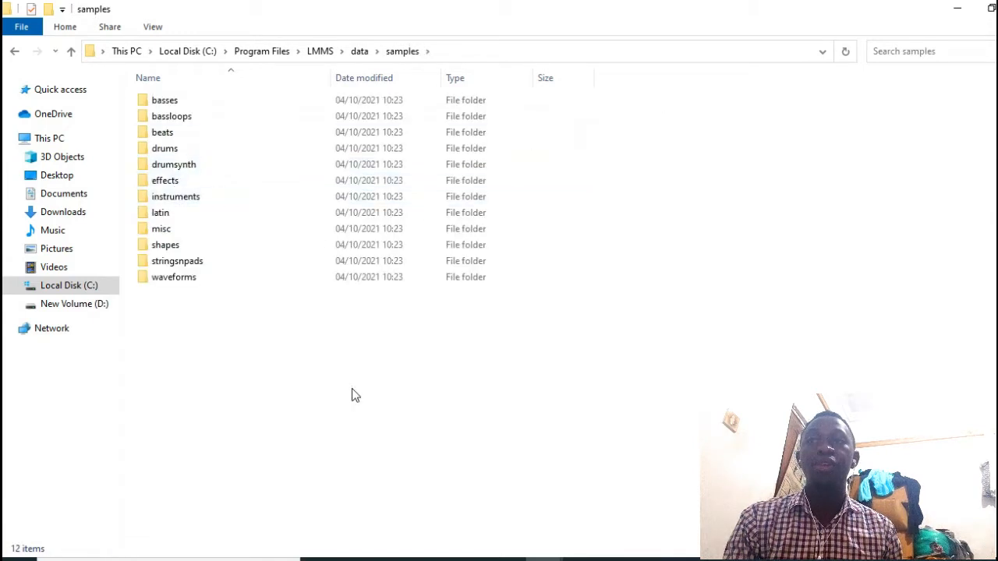
Switch to LMMS to check the folders in the My Samples library, and close File Explorer's Videos window
left_click(658, 559)
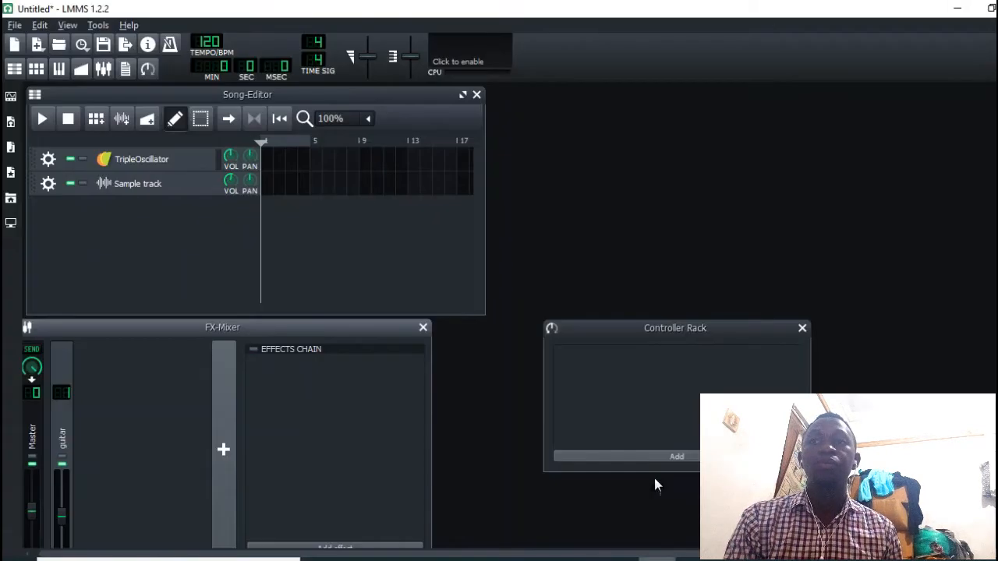
left_click(12, 147)
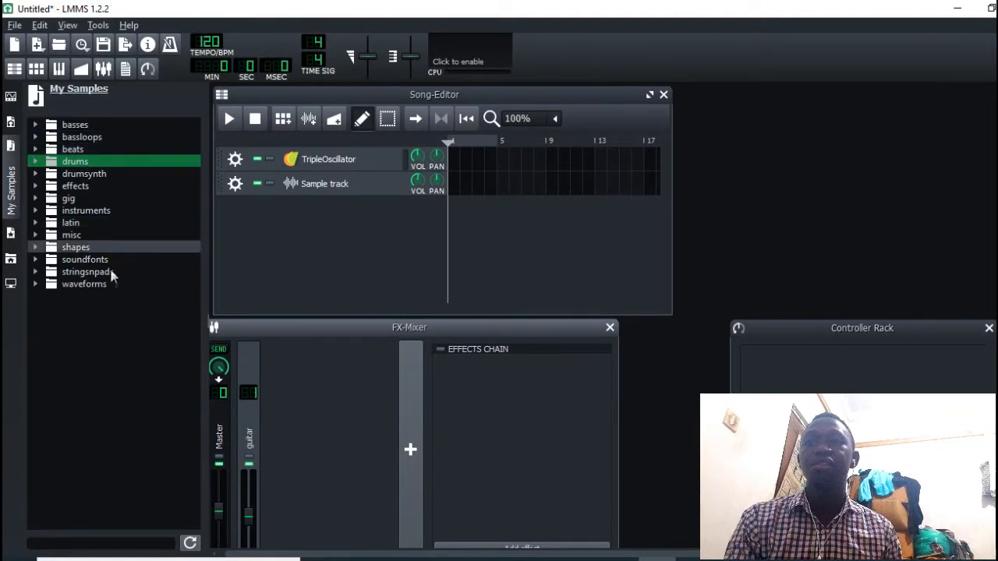
mouse_move(524, 558)
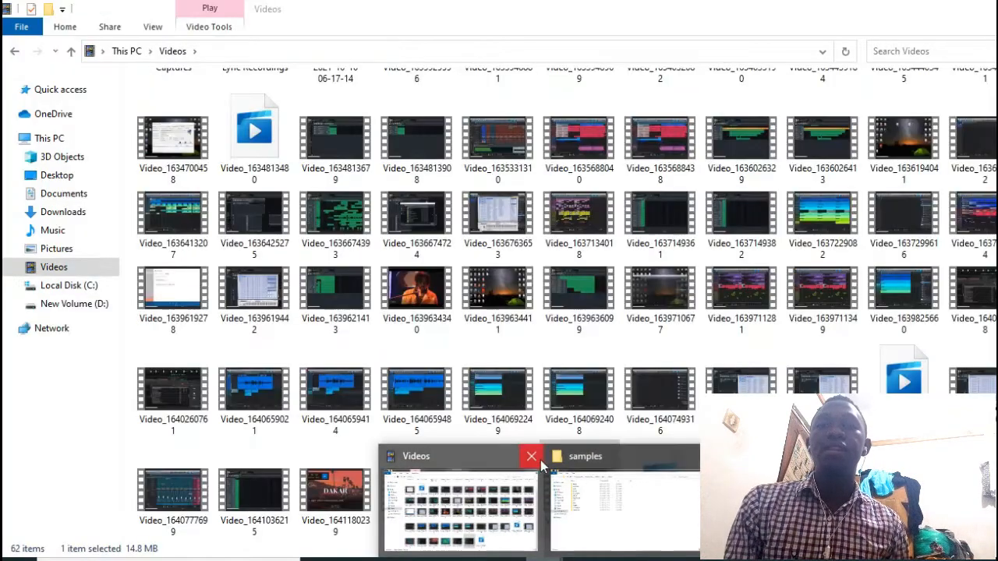
left_click(530, 455)
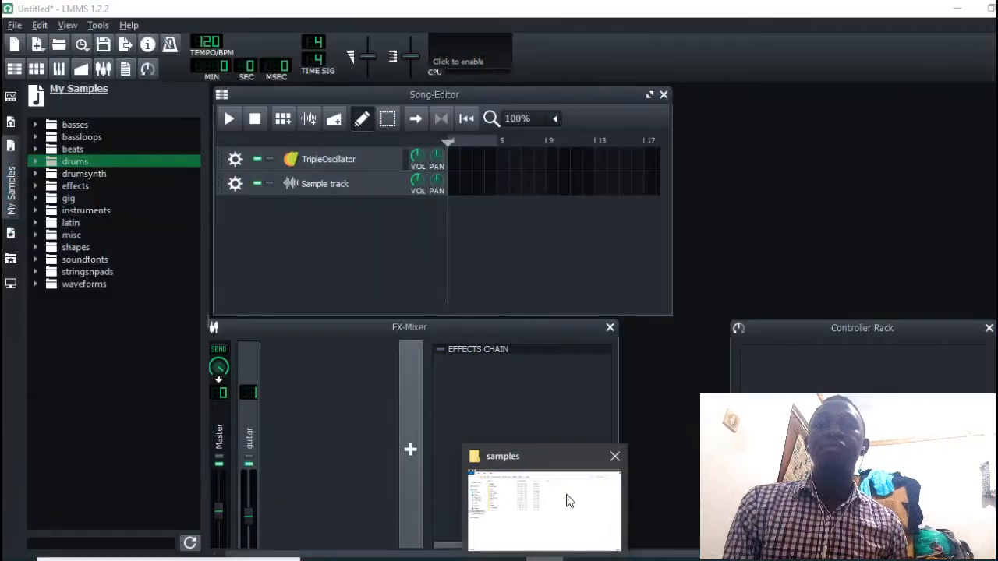
Return to the LMMS samples folder in File Explorer and paste the copied SATURN Drum Kit folder there
left_click(569, 501)
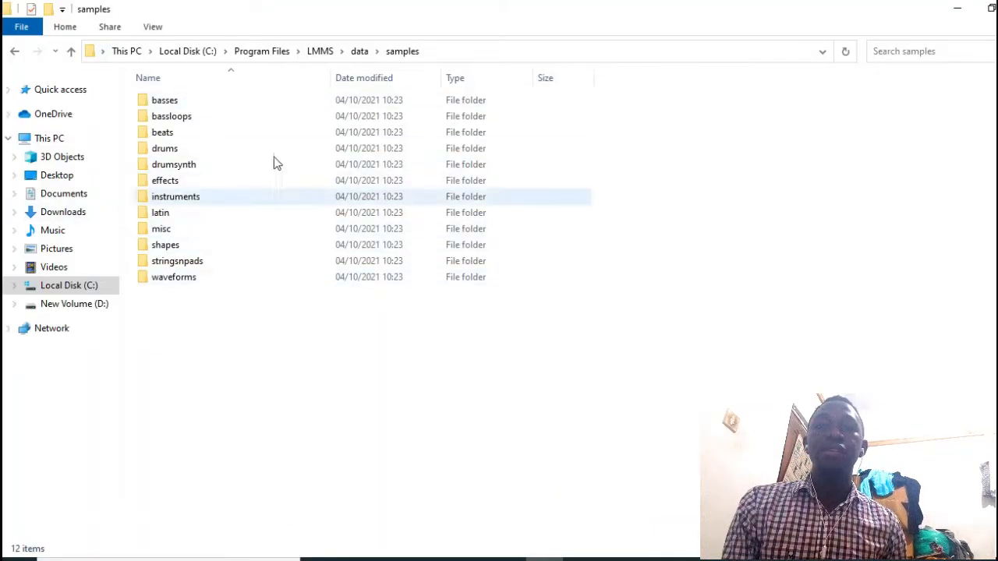
right_click(290, 388)
left_click(334, 282)
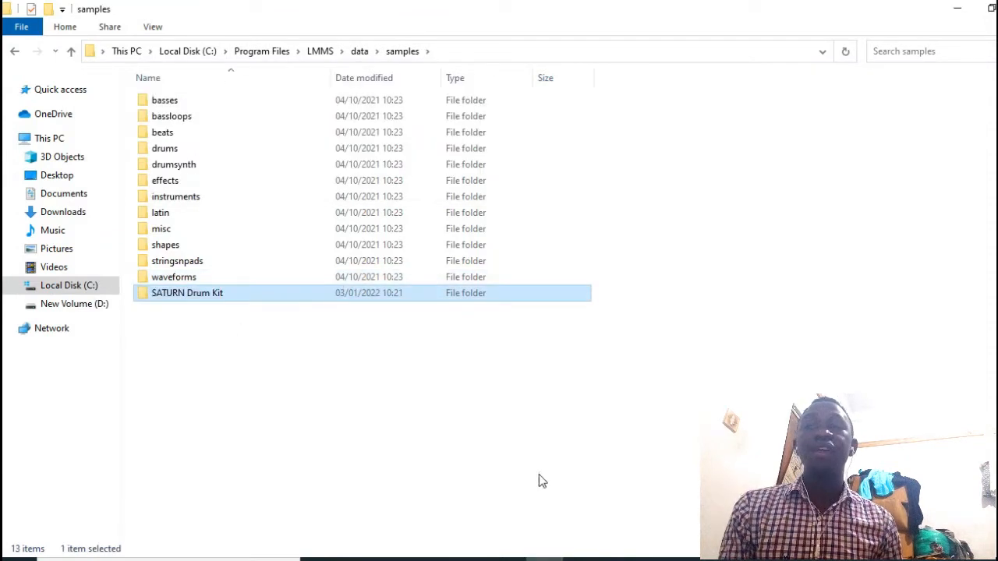
Switch to LMMS, close it while discarding the unsaved project, and start it again
left_click(657, 559)
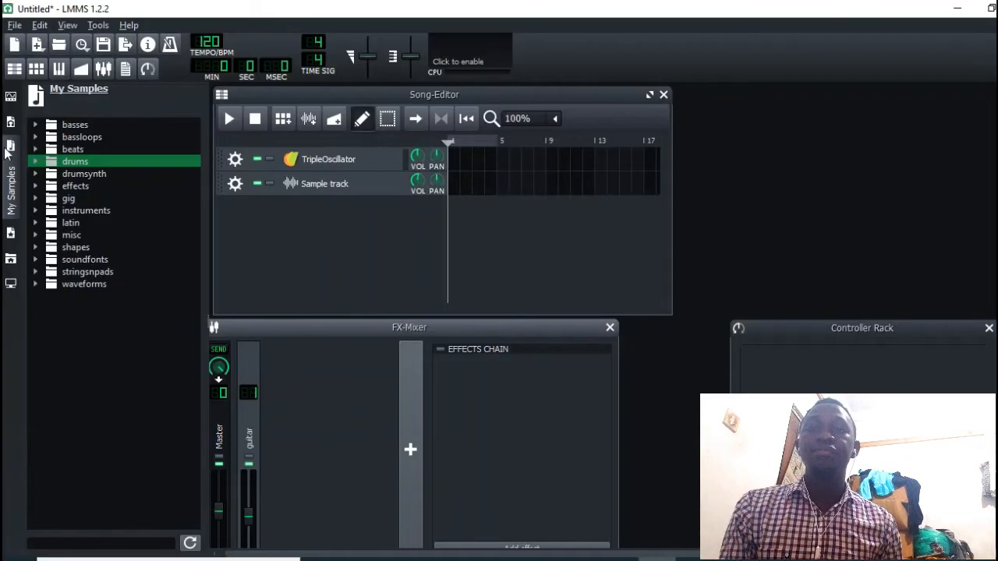
left_click(997, 9)
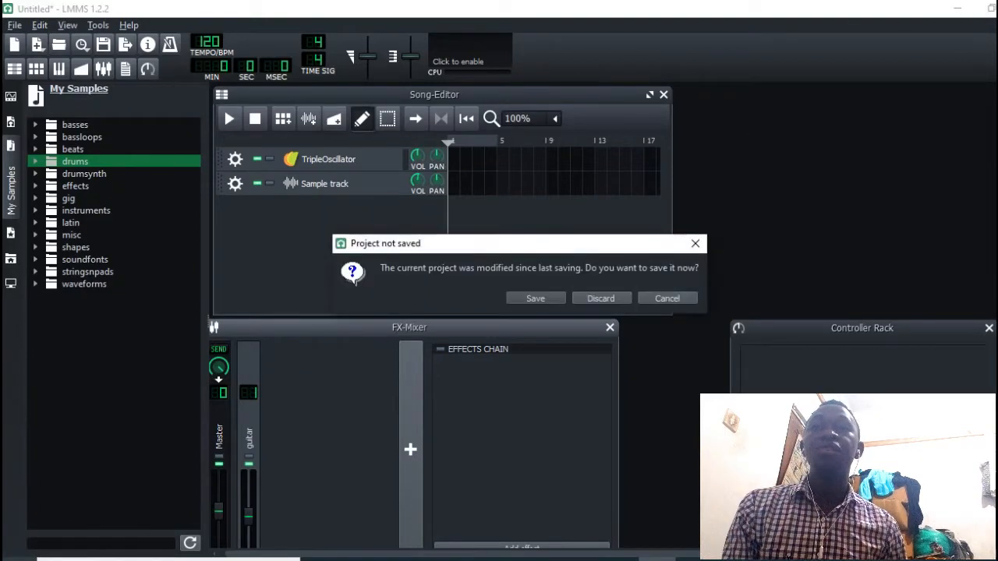
left_click(612, 298)
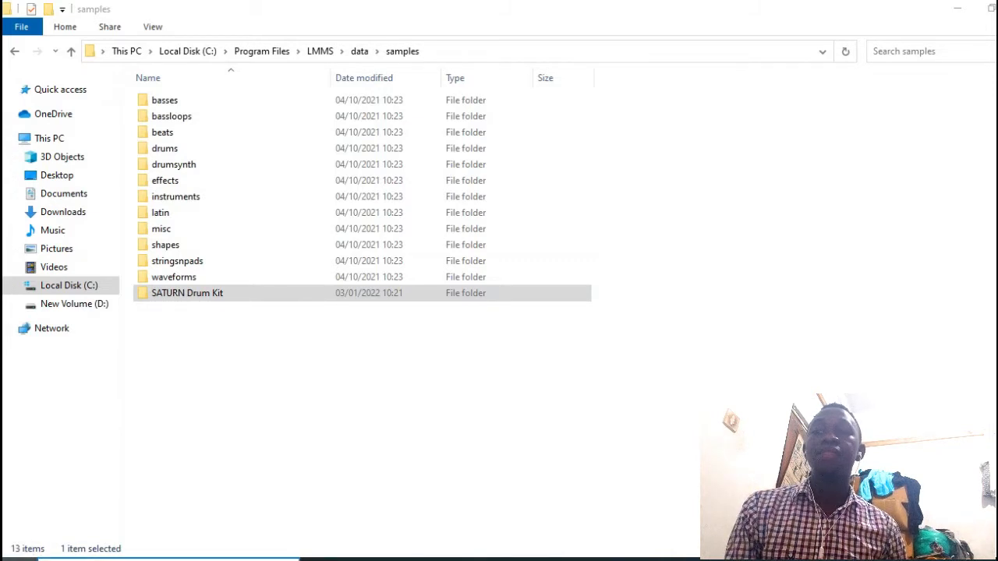
key("super")
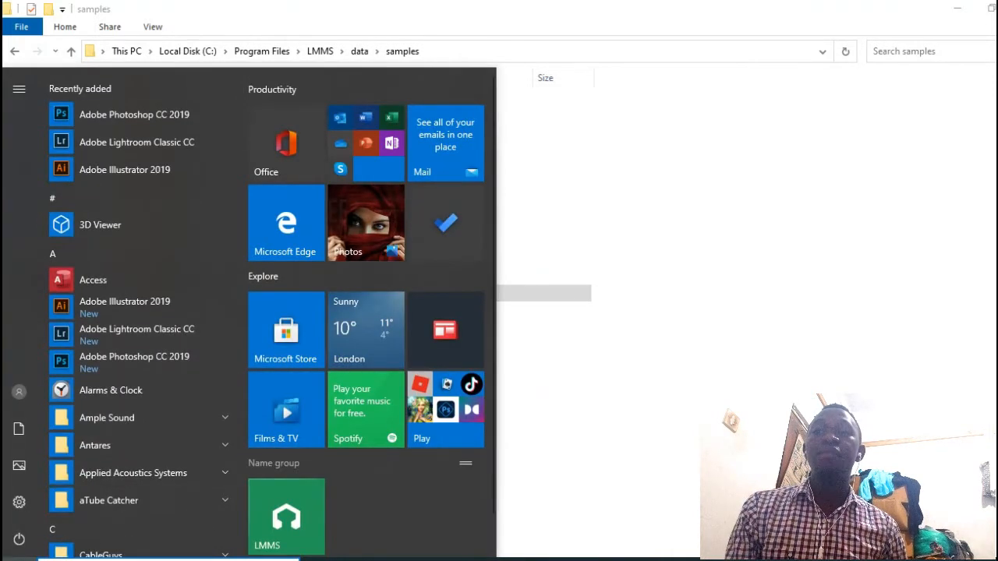
key("super")
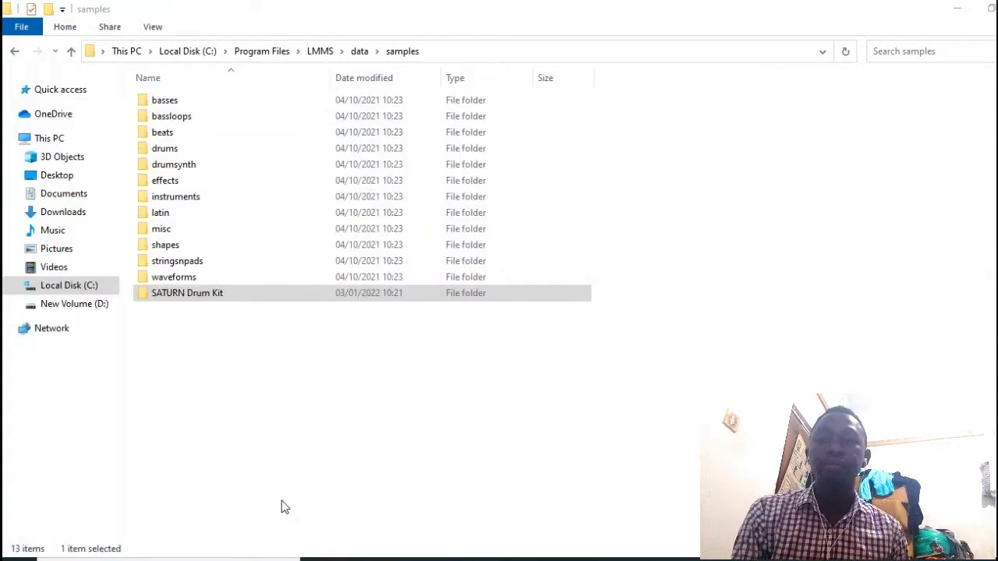
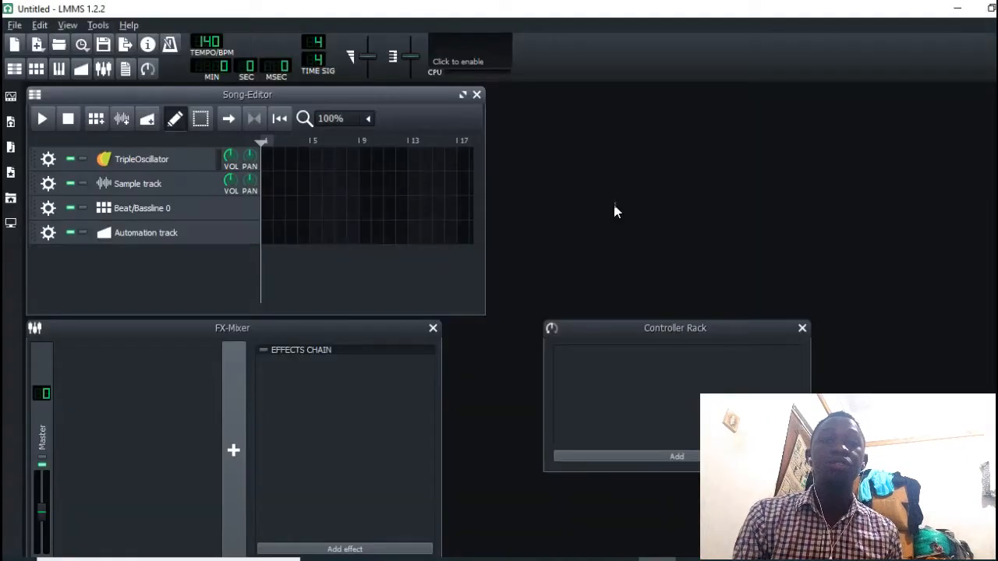
Open the My Samples library and expand SATURN Drum Kit and the folder of the same name inside it
left_click(10, 196)
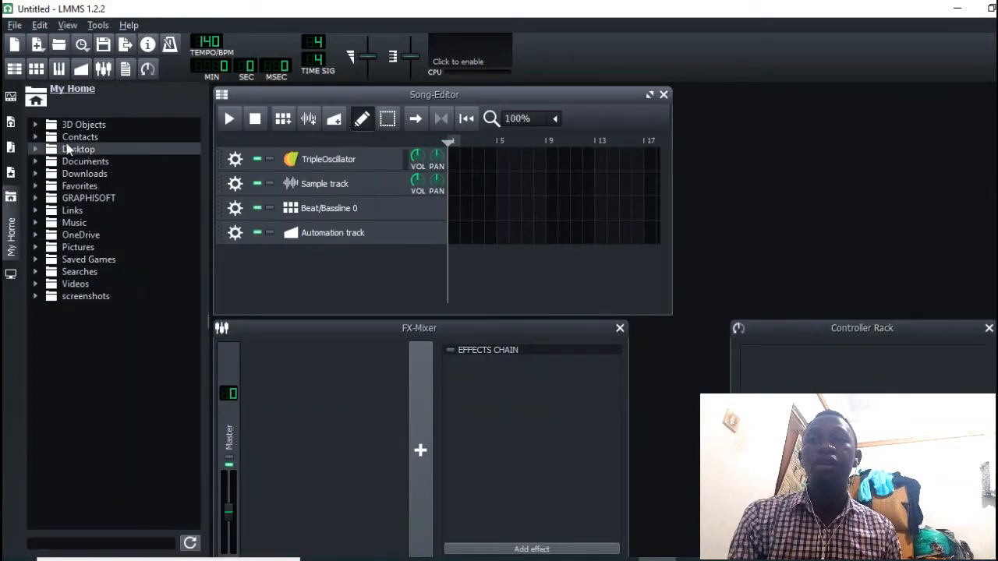
left_click(10, 196)
left_click(10, 224)
left_click(9, 224)
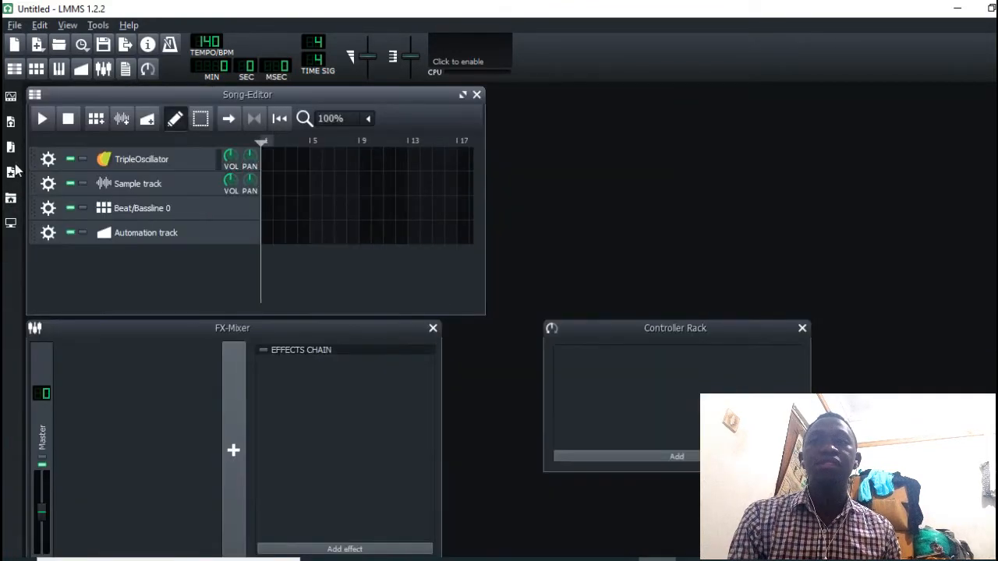
left_click(11, 150)
double_click(113, 126)
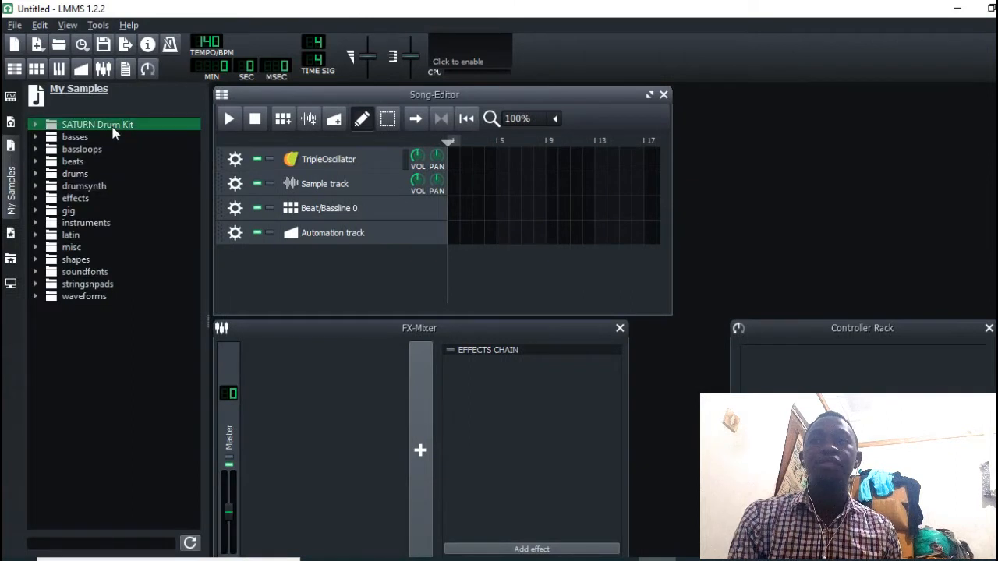
double_click(113, 137)
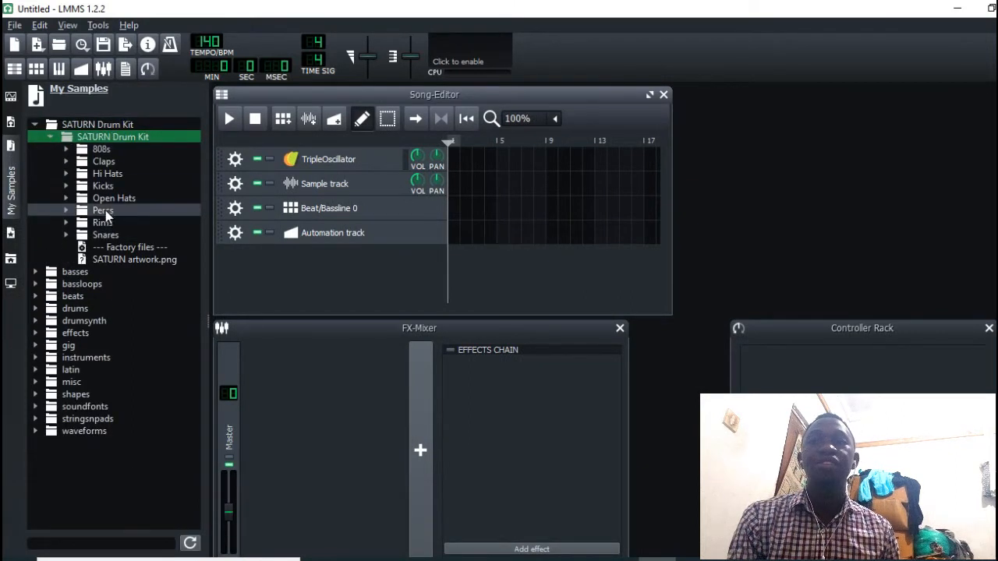
Expand the kit's Open Hats folder and preview its samples, including Cali, Grove and Two
left_click(106, 201)
left_click(106, 202)
left_click(107, 233)
left_click(127, 271)
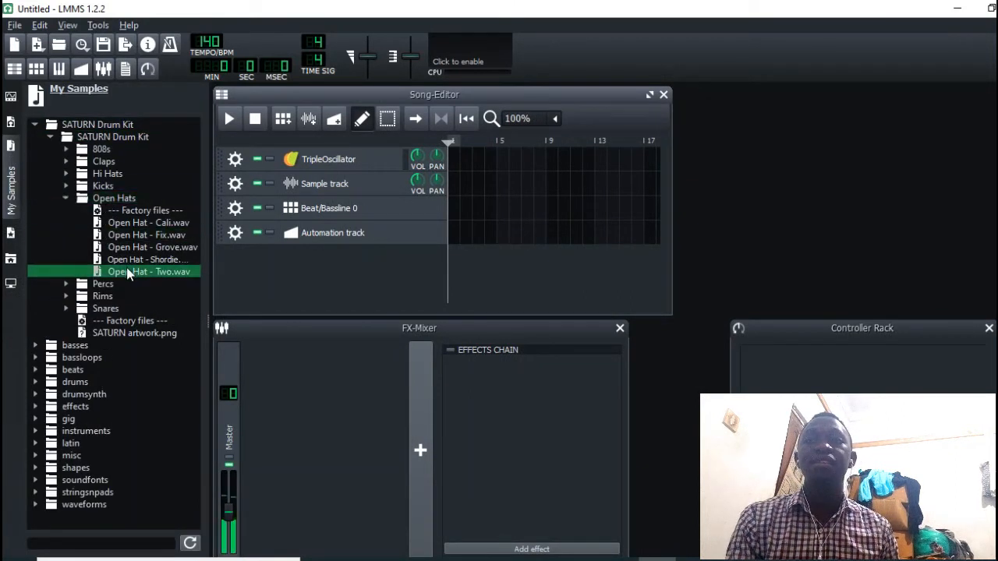
left_click(143, 243)
left_click(150, 223)
left_click(152, 248)
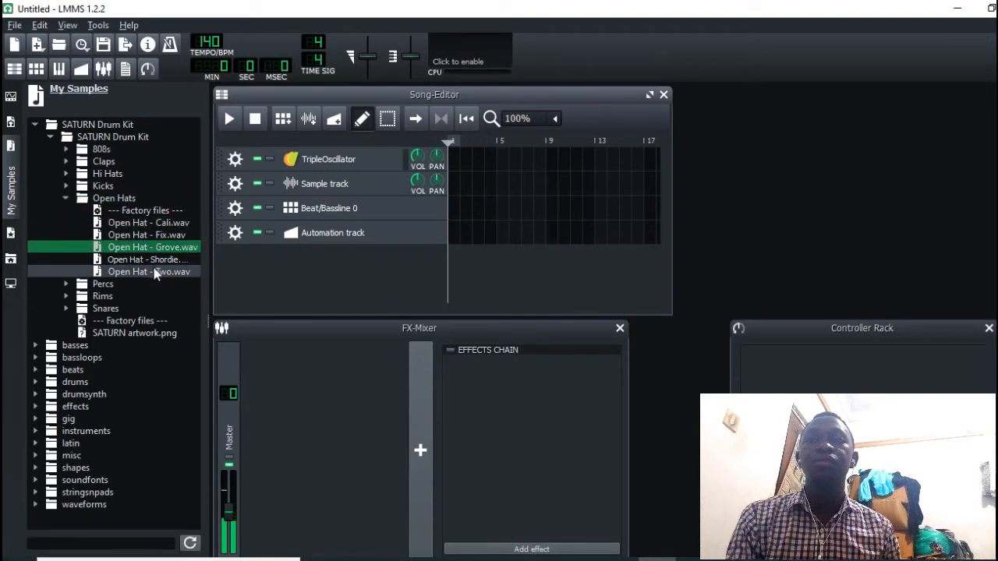
left_click(153, 271)
Collapse both SATURN Drum Kit folders and hide the sample browser
left_click(103, 198)
left_click(101, 188)
double_click(75, 138)
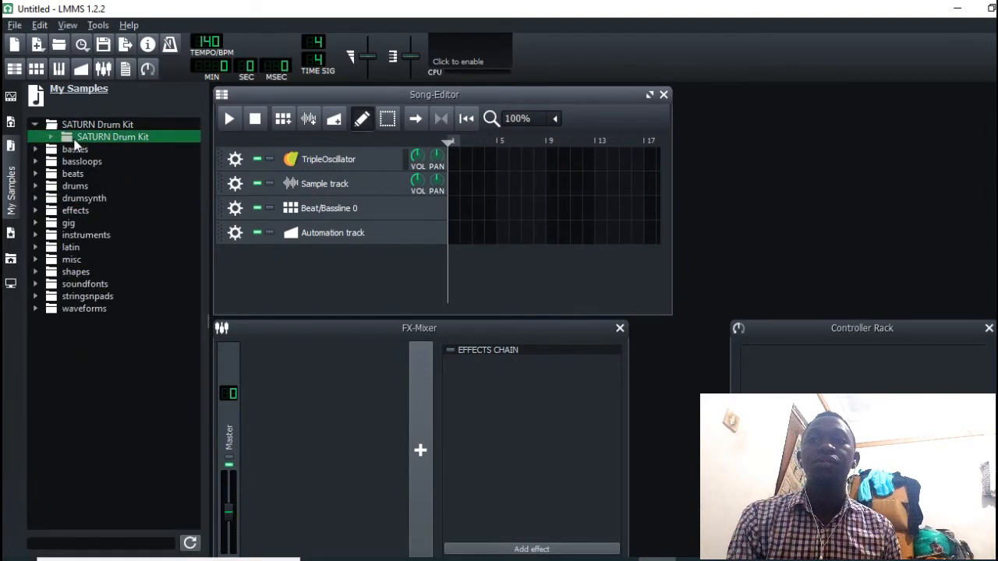
left_click(68, 125)
double_click(69, 126)
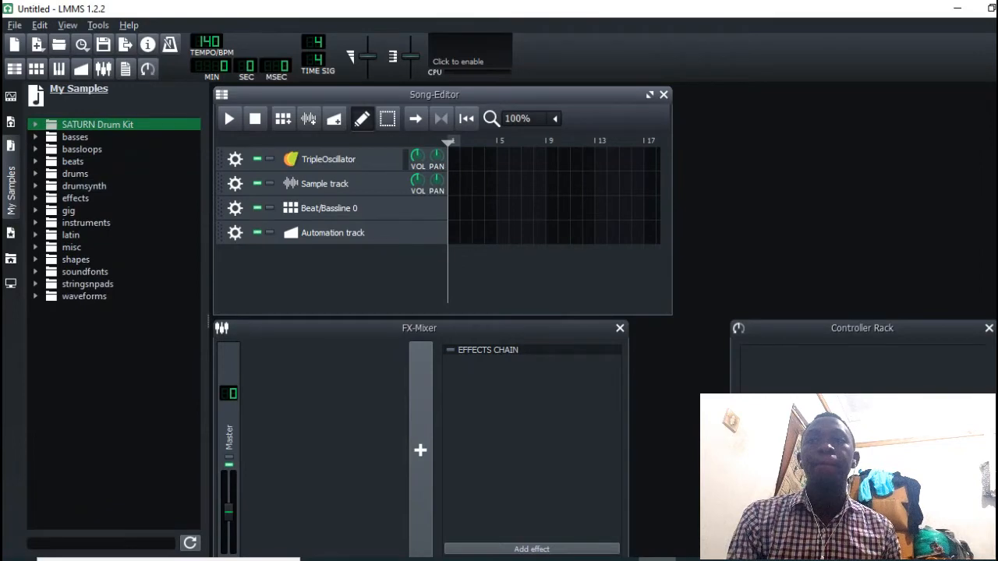
left_click(14, 147)
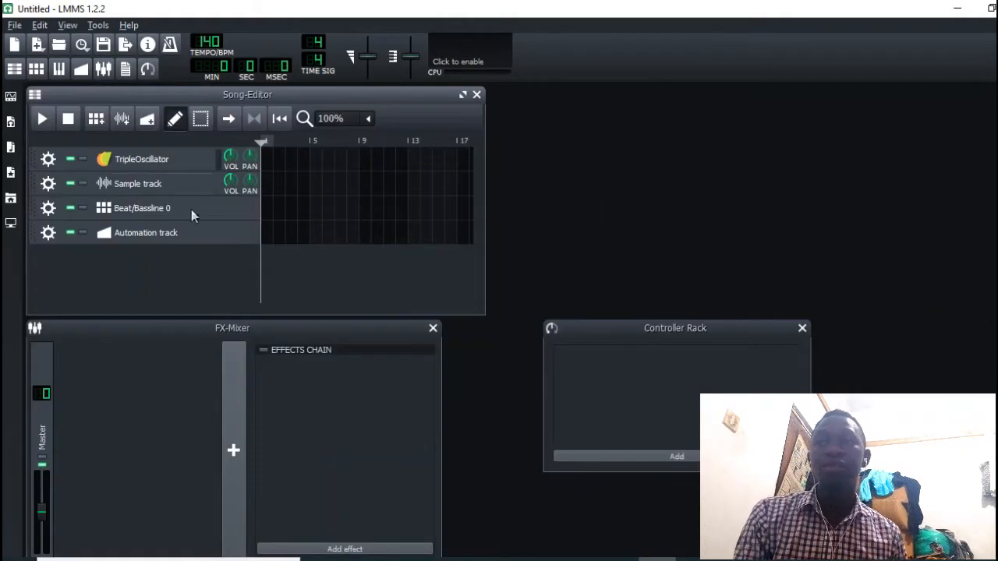
Switch to File Explorer and copy DSK World StringZ.dll from Plugin, Vst, DSK_World_StringZ, DSK World StringZ on New Volume (D:)
left_click(545, 559)
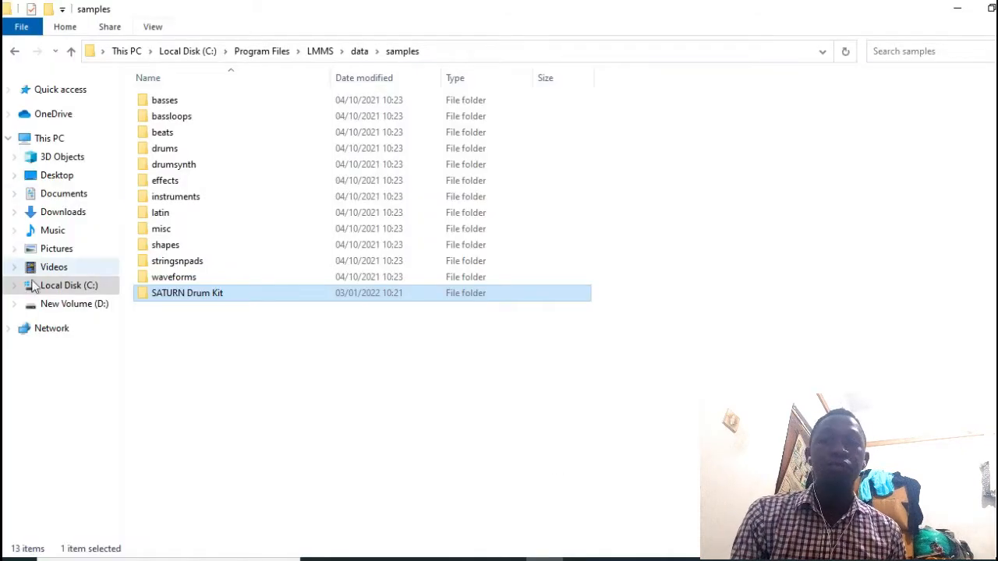
left_click(84, 306)
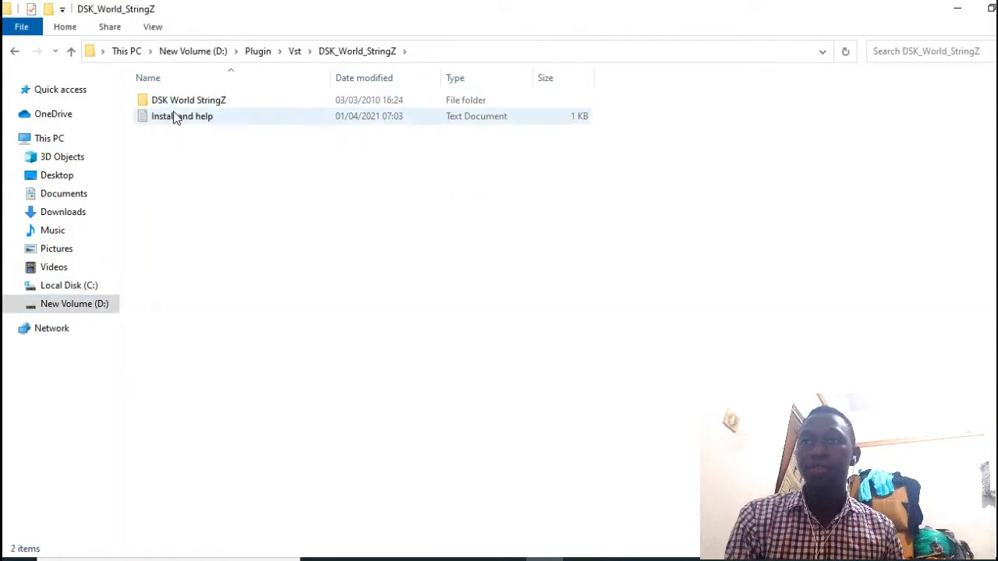
double_click(174, 101)
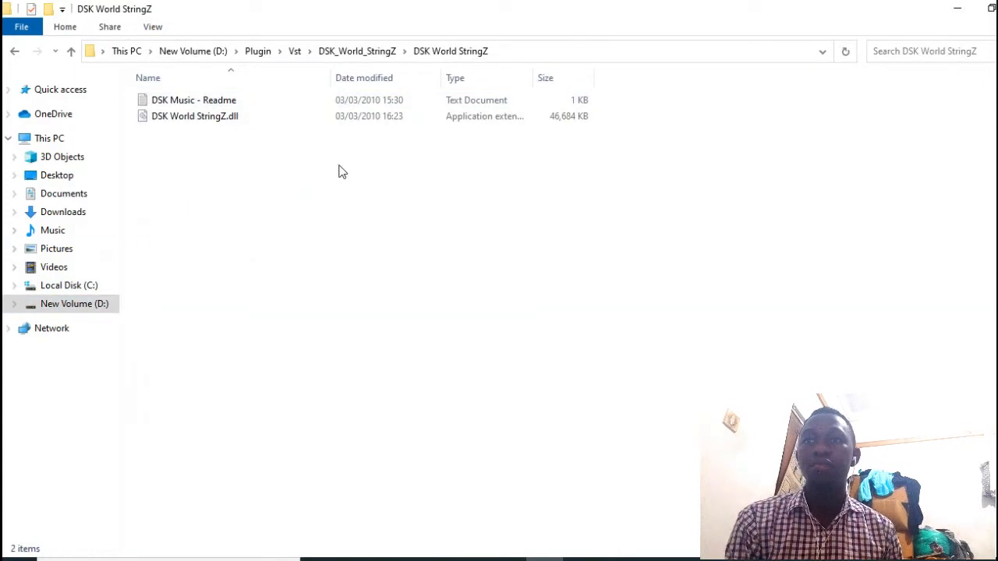
left_click(184, 124)
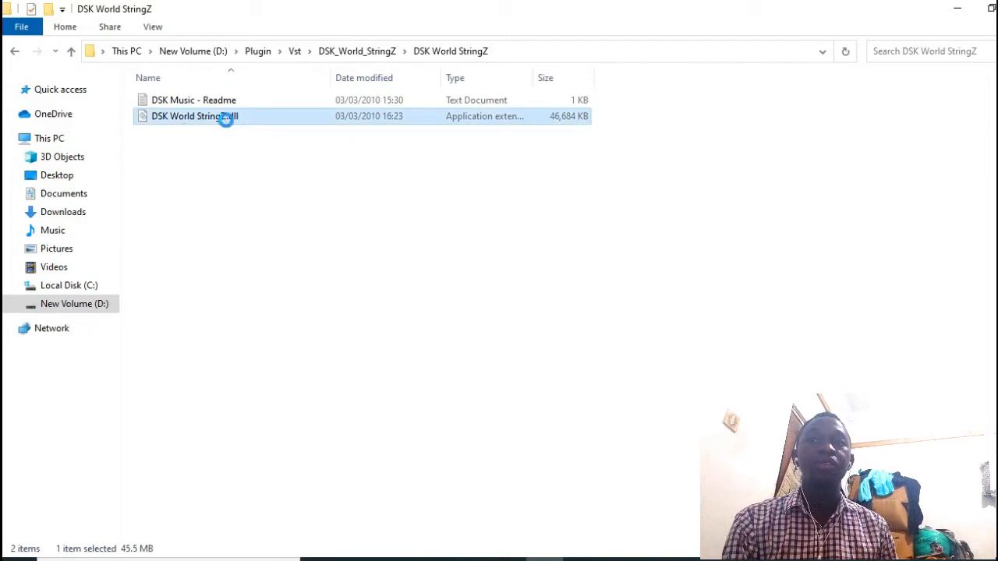
right_click(225, 119)
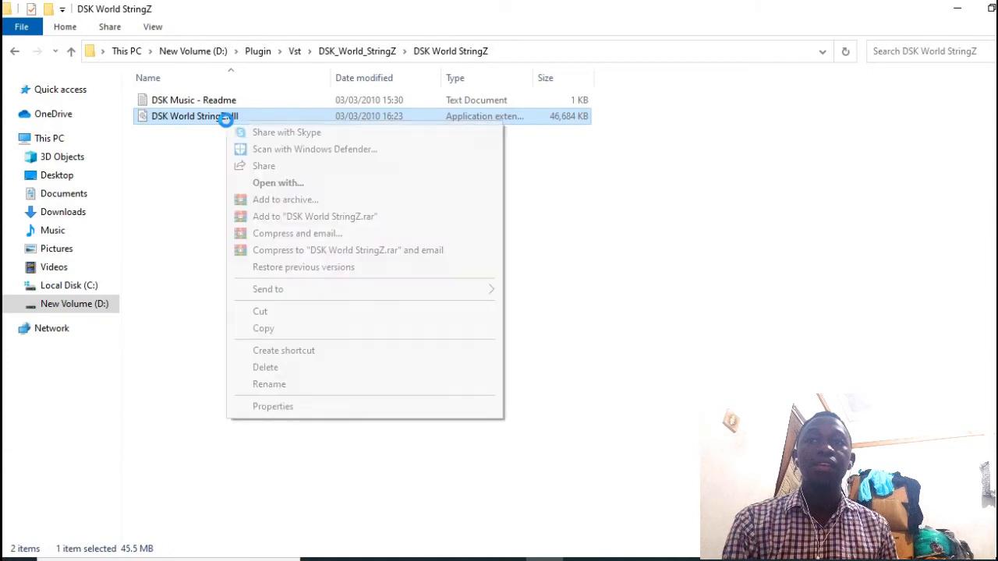
left_click(265, 328)
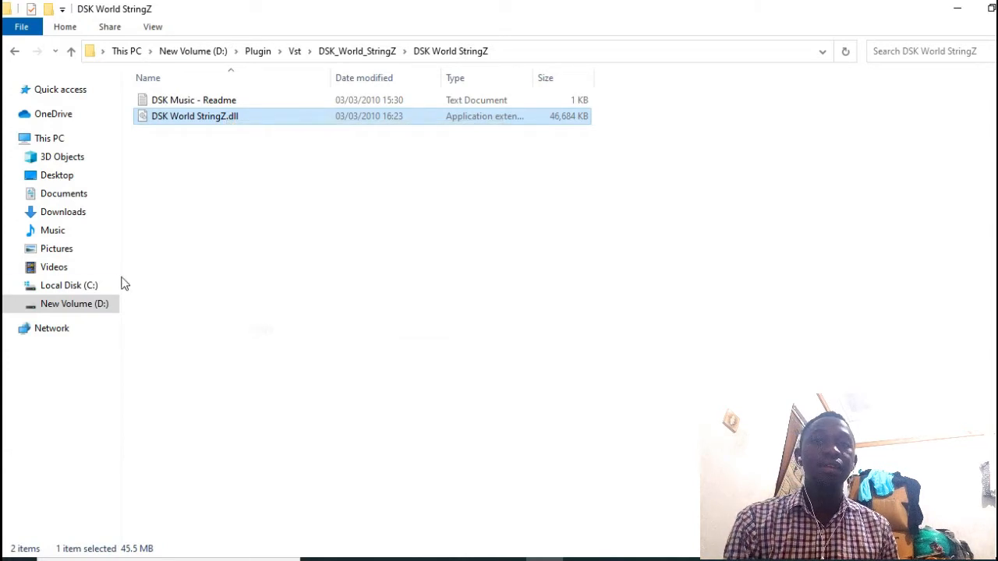
Open the Program Files folder on Local Disk (C:)
left_click(109, 285)
left_click(182, 133)
double_click(182, 133)
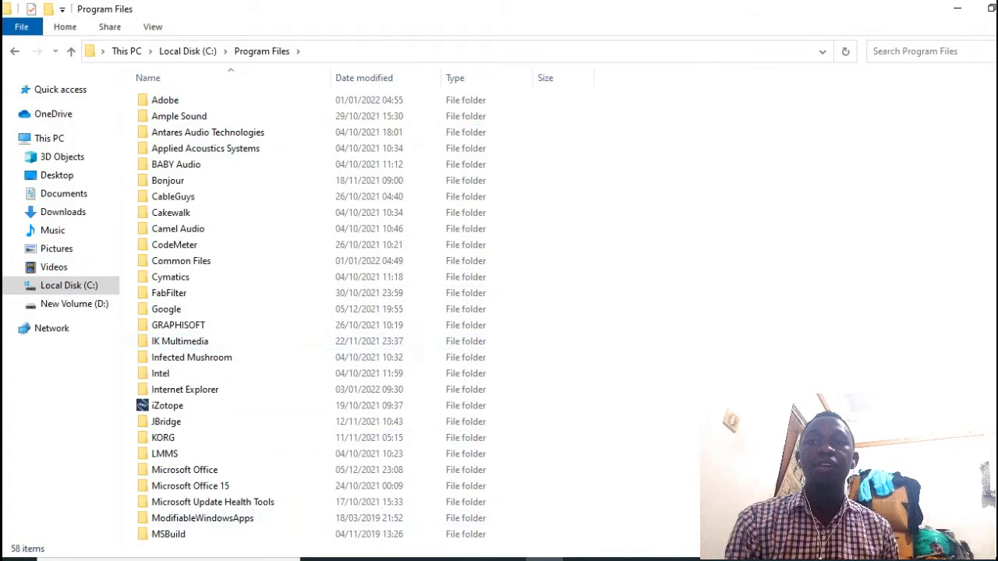
Switch to LMMS and open the Directories page of its settings to check the VST-plugin directory
left_click(658, 559)
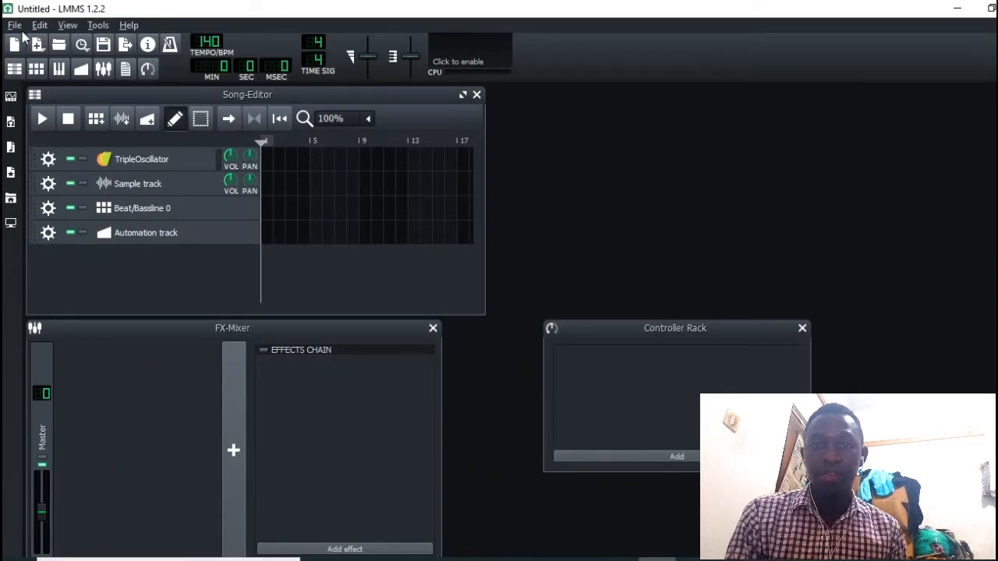
left_click(14, 26)
left_click(14, 25)
left_click(39, 25)
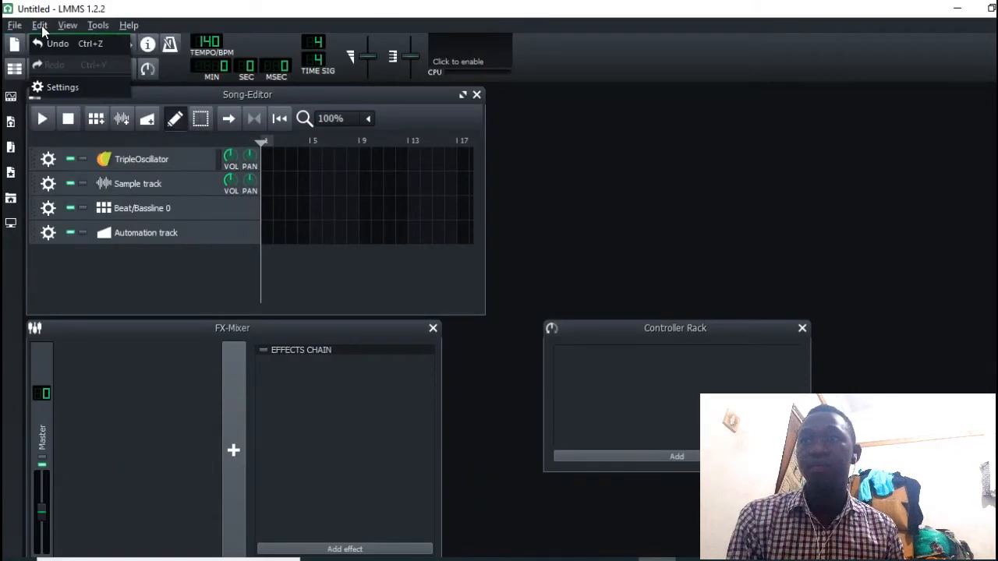
left_click(53, 87)
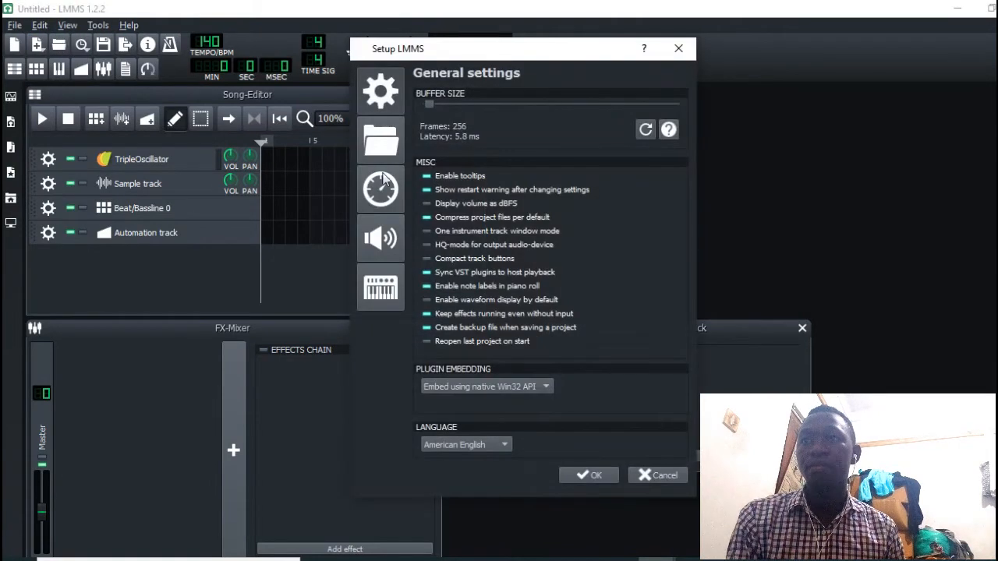
left_click(386, 142)
left_click(386, 190)
left_click(389, 245)
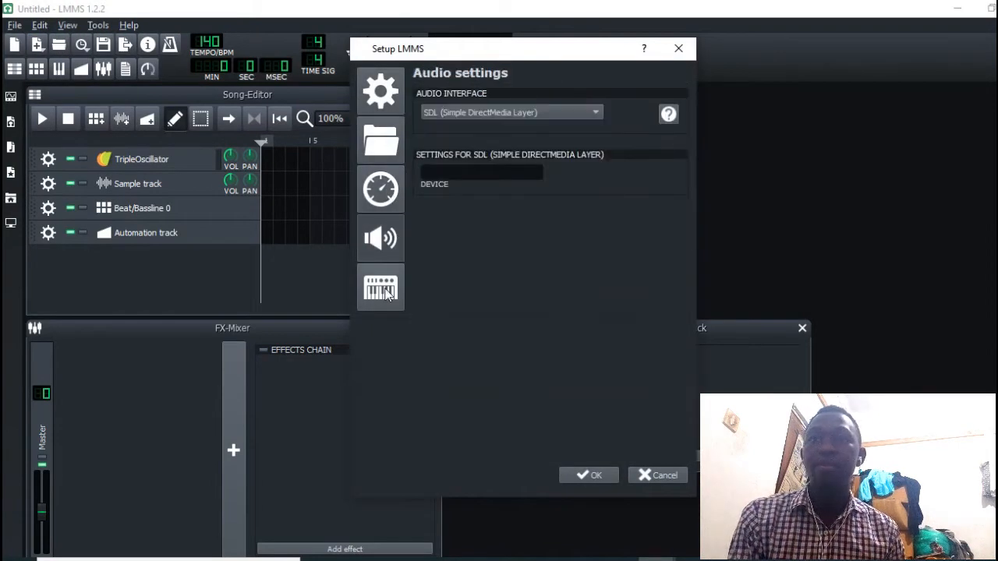
left_click(387, 294)
left_click(388, 152)
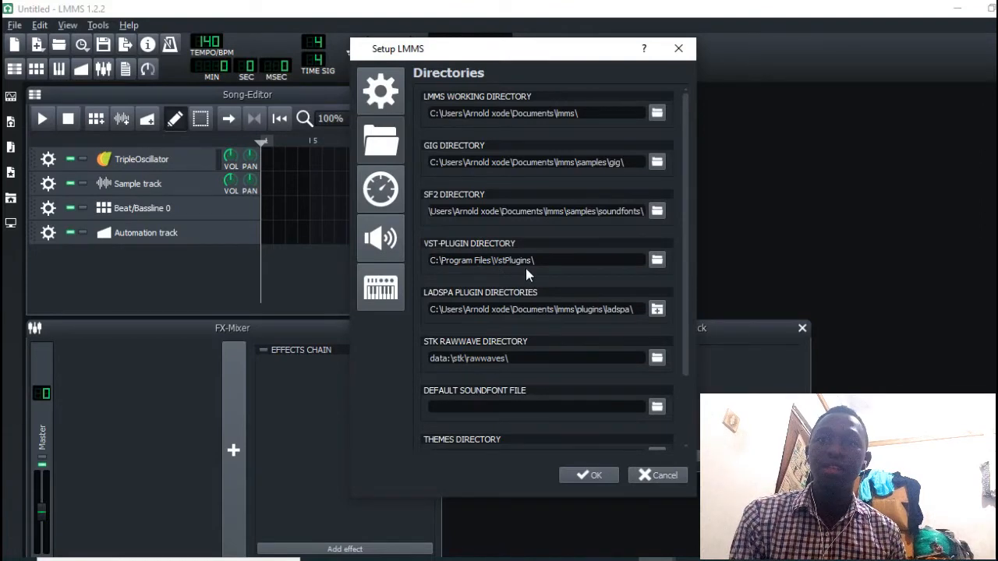
Return to File Explorer and open the VstPlugins folder inside Program Files
left_click(543, 558)
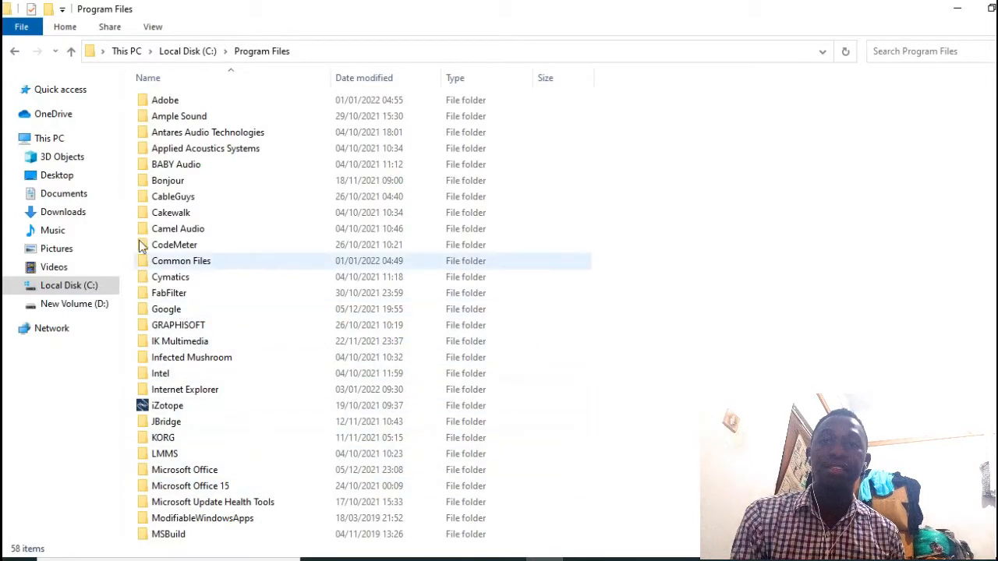
left_click(177, 326)
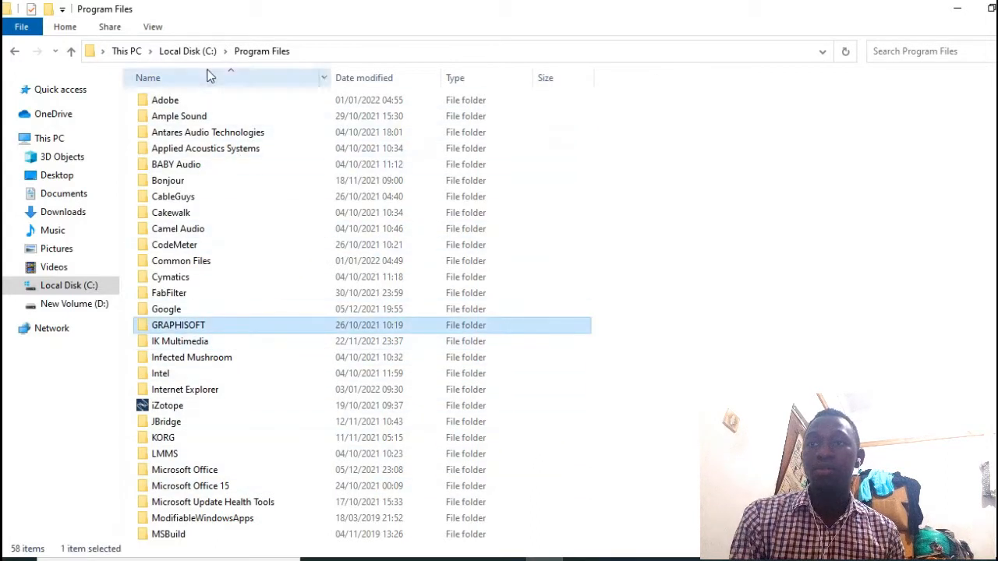
scroll(194, 456, "down", 2)
scroll(194, 453, "down", 1)
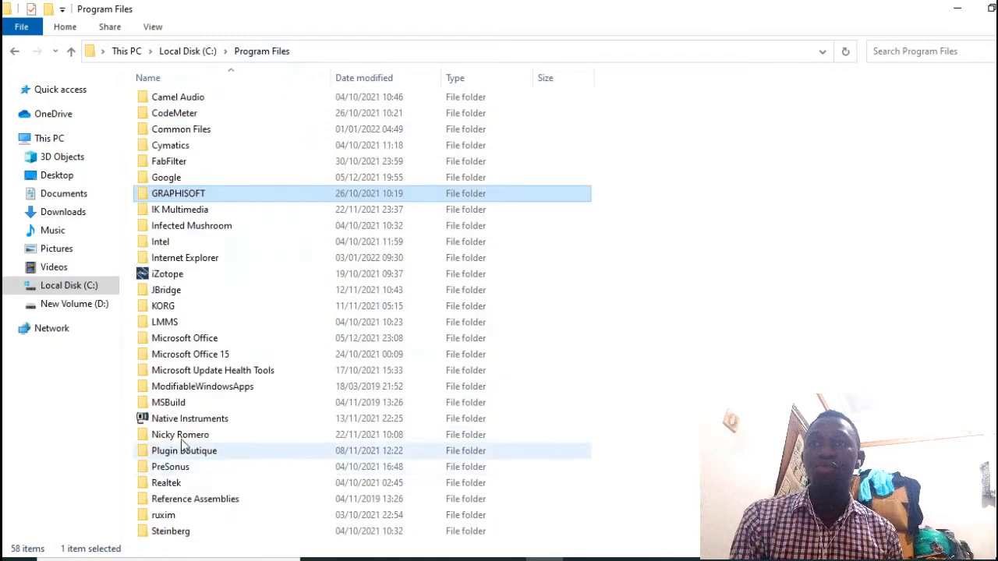
scroll(183, 457, "down", 2)
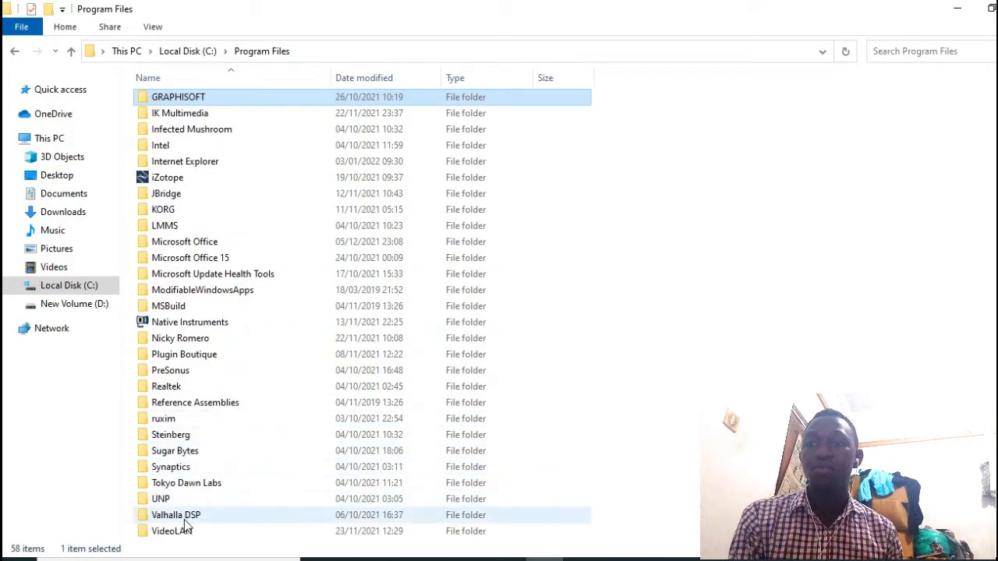
scroll(187, 437, "down", 3)
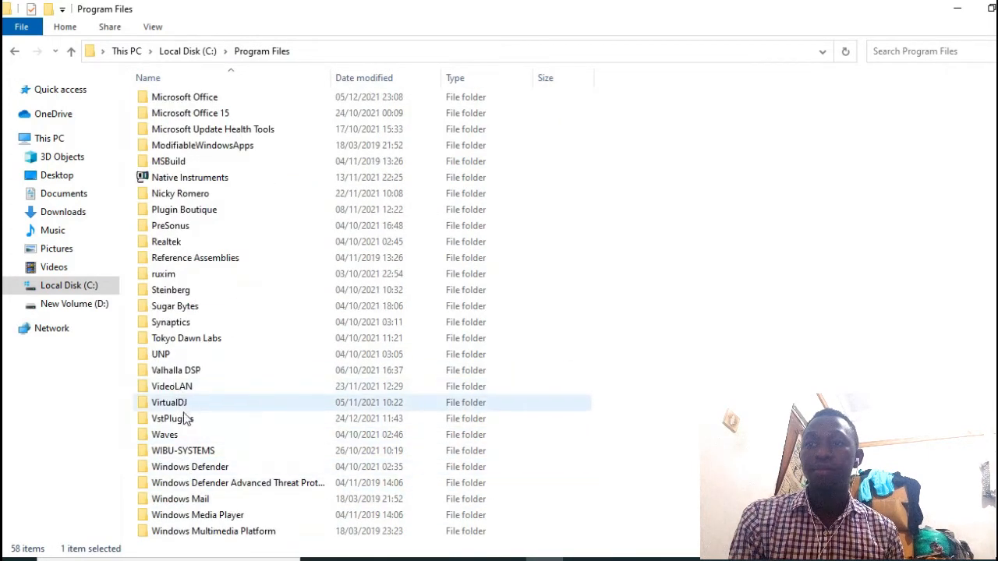
left_click(184, 418)
double_click(184, 422)
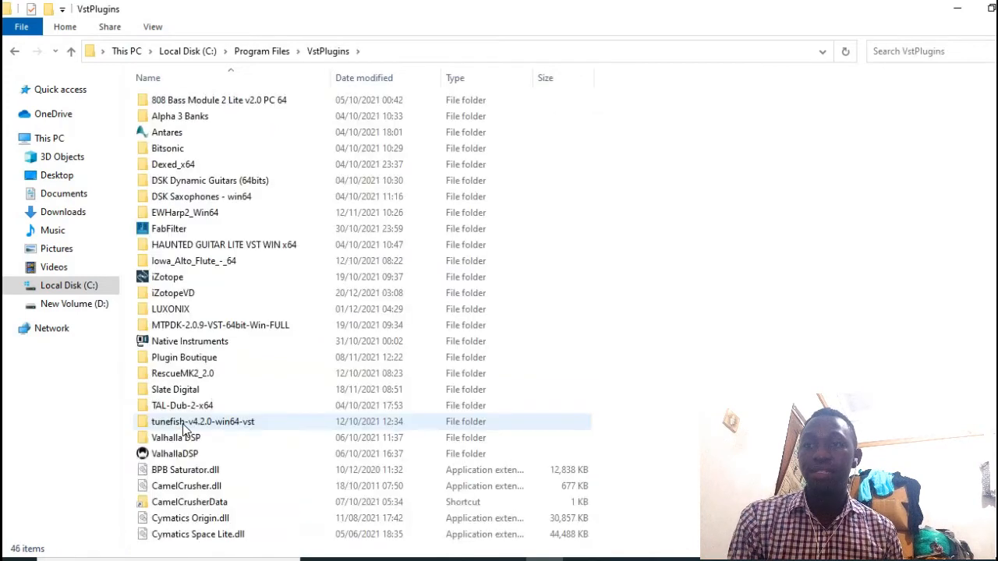
Paste the copied DSK World StringZ.dll into the VstPlugins folder
scroll(753, 226, "down", 6)
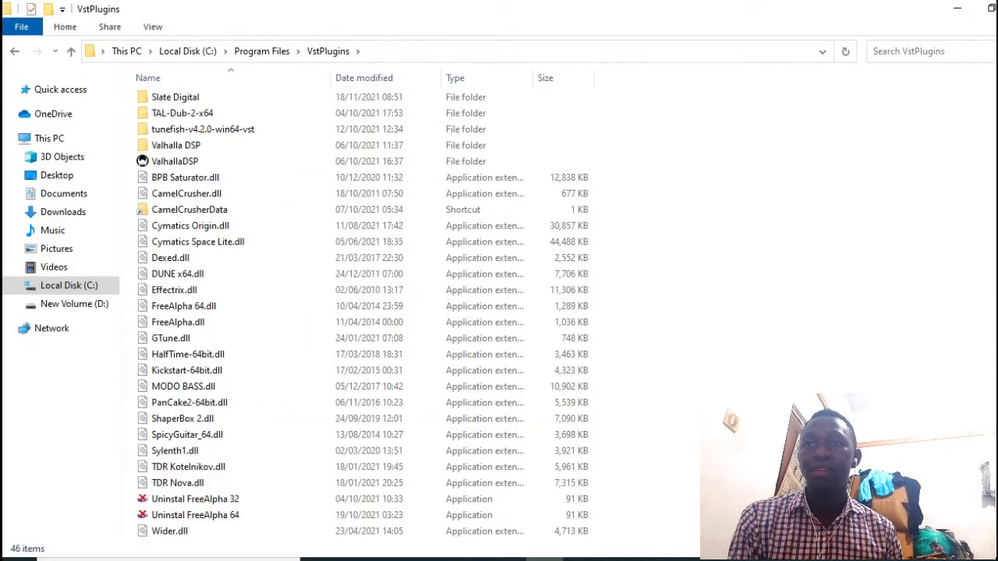
scroll(753, 226, "up", 5)
right_click(754, 227)
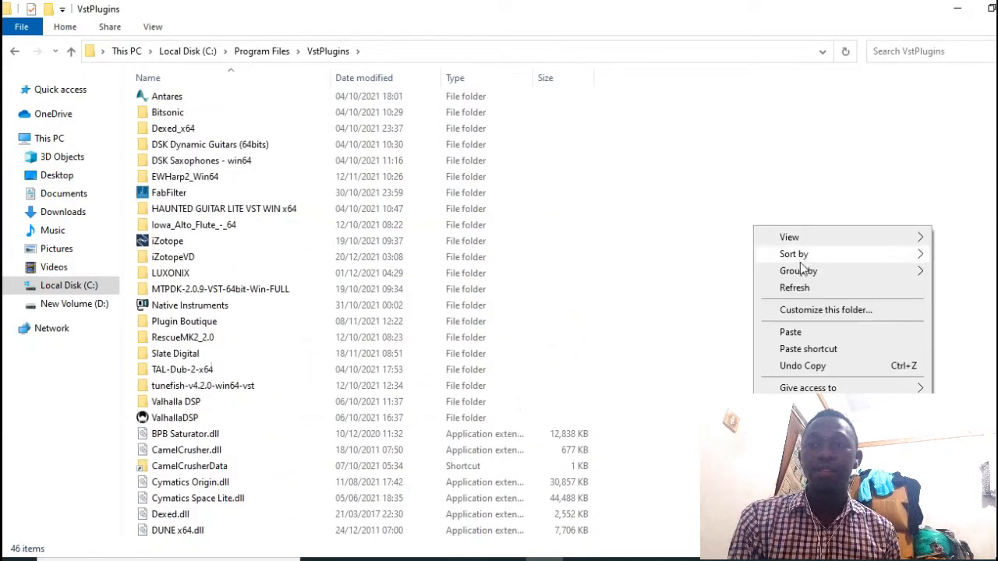
left_click(807, 332)
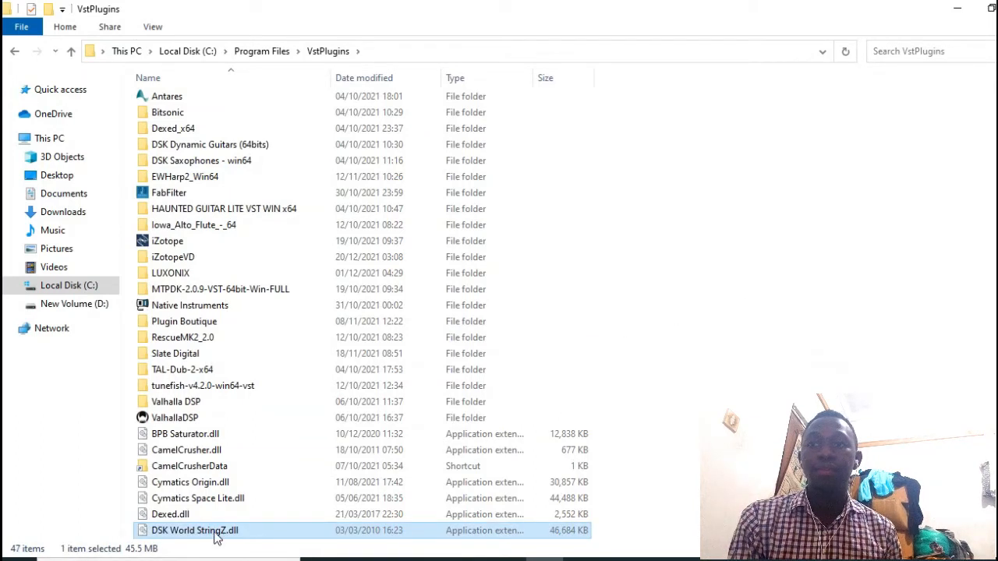
Switch to LMMS, dismiss its setup dialog without changes, leave the window and launch LMMS again
mouse_move(656, 558)
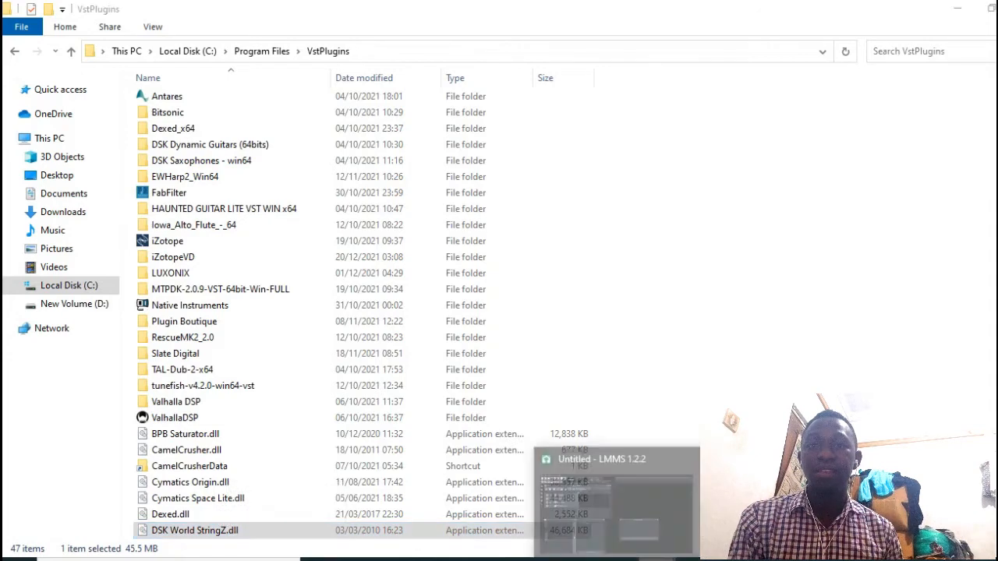
left_click(658, 508)
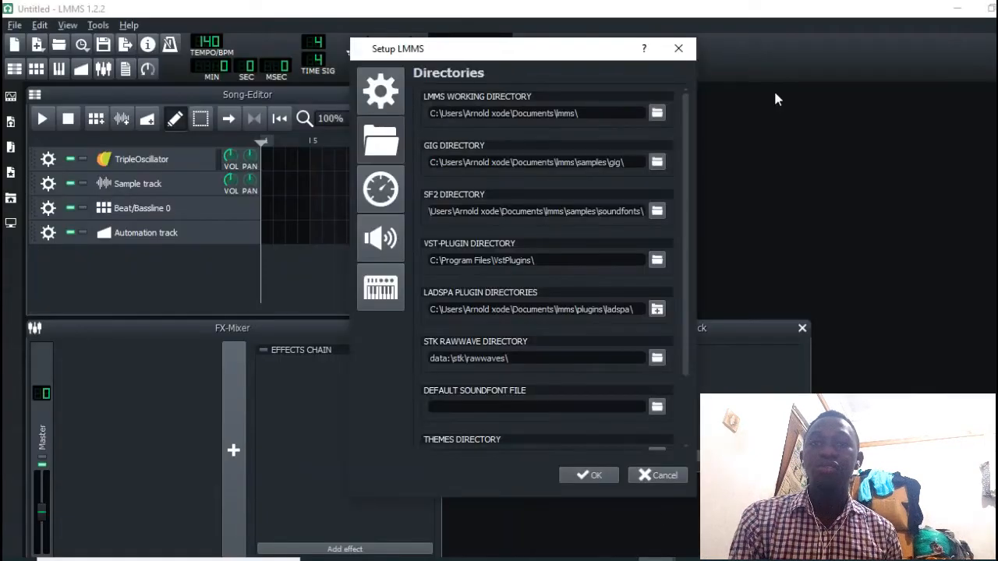
left_click(677, 56)
left_click(957, 8)
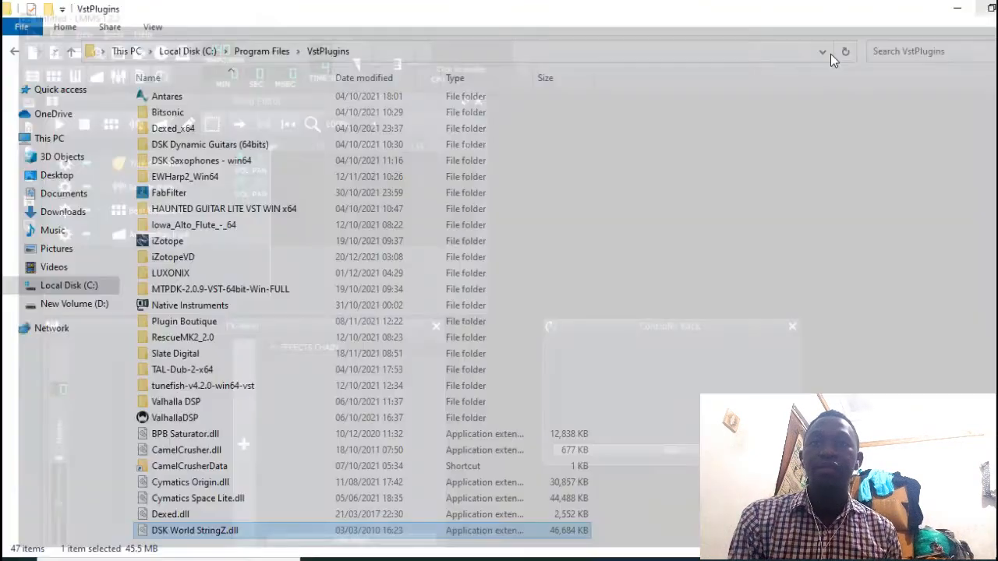
key("super")
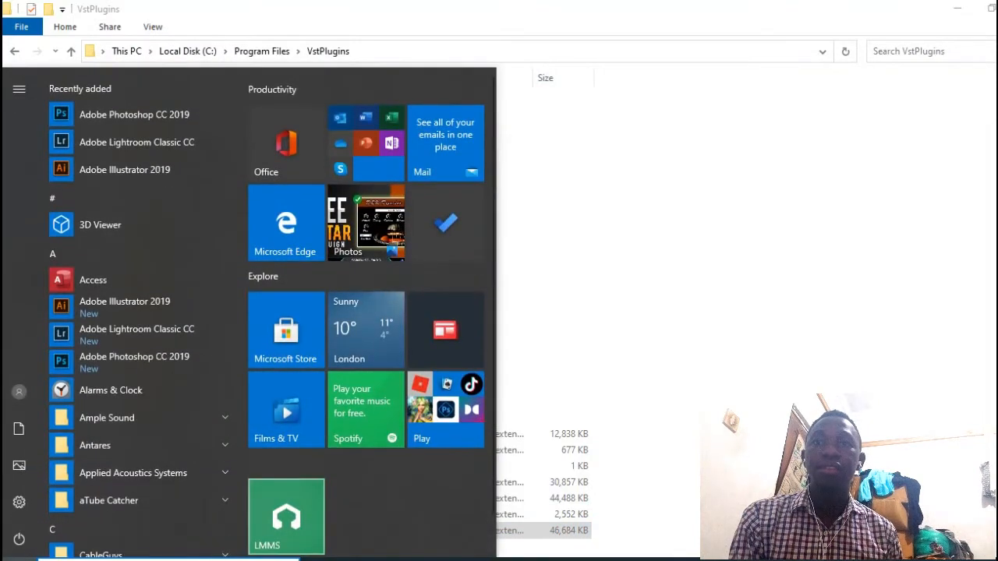
left_click(285, 516)
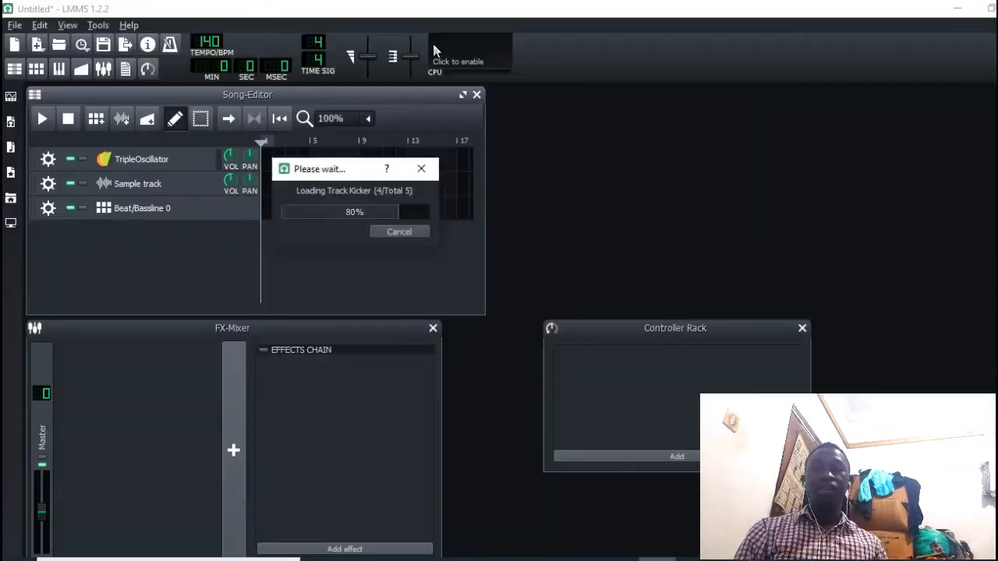
Add a VeSTige instrument track to the Song-Editor from the instrument plugins
left_click(10, 96)
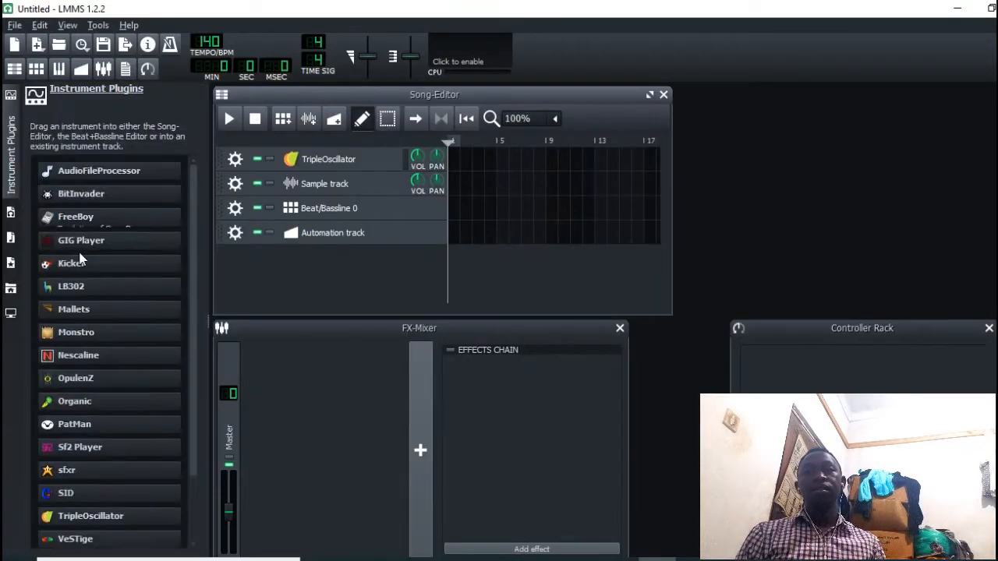
scroll(109, 390, "down", 5)
left_click_drag(75, 461, 319, 265)
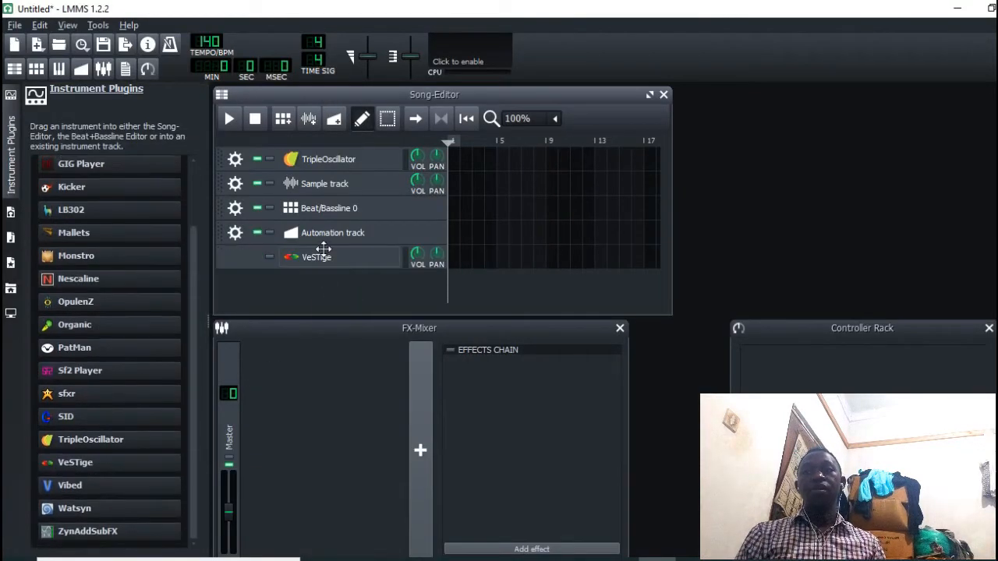
Open the VeSTige track's settings and load DSK World StringZ.dll from the VstPlugins folder
left_click(328, 256)
left_click(851, 258)
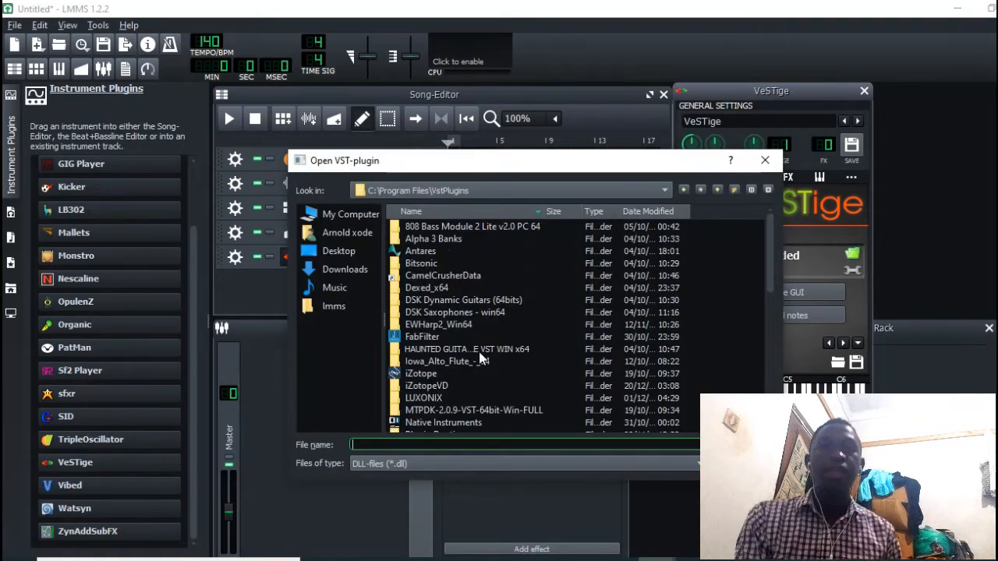
scroll(479, 352, "down", 8)
left_click(419, 264)
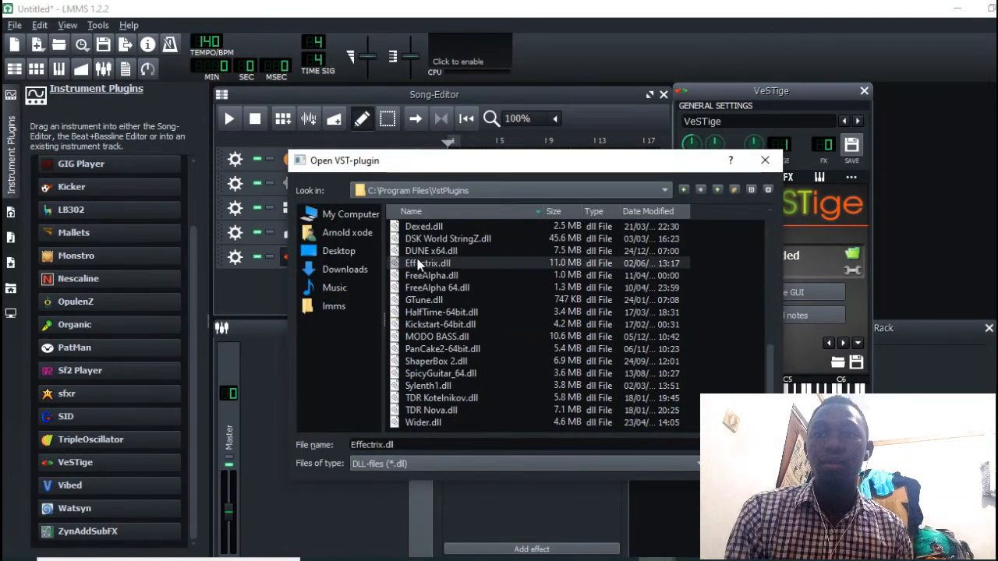
double_click(450, 241)
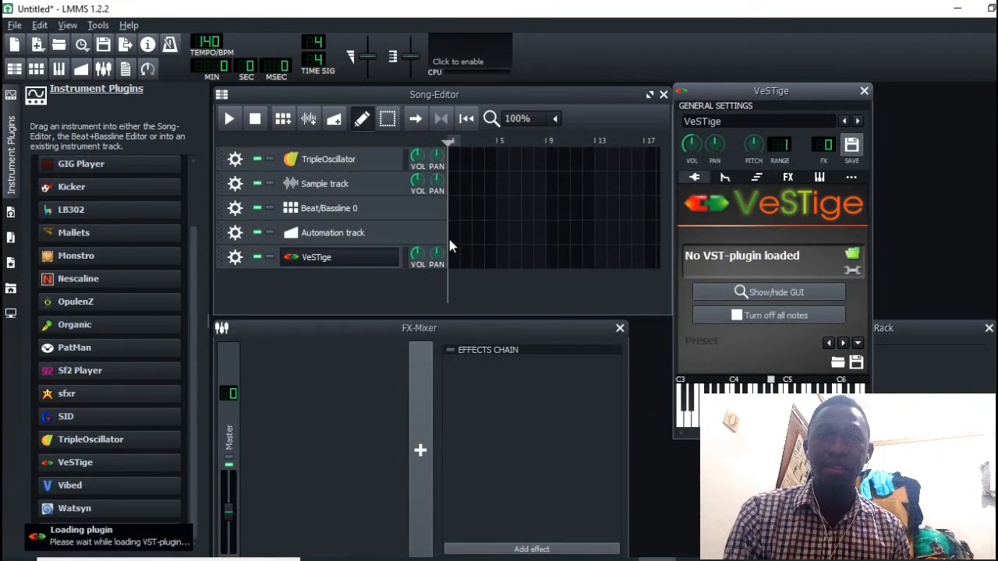
Move the DSK World StringZ window, switch its instrument to Cumbus and Dobro, and close the plugin window
left_click_drag(893, 391, 550, 145)
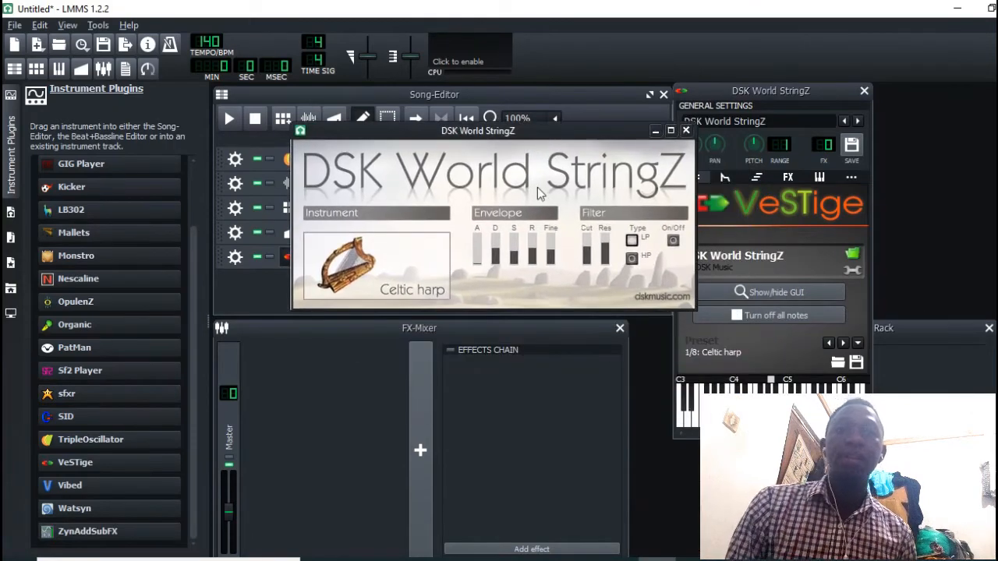
left_click(420, 271)
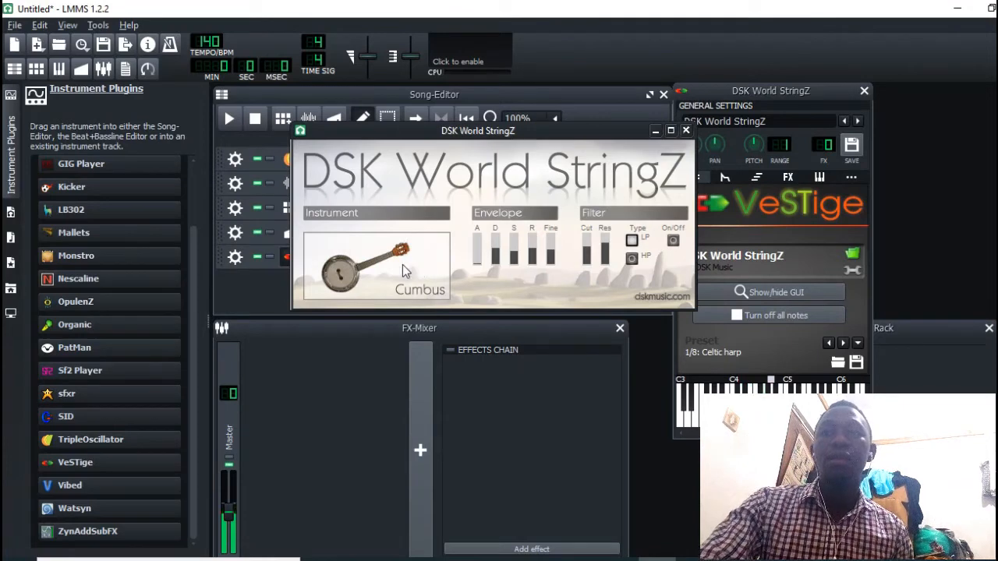
left_click(396, 261)
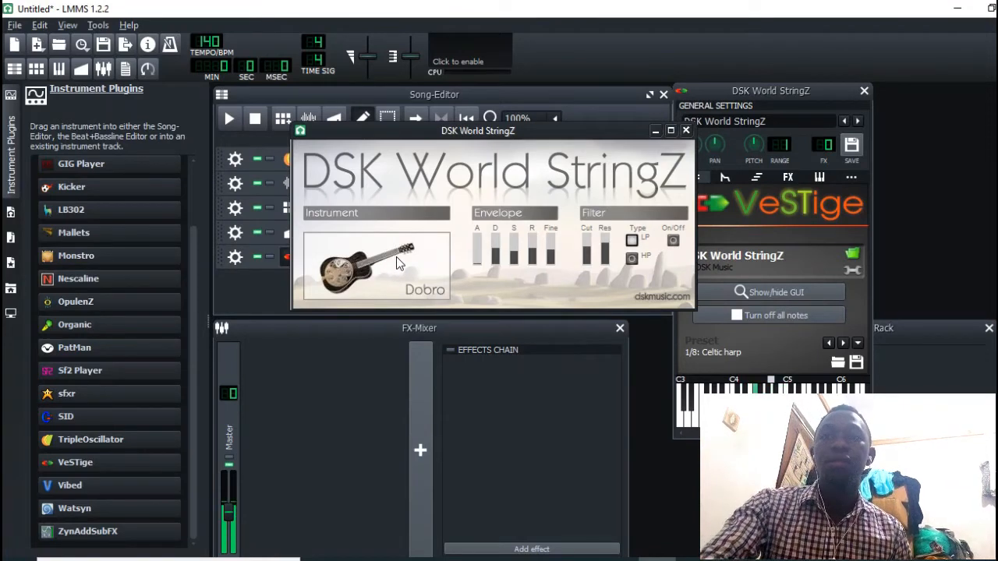
left_click(686, 131)
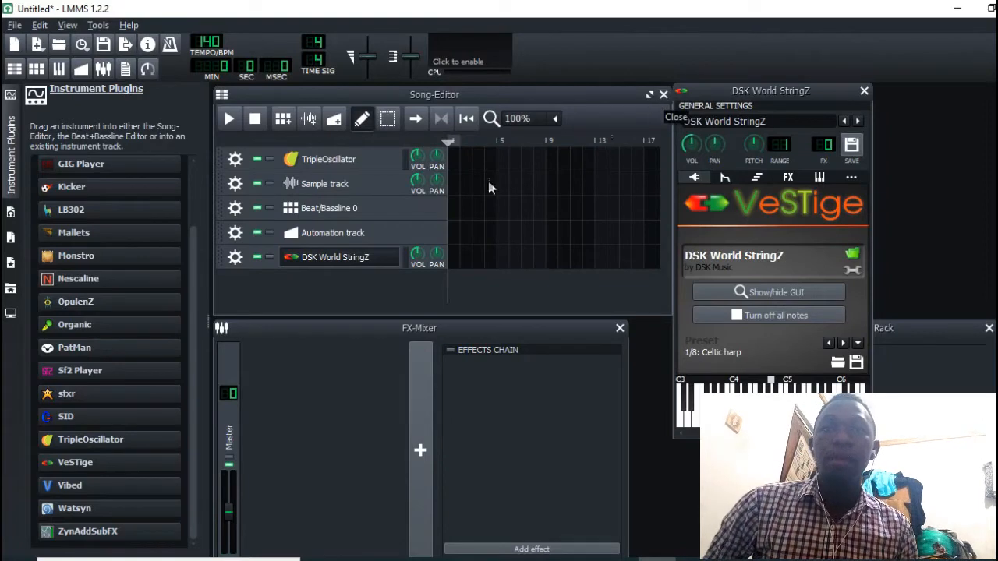
Remove the DSK World StringZ, Automation track and Beat/Bassline 0 tracks from the Song-Editor
left_click(236, 260)
left_click(256, 298)
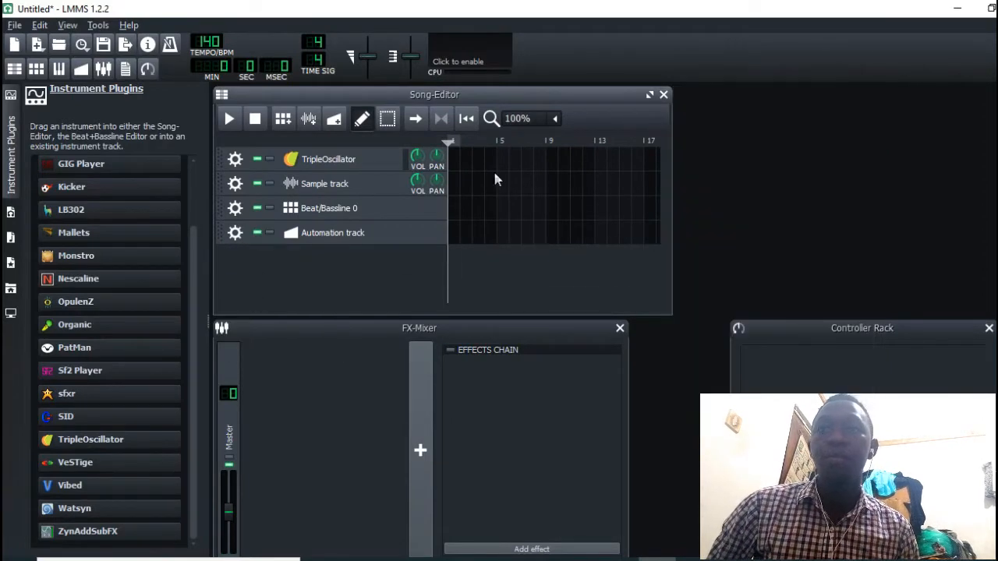
left_click(227, 232)
left_click(241, 268)
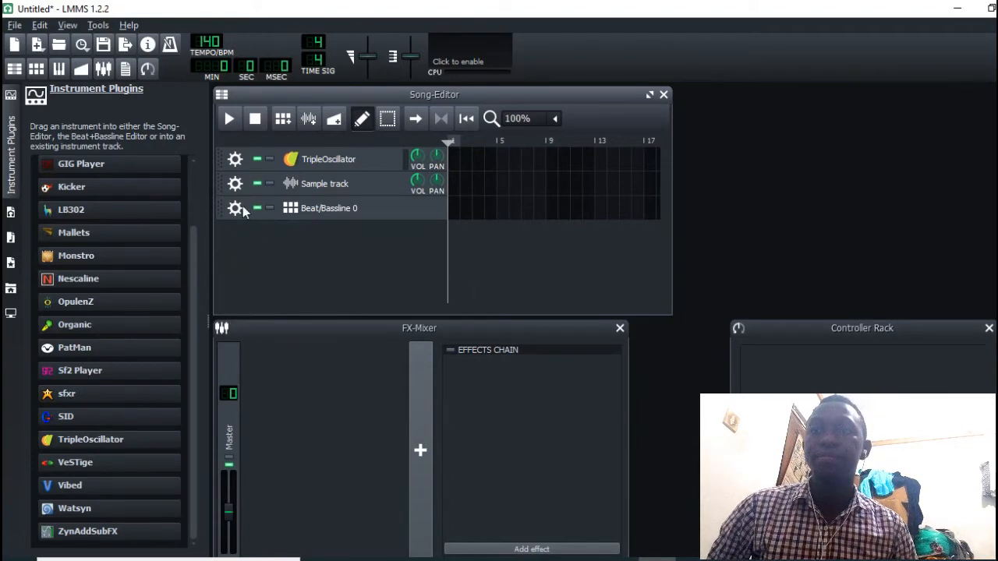
left_click(235, 208)
left_click(250, 246)
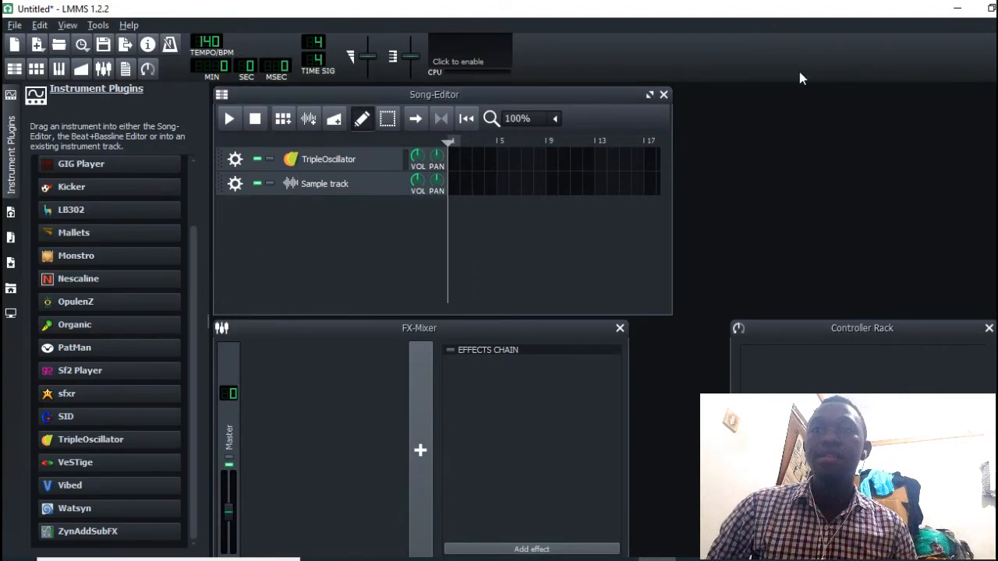
Enable the loop points in the Song-Editor and hide the instrument plugins list
left_click(440, 121)
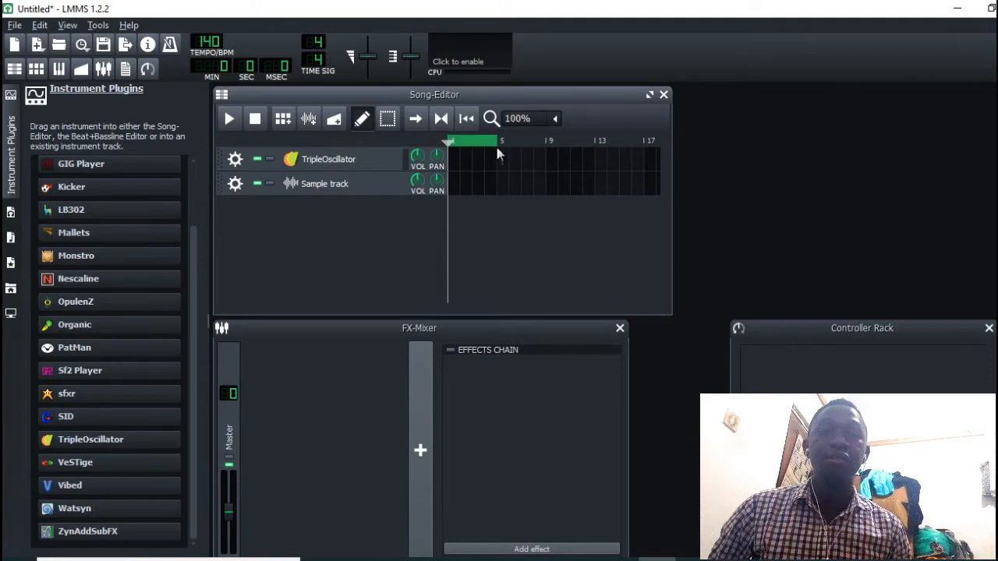
left_click(10, 125)
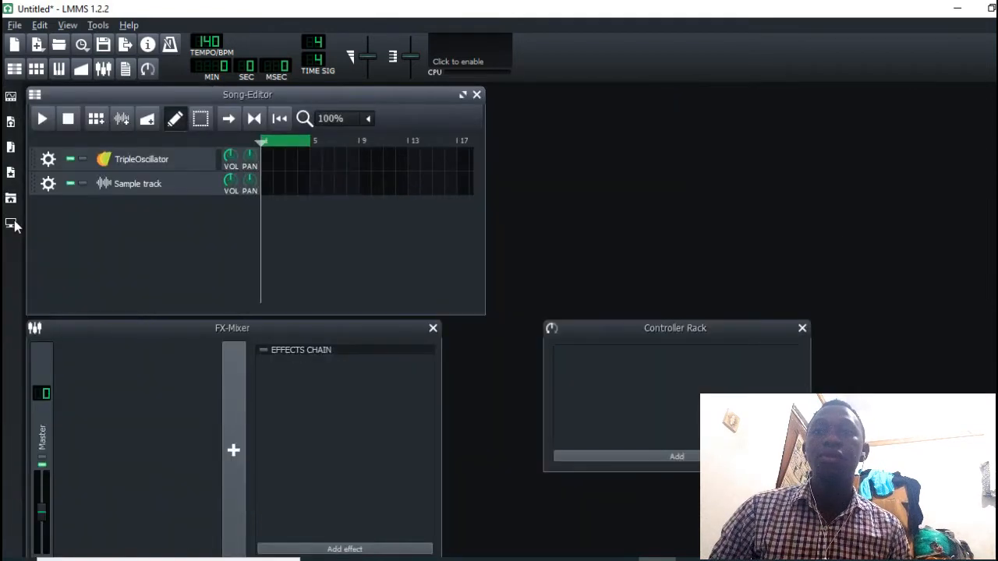
left_click(13, 163)
left_click(12, 170)
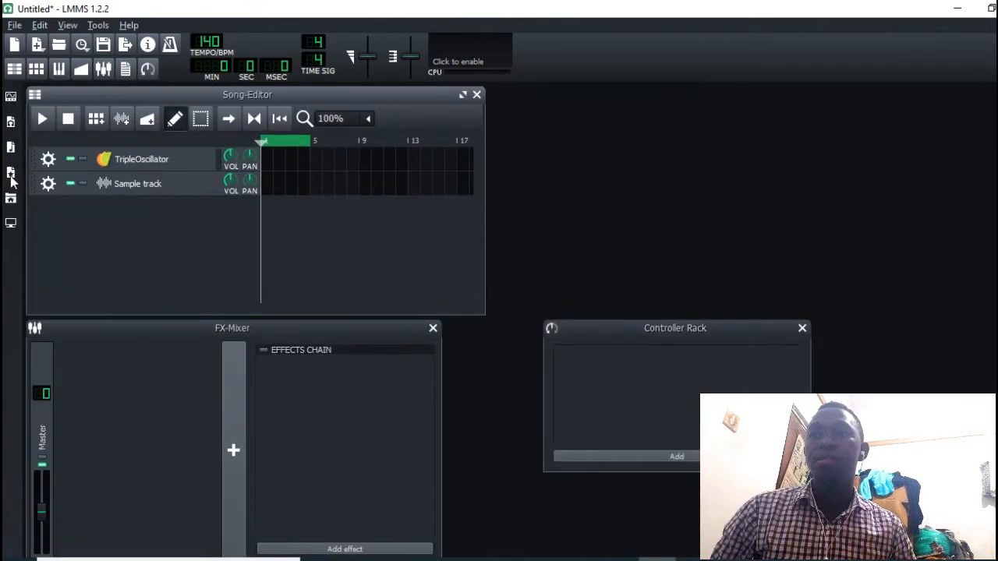
left_click(11, 173)
left_click(13, 175)
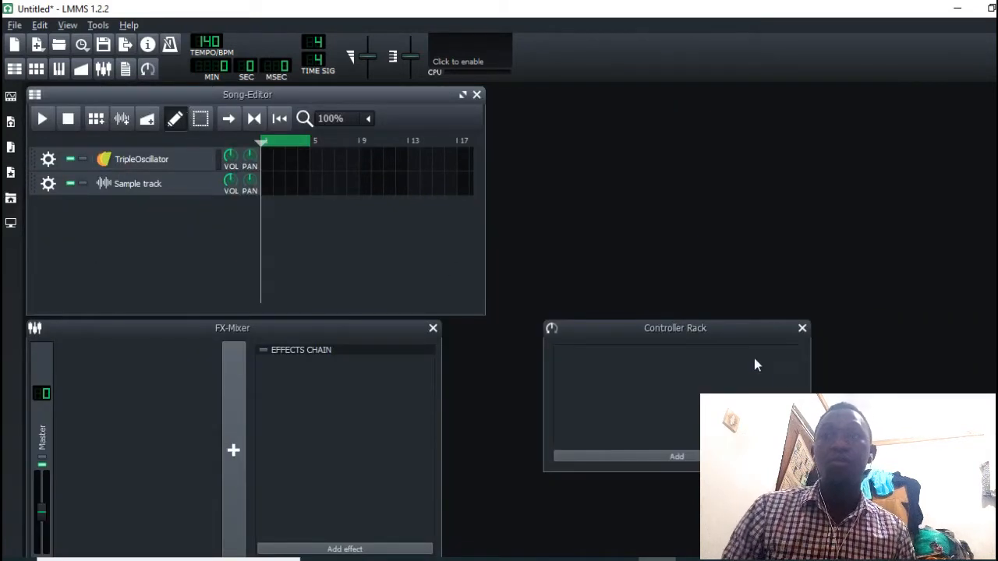
Switch to File Explorer and look through the VstPlugins folder for effect plugins, selecting TDR Nova.dll and PanCake2-64bit.dll
key("alt+Tab")
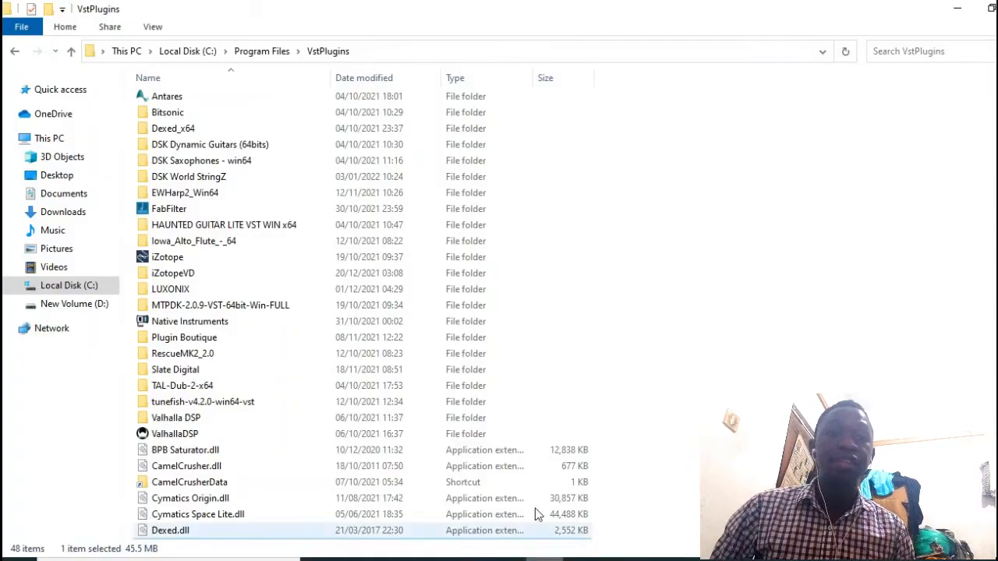
scroll(217, 436, "down", 6)
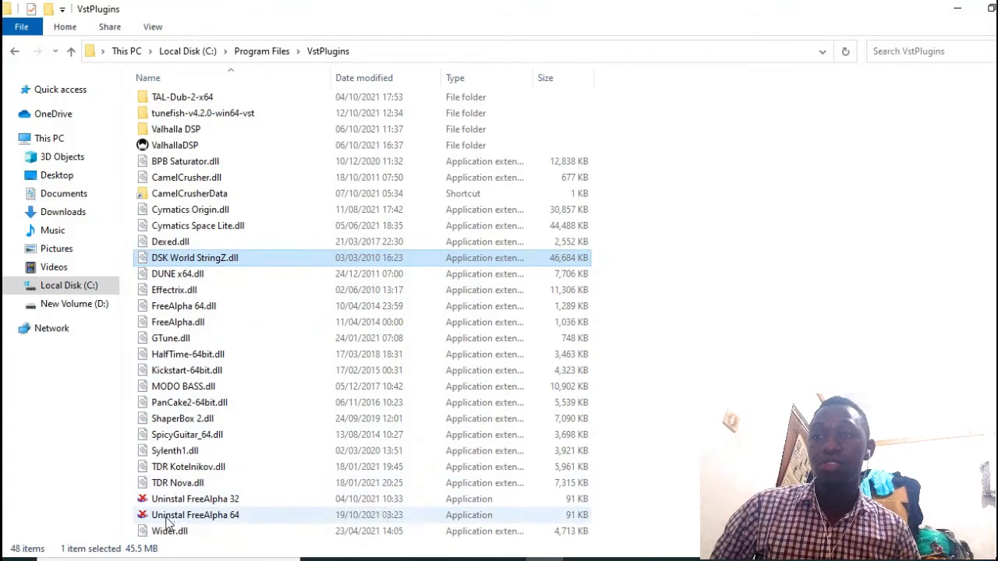
left_click(169, 485)
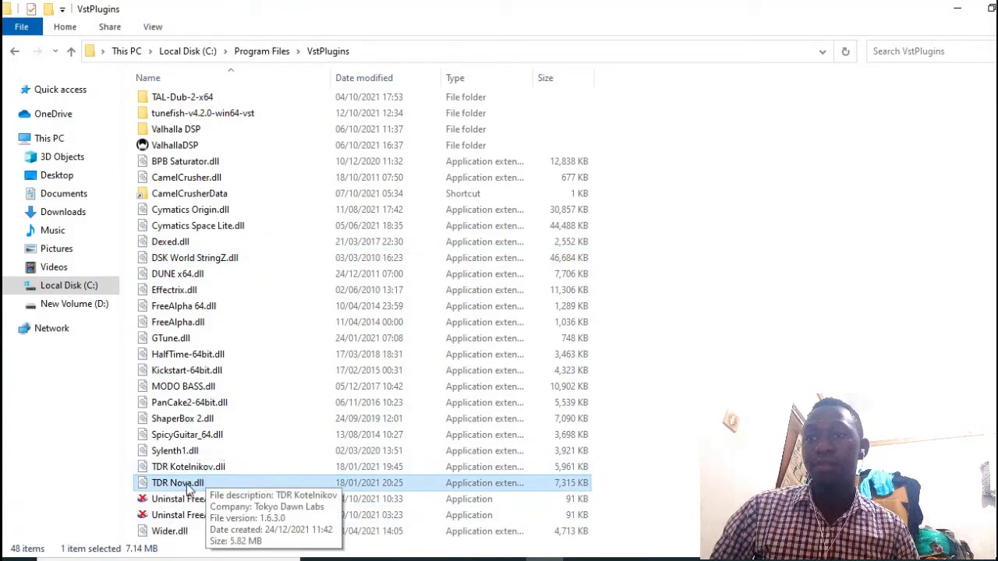
left_click(204, 407)
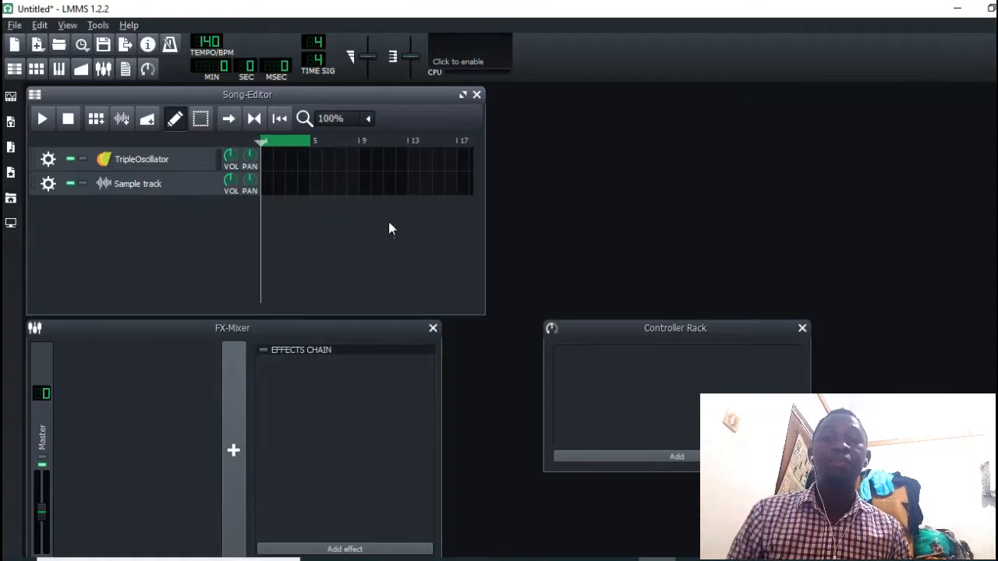
Return to LMMS, add the PanCake2-64bit VST effect to the TripleOscillator track's effects chain, and move its window over the Song-Editor
left_click(137, 185)
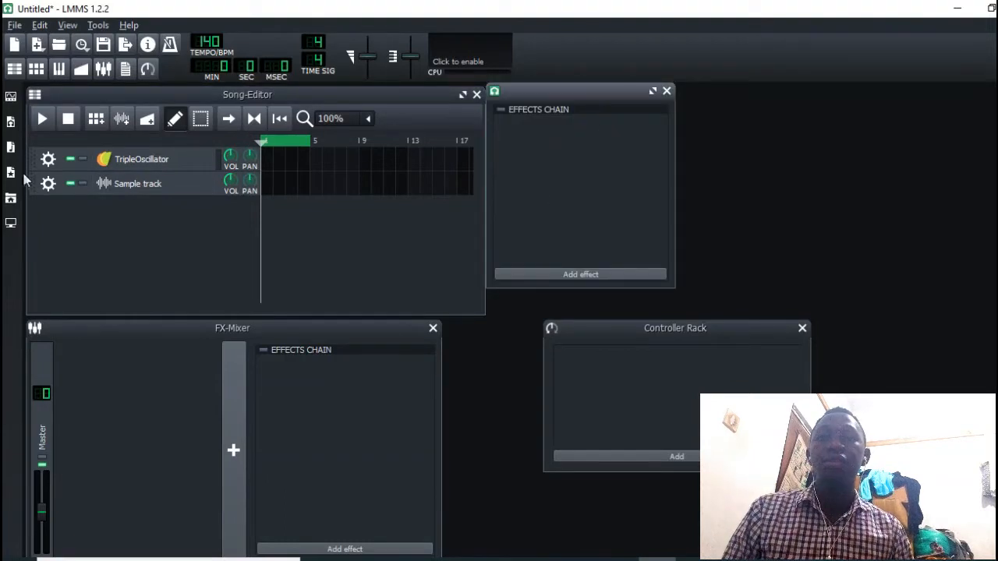
left_click(141, 164)
left_click(602, 179)
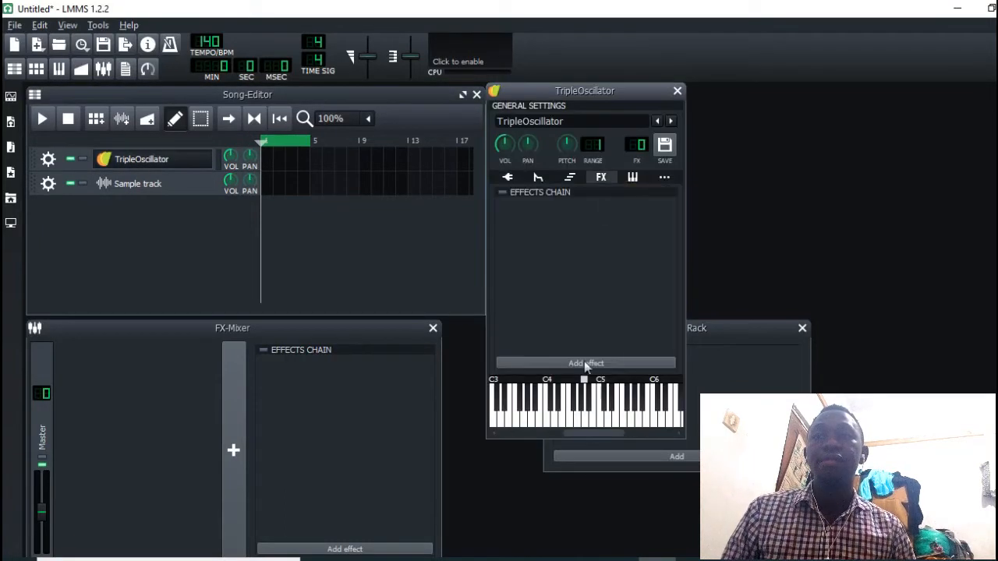
left_click(584, 363)
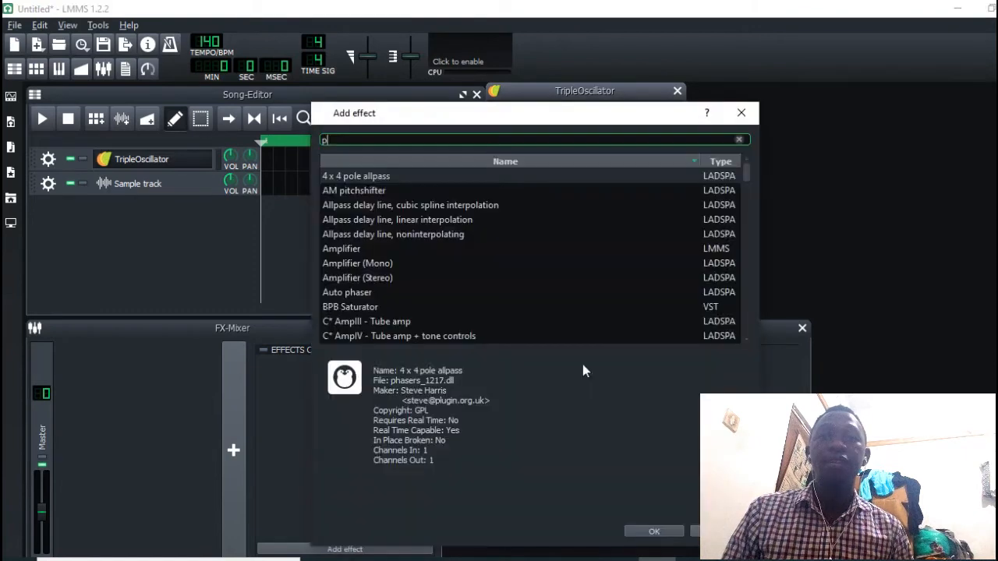
type("pan")
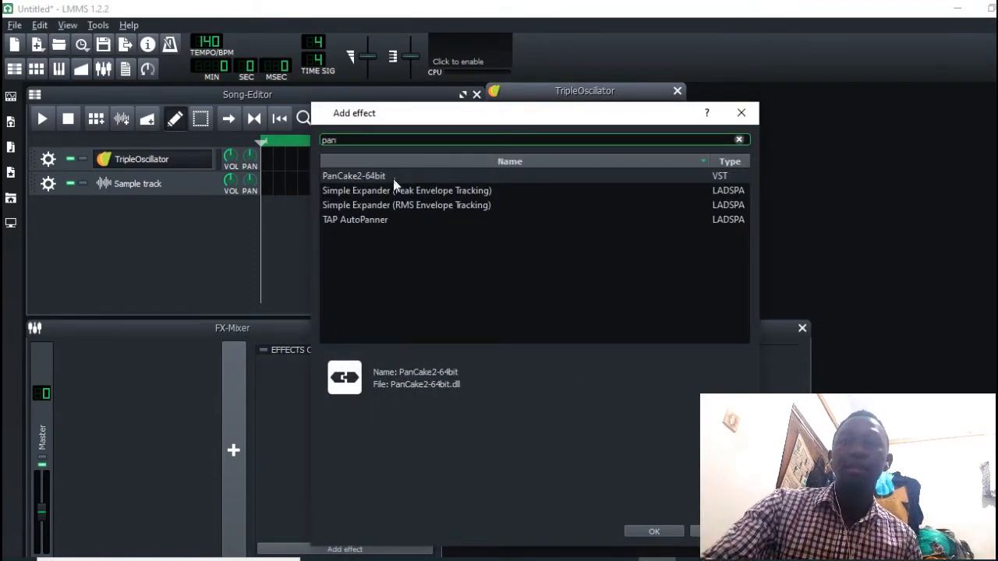
double_click(393, 178)
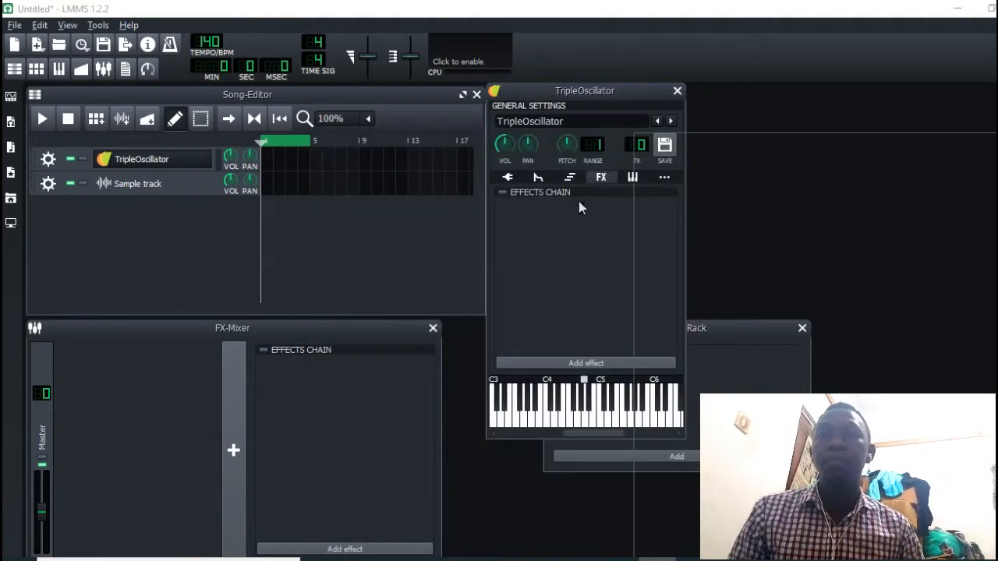
left_click_drag(857, 100, 468, 116)
Review the directory paths in the LMMS settings, including the VST-plugin directory, and close the settings without changes
left_click(15, 25)
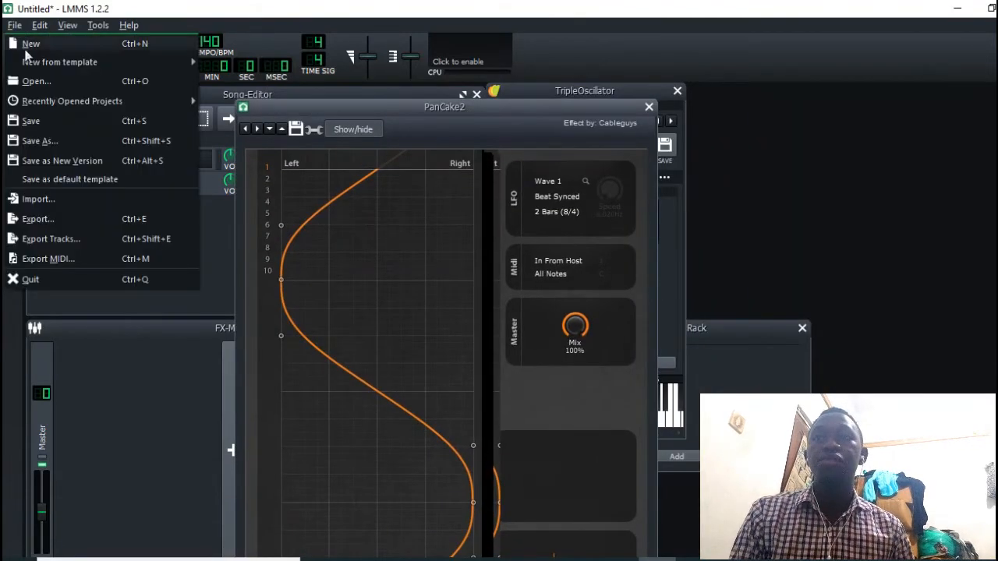
mouse_move(39, 26)
left_click(56, 89)
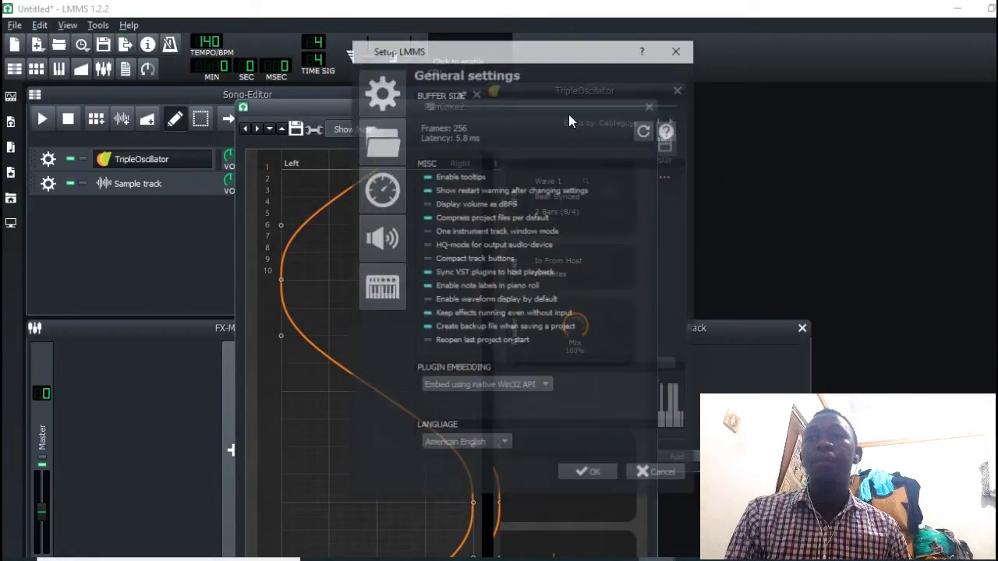
left_click(381, 138)
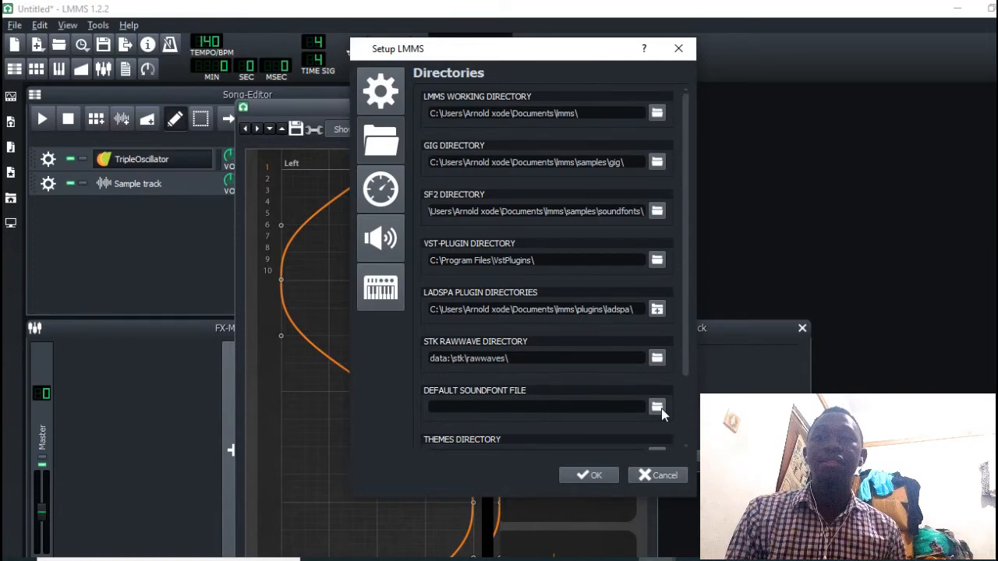
left_click(678, 48)
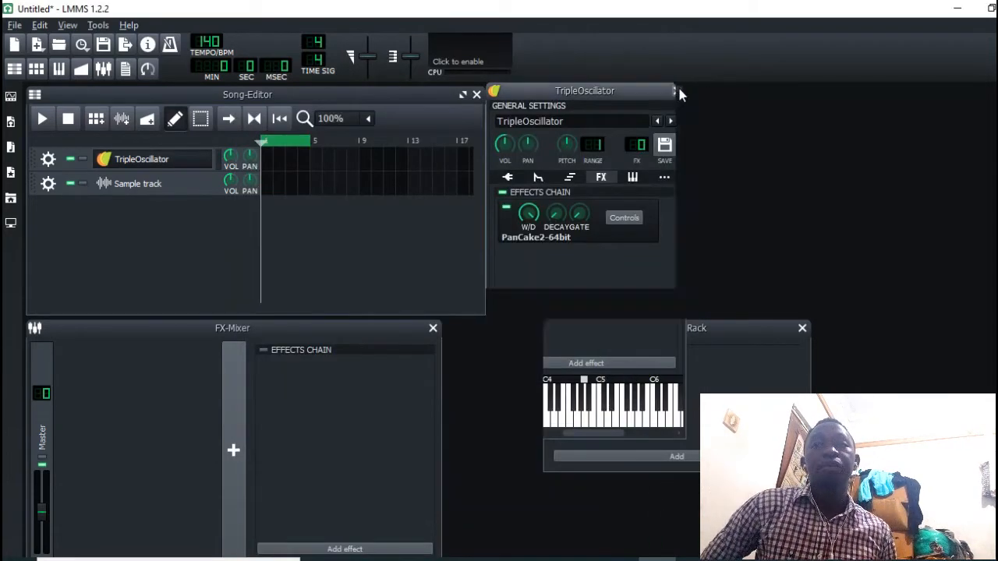
Close the TripleOscillator window and maximize the Song-Editor
left_click(677, 92)
left_click(464, 94)
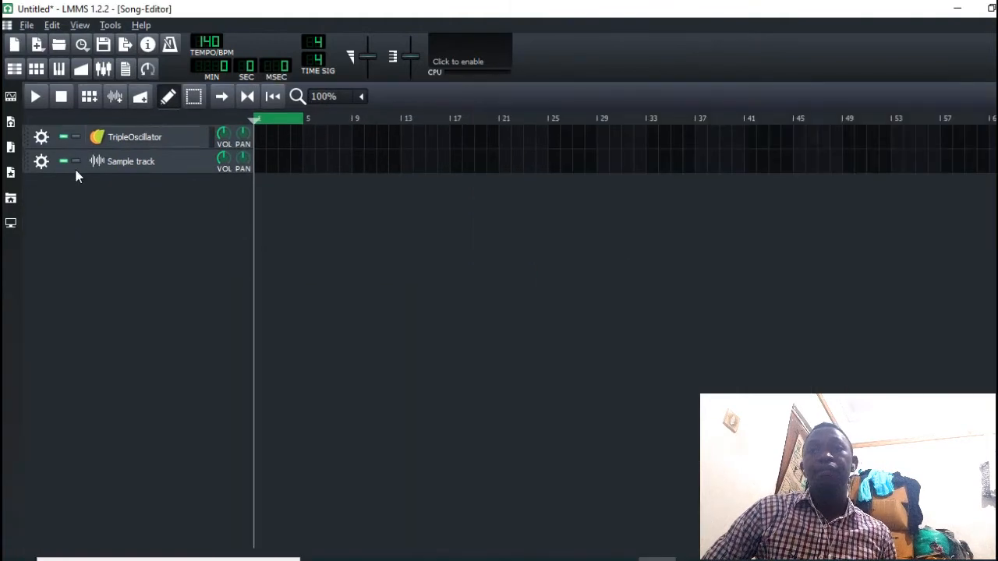
Show the My Samples browser and look inside the SATURN Drum Kit folder, then collapse it
left_click(12, 148)
left_click(12, 150)
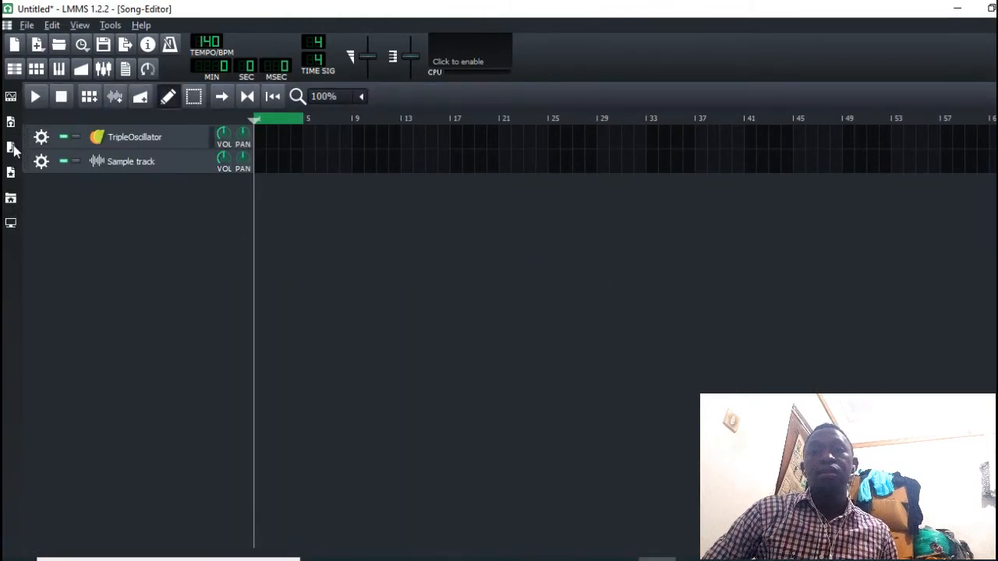
left_click(11, 148)
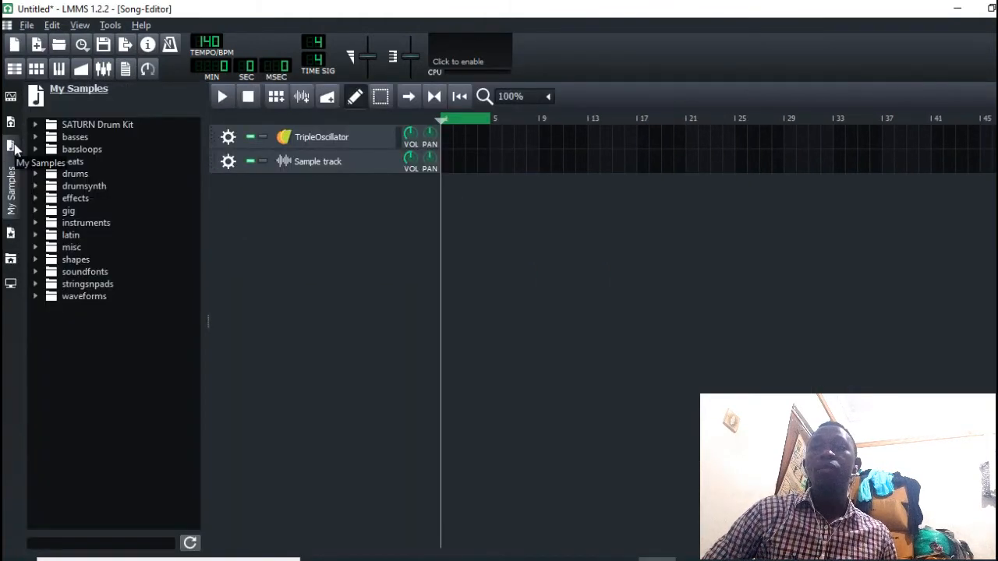
left_click(87, 123)
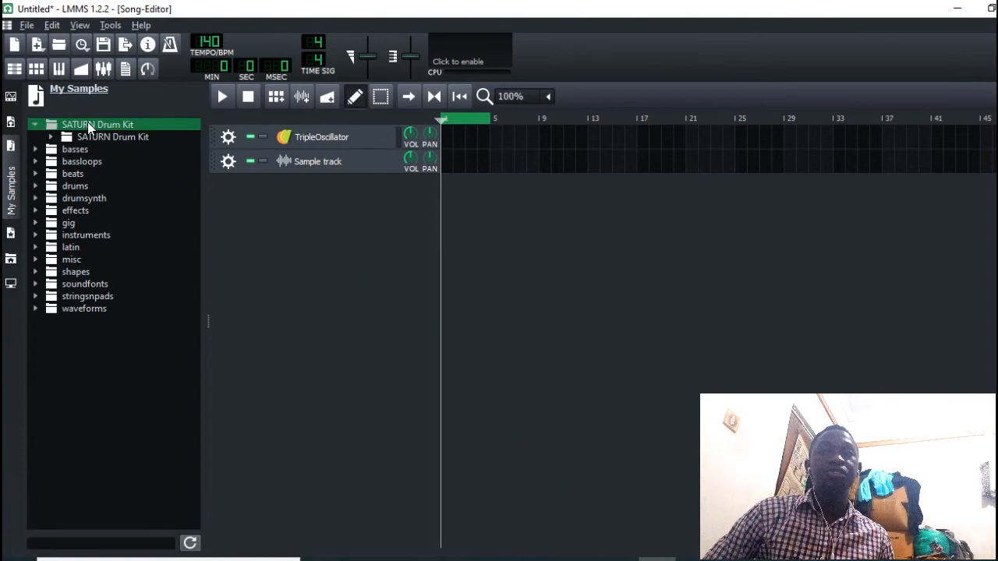
left_click(87, 121)
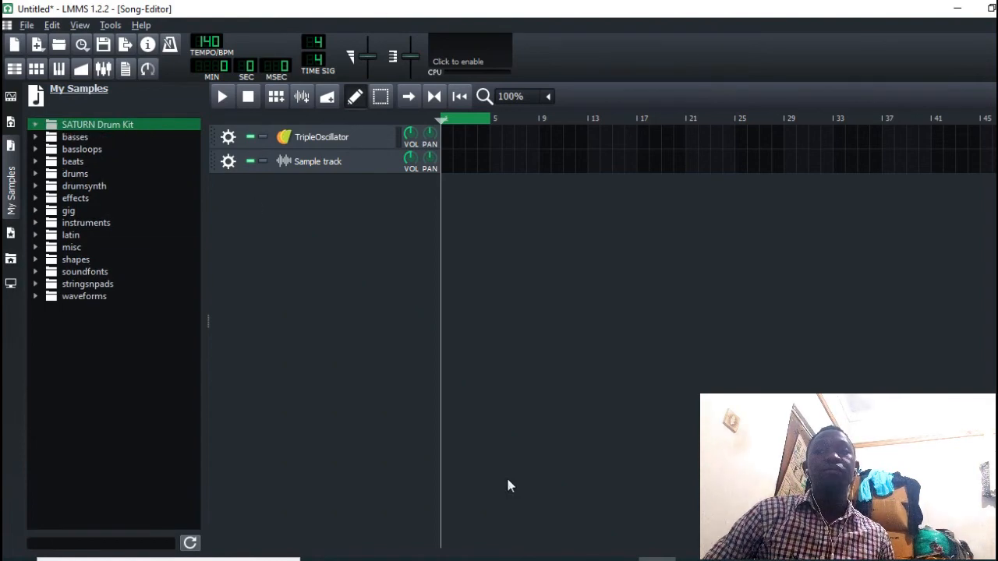
View the Local Disk (C:) folders in File Explorer, then return to LMMS and hide the My Samples browser
left_click(546, 558)
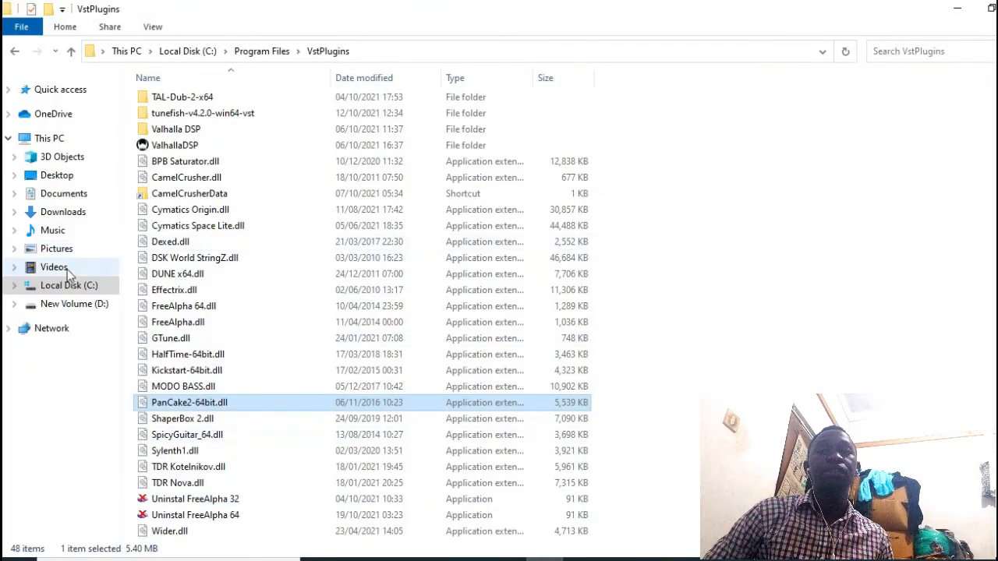
left_click(67, 287)
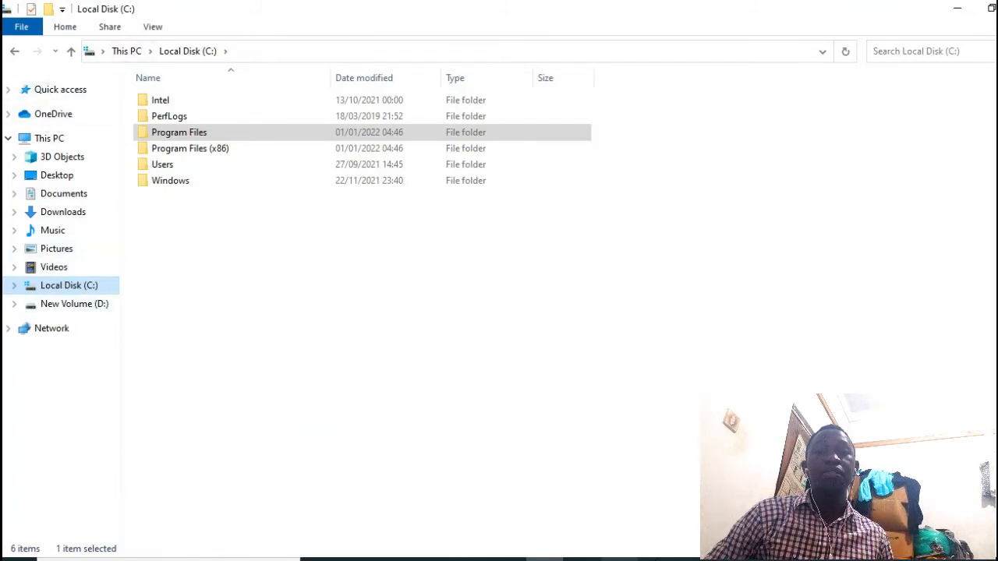
left_click(657, 558)
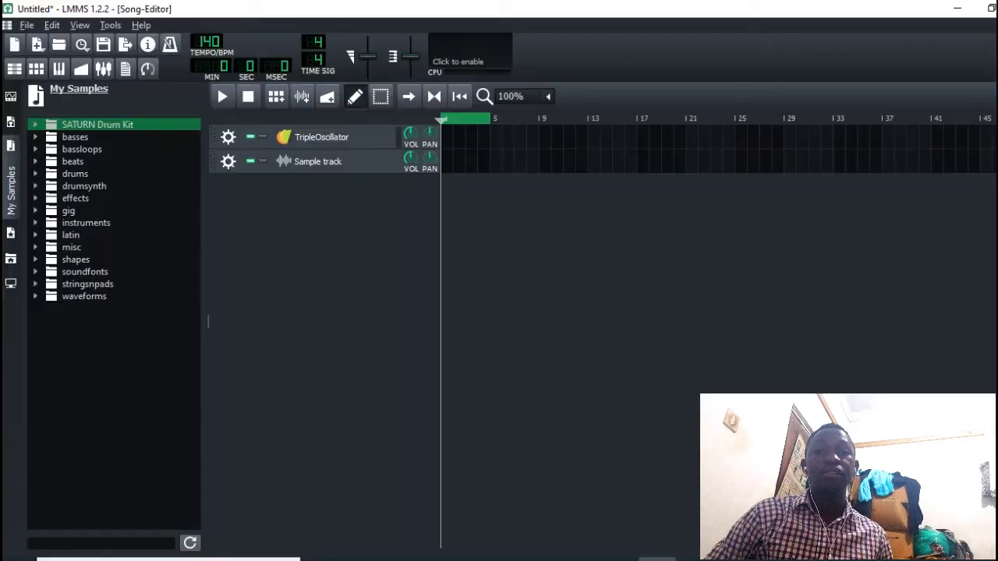
left_click(11, 150)
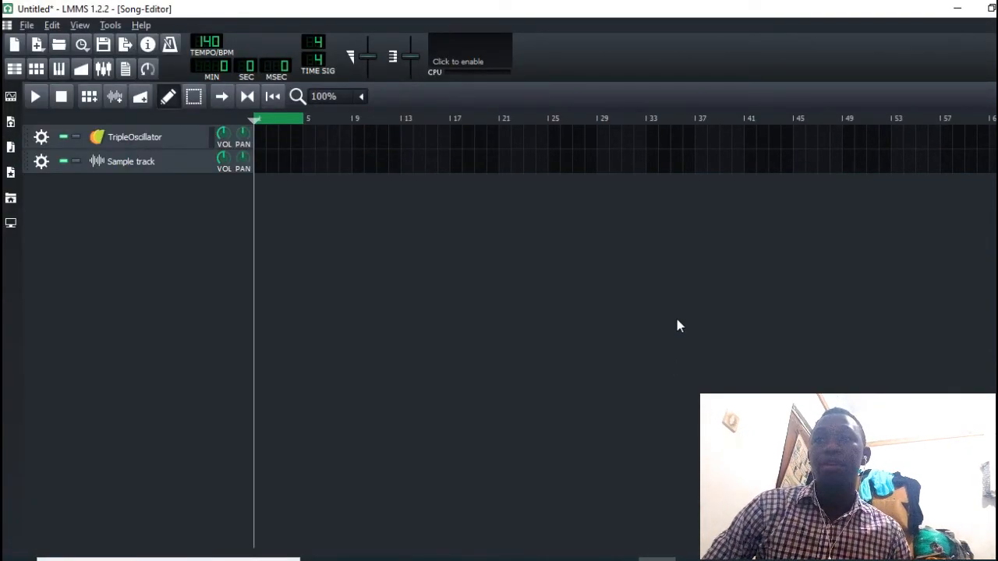